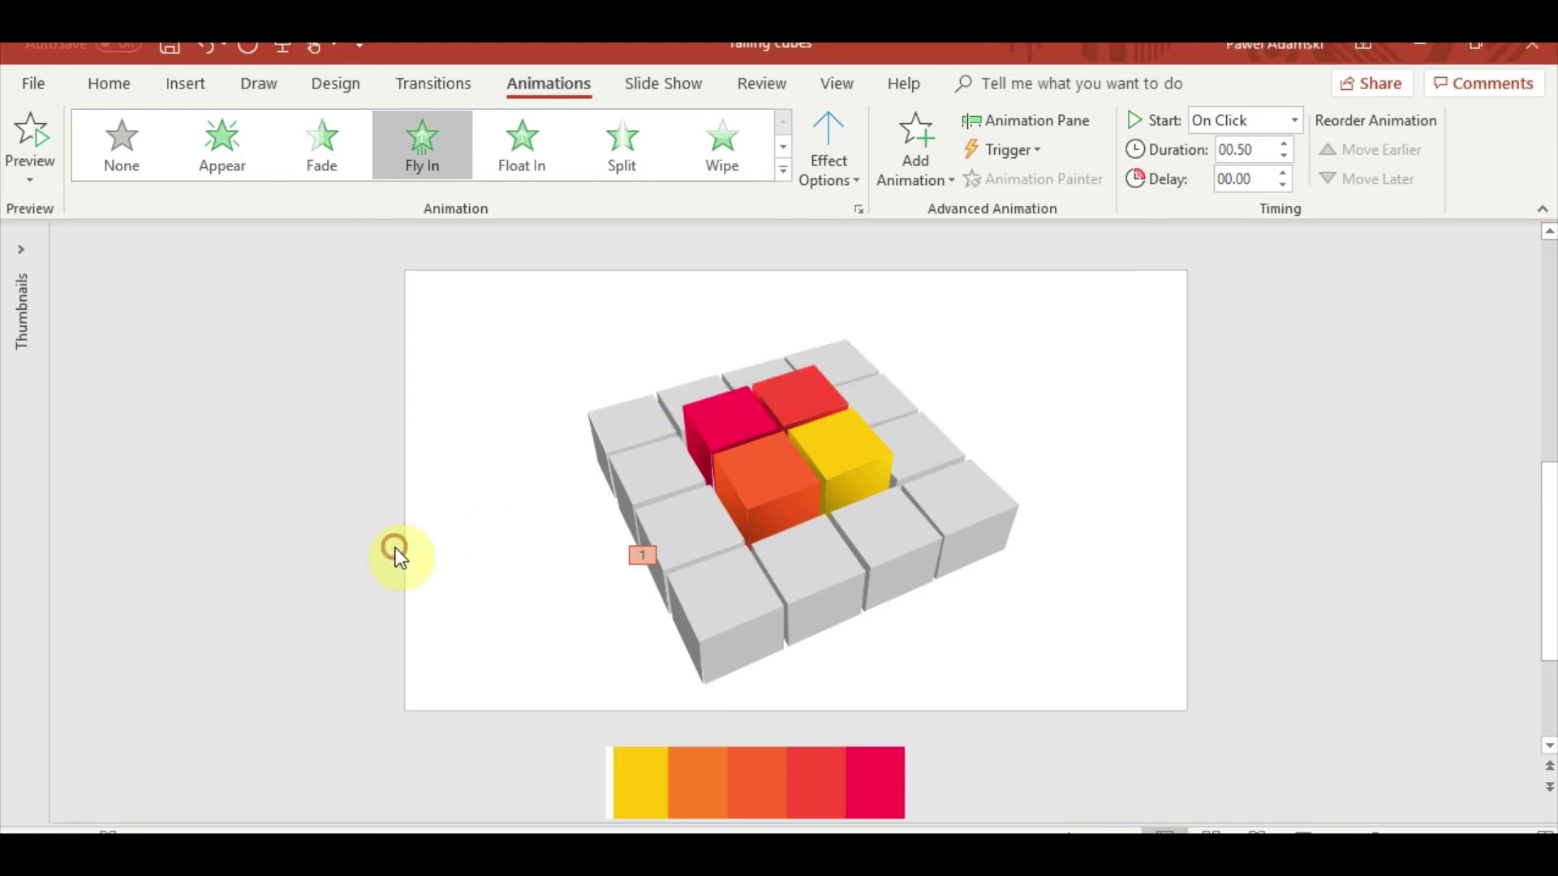
# - Make the front lower-left grey cube group fly in from the bottom
pyautogui.click(735, 633)
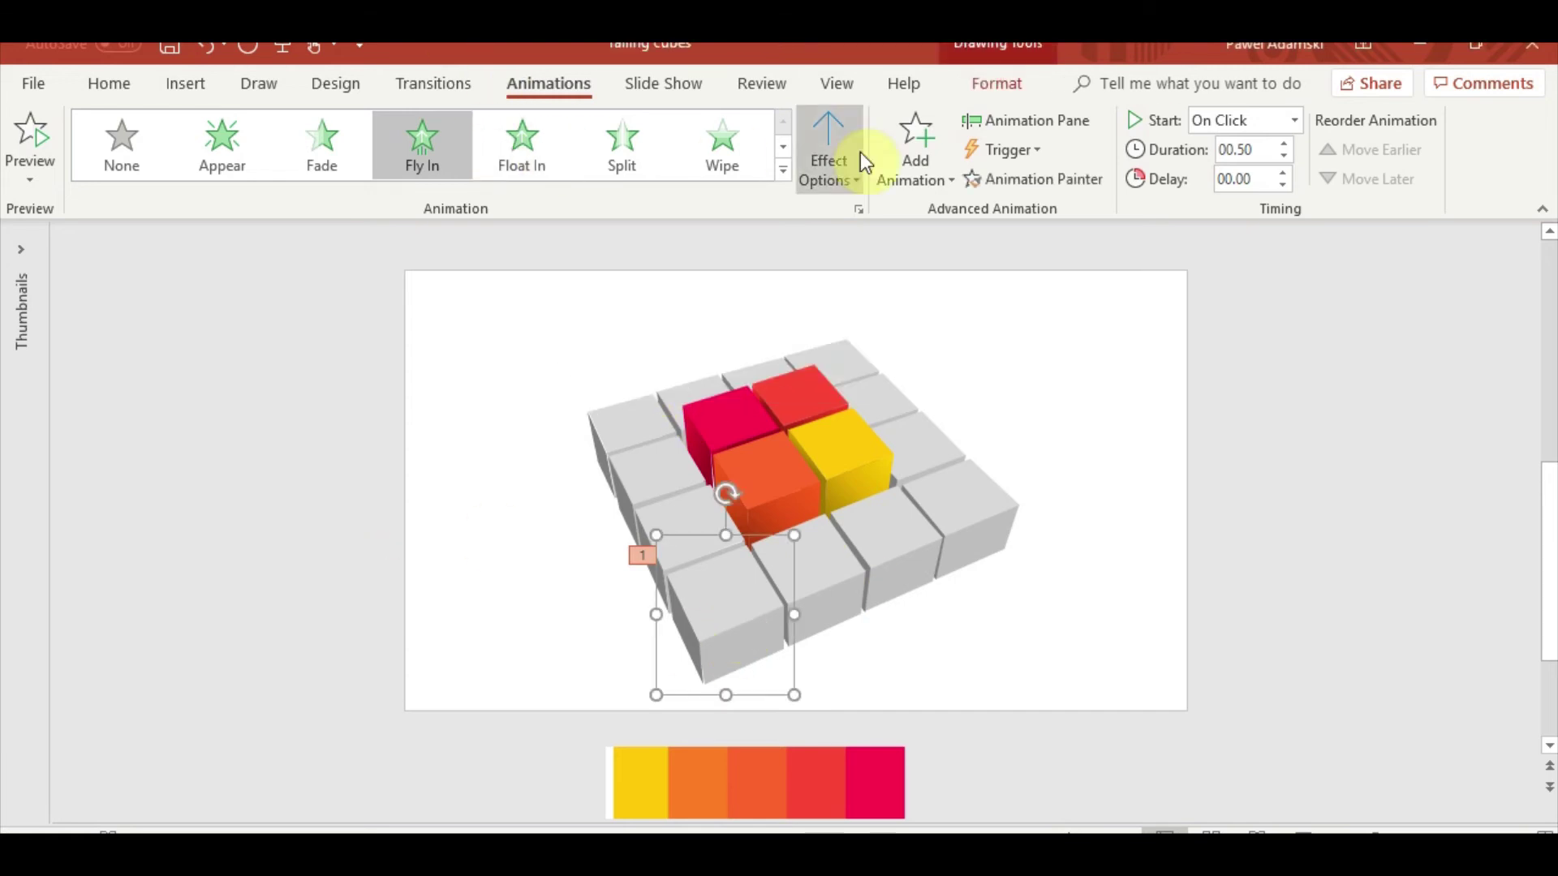
pyautogui.click(834, 172)
pyautogui.click(869, 251)
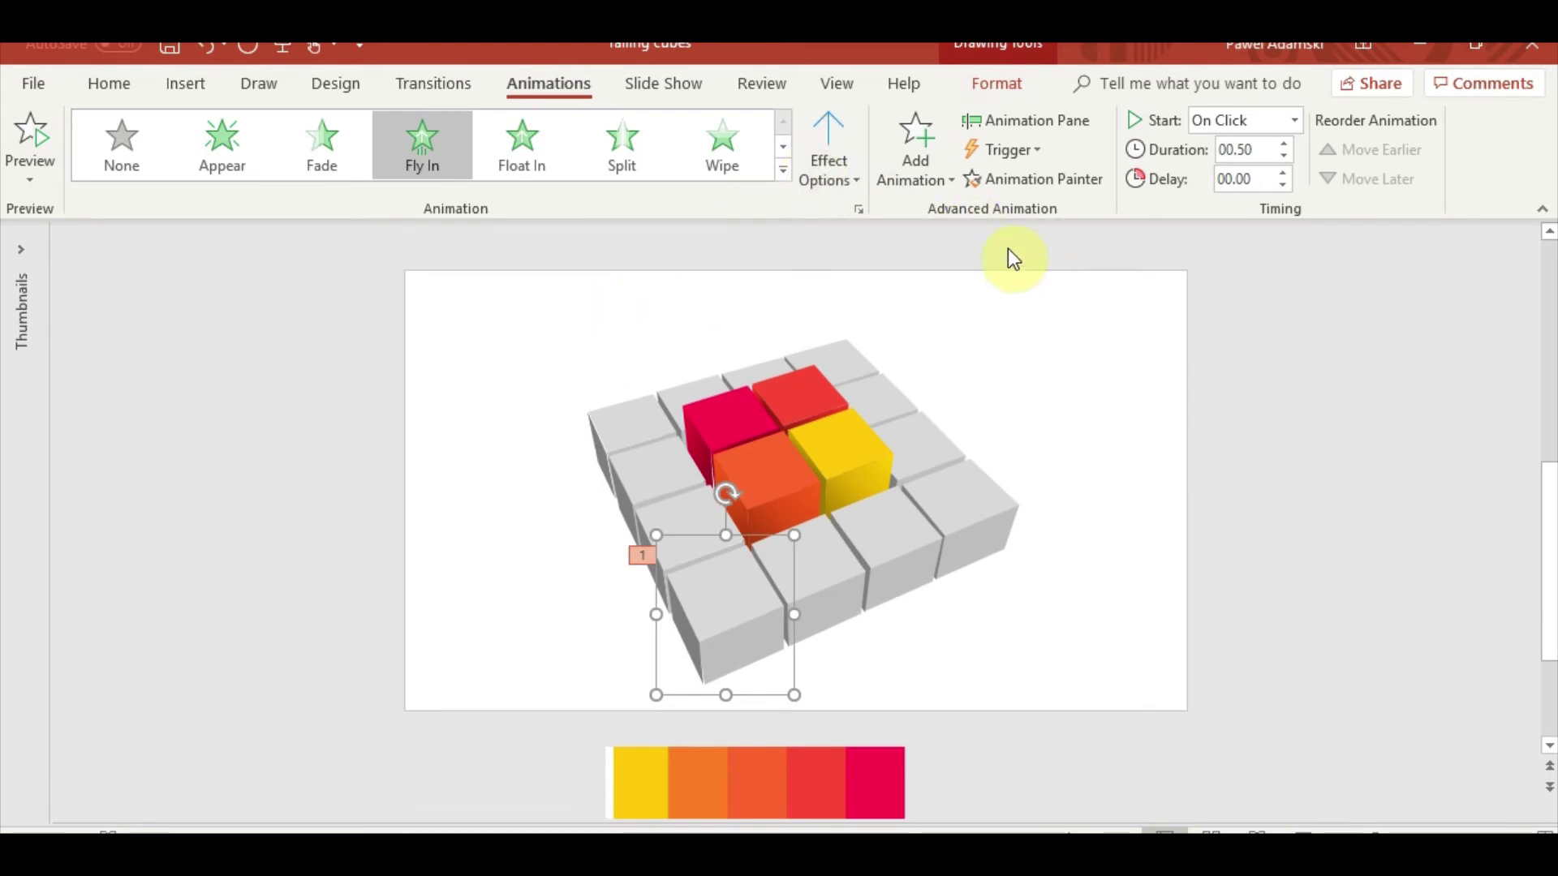
# - Show the Animation Pane and add a small end bounce to Group 296's fly-in
pyautogui.click(1024, 120)
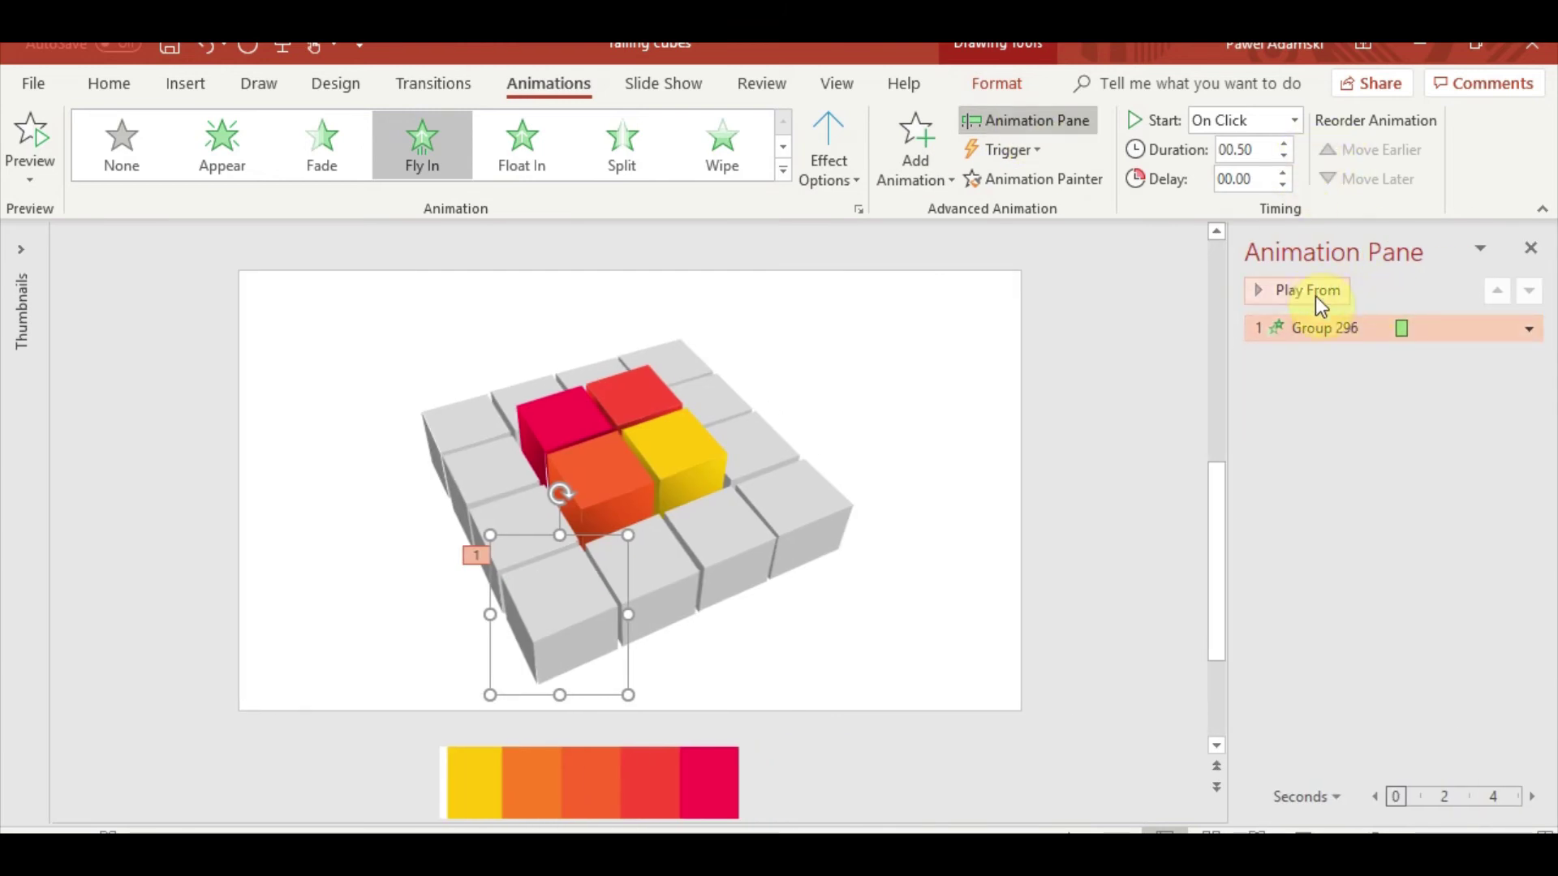
pyautogui.rightClick(1322, 327)
pyautogui.click(1432, 446)
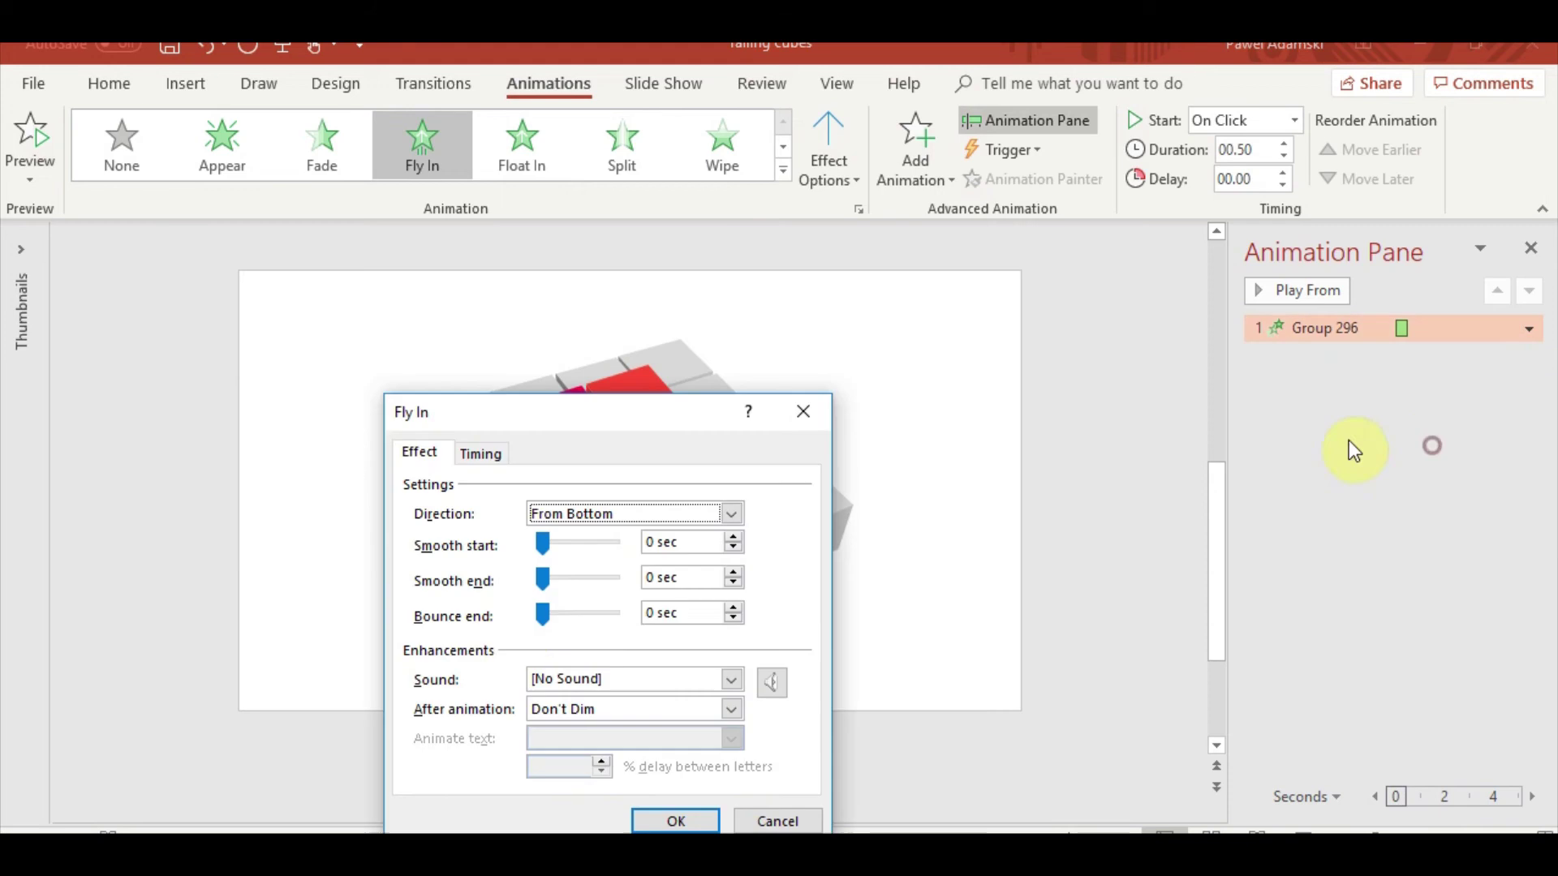
pyautogui.moveTo(537, 623); pyautogui.dragTo(558, 619)
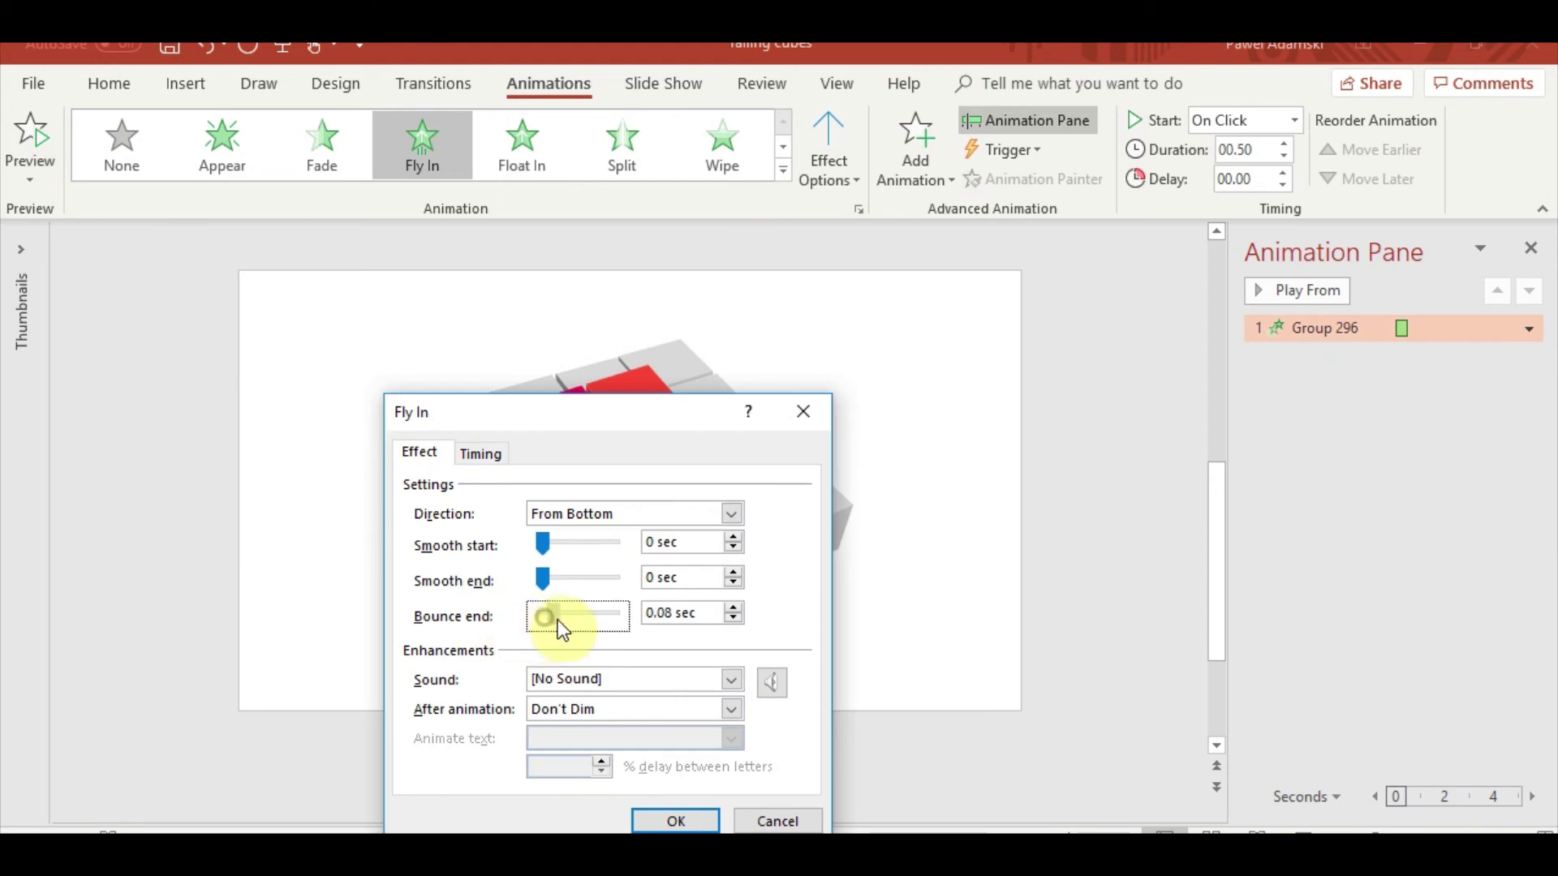
pyautogui.click(672, 819)
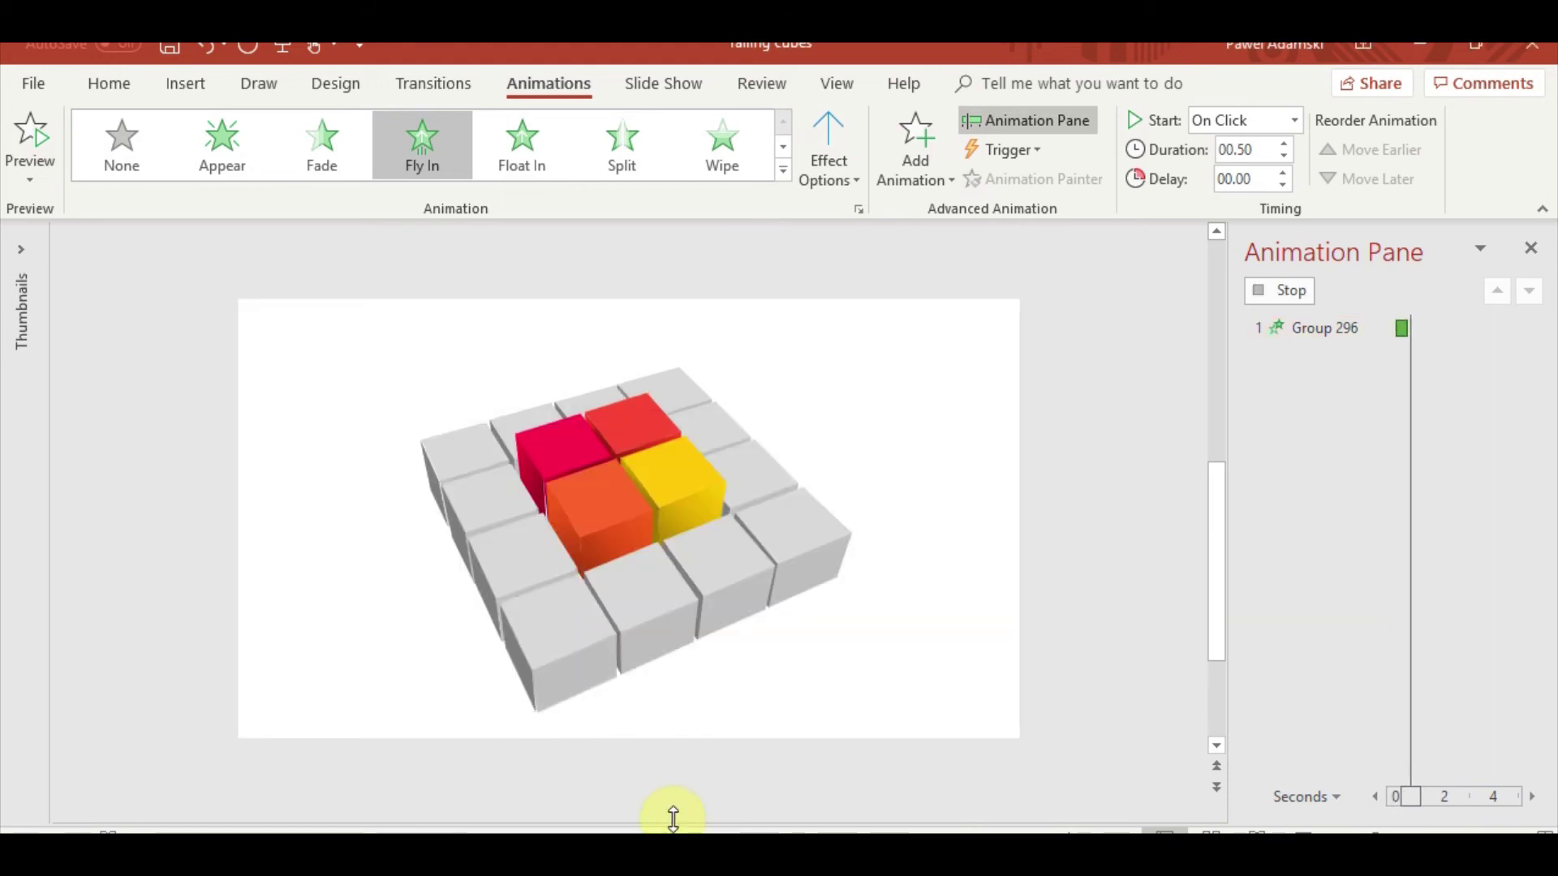
# - Raise Group 296's end bounce to 0.18 sec, then to 0.35 sec
pyautogui.rightClick(1297, 323)
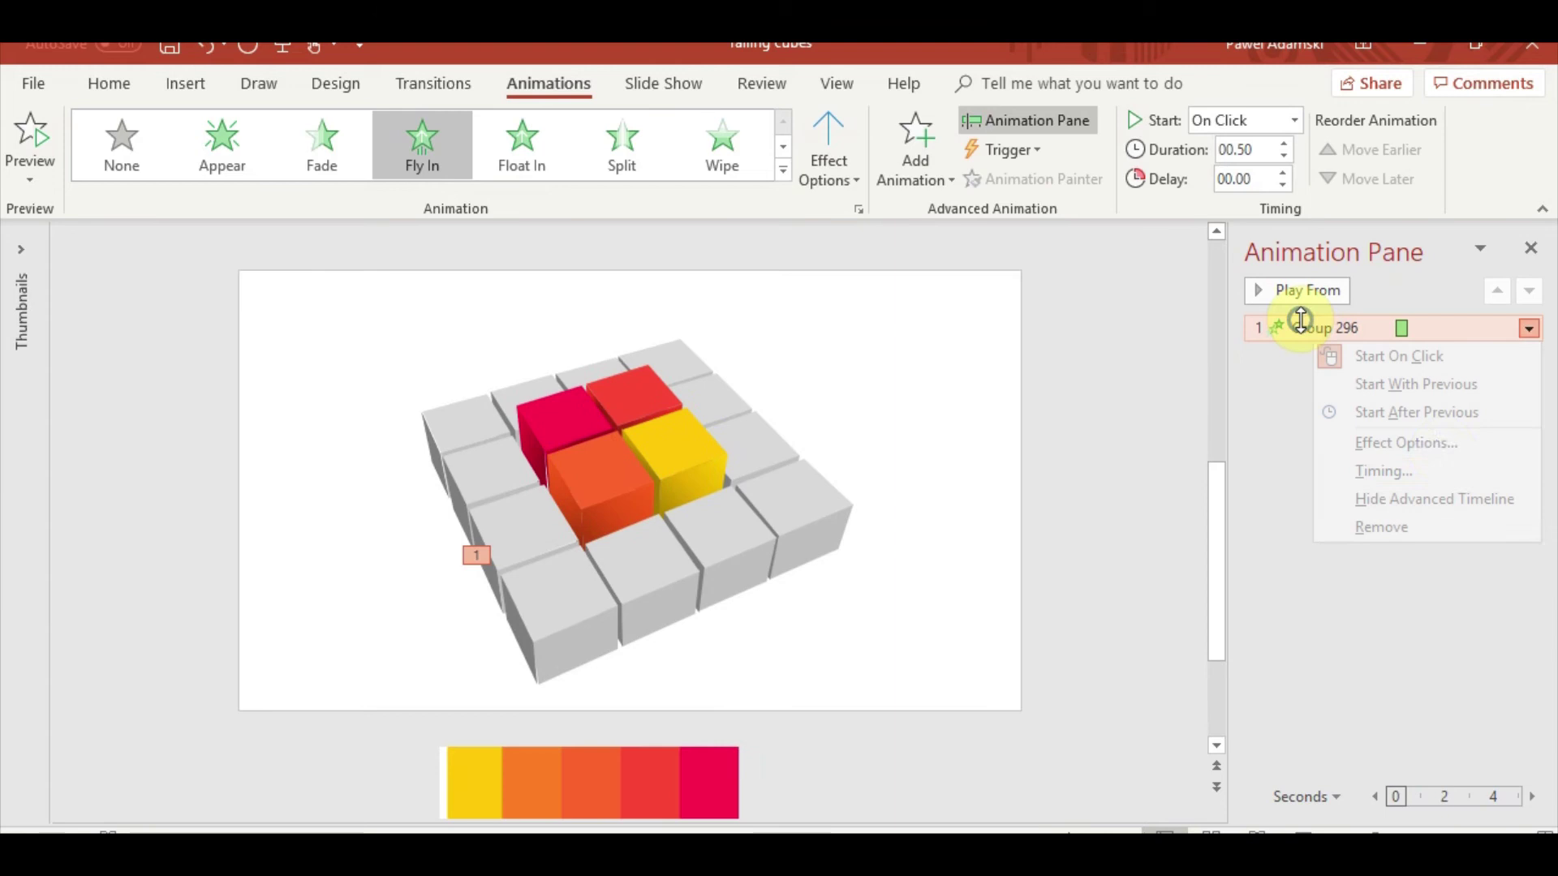
pyautogui.click(1434, 445)
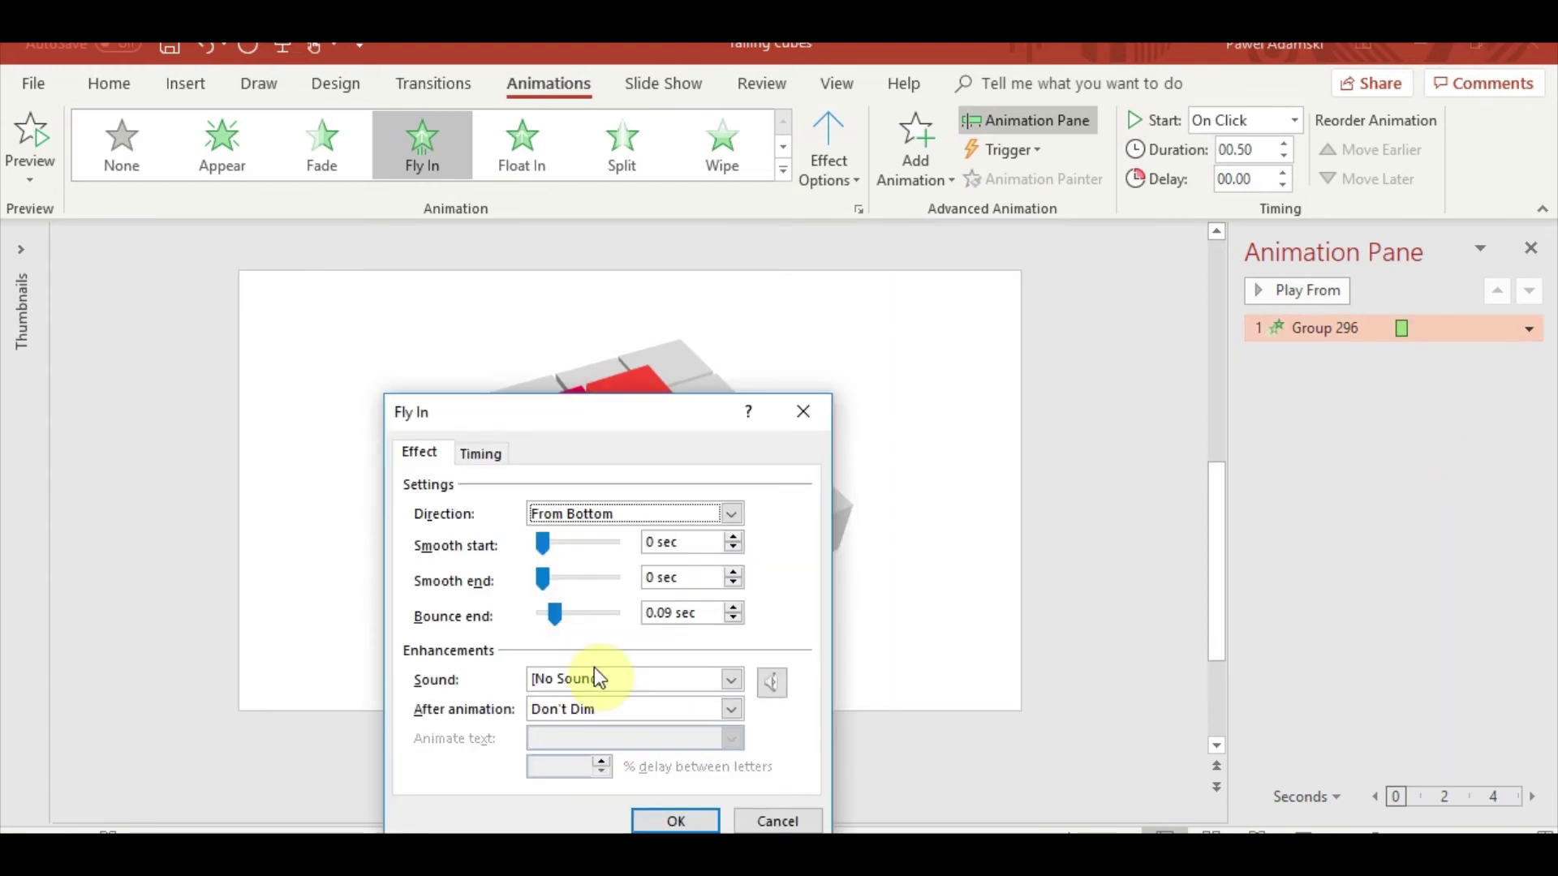
pyautogui.moveTo(554, 619); pyautogui.dragTo(567, 621)
pyautogui.click(681, 818)
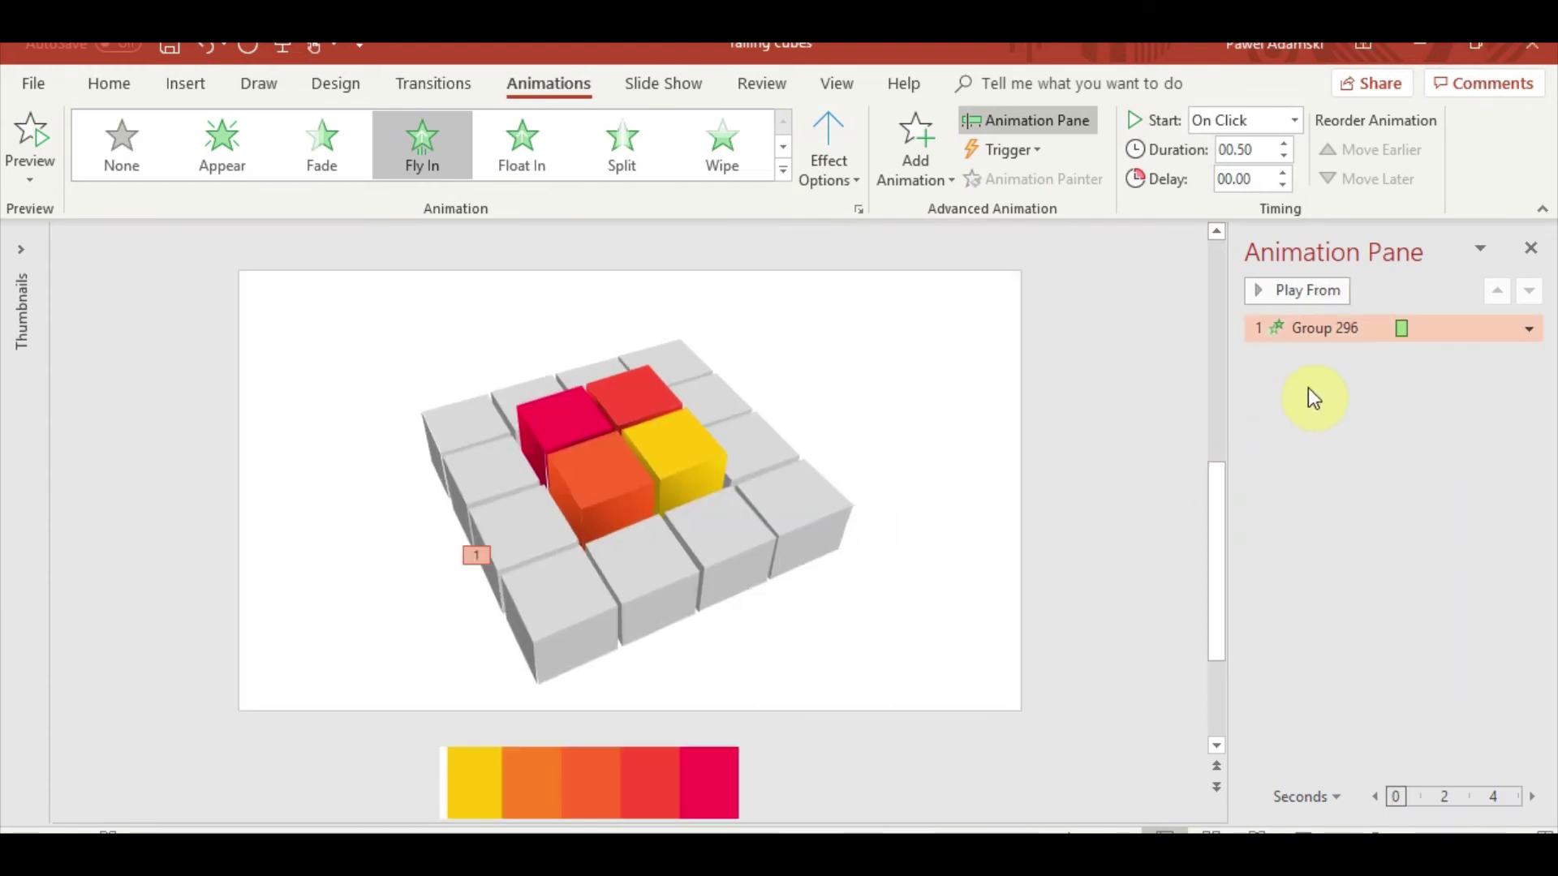
pyautogui.rightClick(1351, 329)
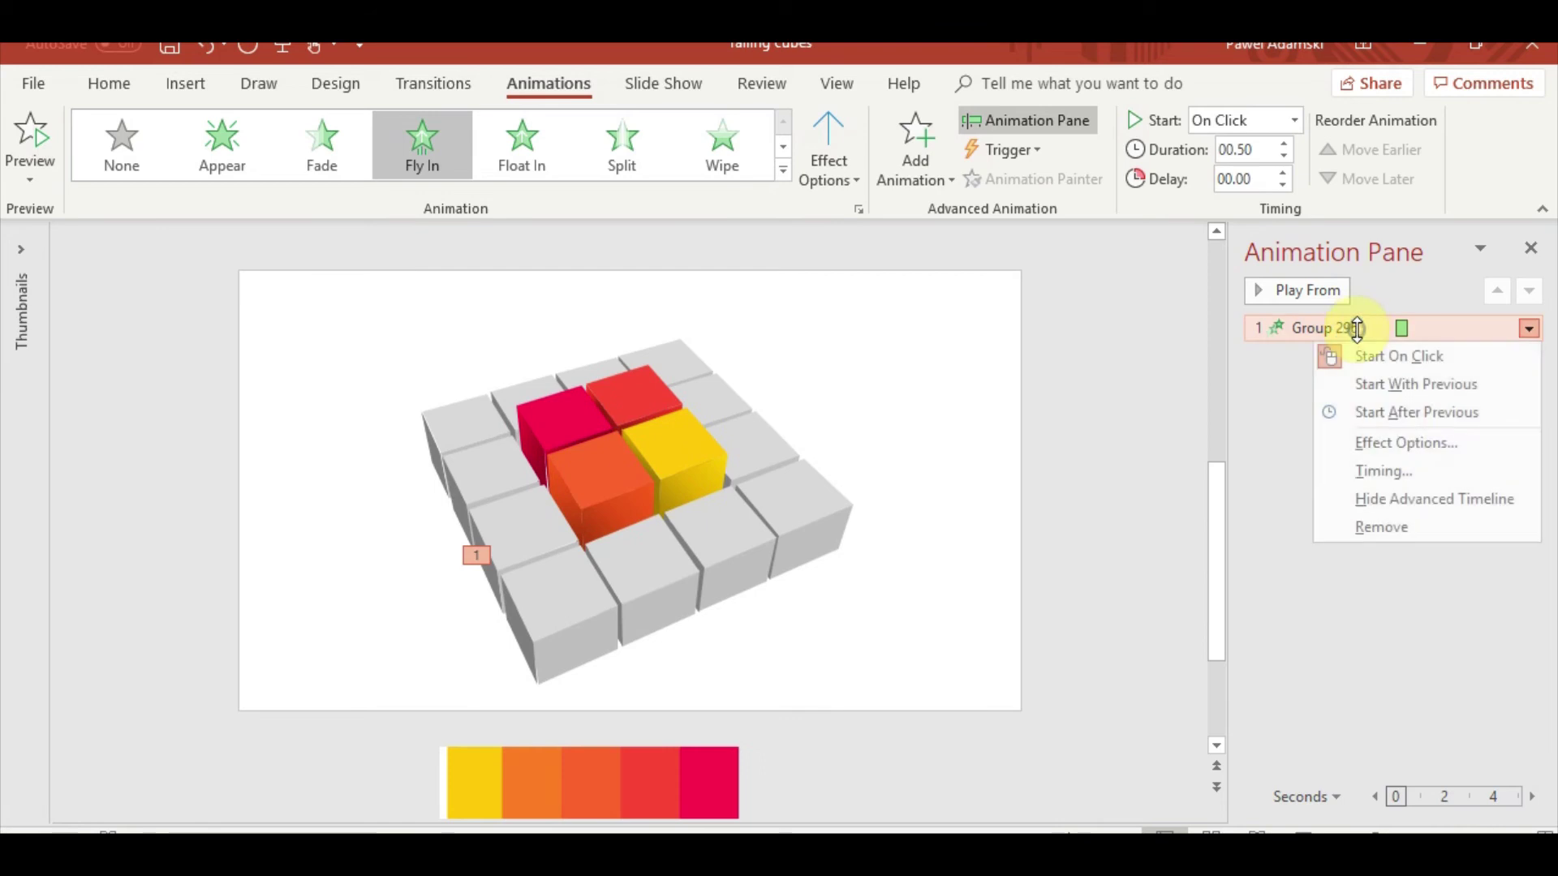
pyautogui.click(1393, 438)
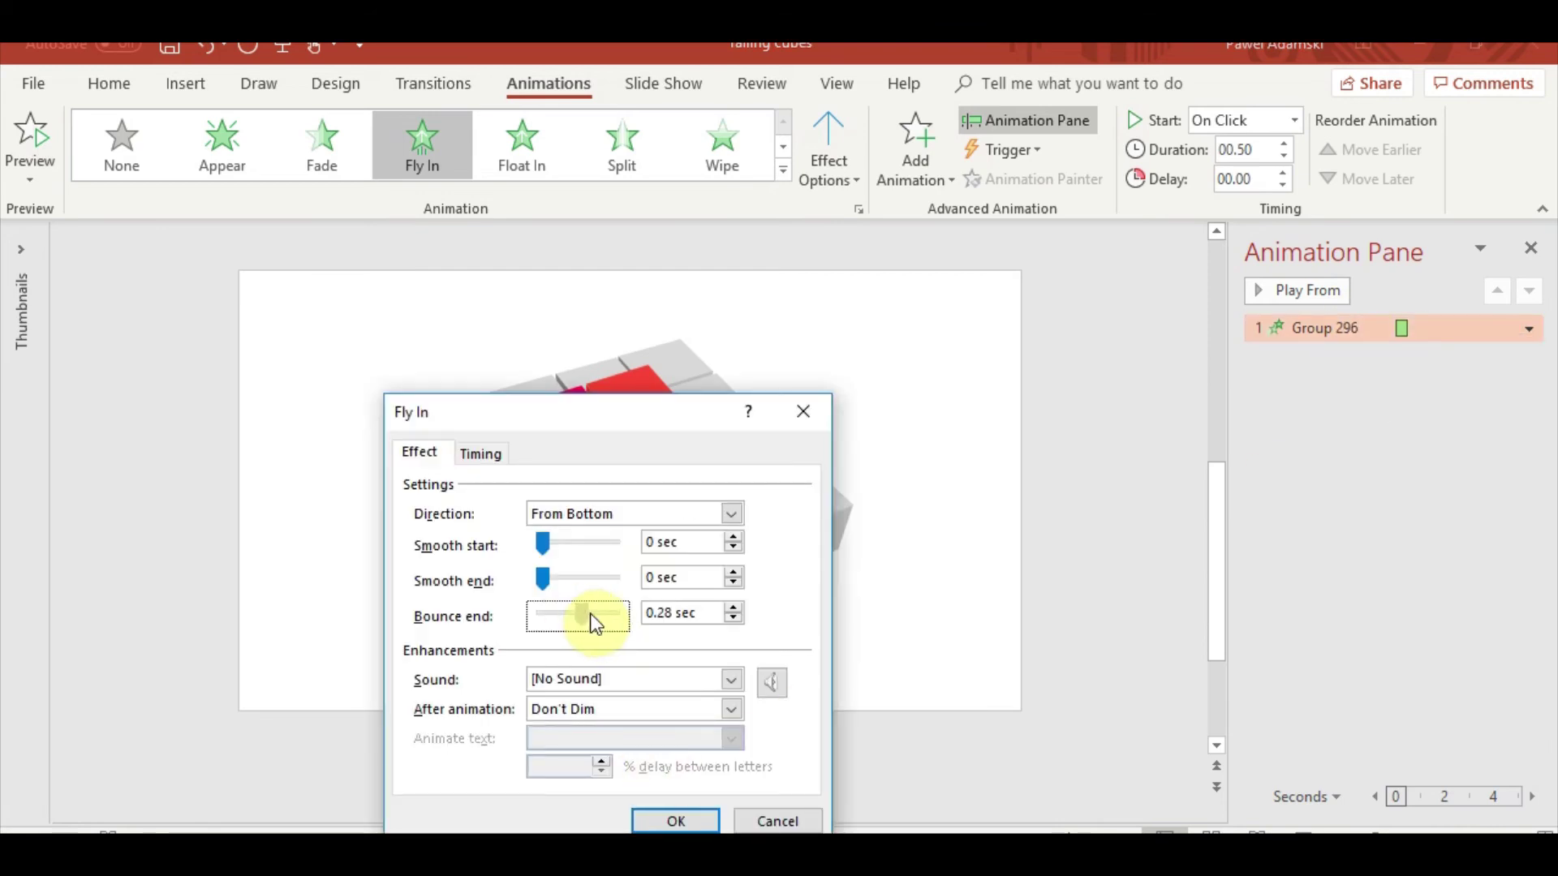
pyautogui.moveTo(575, 614); pyautogui.dragTo(592, 614)
pyautogui.click(675, 821)
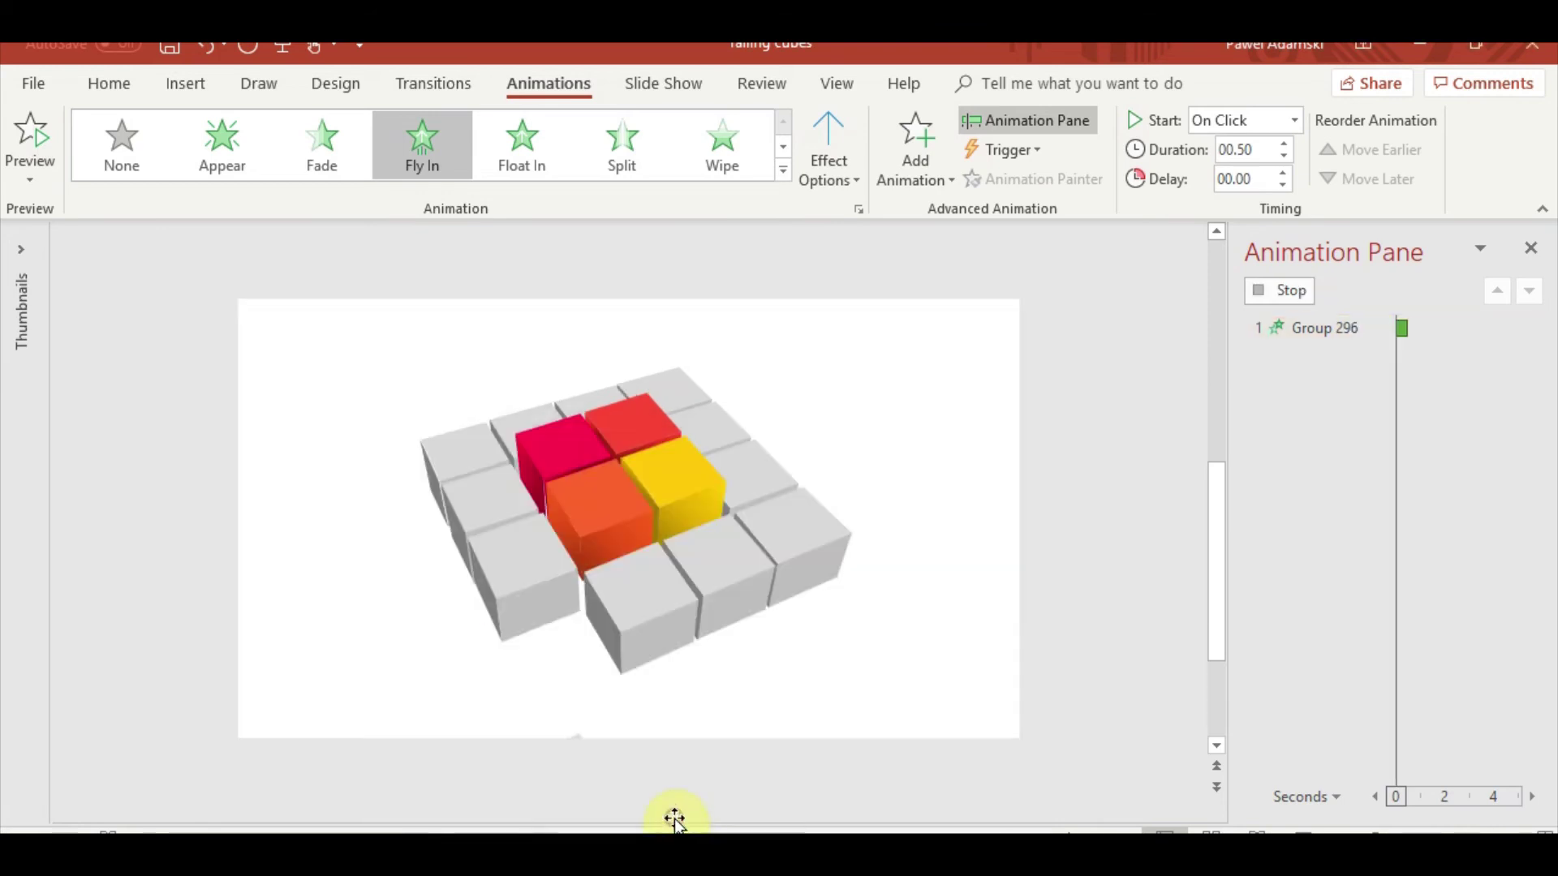
# - Recheck the fly-in bounce setting and preview the animation
pyautogui.rightClick(1326, 326)
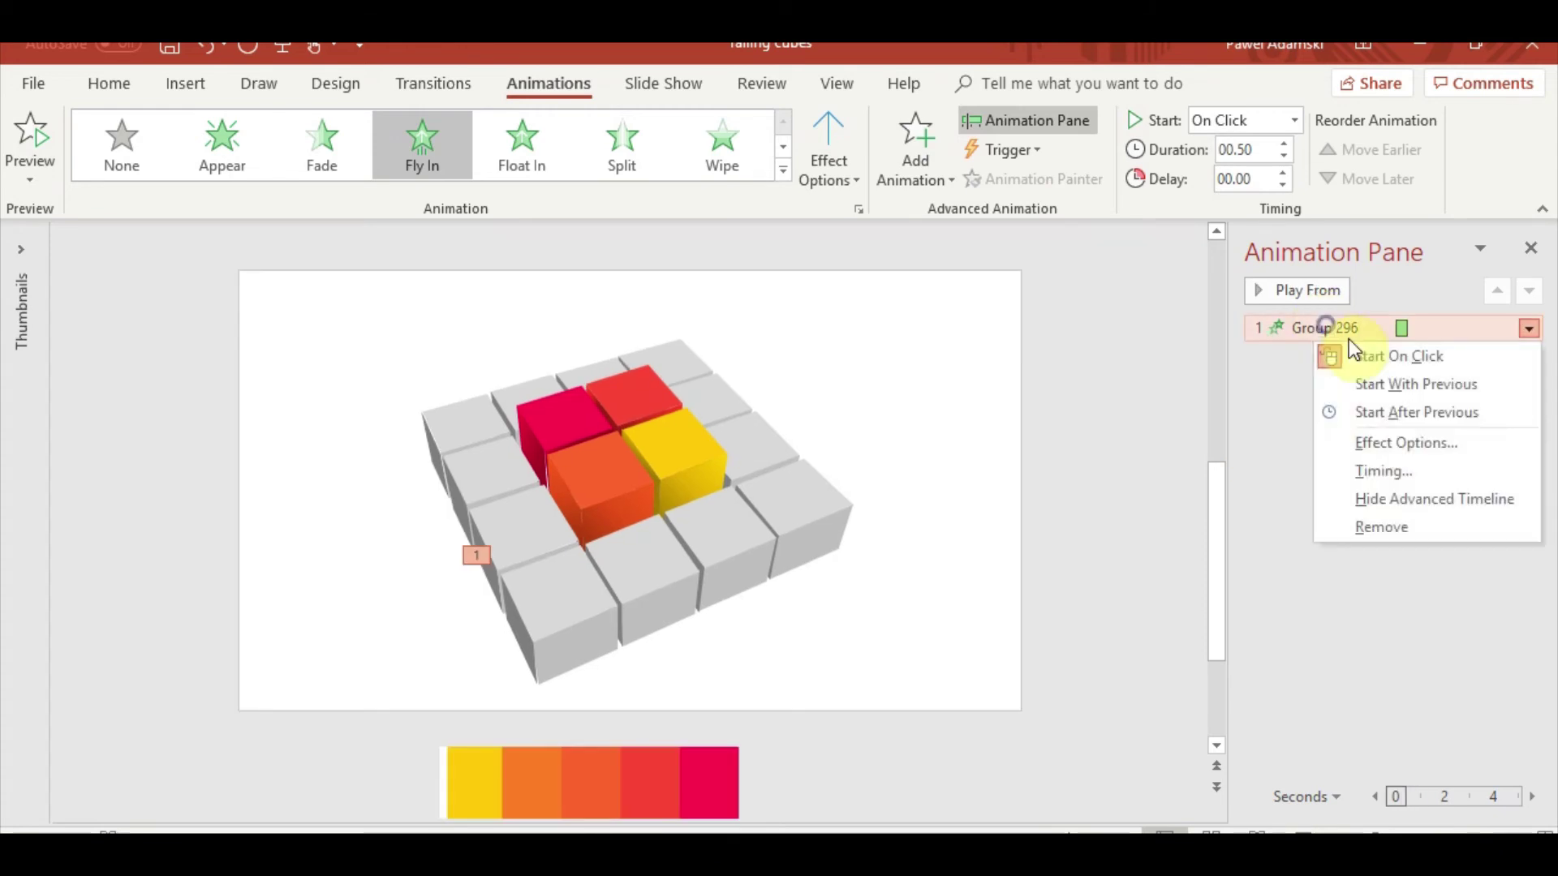
pyautogui.click(1388, 442)
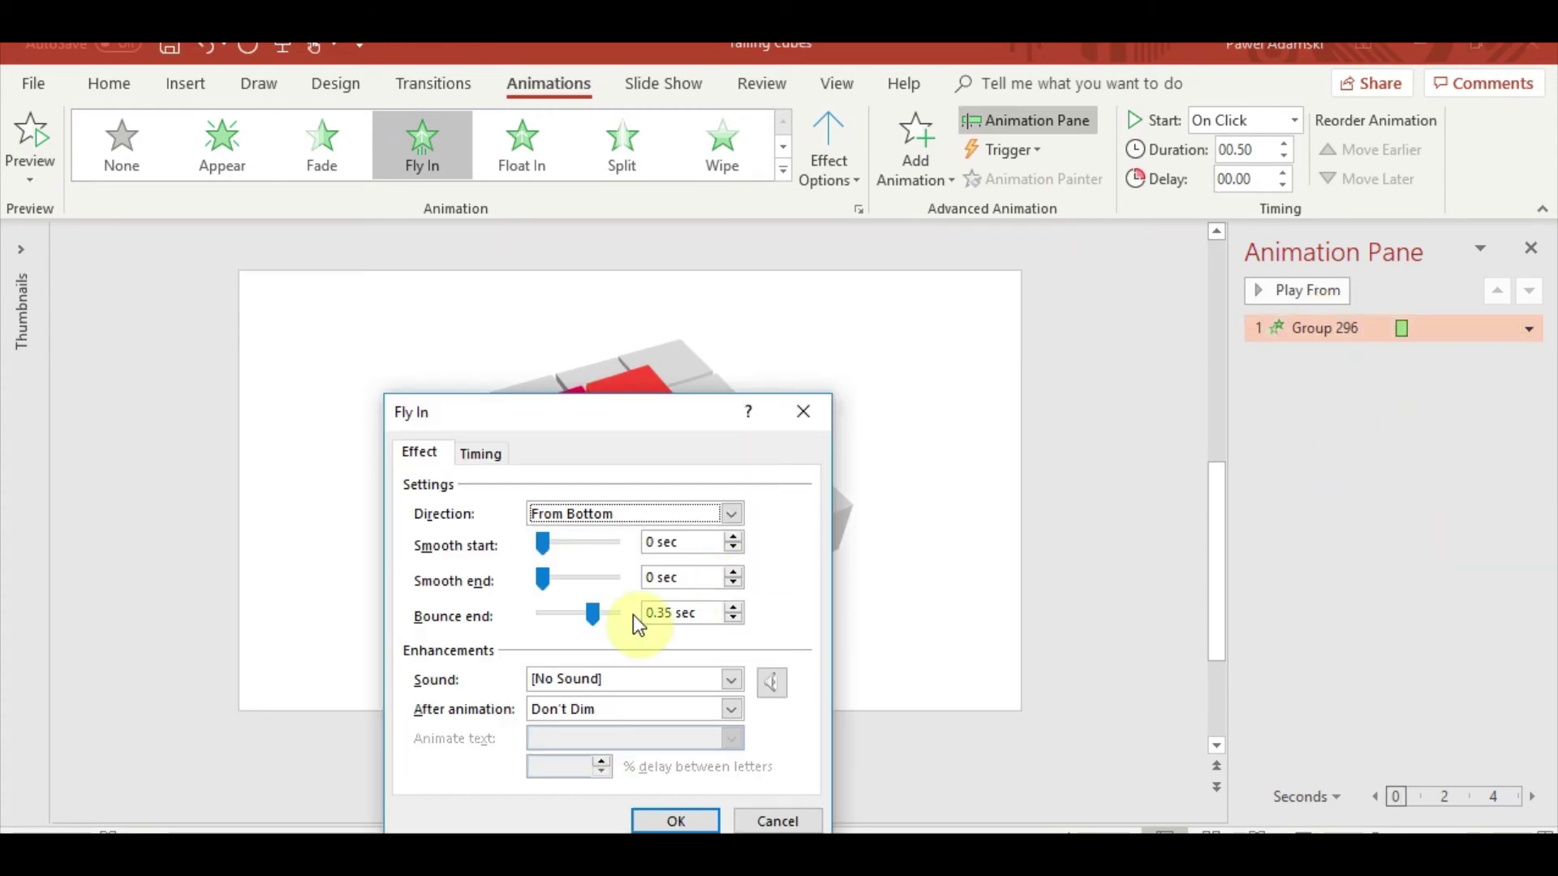
pyautogui.click(599, 619)
pyautogui.click(664, 821)
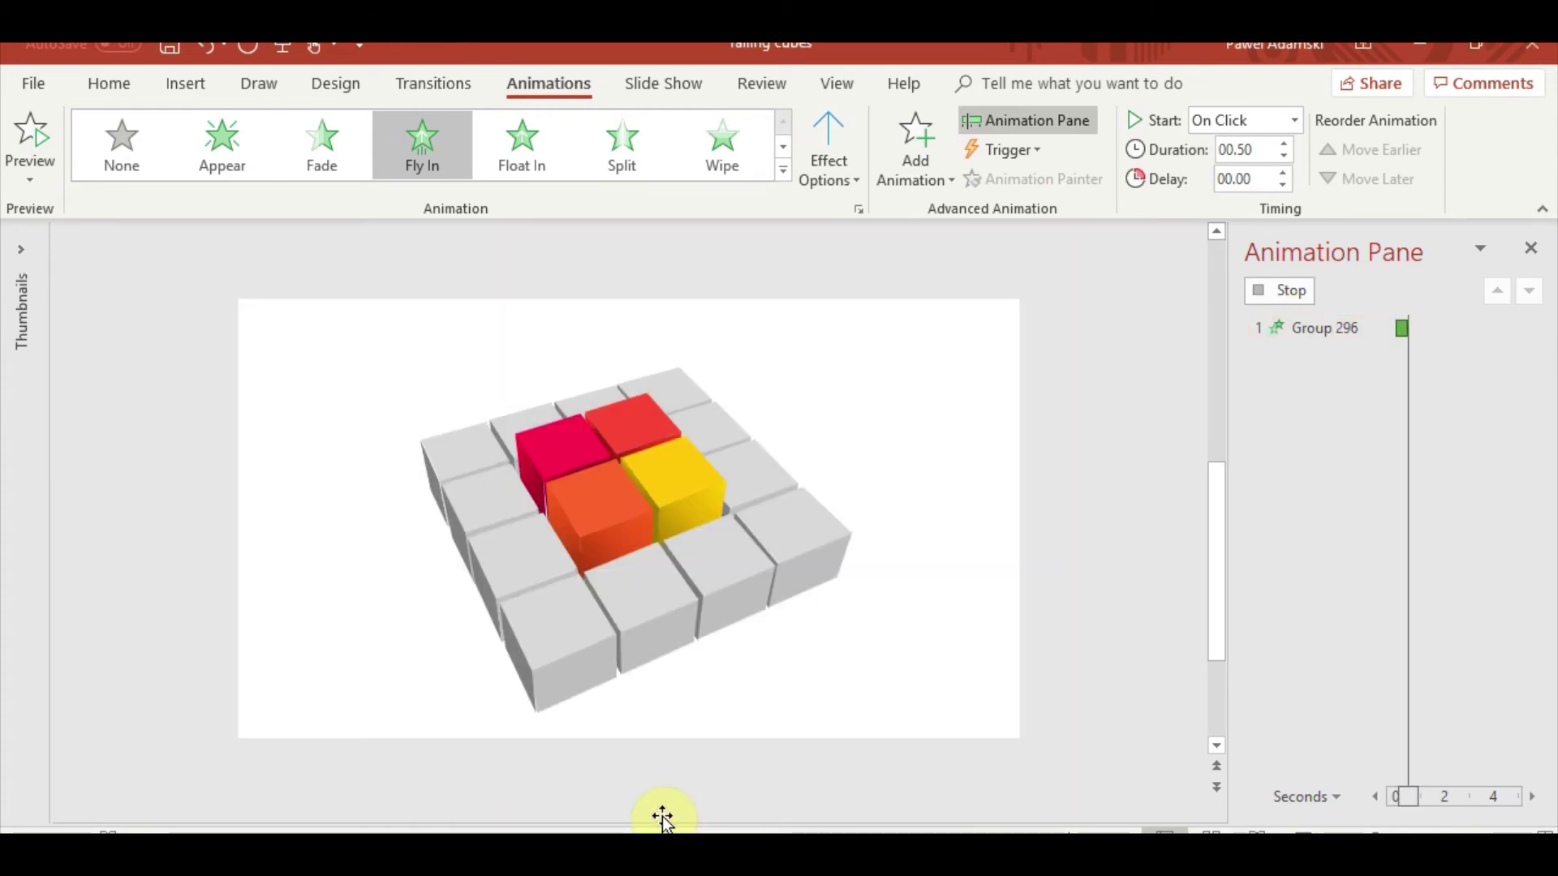
# - Lengthen the fly-in duration by three spinner steps and preview the slide
pyautogui.click(1287, 143)
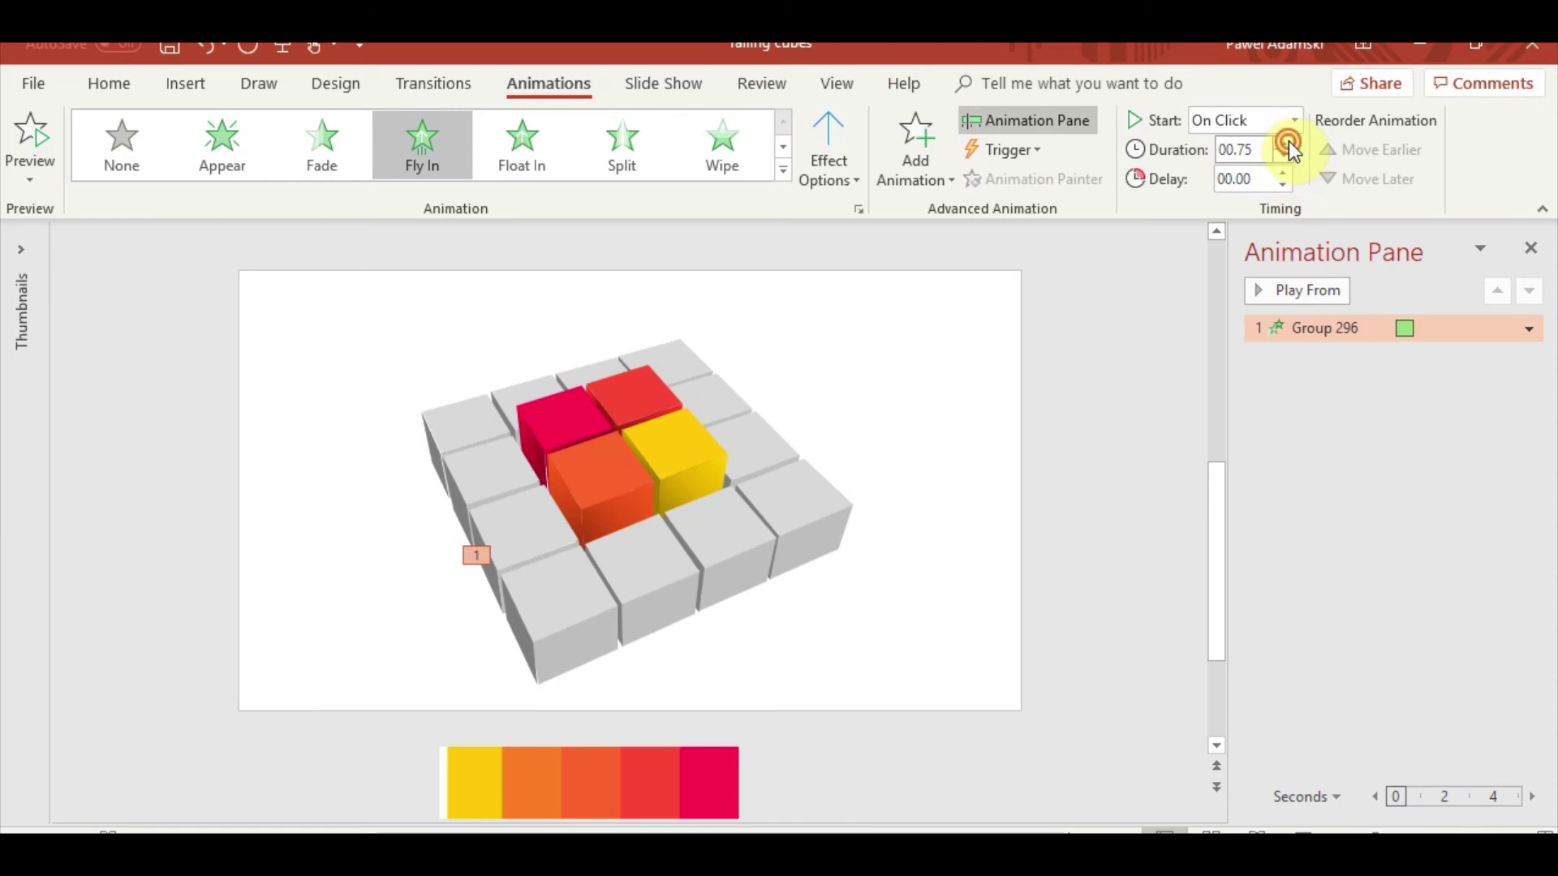
pyautogui.click(1287, 143)
pyautogui.click(1286, 143)
pyautogui.click(1287, 144)
pyautogui.click(61, 146)
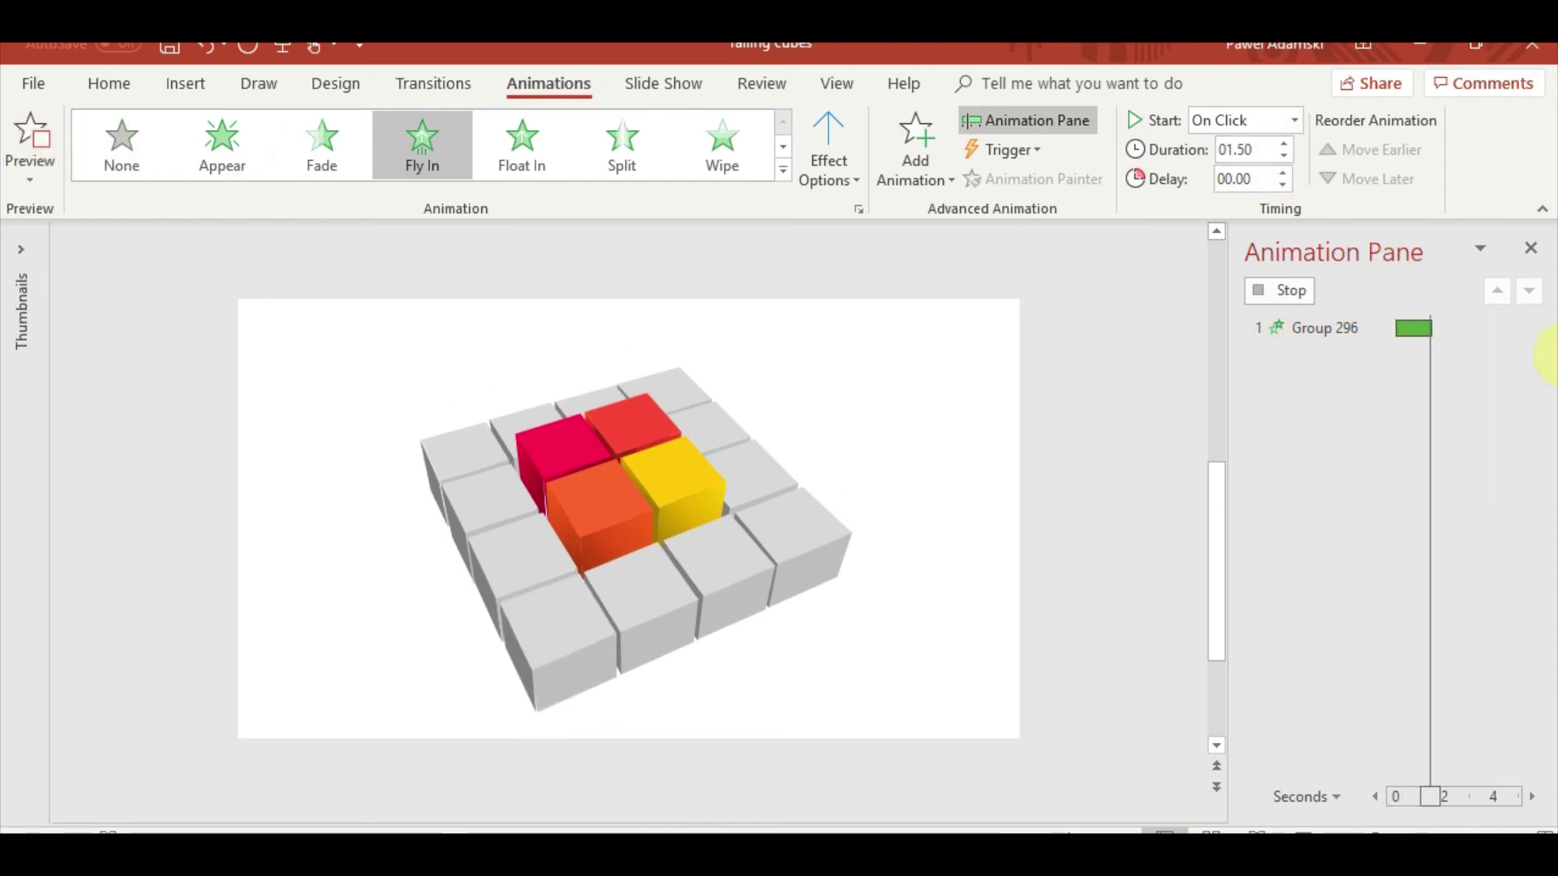
pyautogui.click(1385, 344)
# - Shorten Group 296's end bounce to about 0.9 sec and preview it
pyautogui.rightClick(1363, 330)
pyautogui.click(1384, 442)
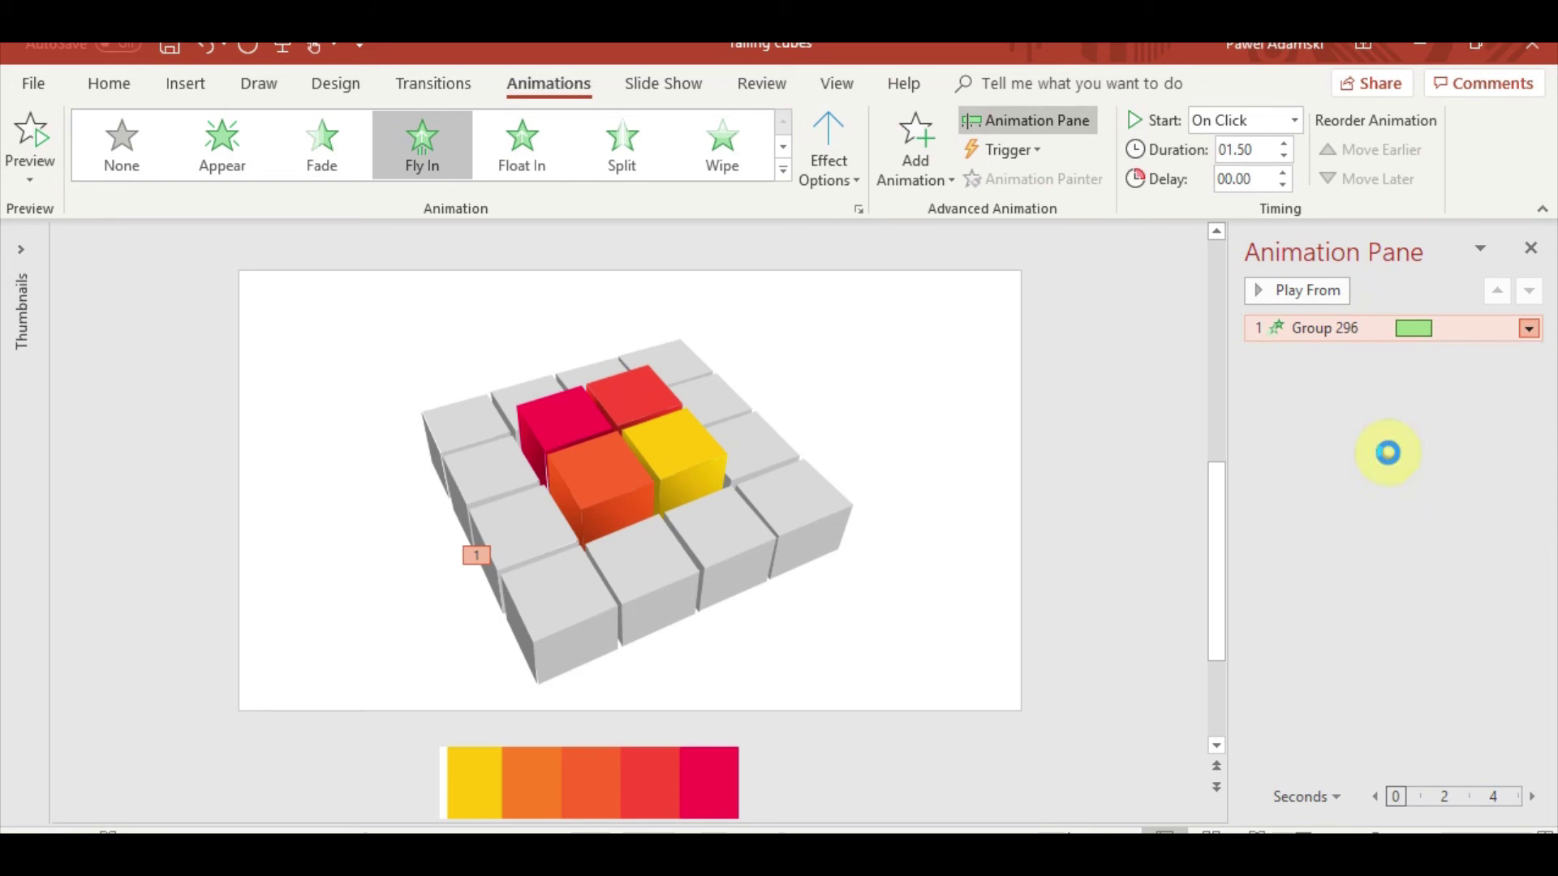
pyautogui.moveTo(623, 614); pyautogui.dragTo(589, 607)
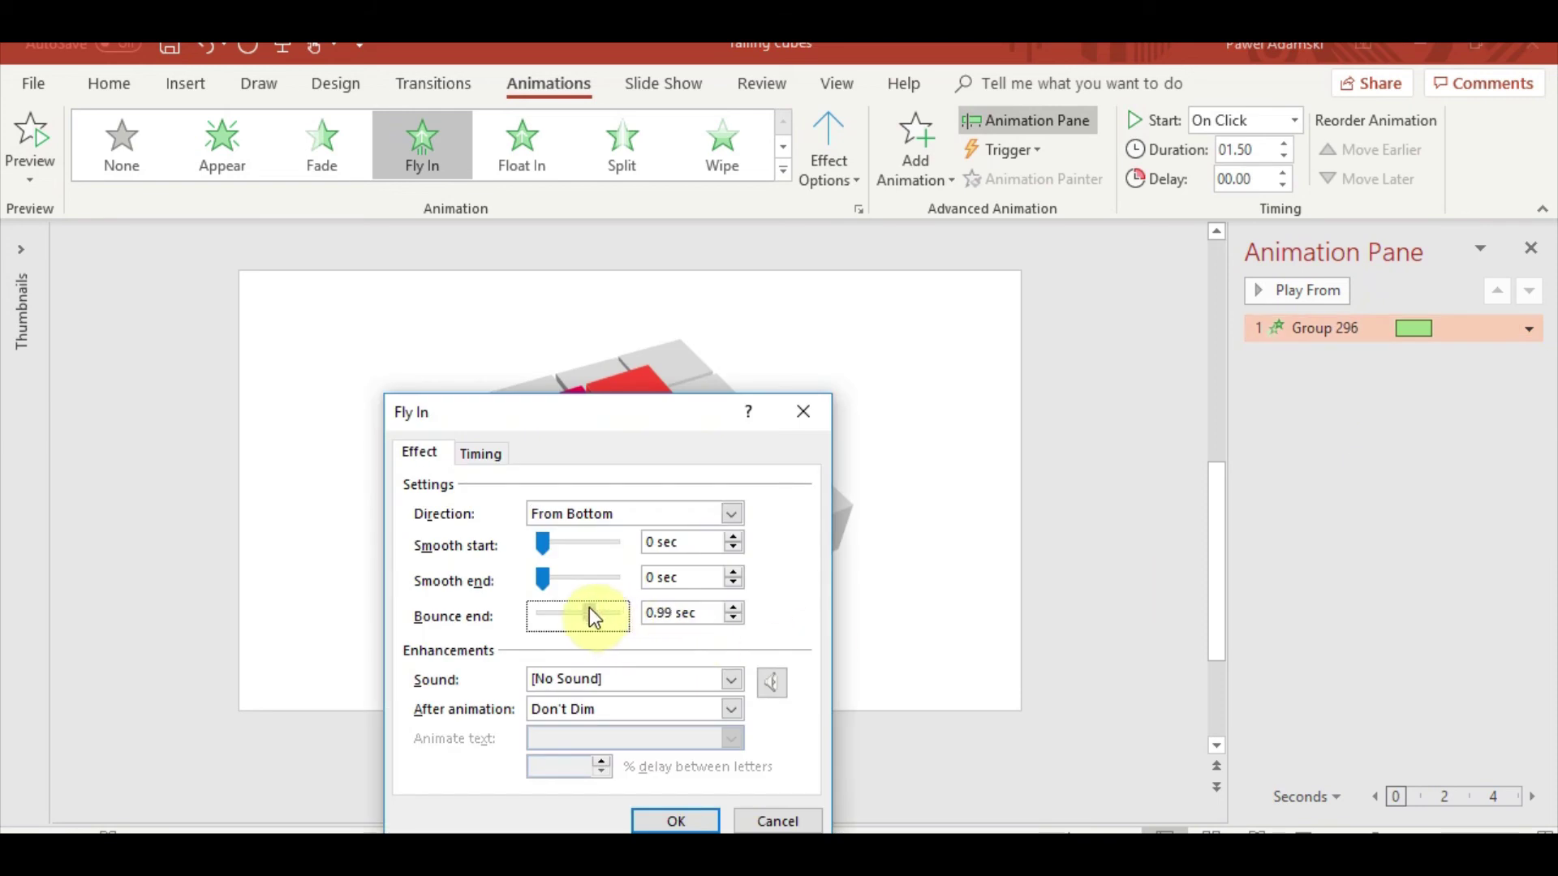
pyautogui.click(677, 821)
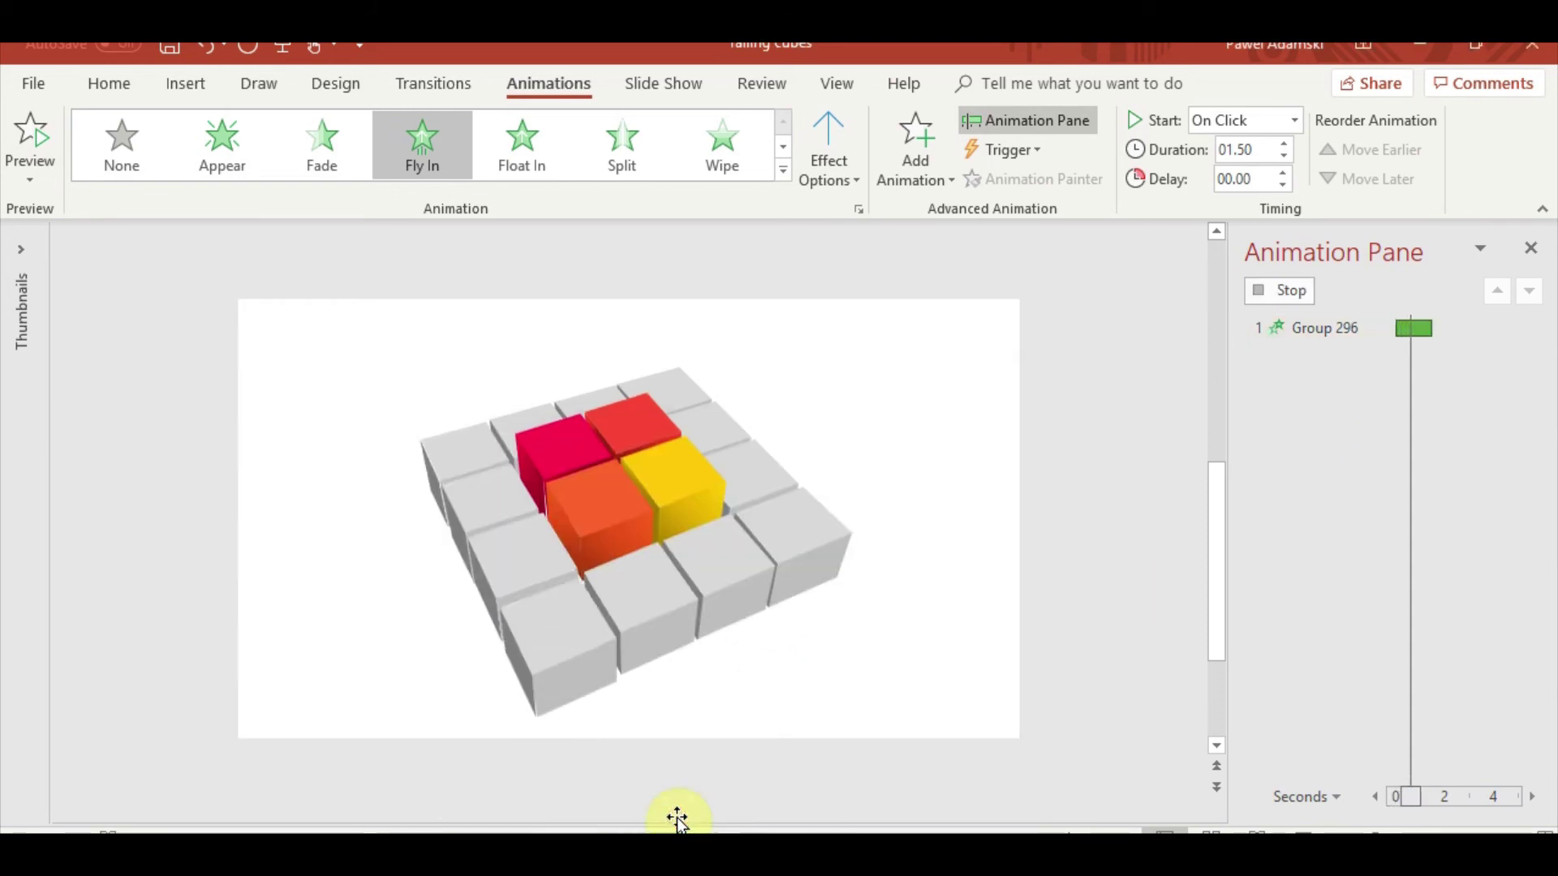
# - Set Group 296's end bounce to 1.2 sec
pyautogui.rightClick(1314, 326)
pyautogui.click(1347, 443)
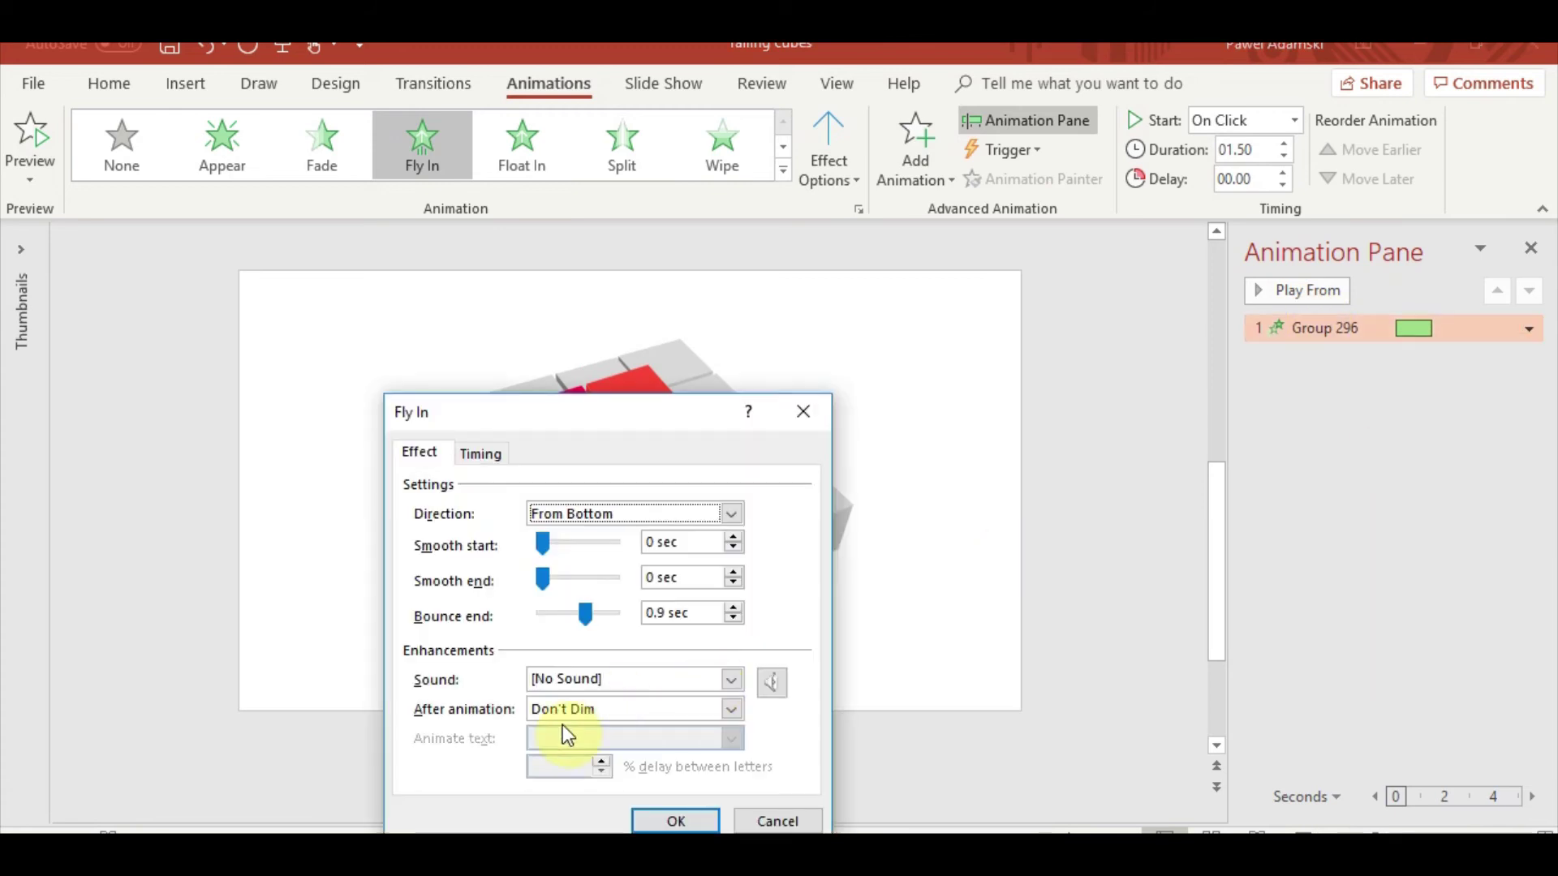
pyautogui.click(595, 617)
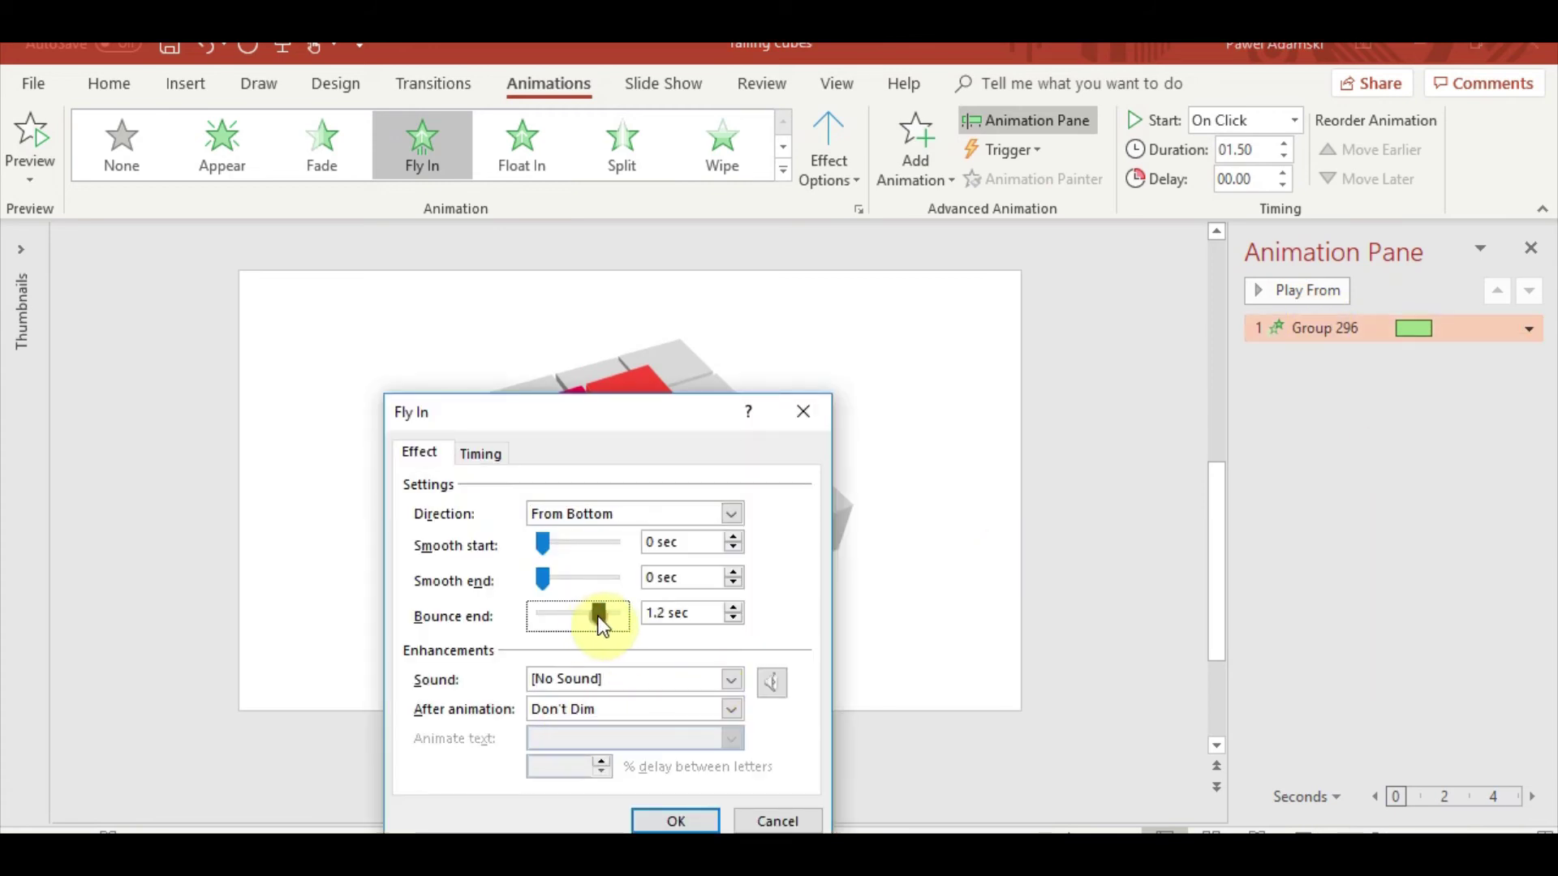
pyautogui.moveTo(598, 617); pyautogui.dragTo(597, 617)
pyautogui.click(686, 811)
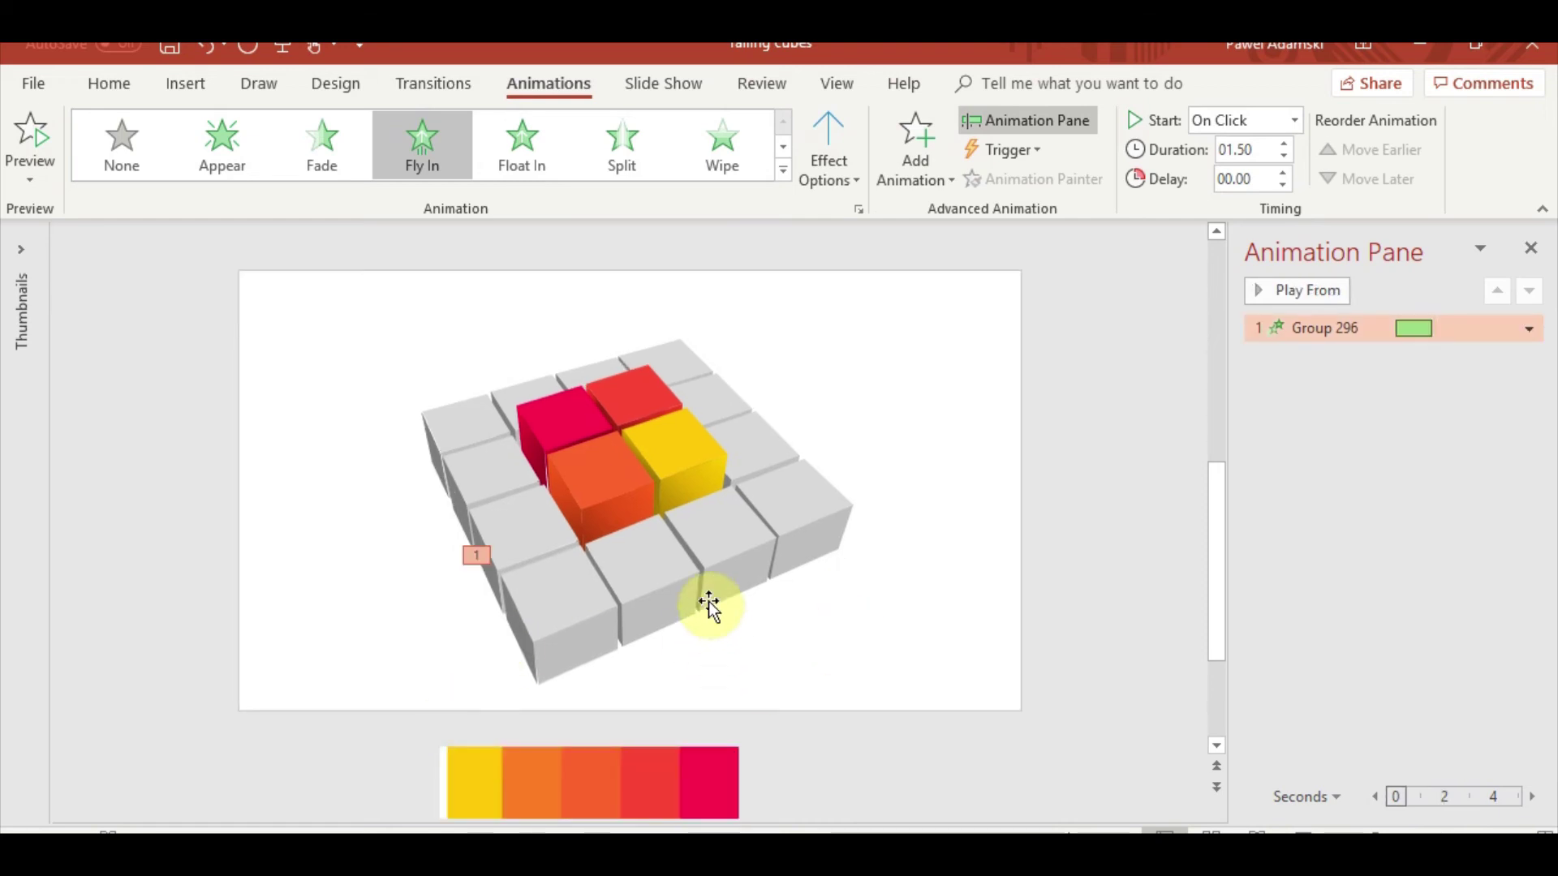
# - Copy the bouncing fly-in onto Group 262 and Group 304 with Animation Painter
pyautogui.click(570, 586)
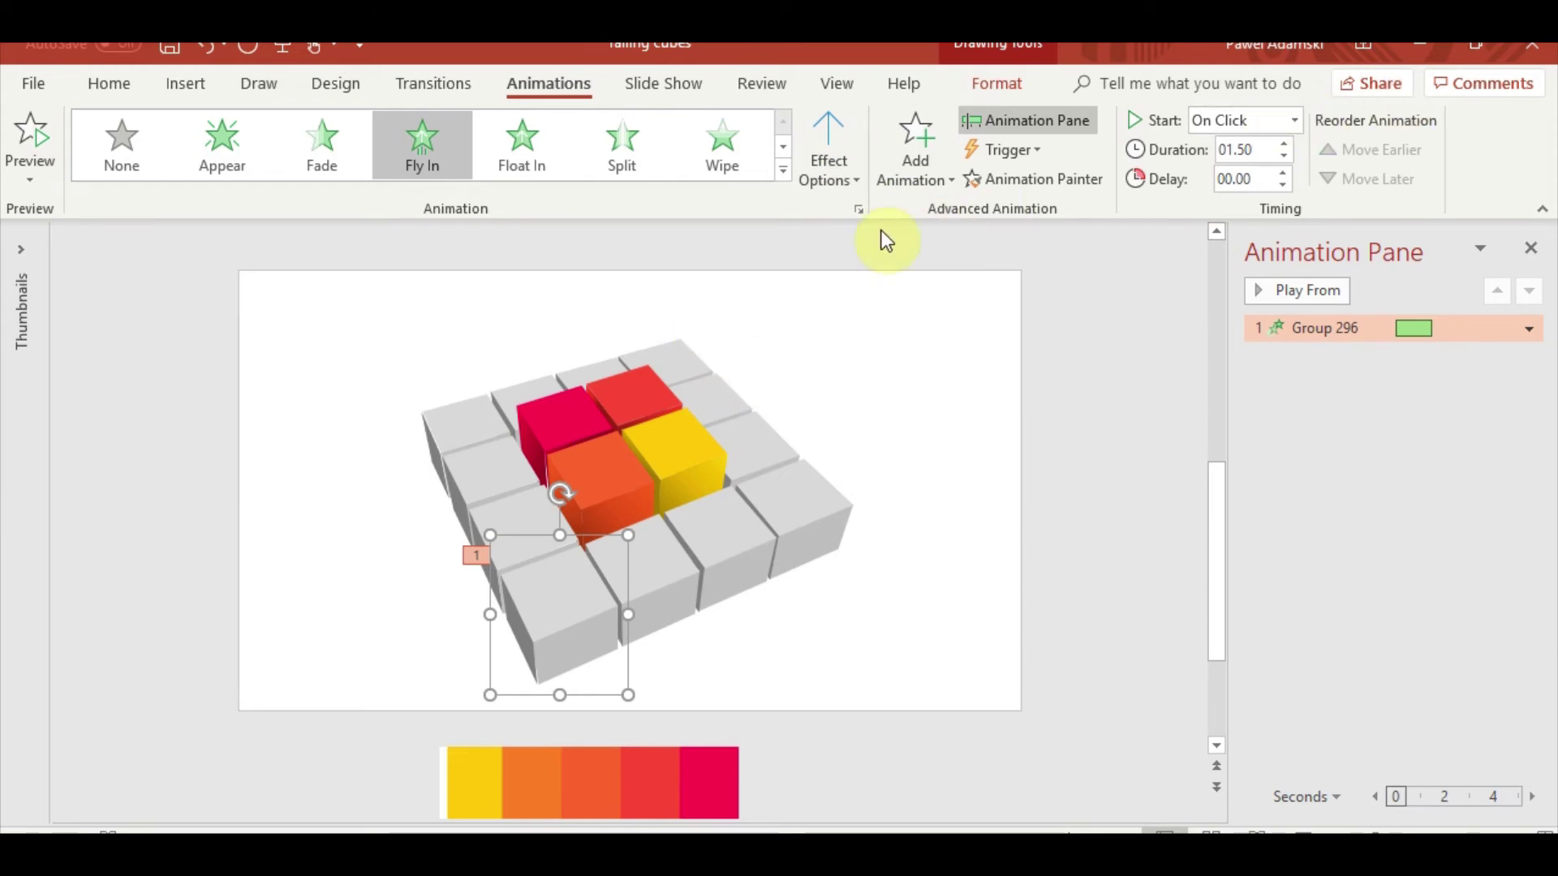
pyautogui.click(1049, 180)
pyautogui.click(514, 508)
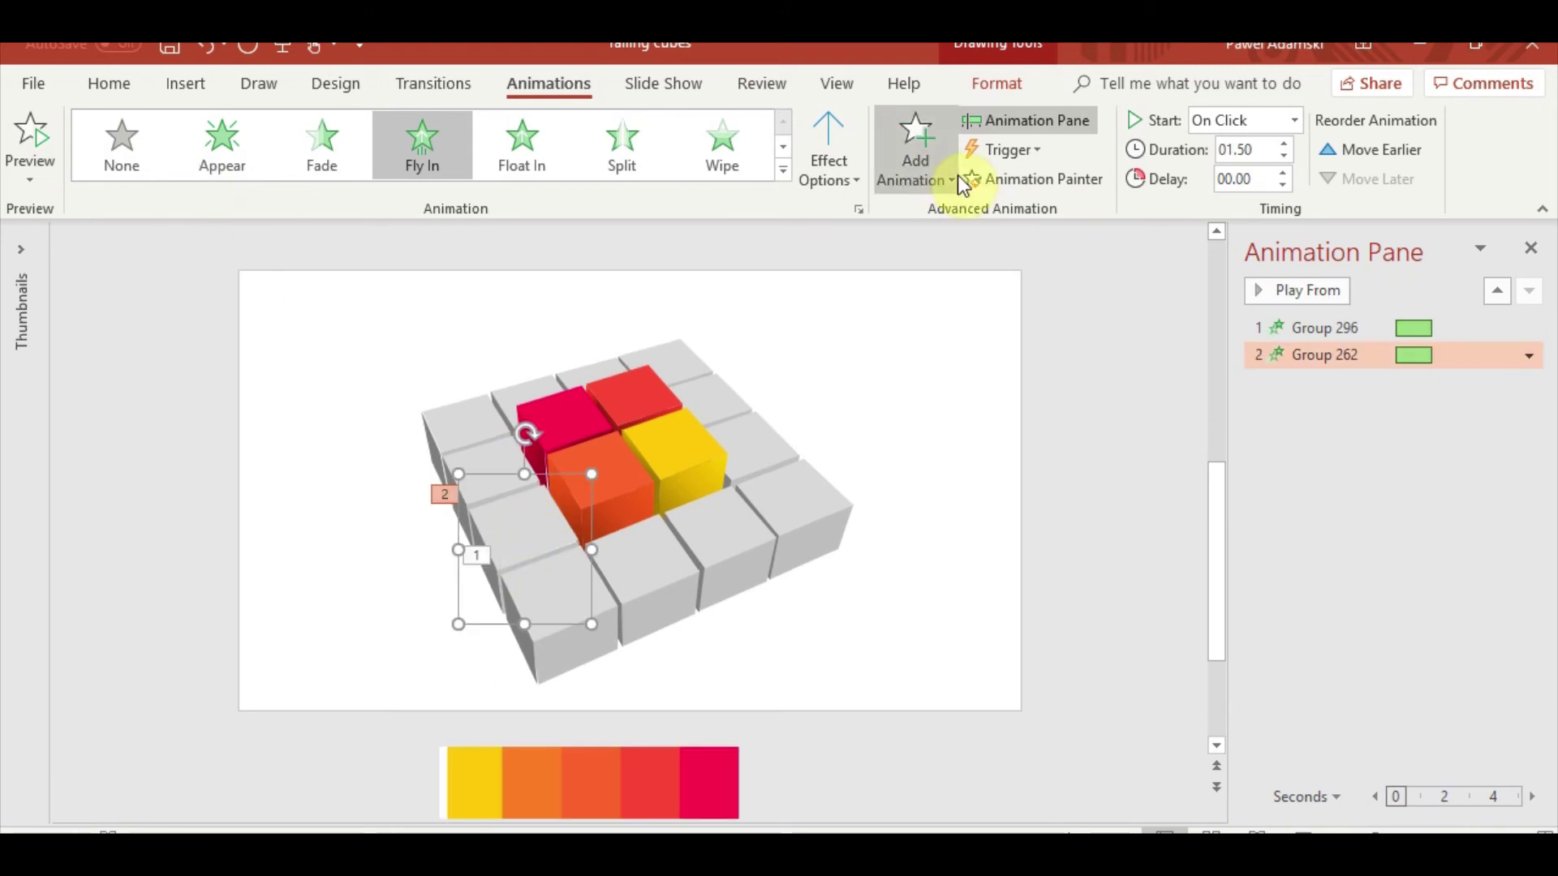
pyautogui.click(990, 179)
pyautogui.click(634, 577)
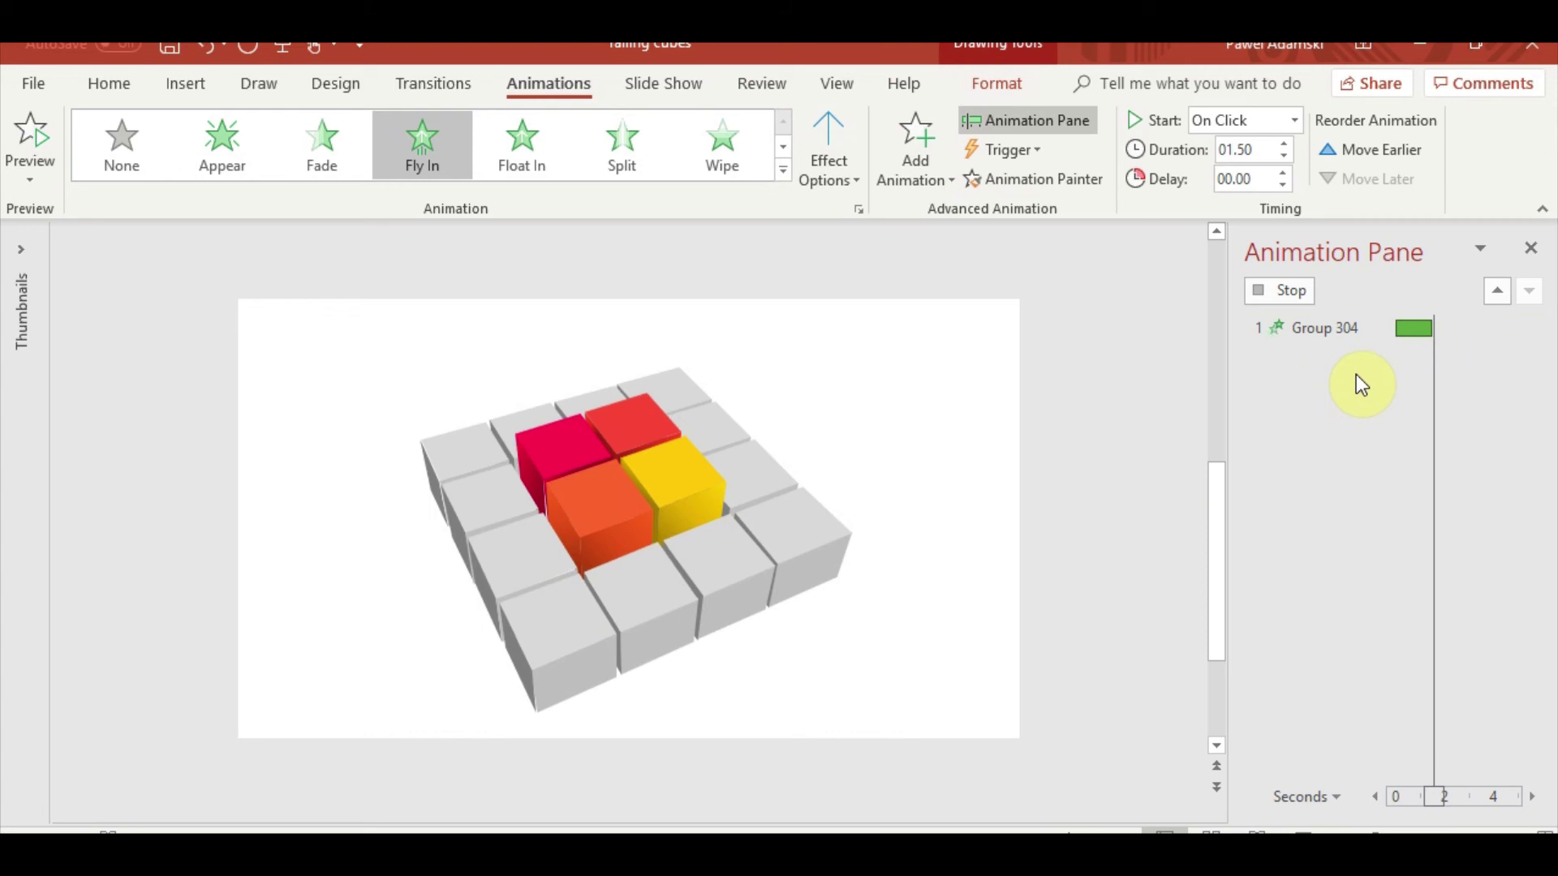
# - Set Group 304 to start With Previous and Group 262 to After Previous
pyautogui.moveTo(1323, 373); pyautogui.dragTo(1330, 353)
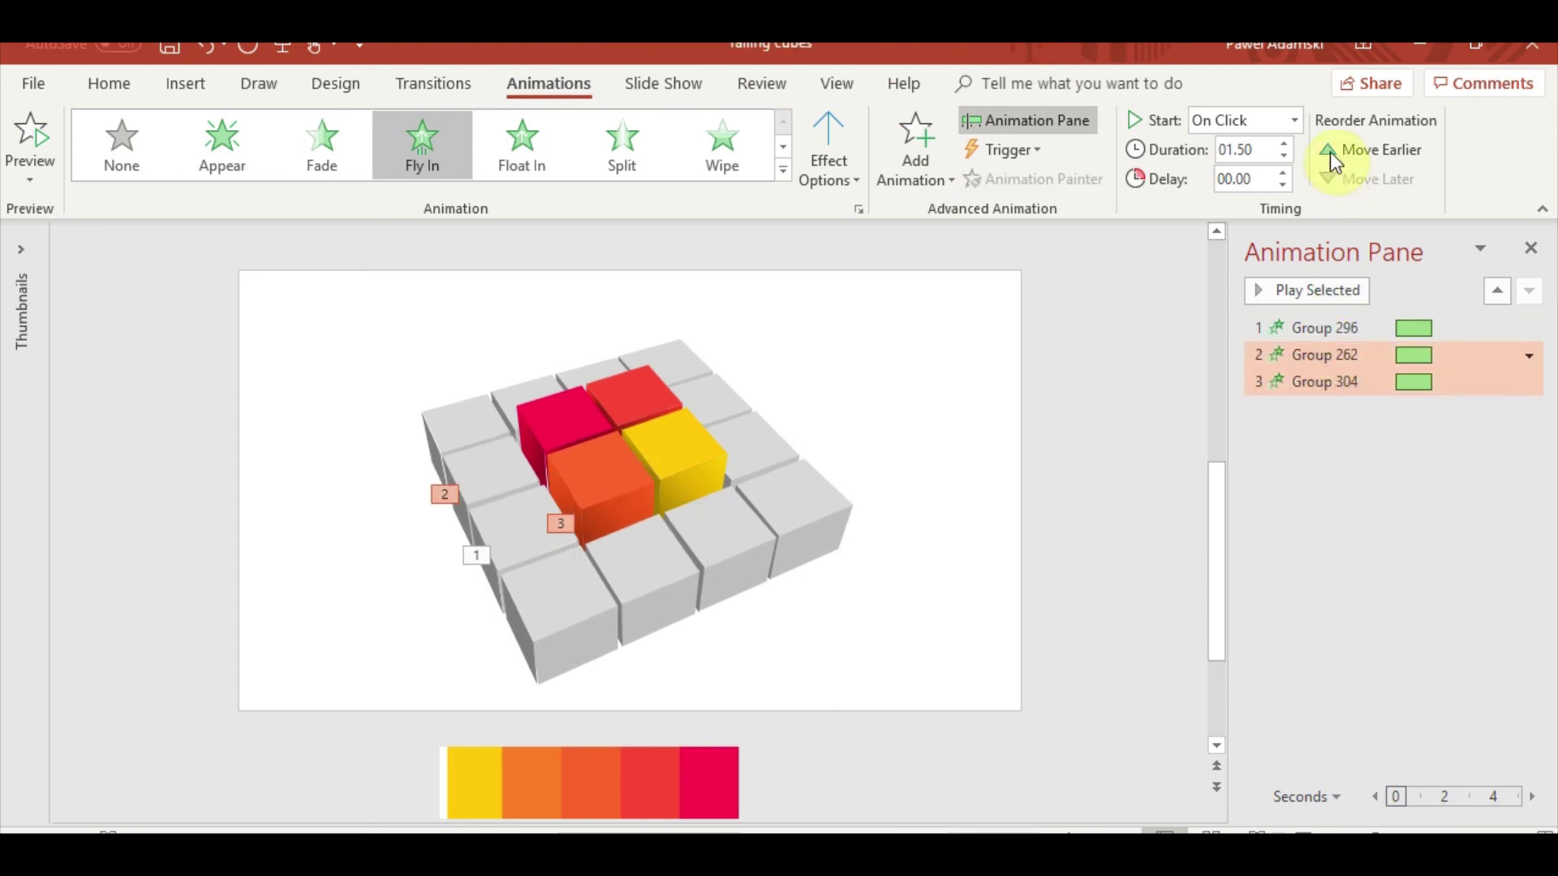
pyautogui.click(1315, 381)
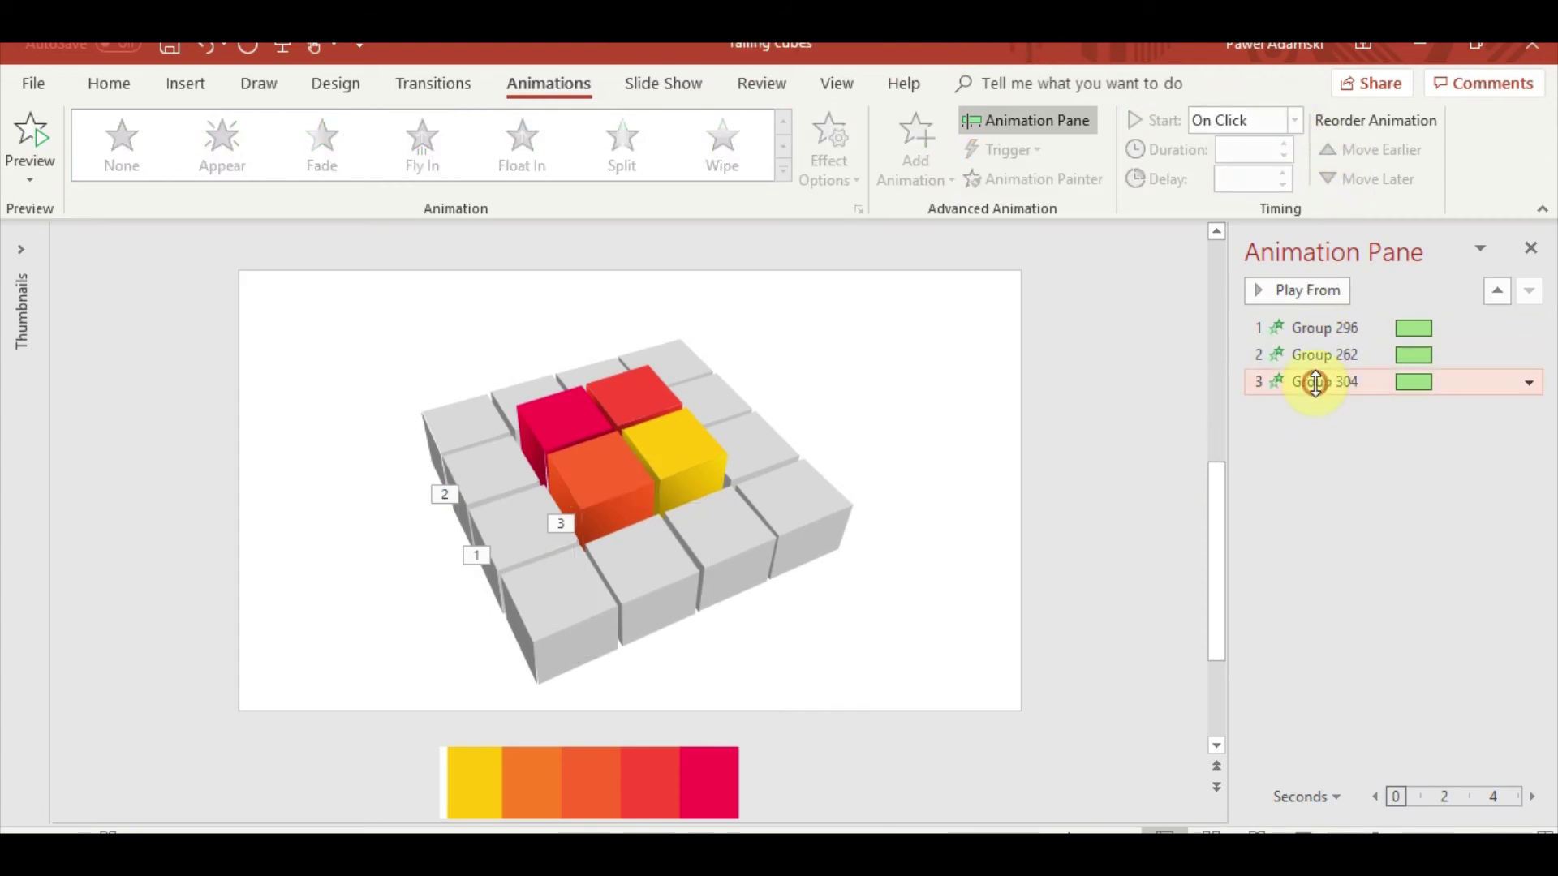
pyautogui.click(1294, 120)
pyautogui.click(1274, 173)
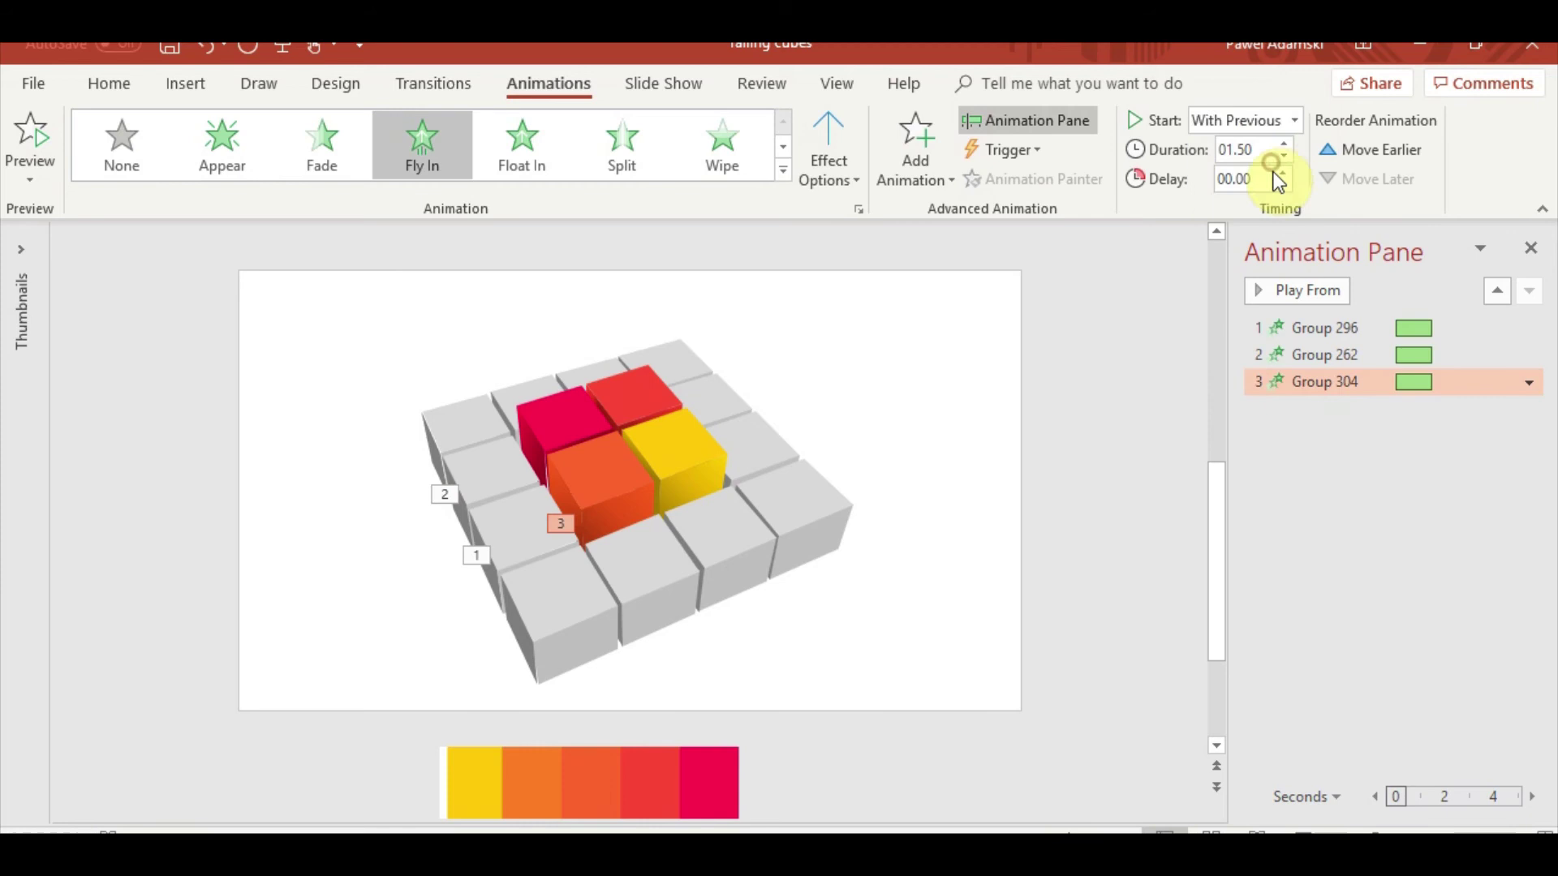
pyautogui.click(1302, 357)
pyautogui.click(1293, 121)
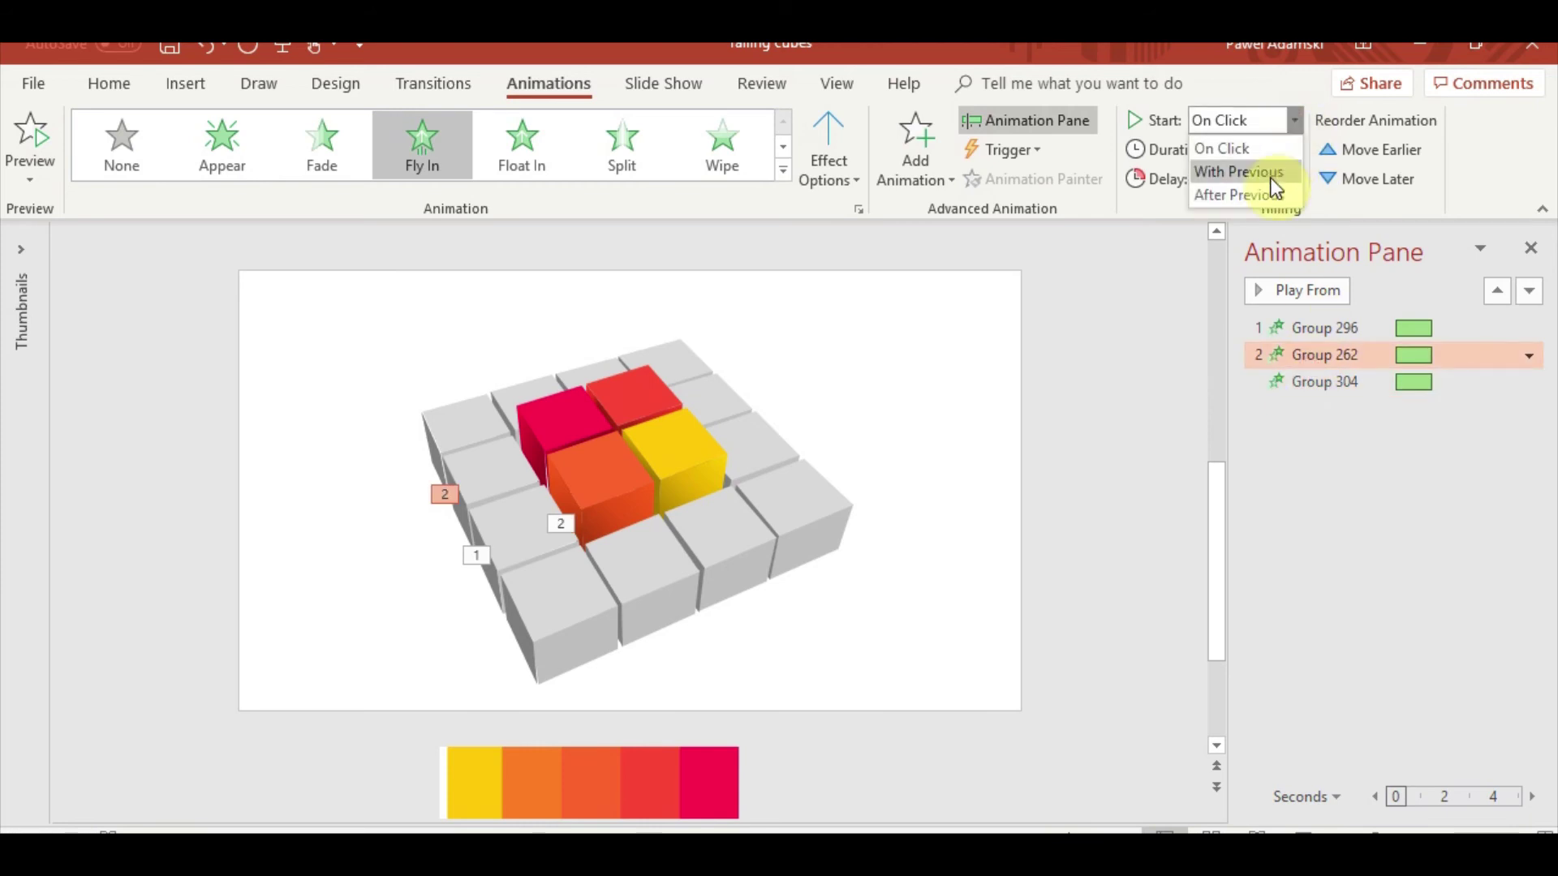
pyautogui.click(1269, 199)
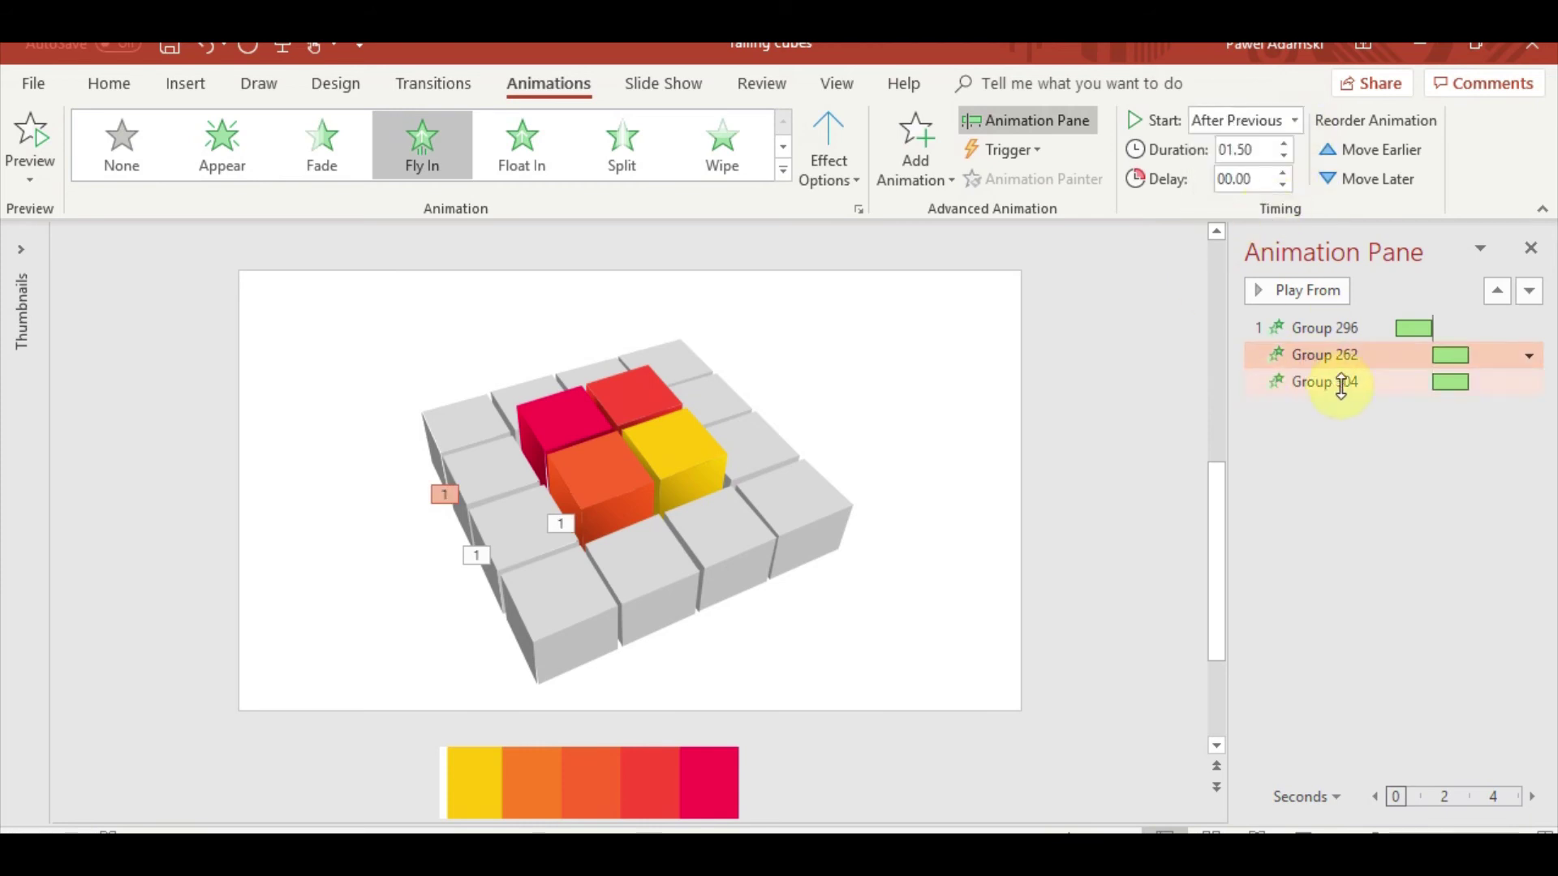
# - Make Group 262 start With Previous after a 0.25 sec delay
pyautogui.click(1290, 122)
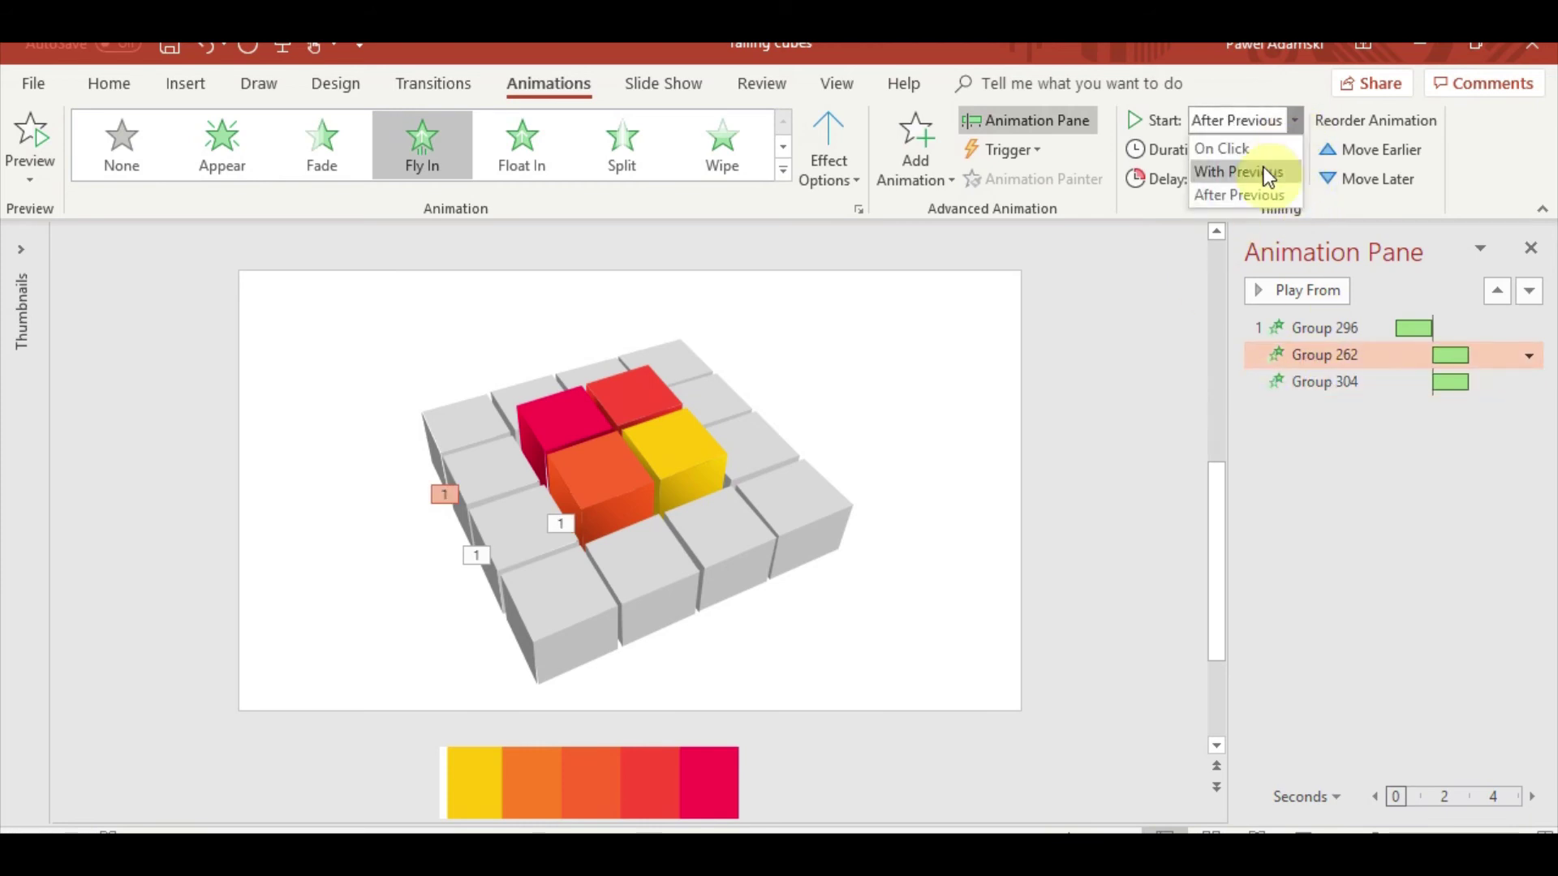
pyautogui.click(1262, 169)
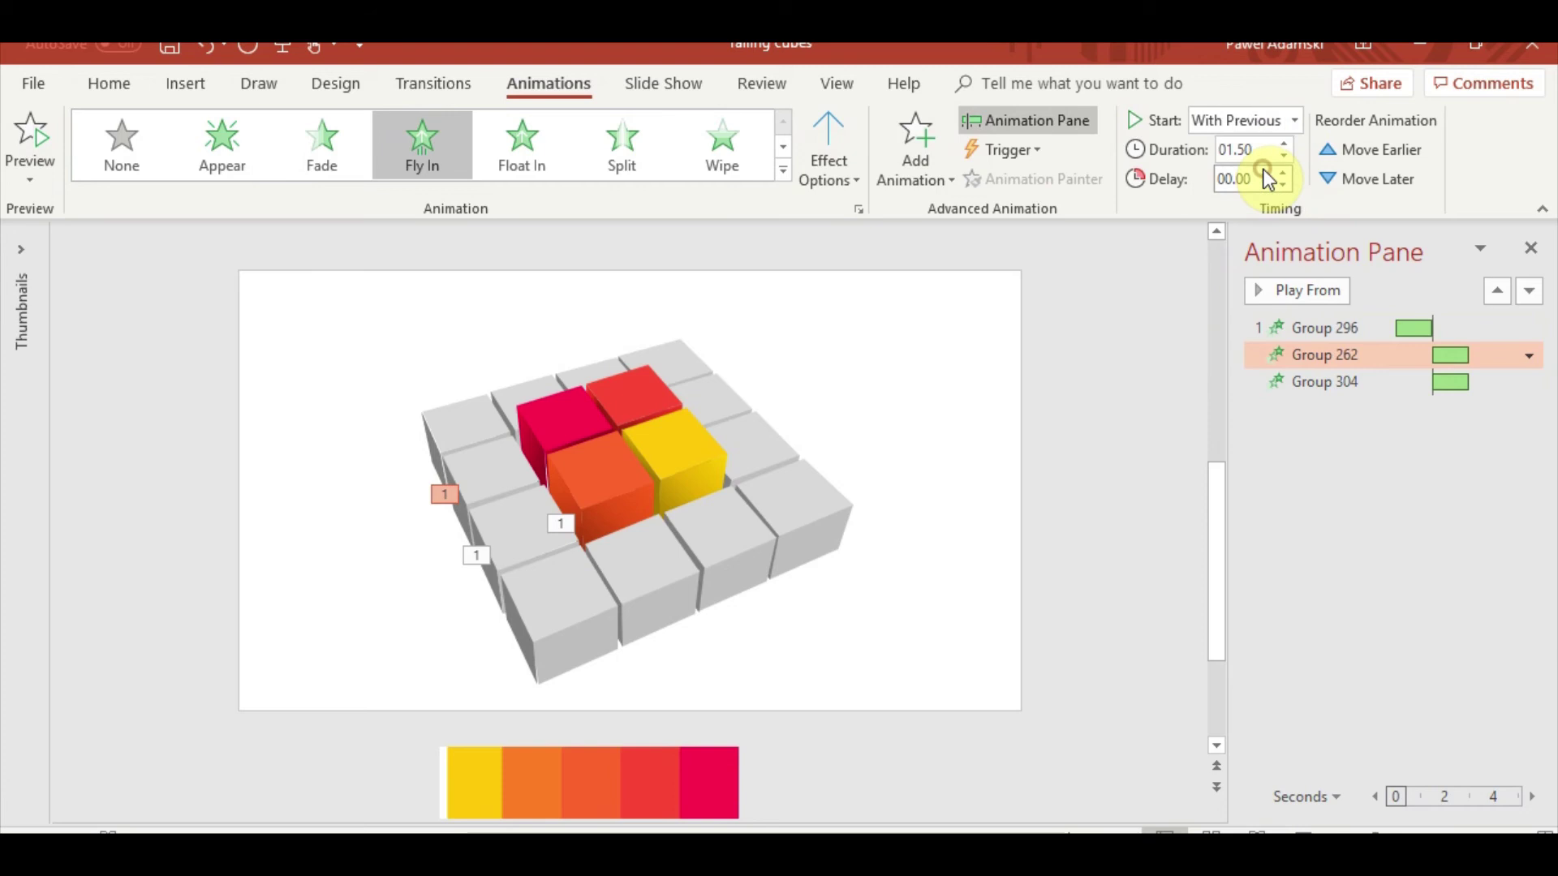
pyautogui.click(1306, 355)
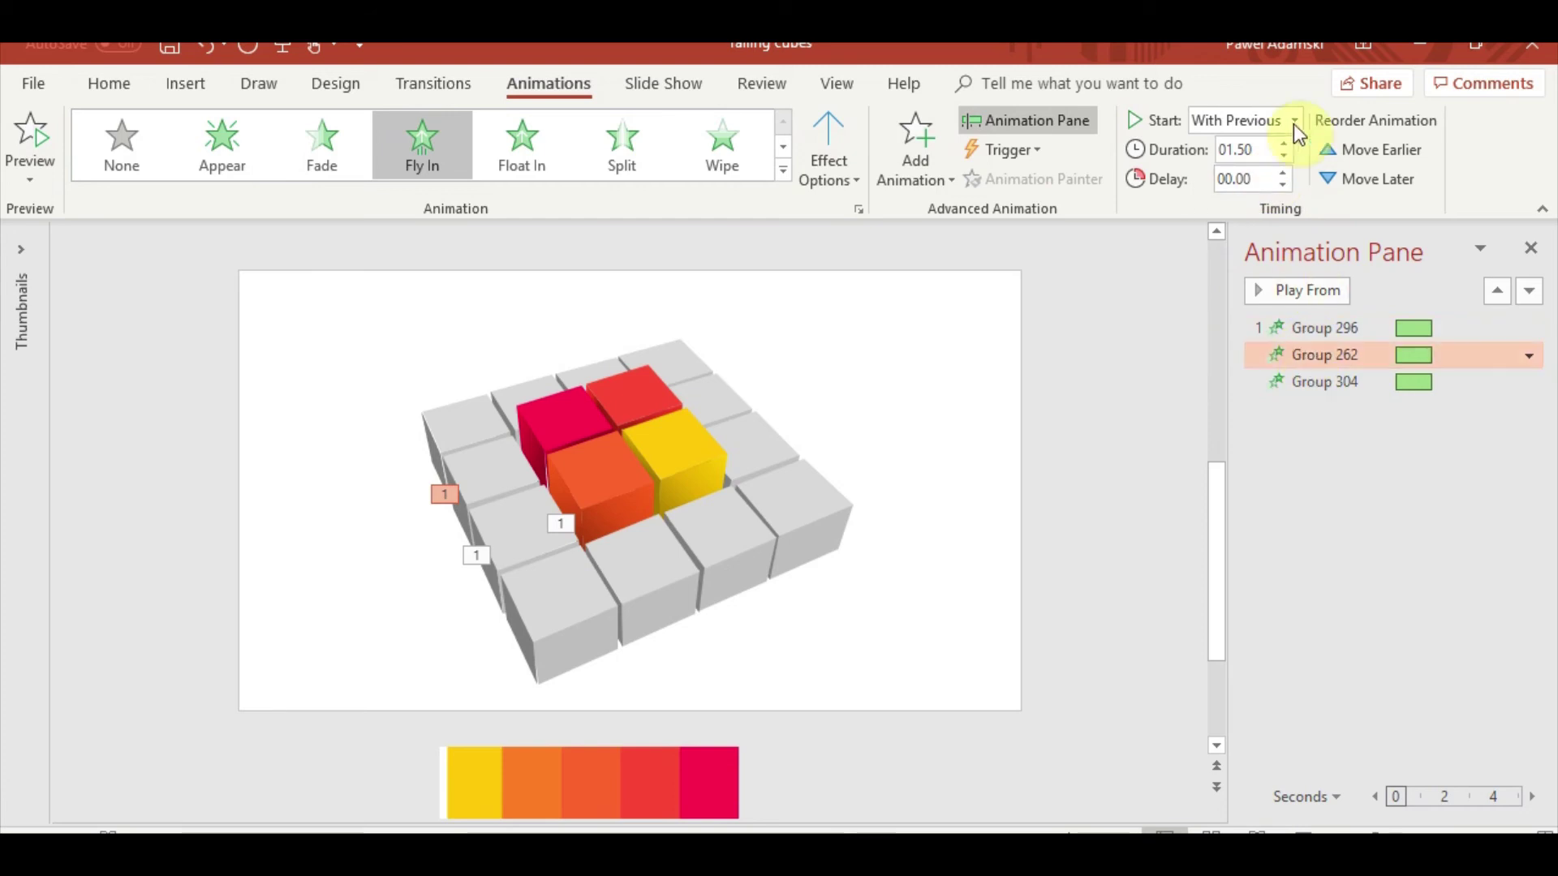
pyautogui.click(1283, 174)
# - Set Group 304 to start With Previous and preview the slide's animations
pyautogui.click(1347, 382)
pyautogui.click(1293, 120)
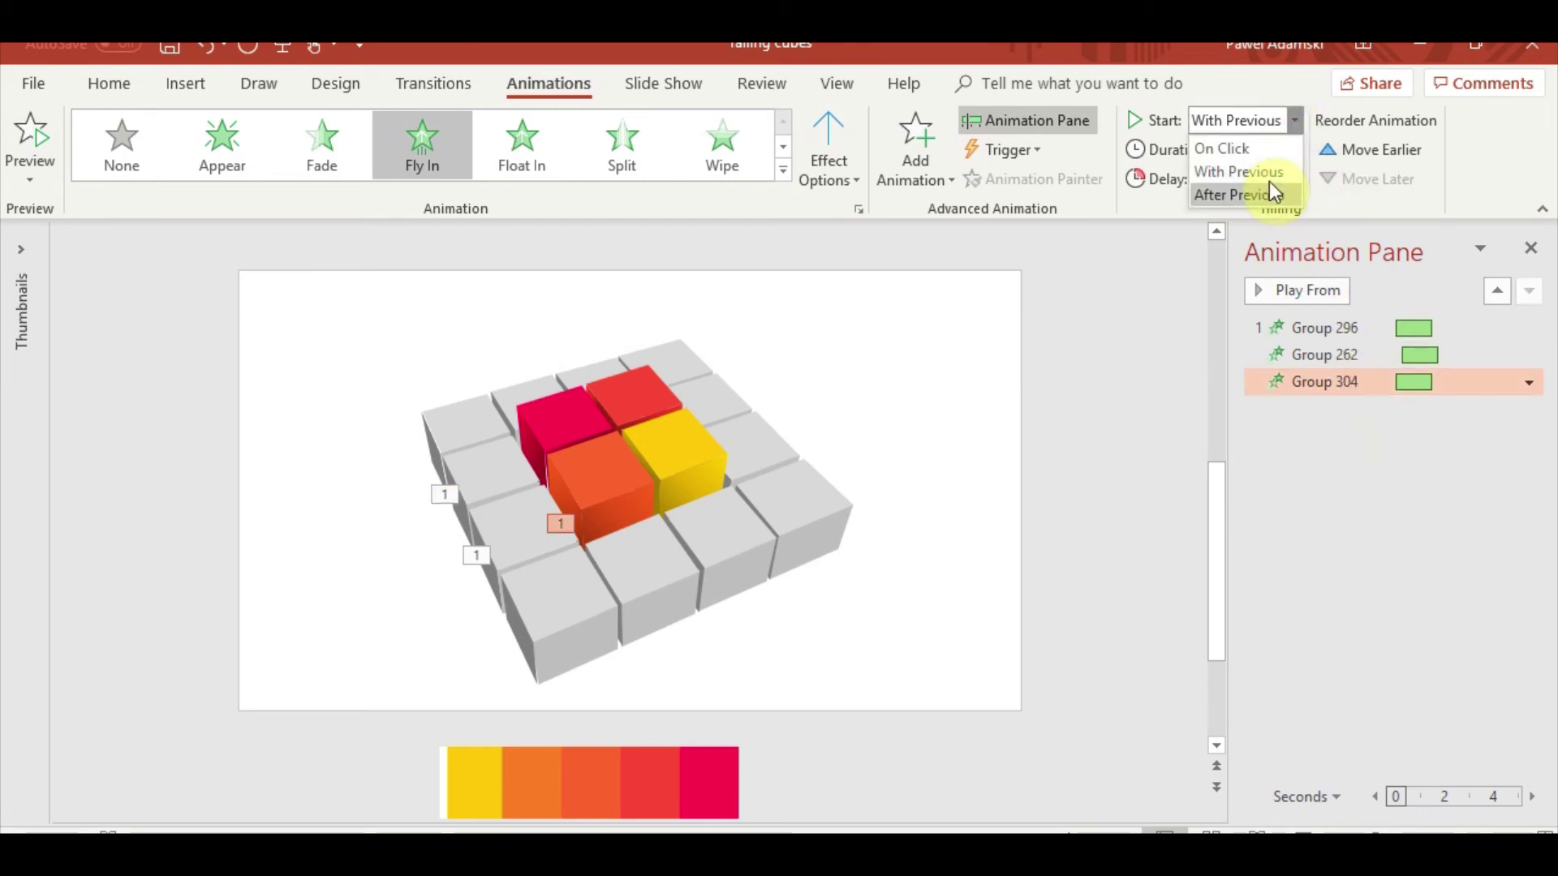
pyautogui.click(1254, 168)
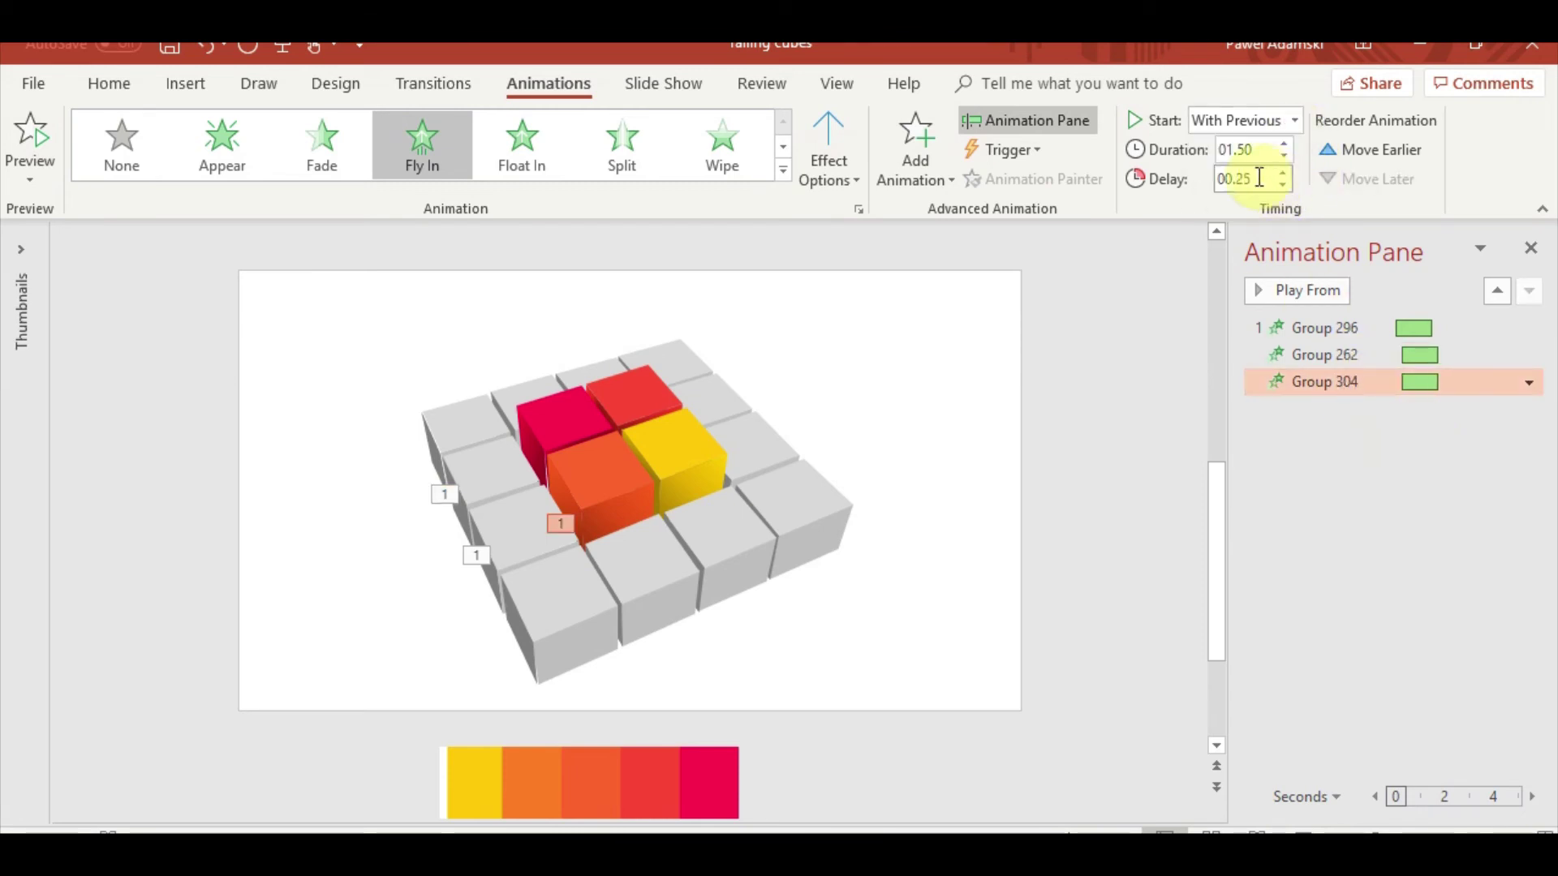
pyautogui.click(21, 135)
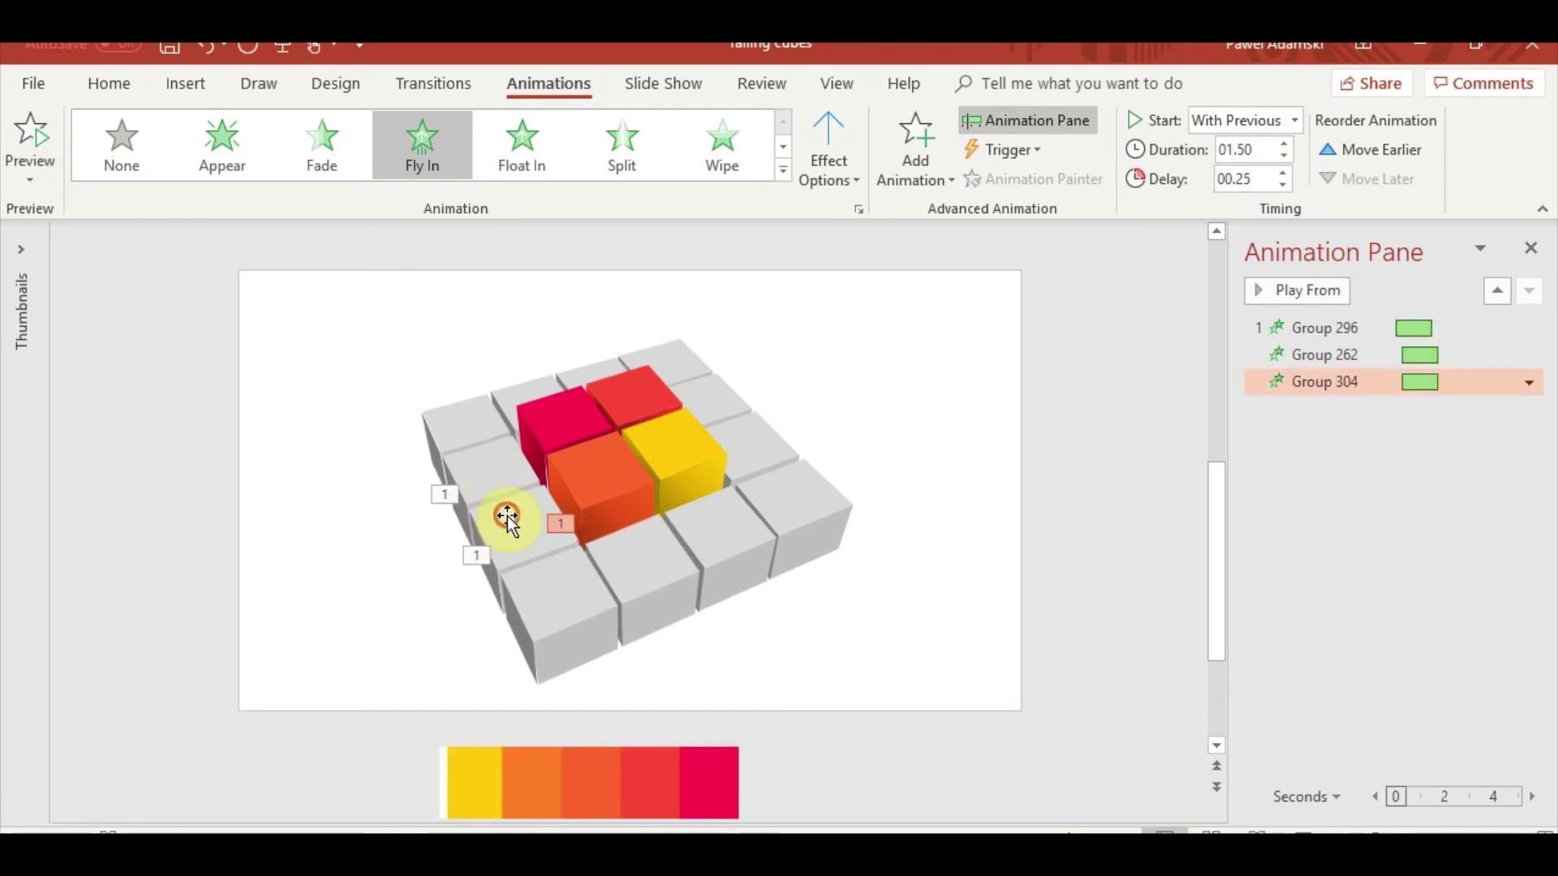
pyautogui.click(506, 513)
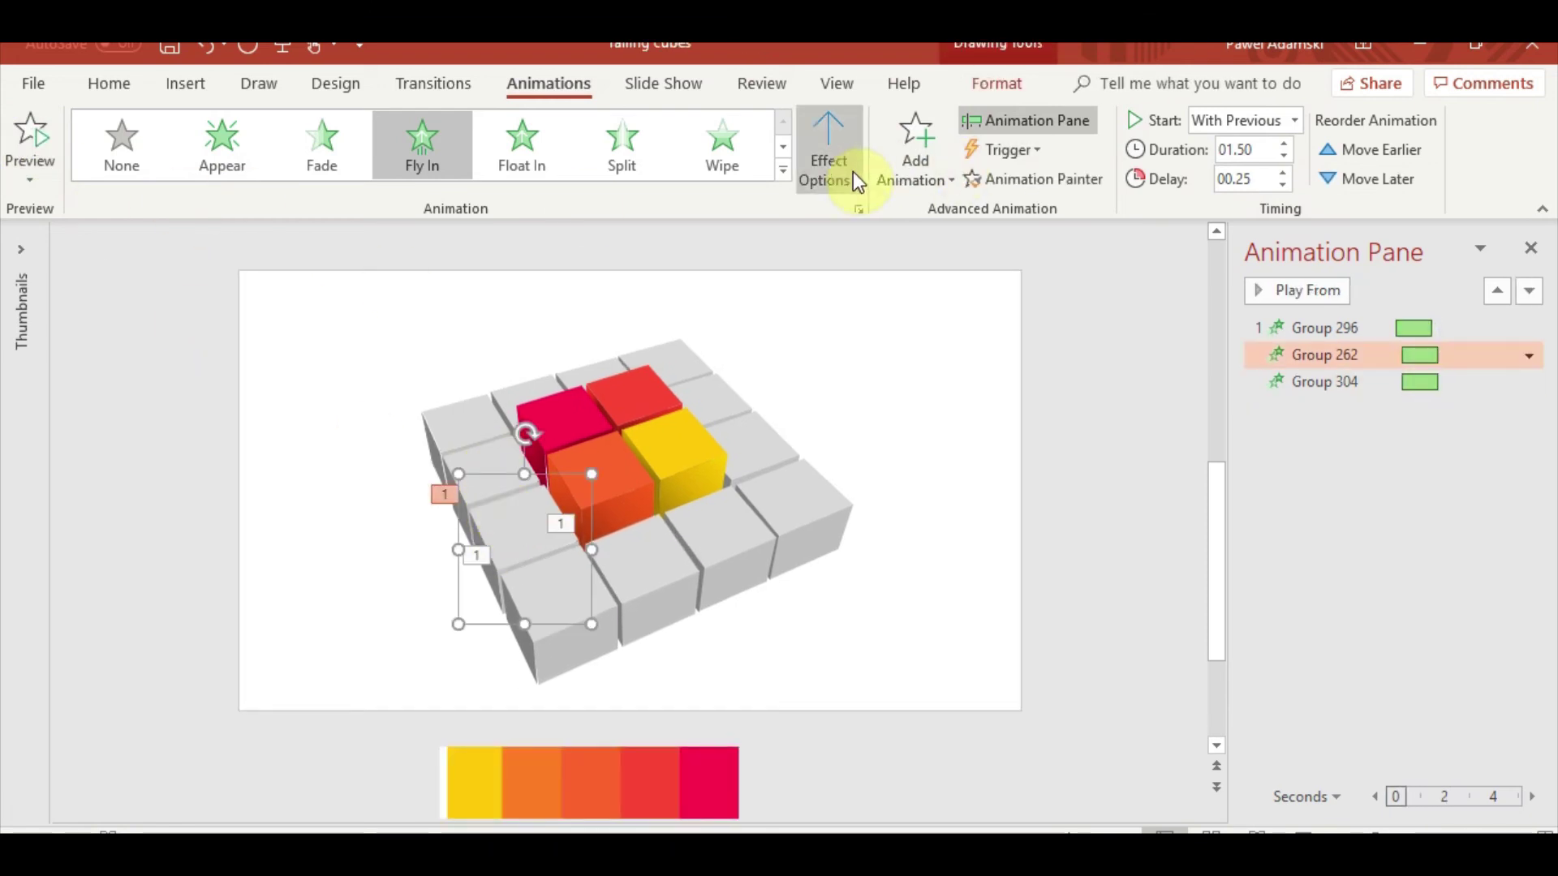
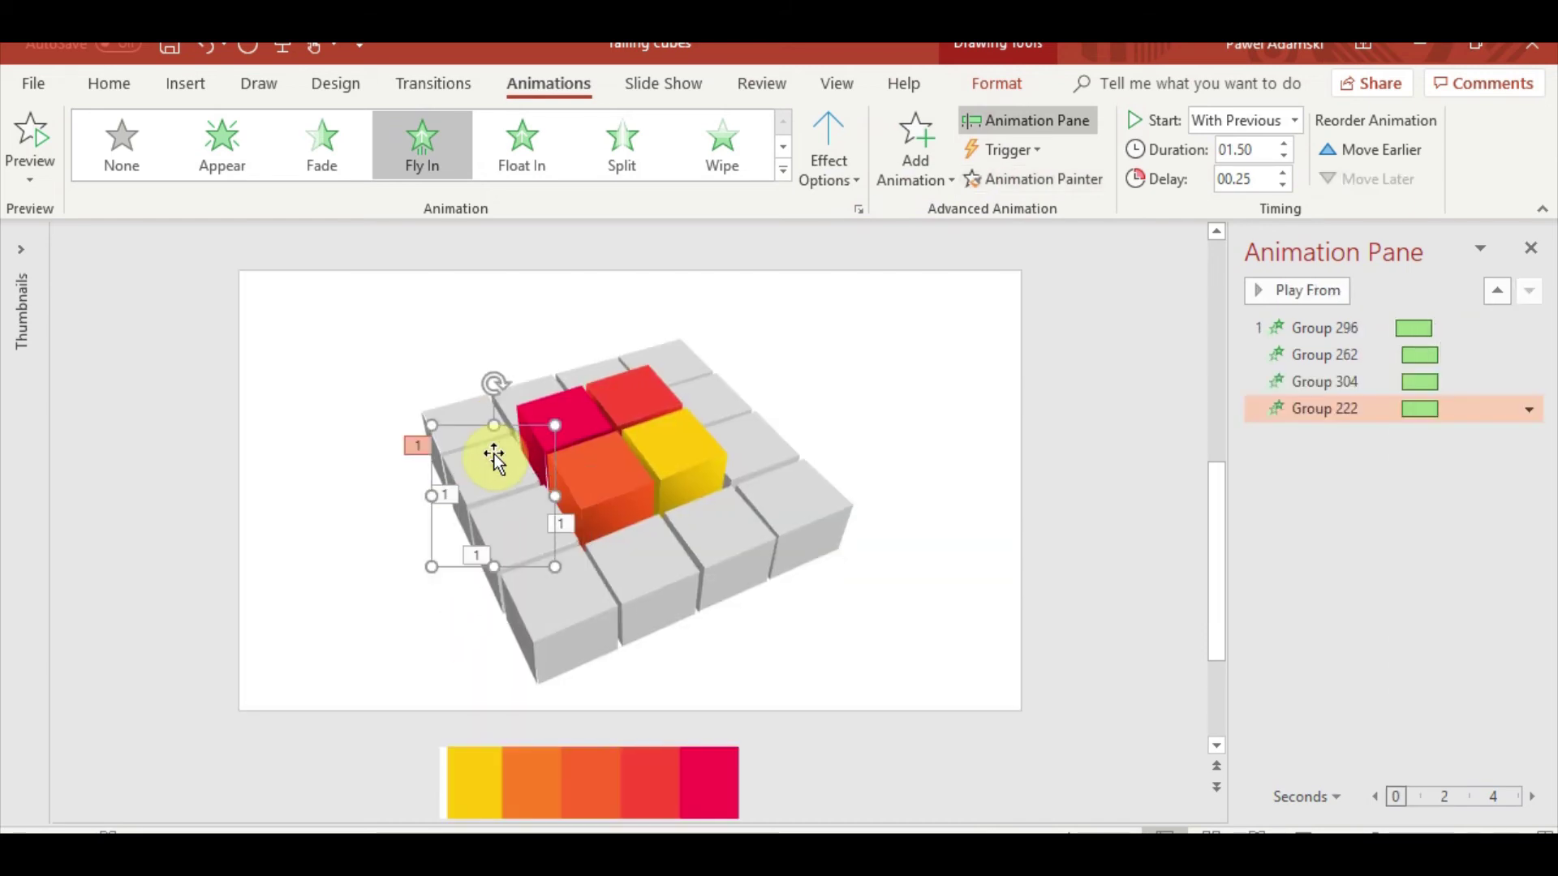
pyautogui.click(1295, 117)
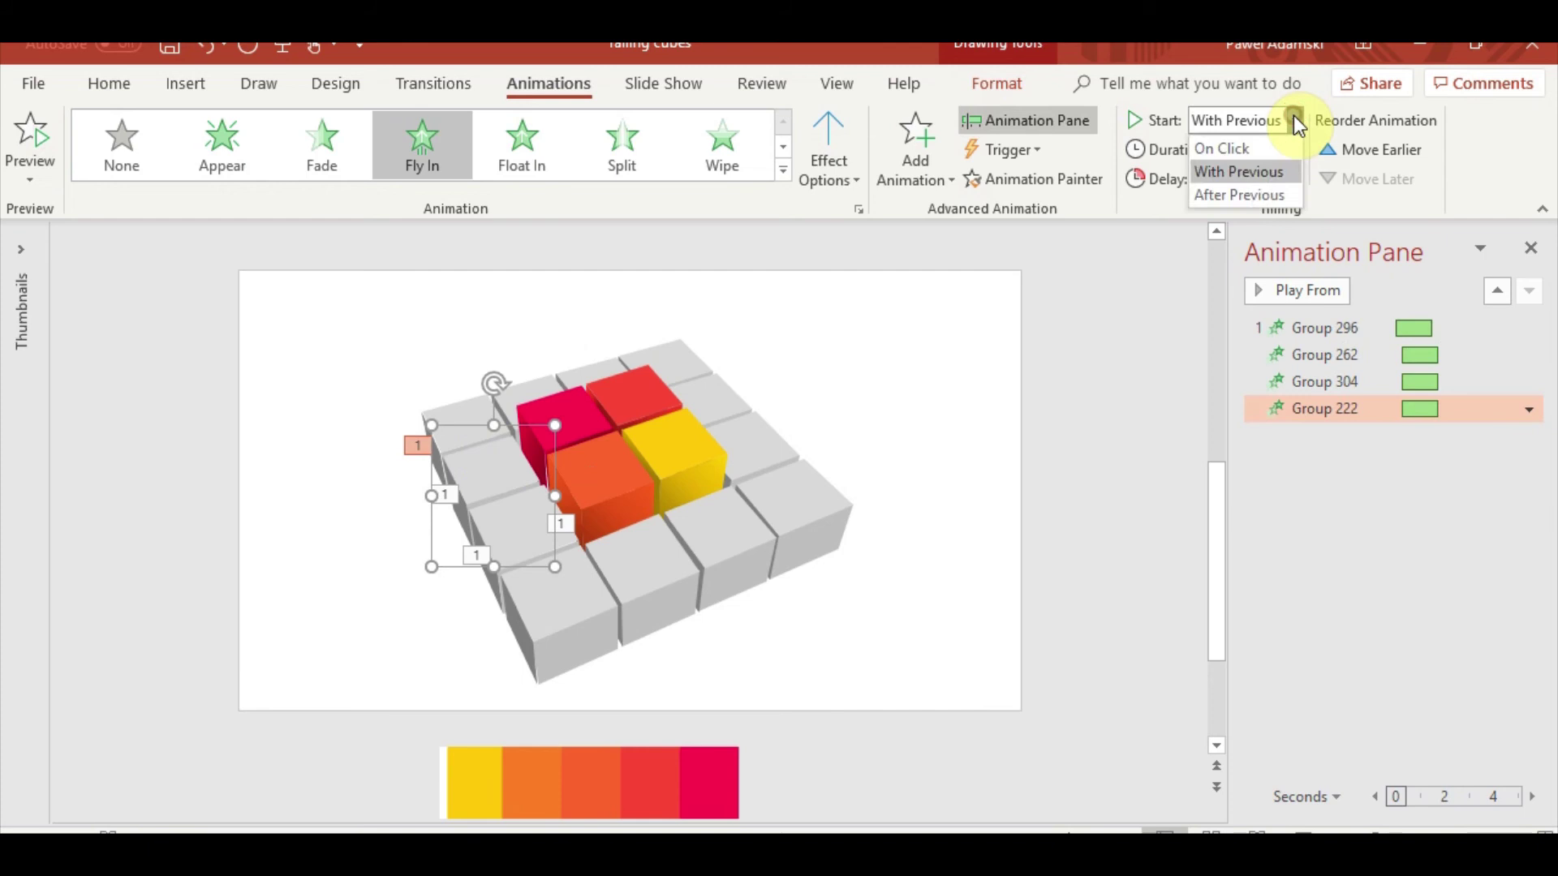
pyautogui.click(1295, 117)
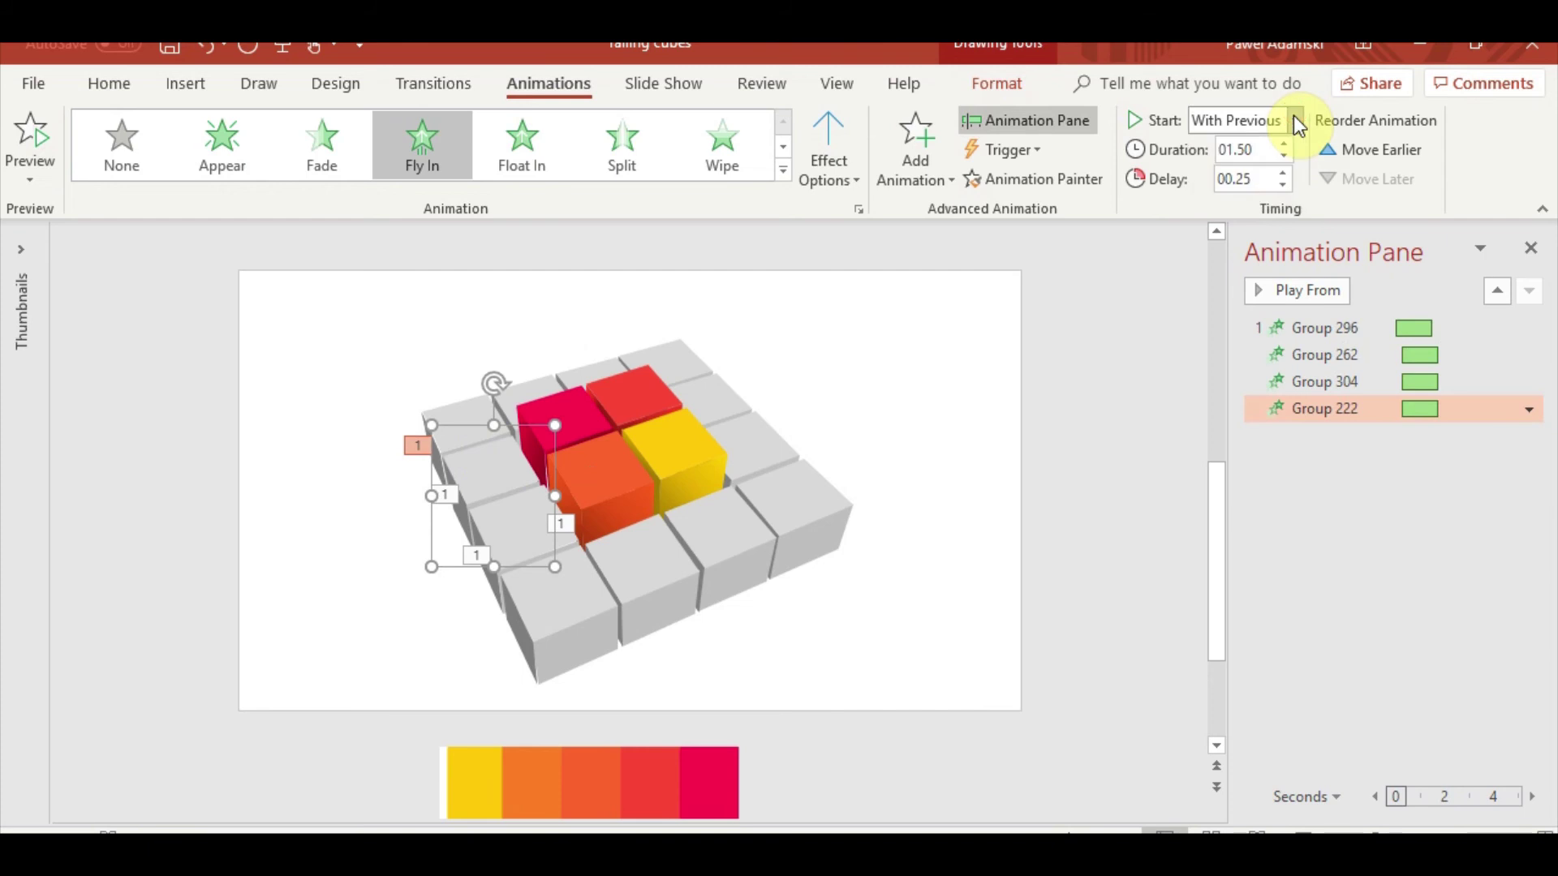
pyautogui.click(18, 154)
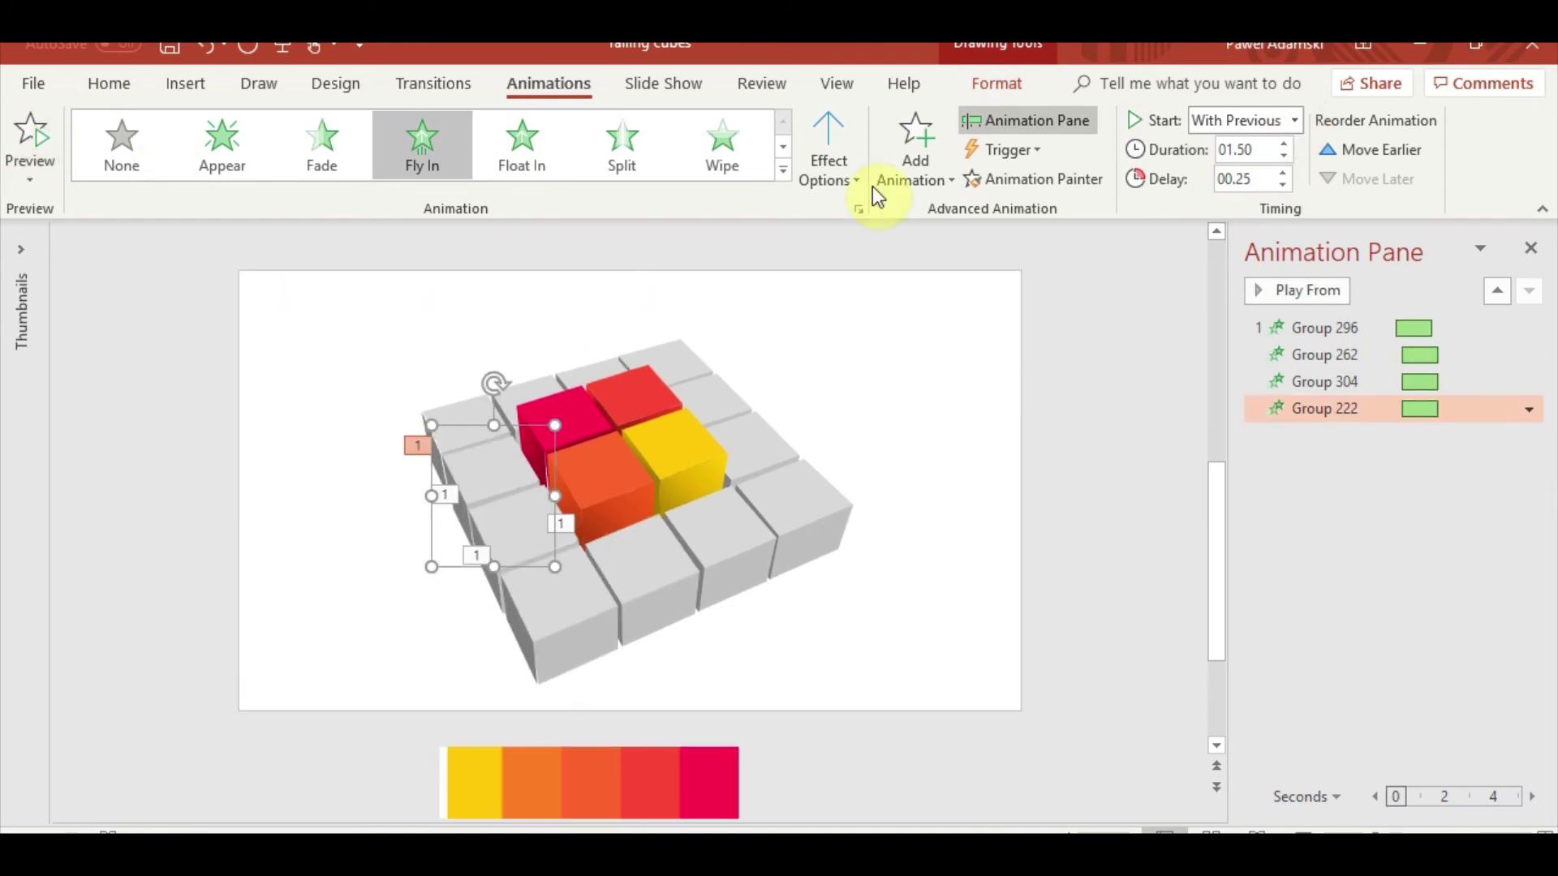
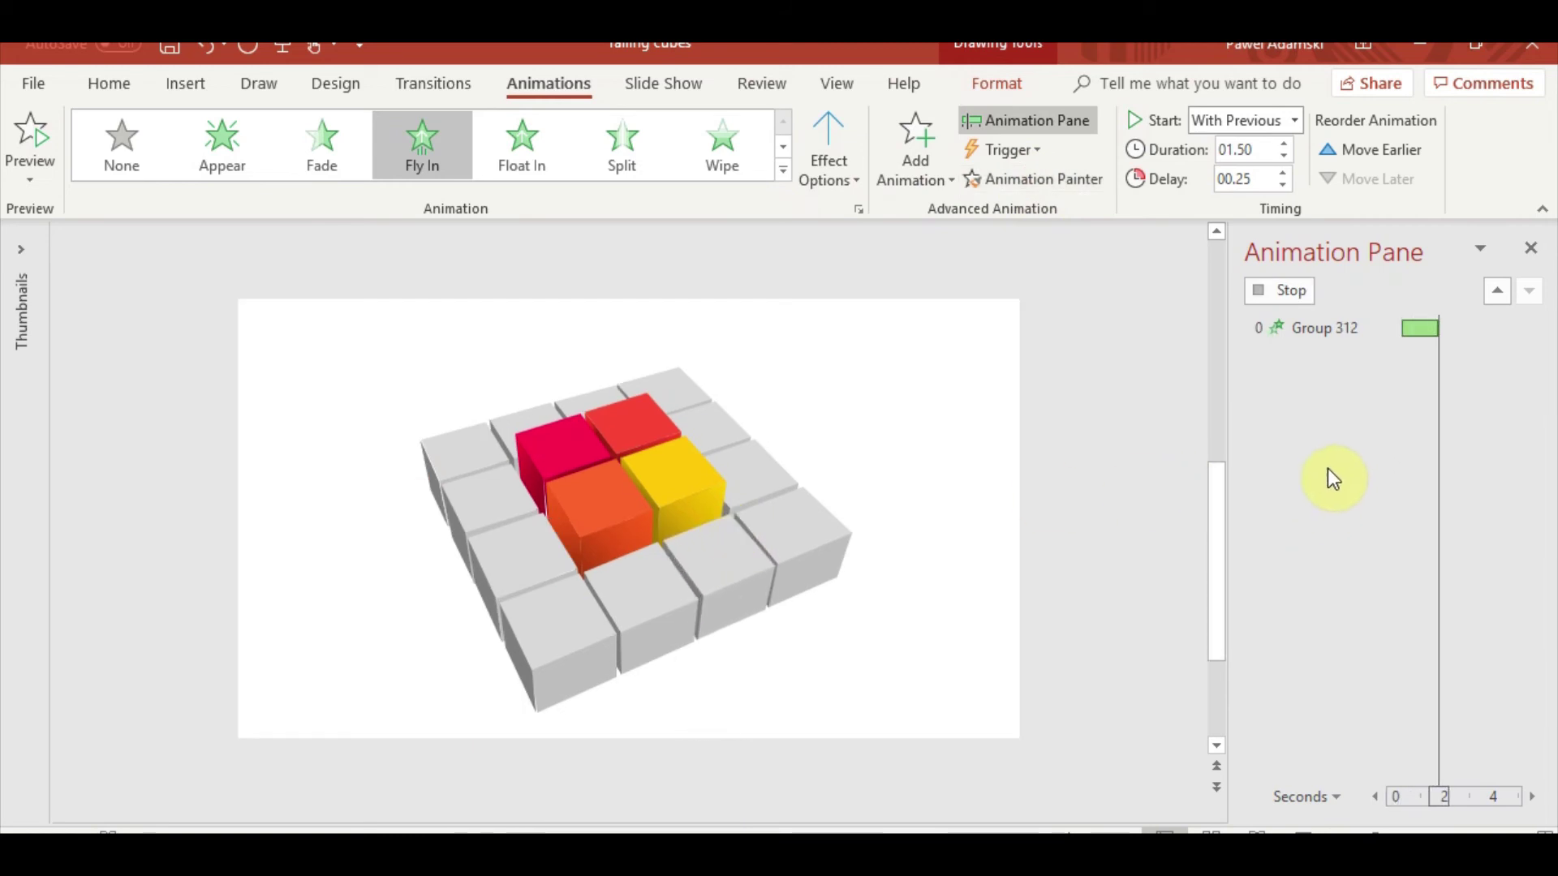
# - Delay Group 222's Fly In entrance by 0.50 seconds
pyautogui.rightClick(1329, 436)
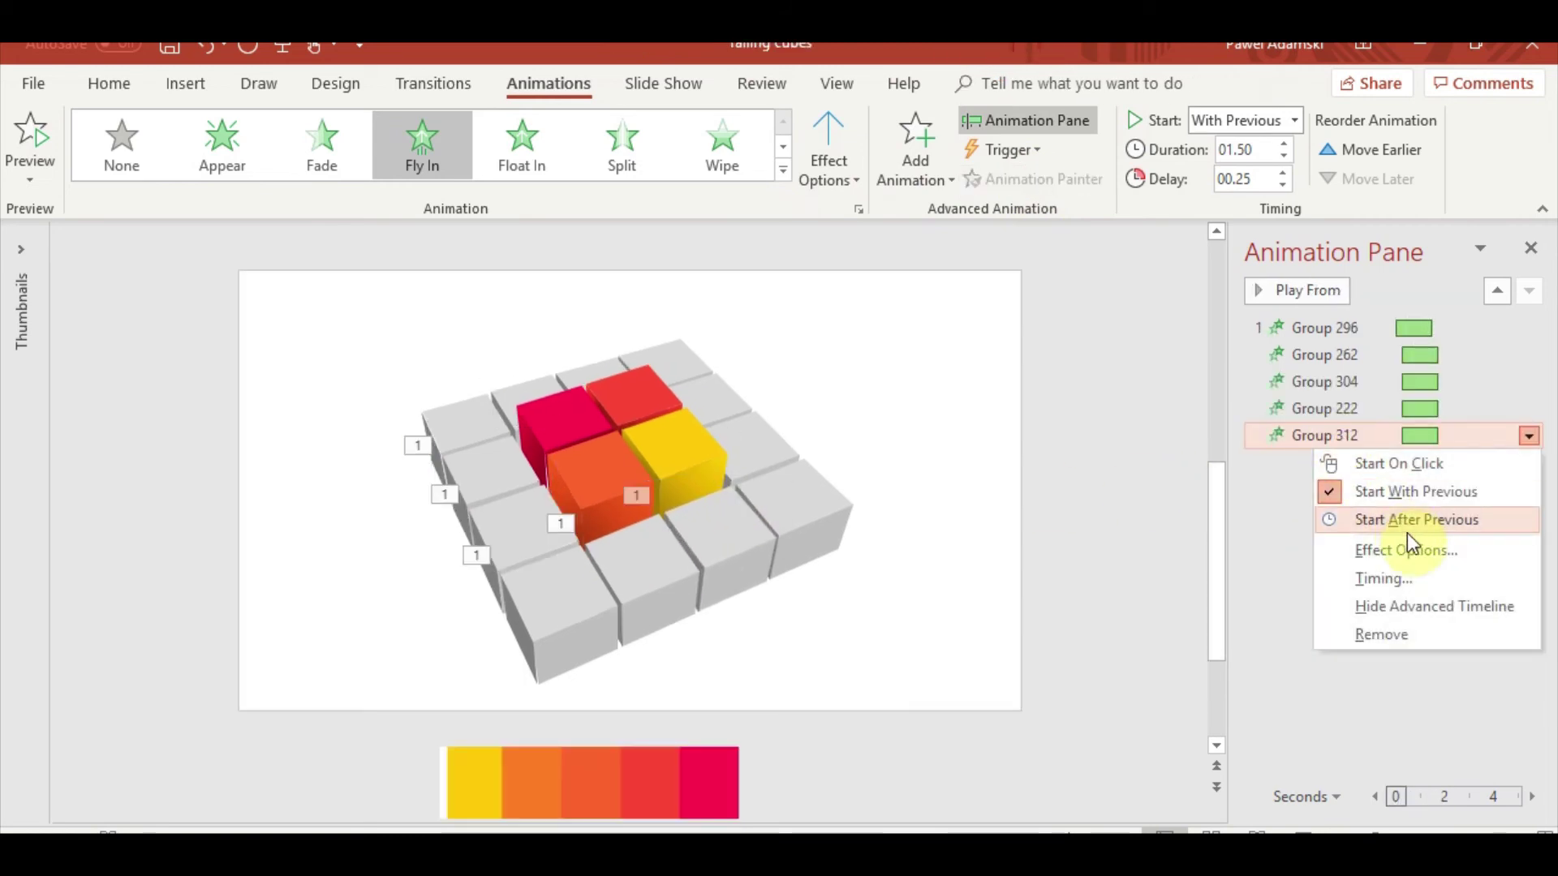
pyautogui.click(1324, 413)
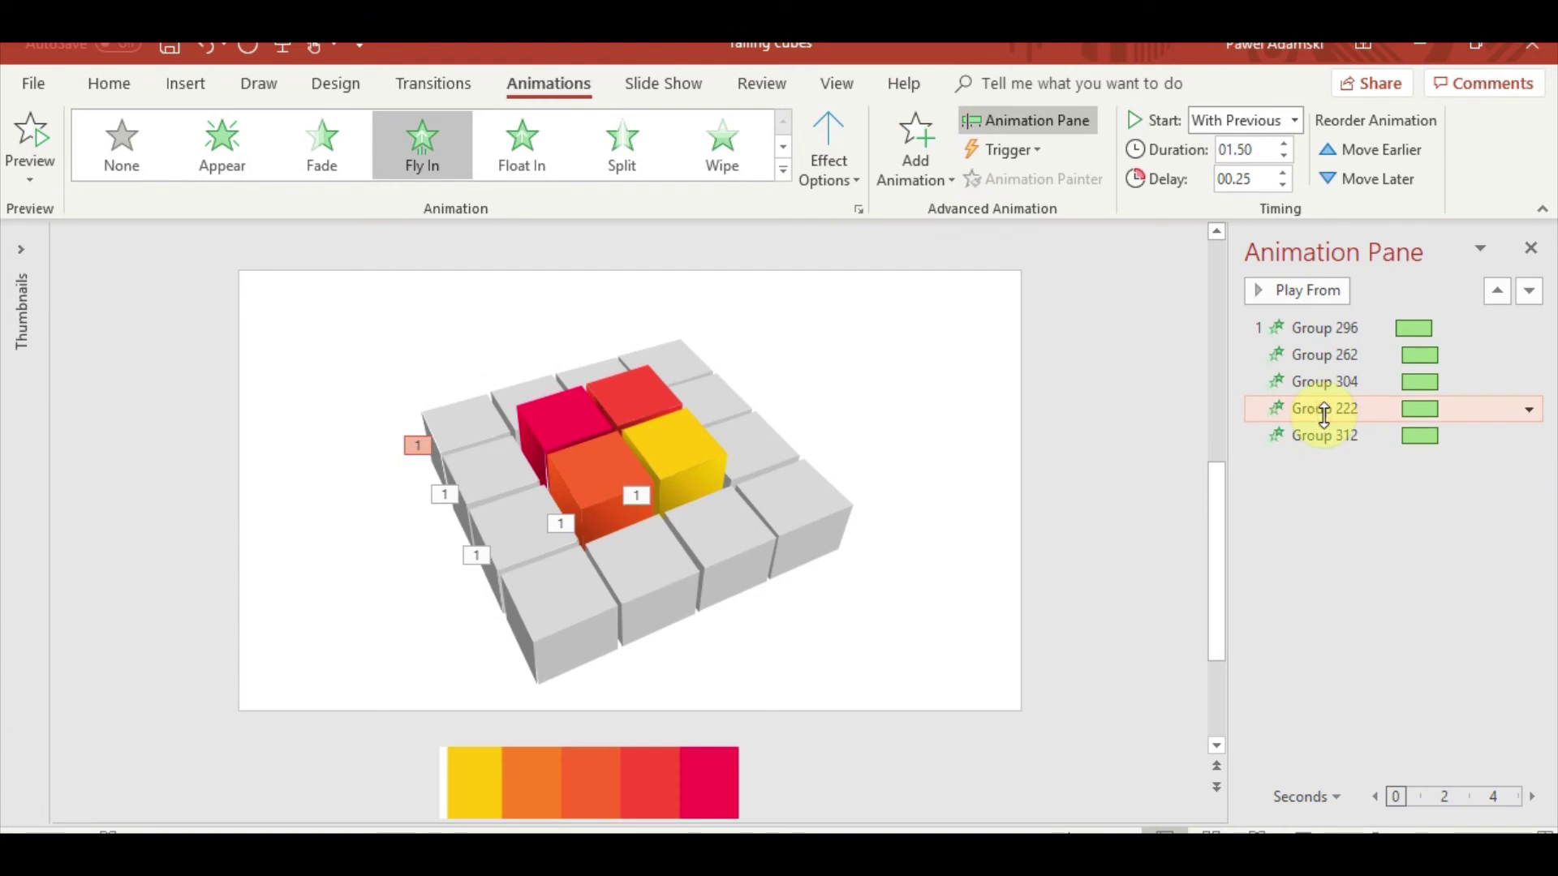
pyautogui.click(1286, 171)
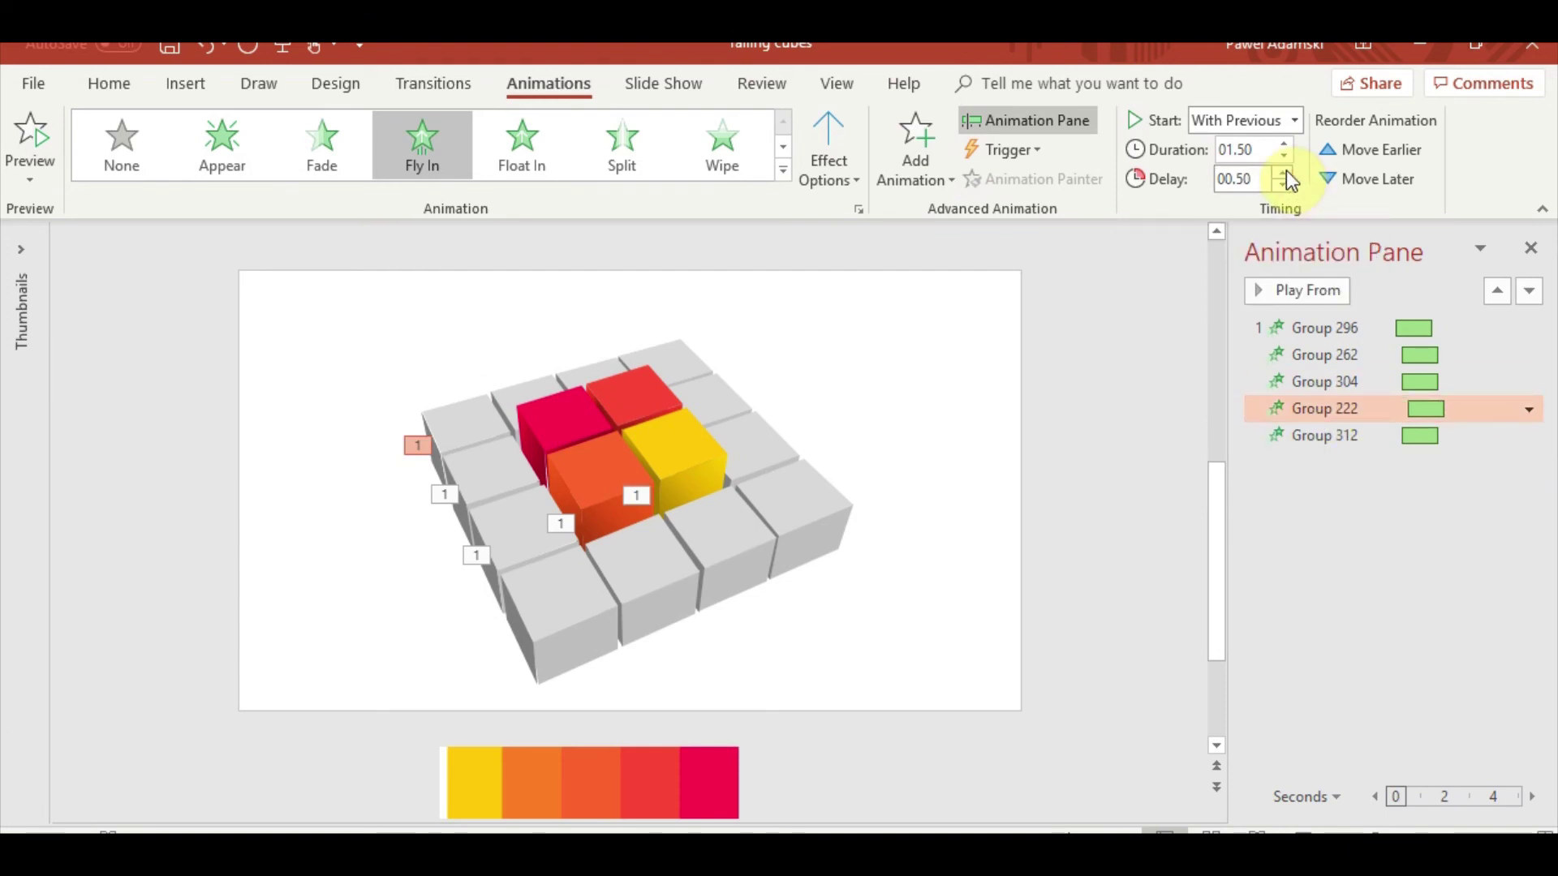
# - Set Group 312's Fly In delay to 0.5 seconds and preview the cube animations
pyautogui.click(1331, 435)
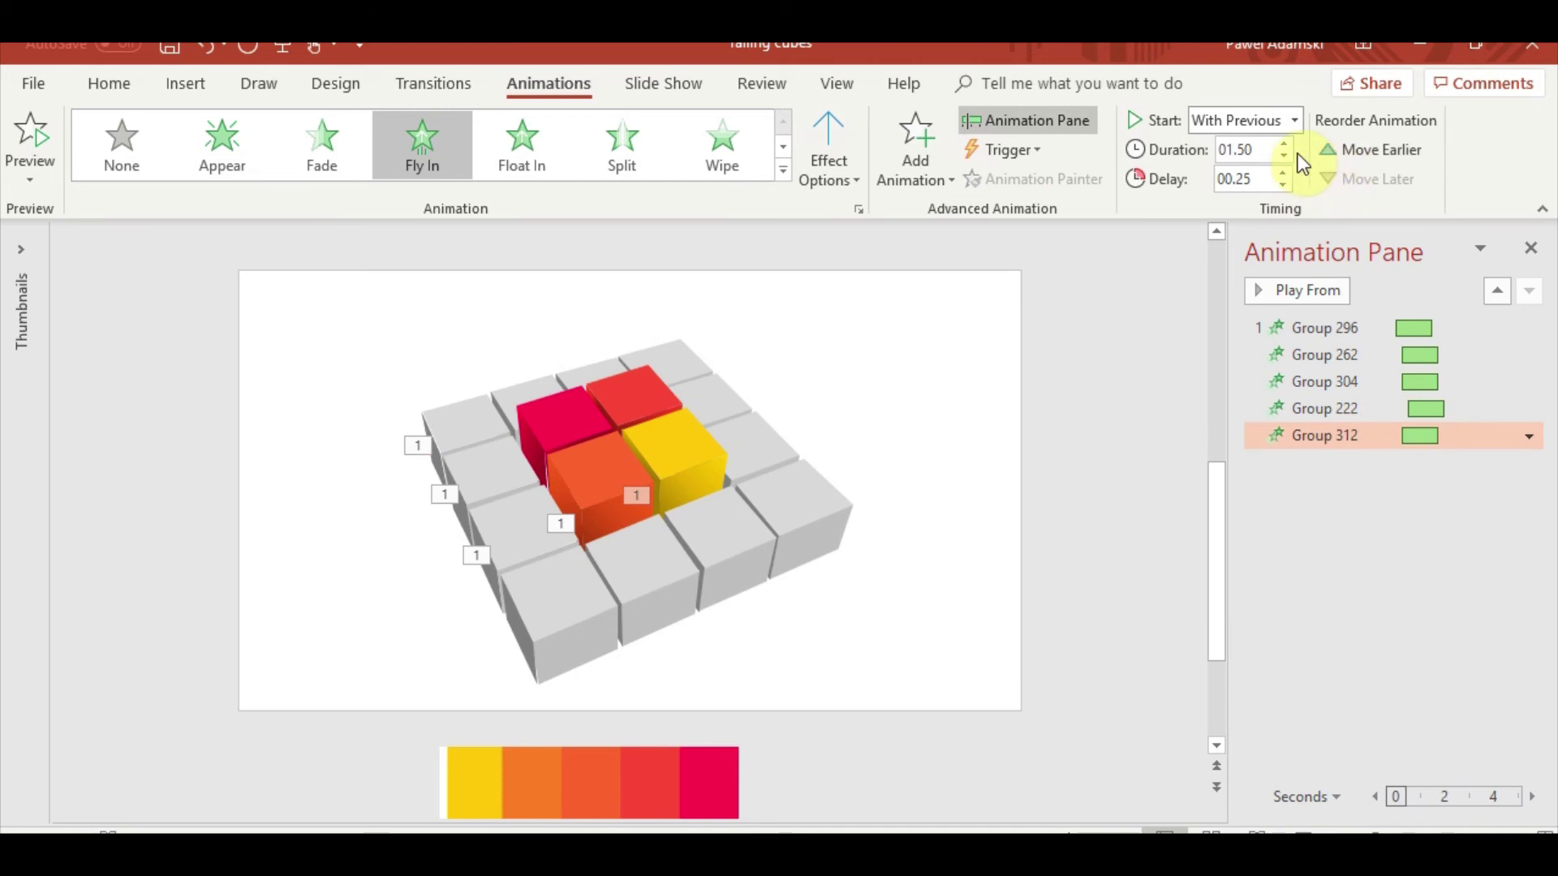
pyautogui.click(1292, 123)
pyautogui.click(1248, 169)
pyautogui.doubleClick(1229, 178)
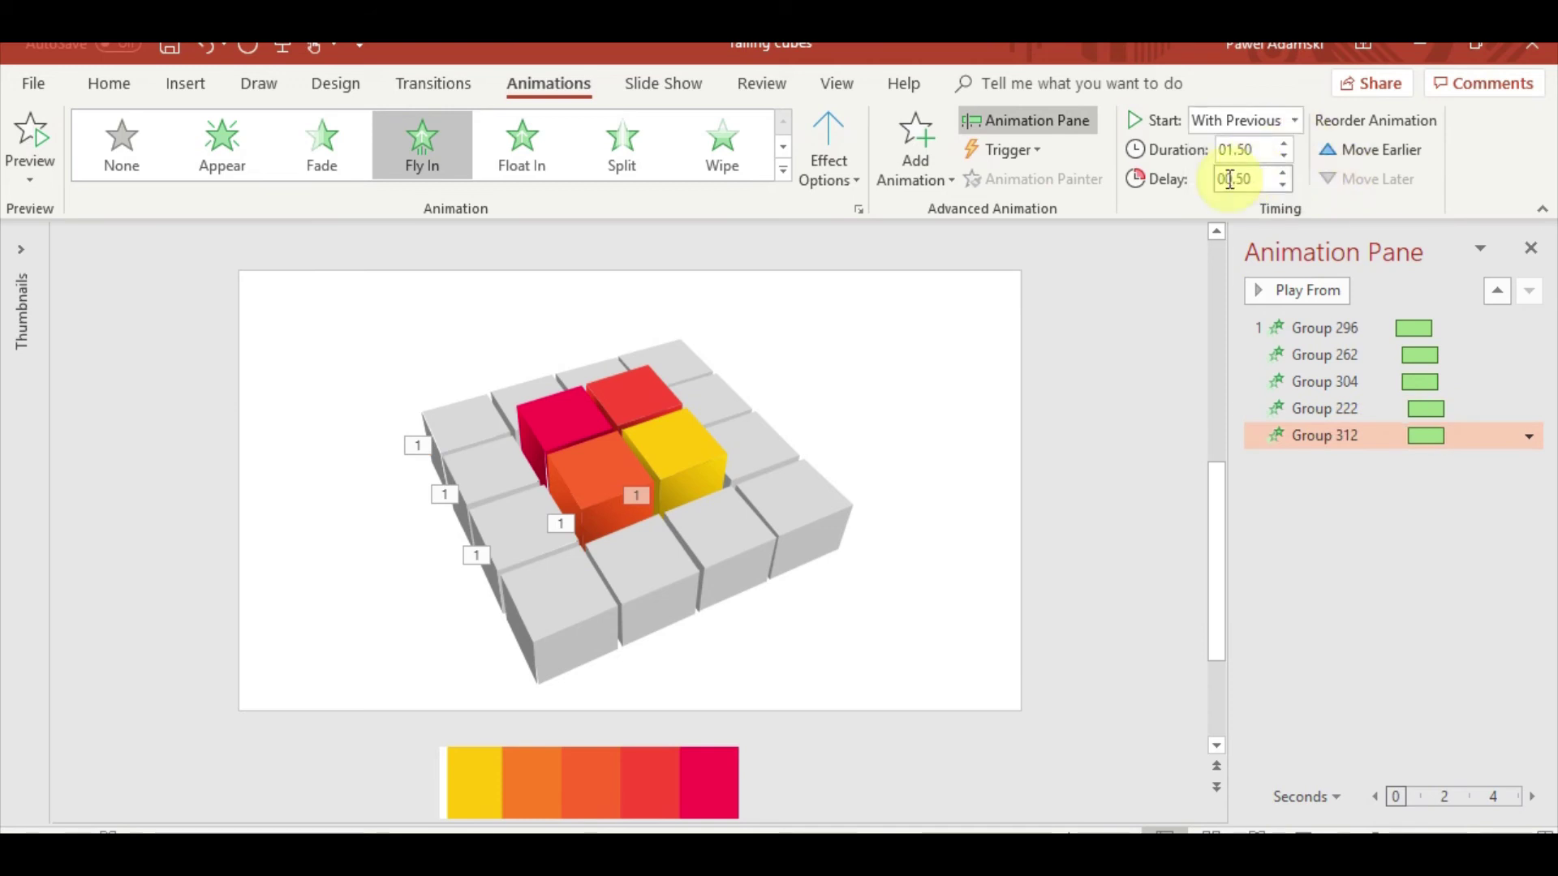
pyautogui.write('0.5')
pyautogui.click(31, 146)
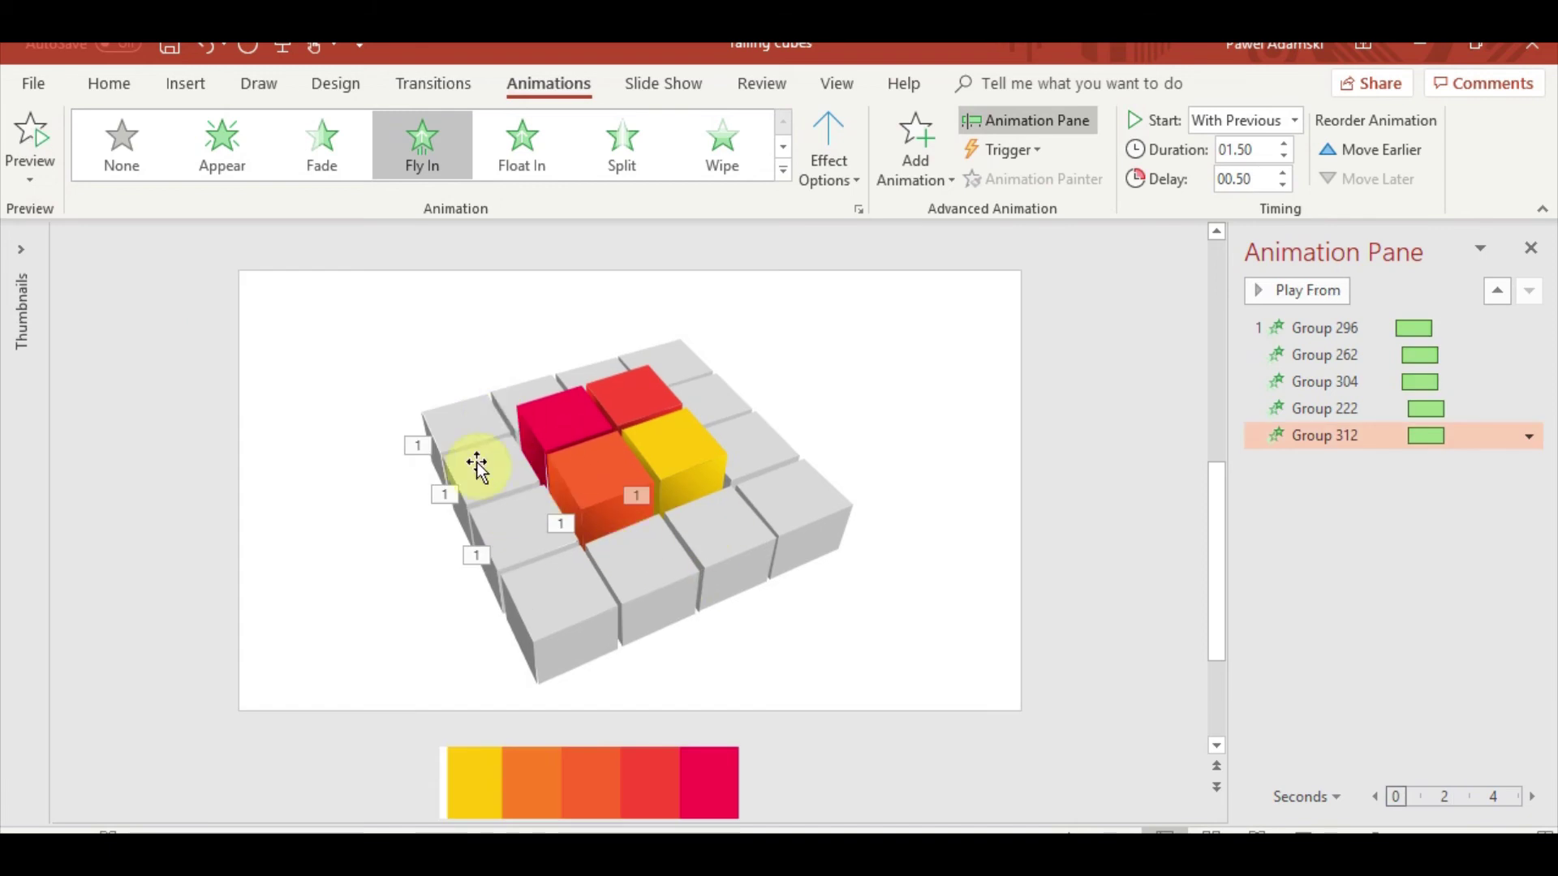
# - Copy Group 222's Fly In with Animation Painter onto gray cubes Group 113 and Group 318
pyautogui.click(482, 469)
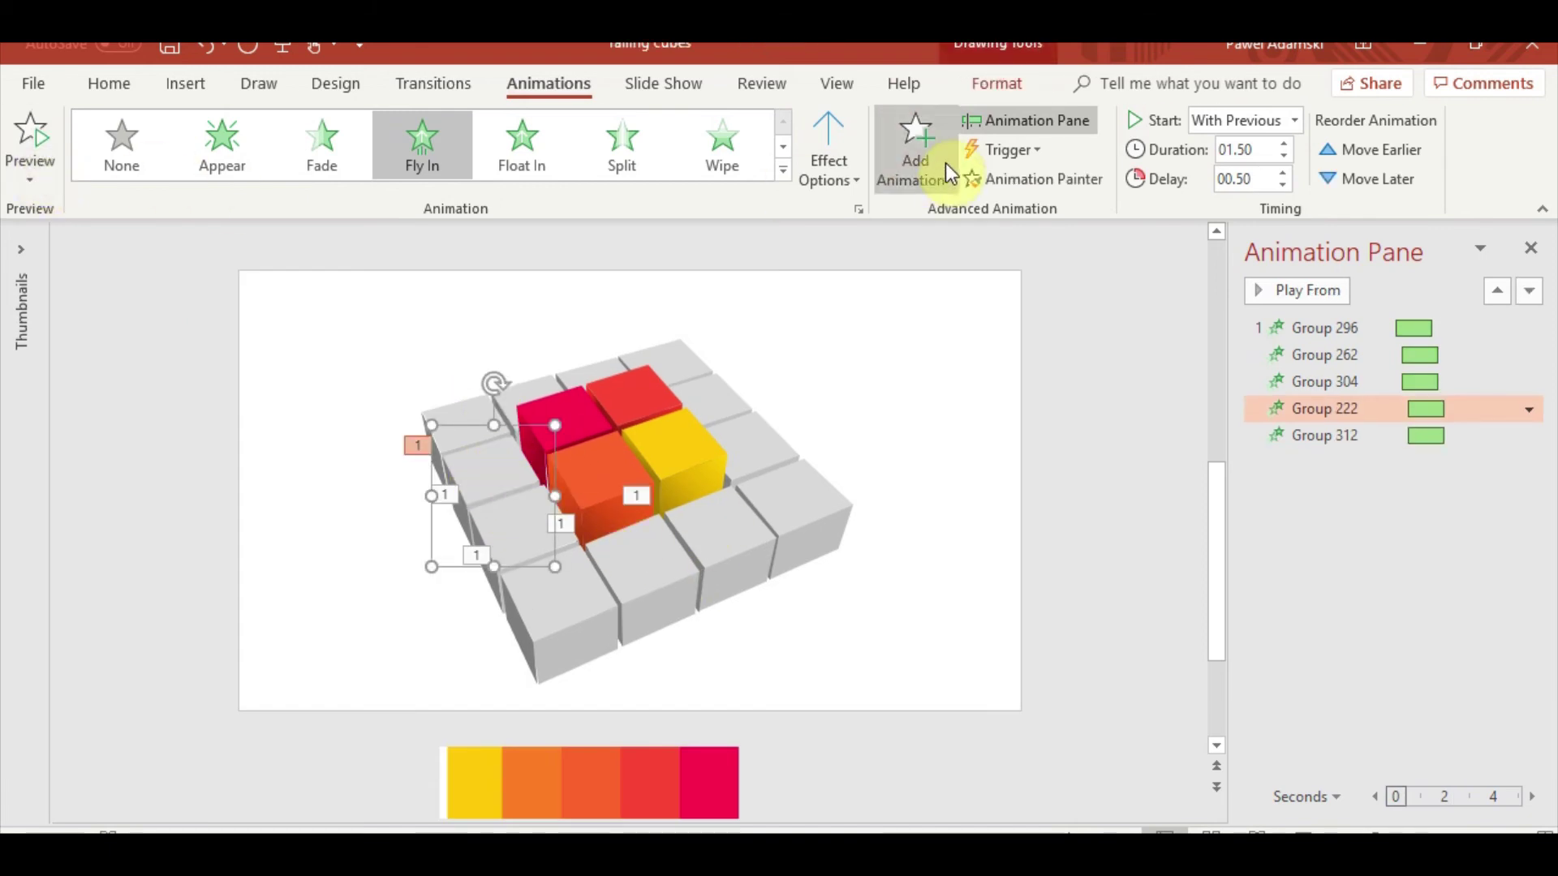
pyautogui.click(980, 182)
pyautogui.click(446, 412)
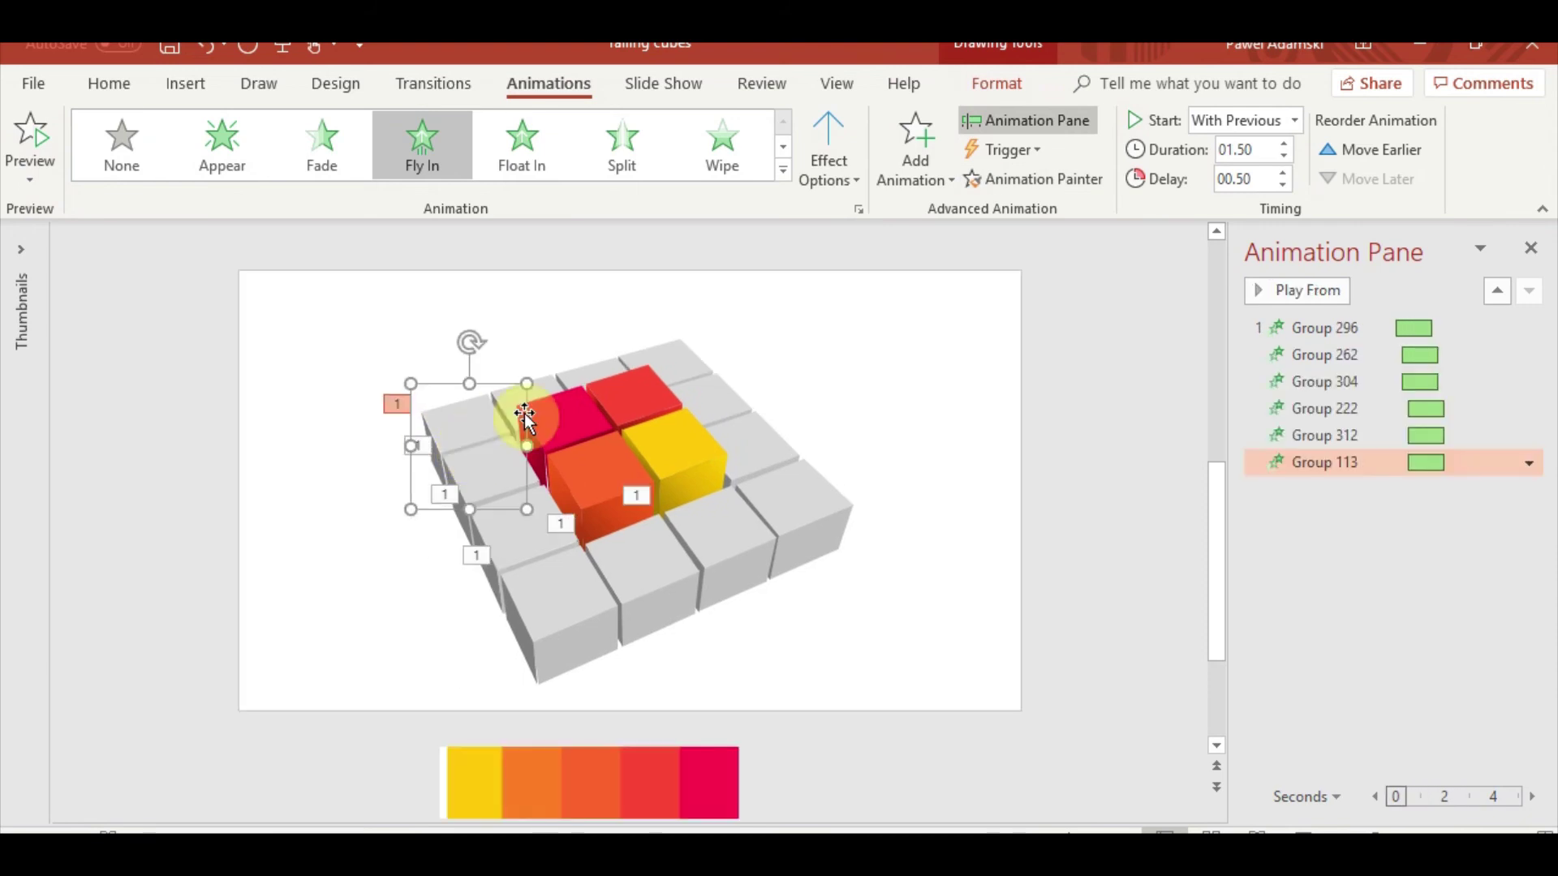
pyautogui.click(1039, 180)
pyautogui.click(811, 503)
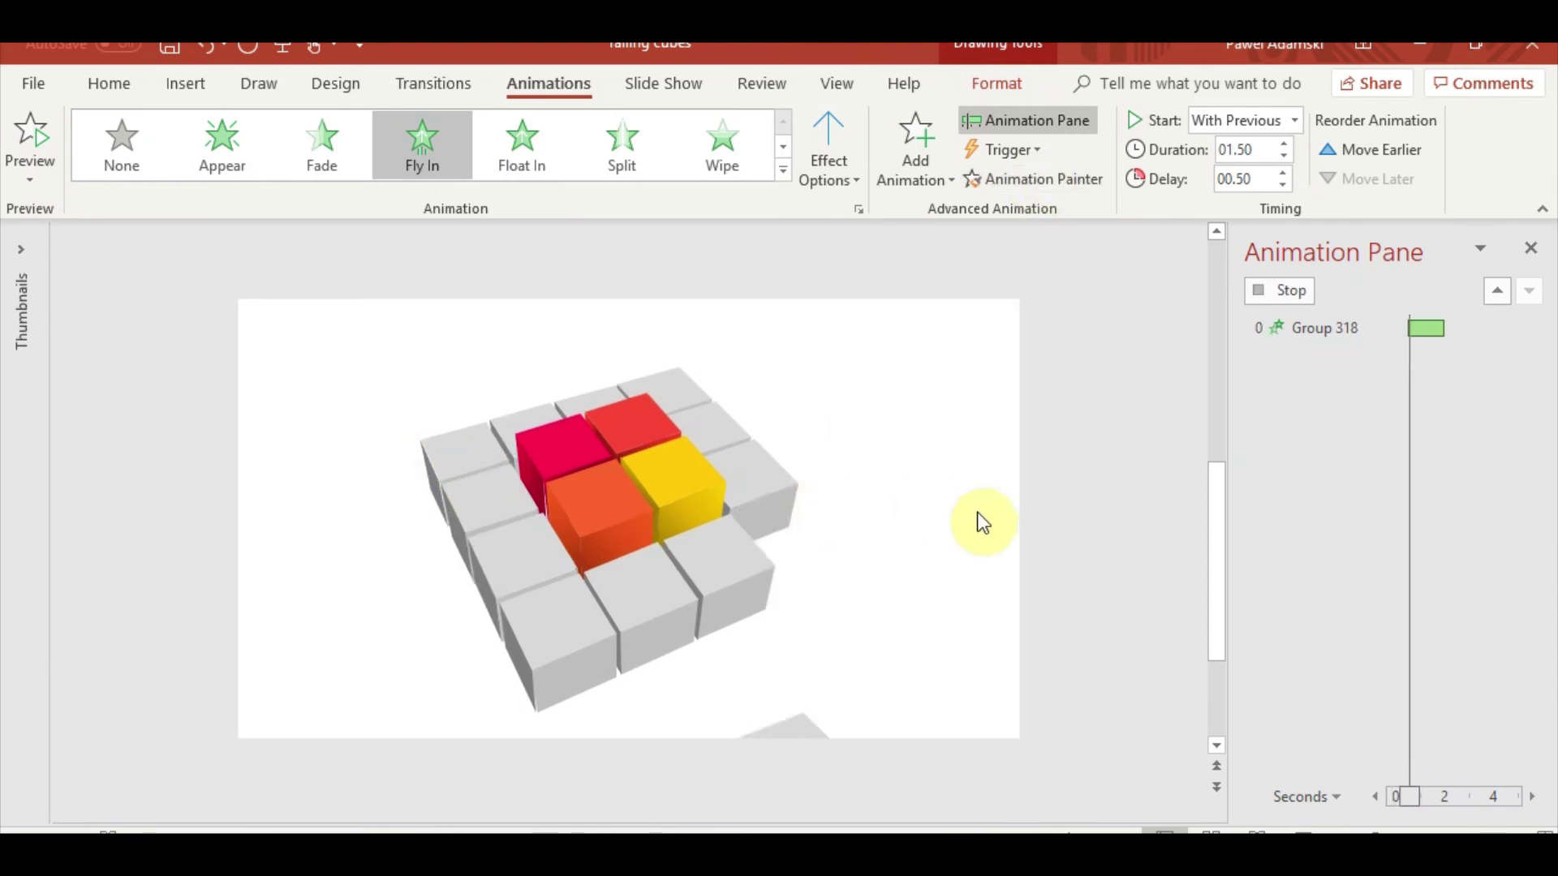
# - Delay Group 113 to 0.50 s; set Group 318 With Previous, delayed 0.75 s
pyautogui.click(1351, 461)
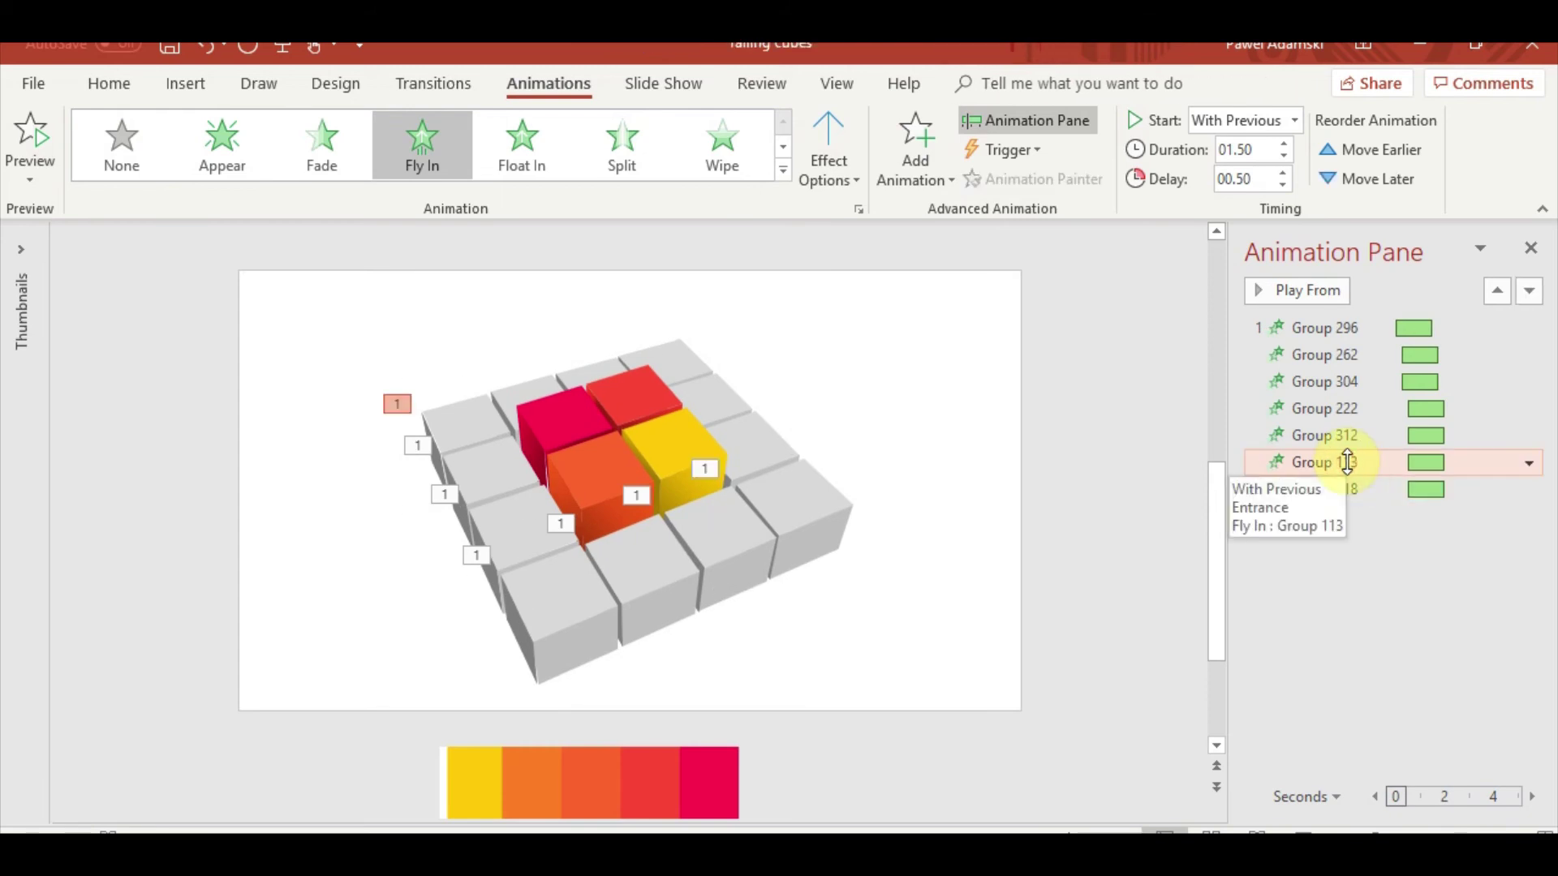
pyautogui.click(1284, 172)
pyautogui.click(1324, 489)
pyautogui.click(1271, 123)
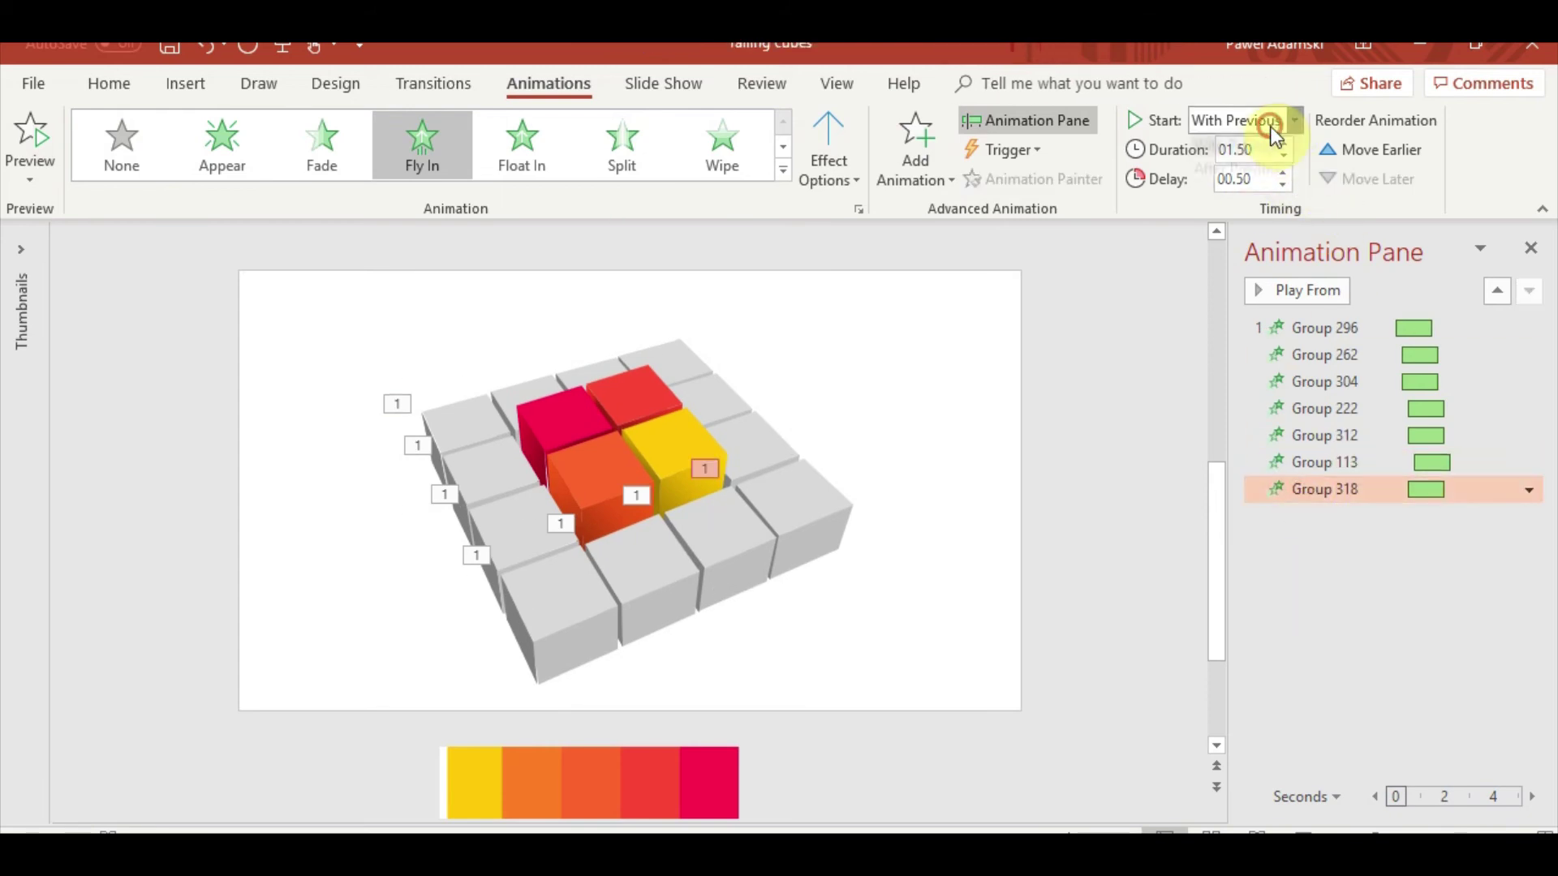
pyautogui.click(1259, 169)
pyautogui.click(1283, 173)
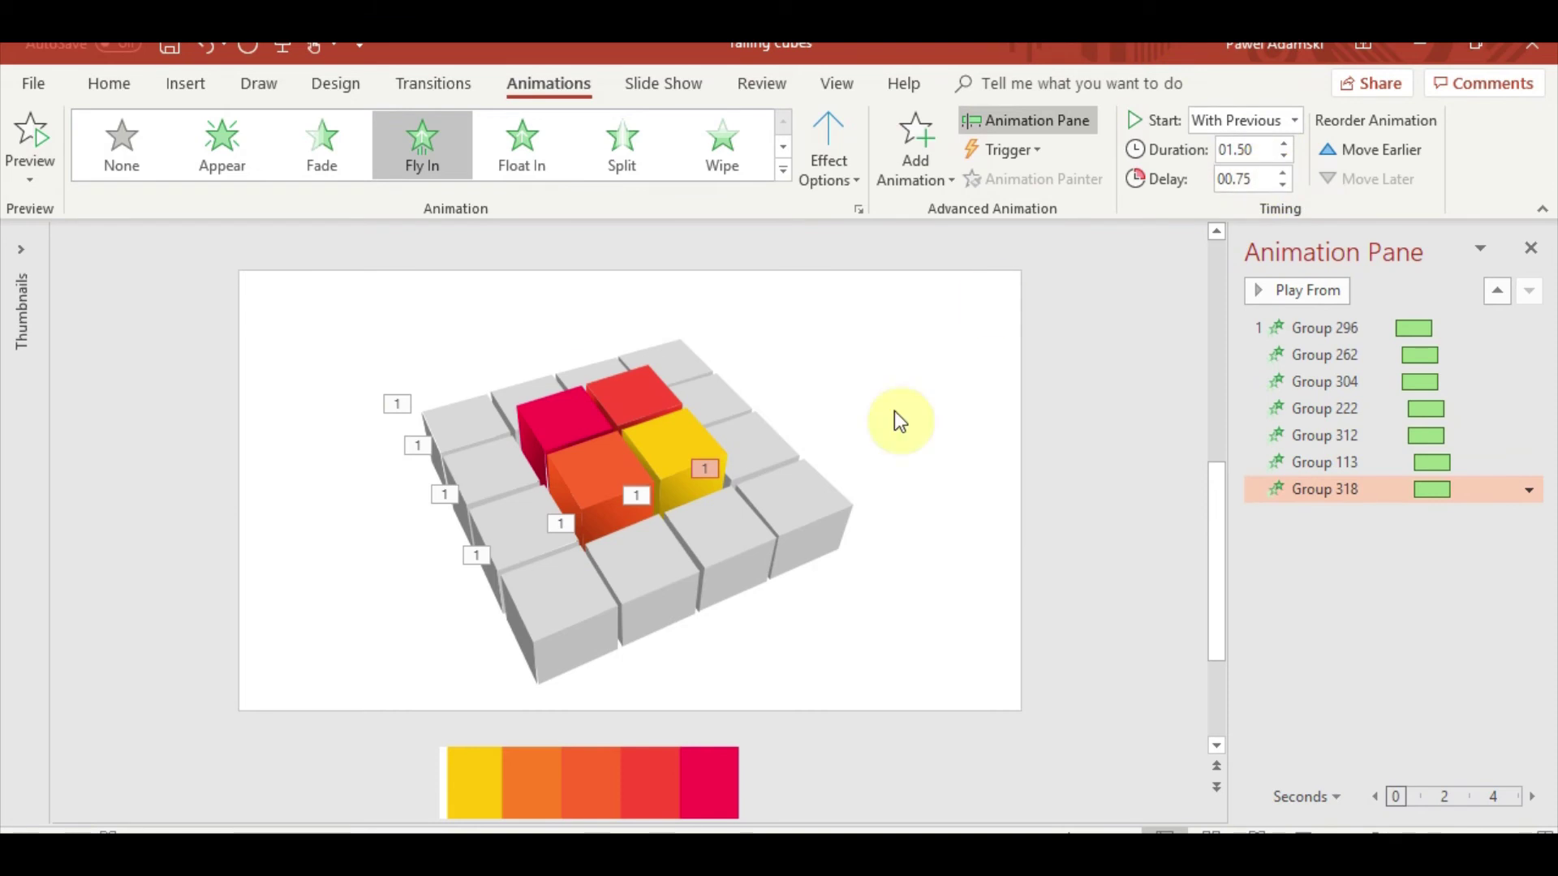
pyautogui.click(894, 411)
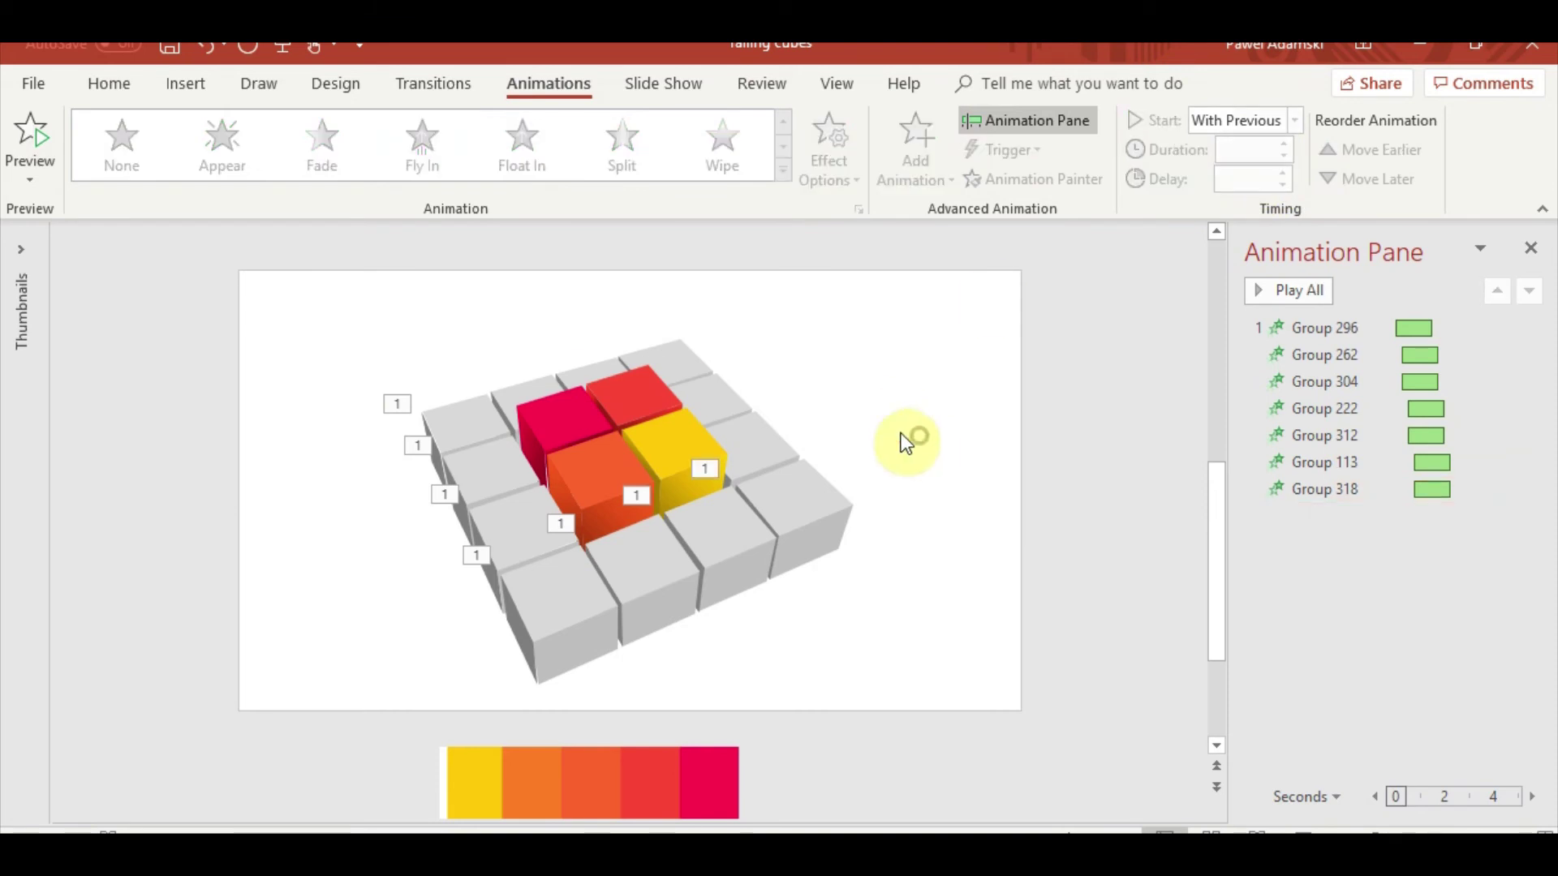
# - Copy Group 113's Fly In animation onto cube groups Group 146 and Group 289
pyautogui.click(534, 383)
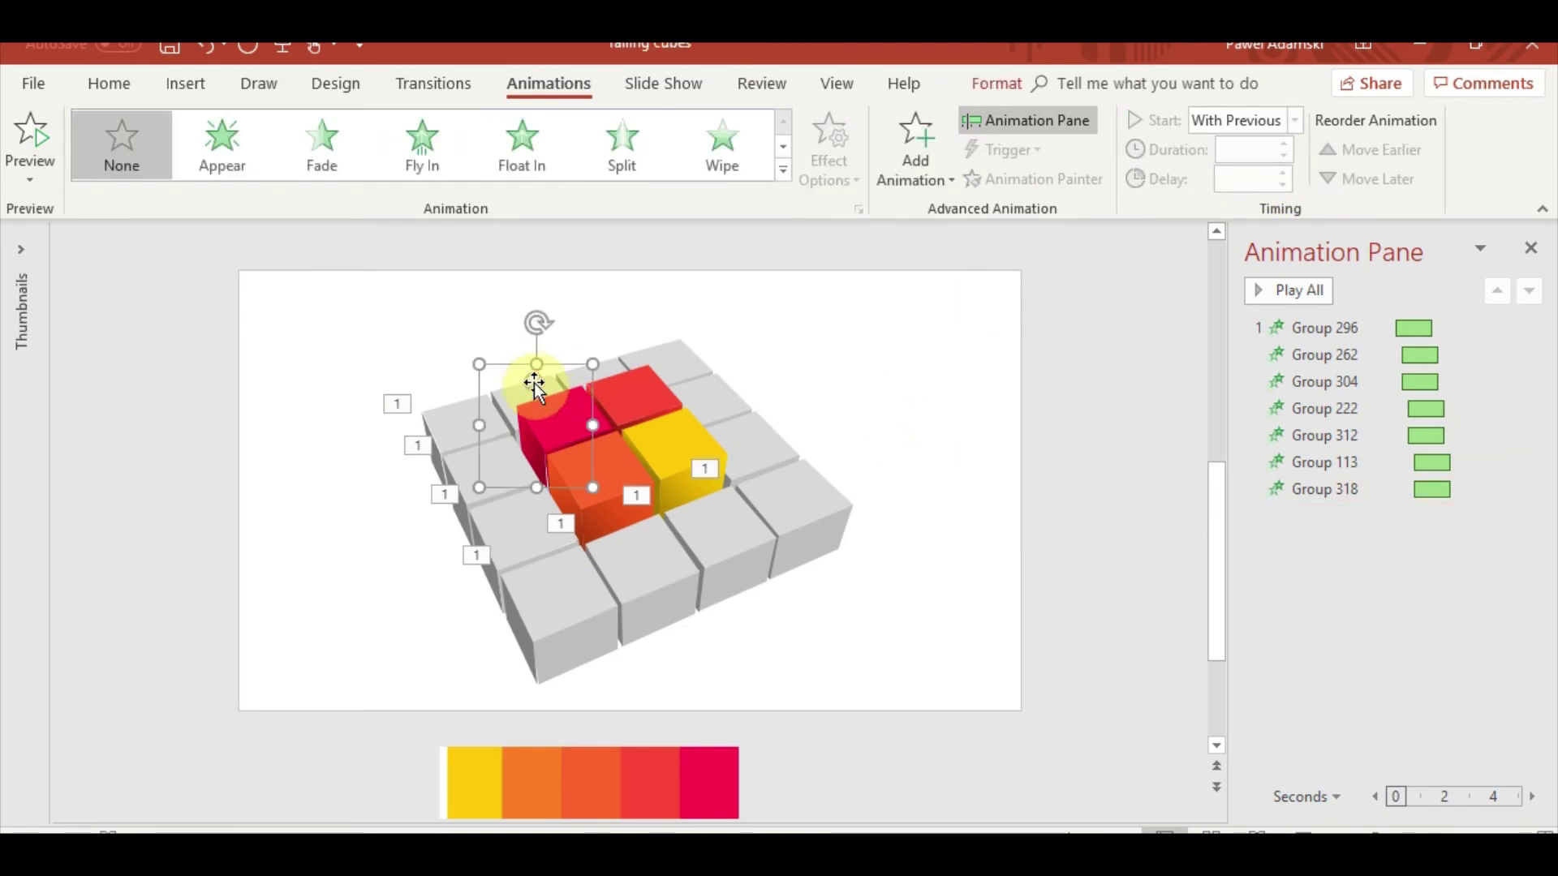
pyautogui.click(454, 416)
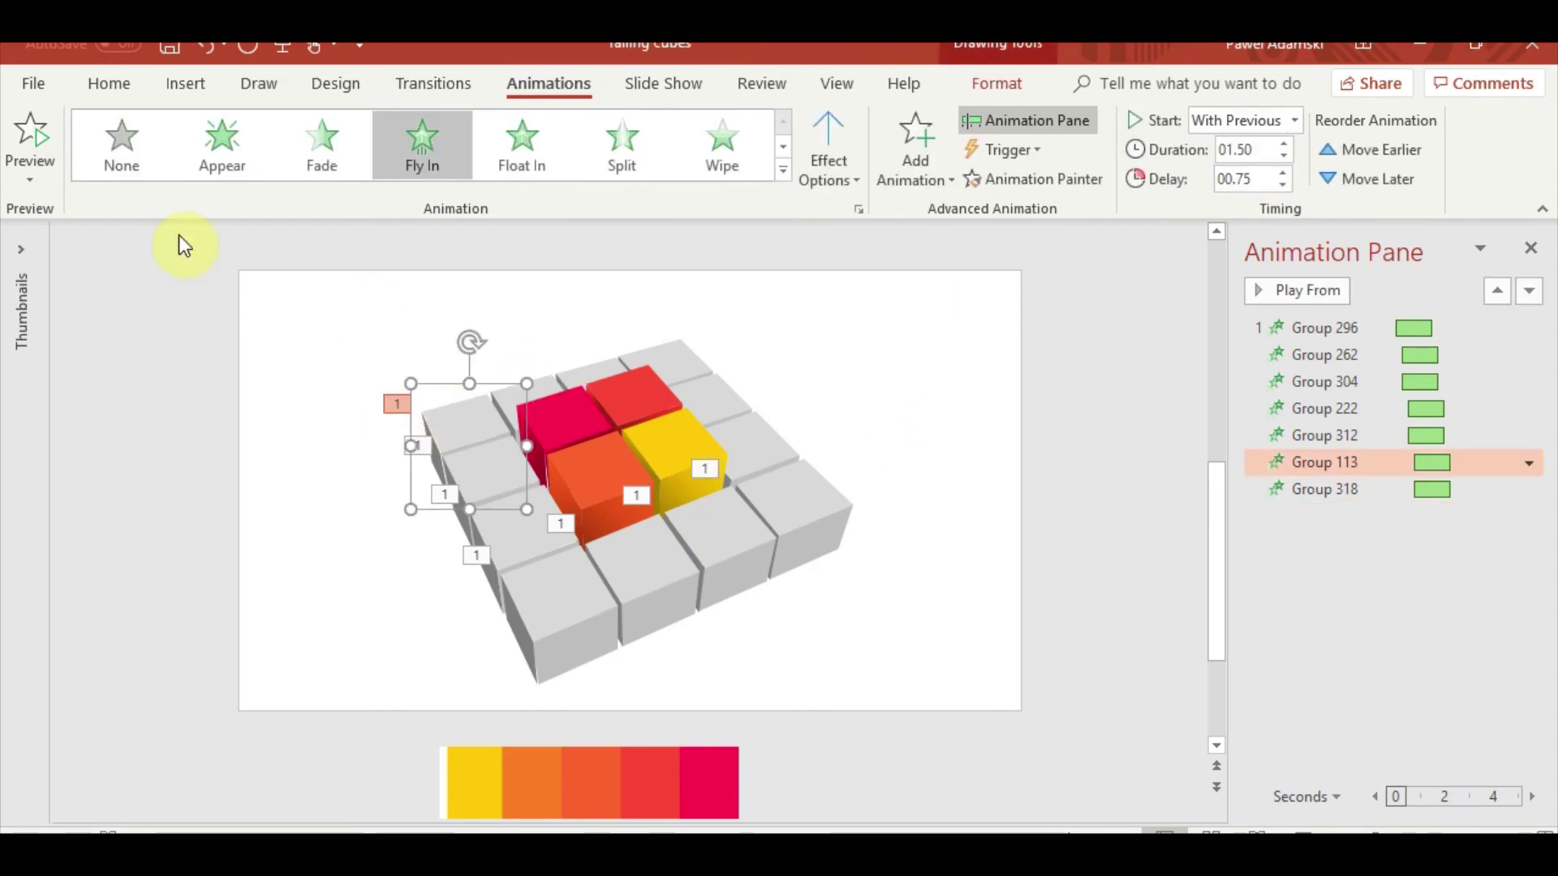
pyautogui.click(1024, 180)
pyautogui.click(546, 388)
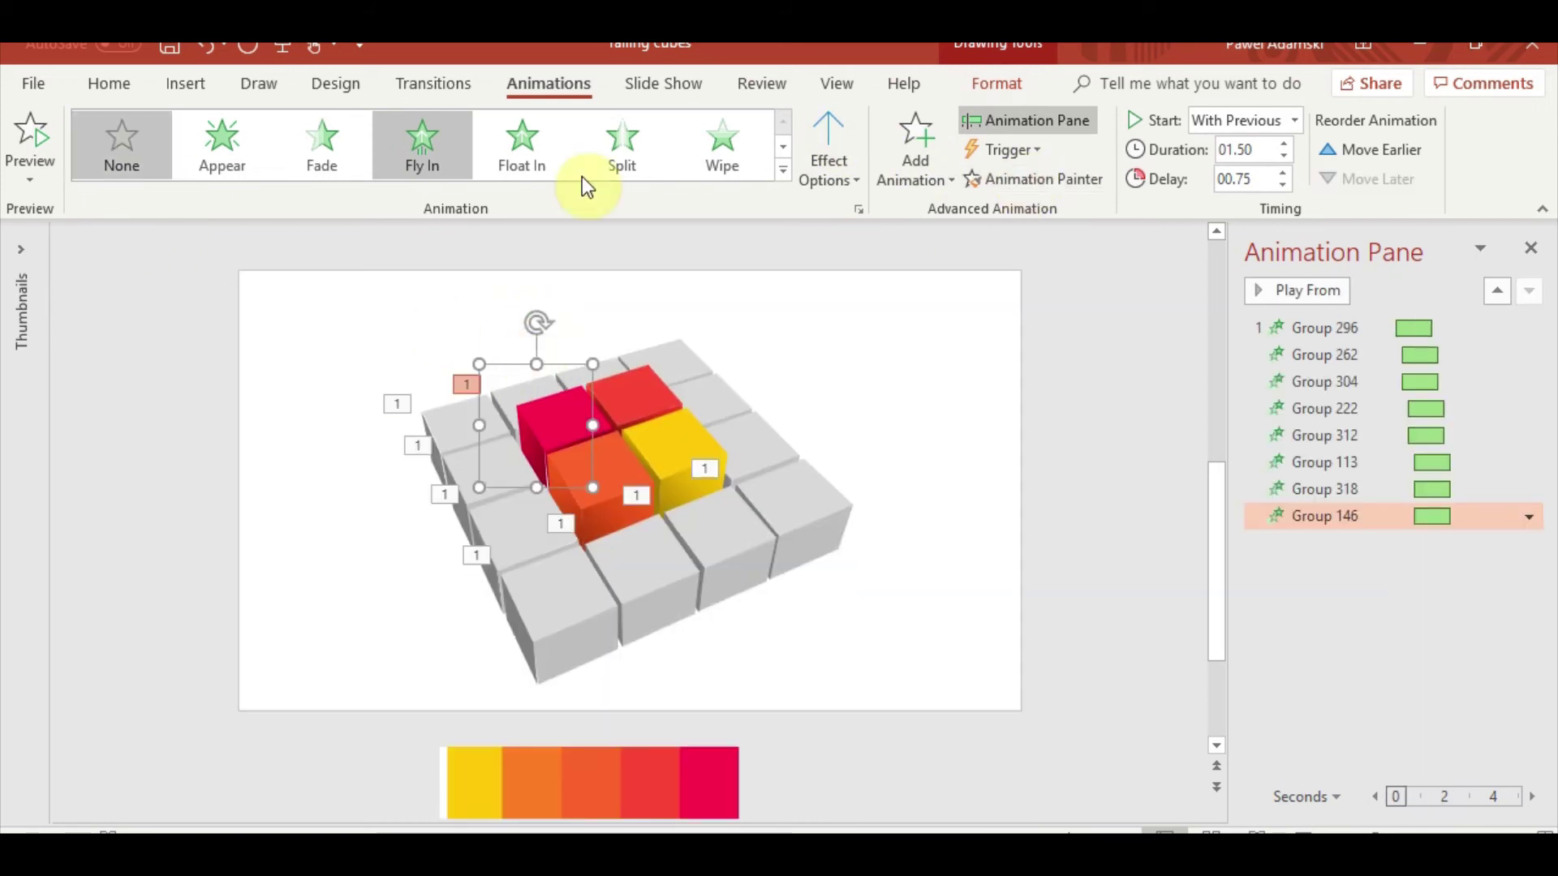
pyautogui.click(1035, 179)
pyautogui.click(787, 461)
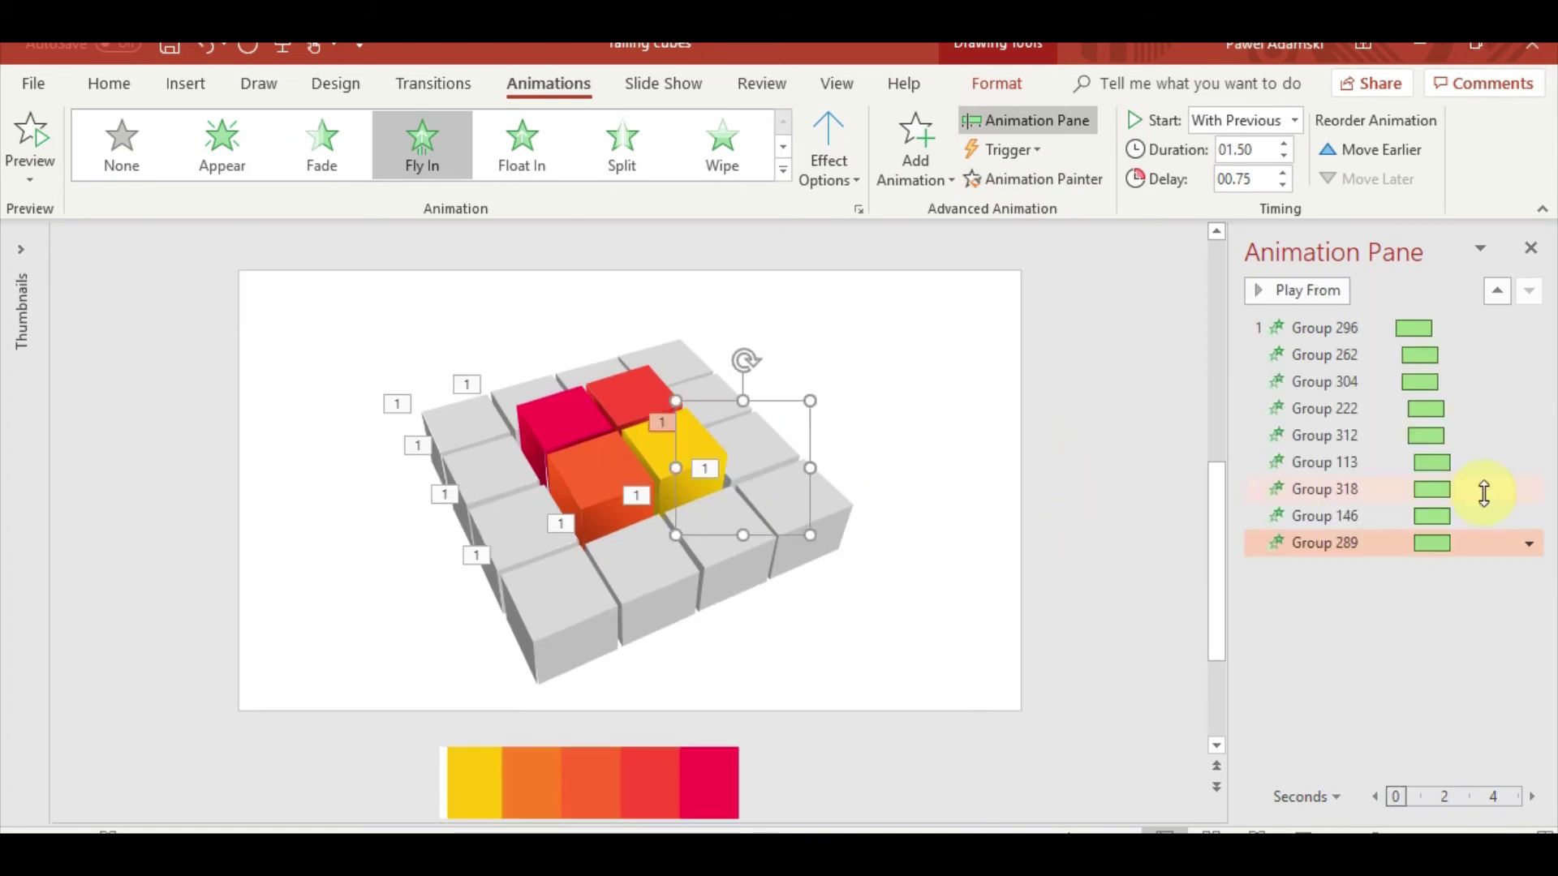
# - Give Group 146 and Group 289 a 1.00-second delay, starting With Previous
pyautogui.click(1371, 516)
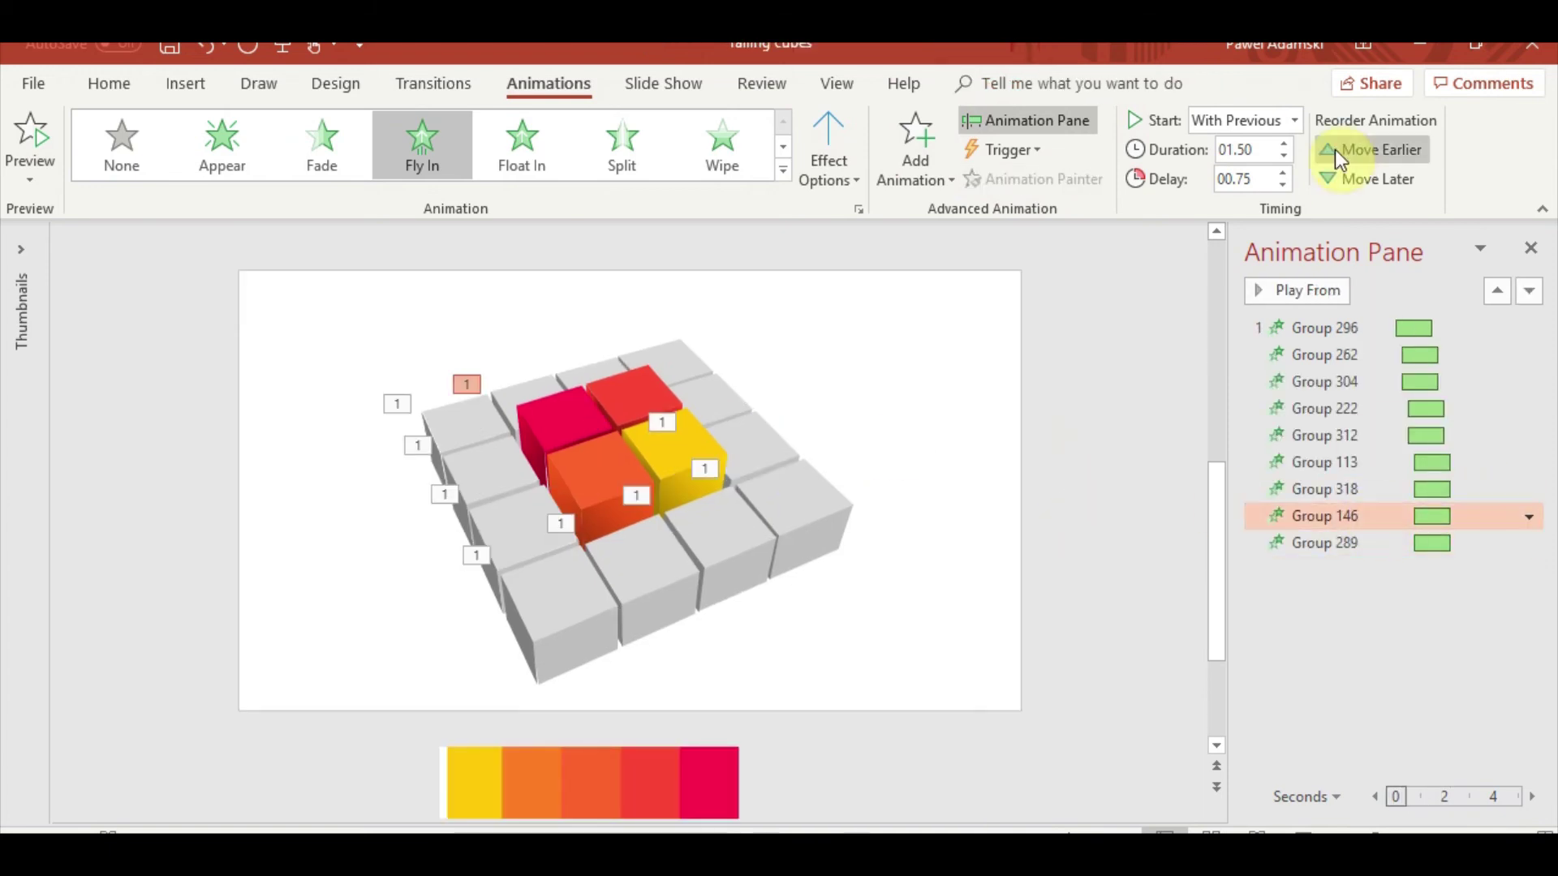
pyautogui.click(1282, 172)
pyautogui.click(1316, 544)
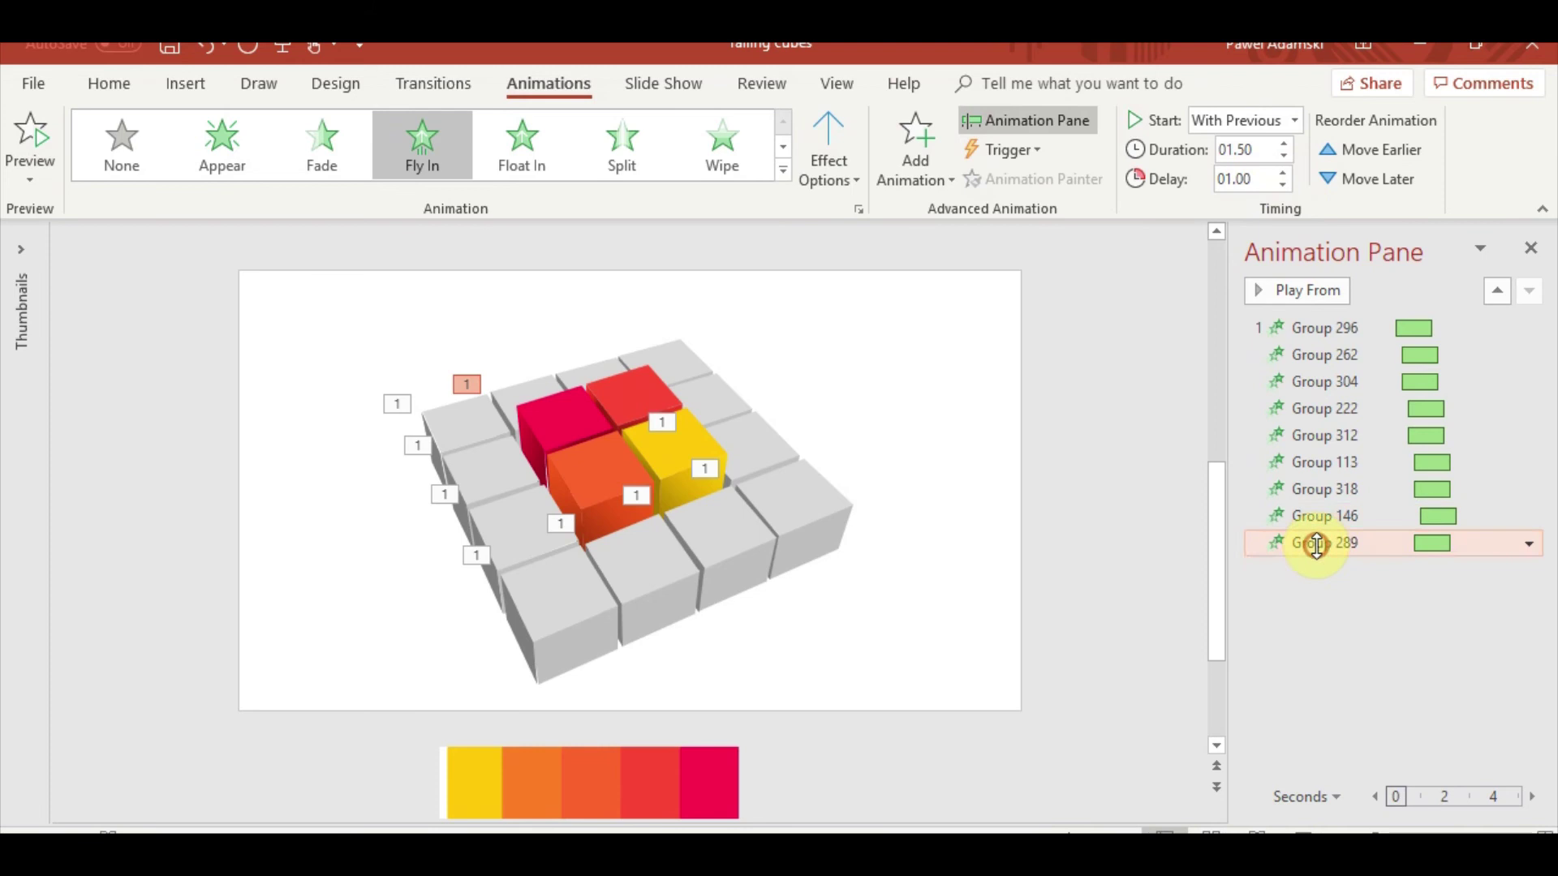
pyautogui.click(1292, 128)
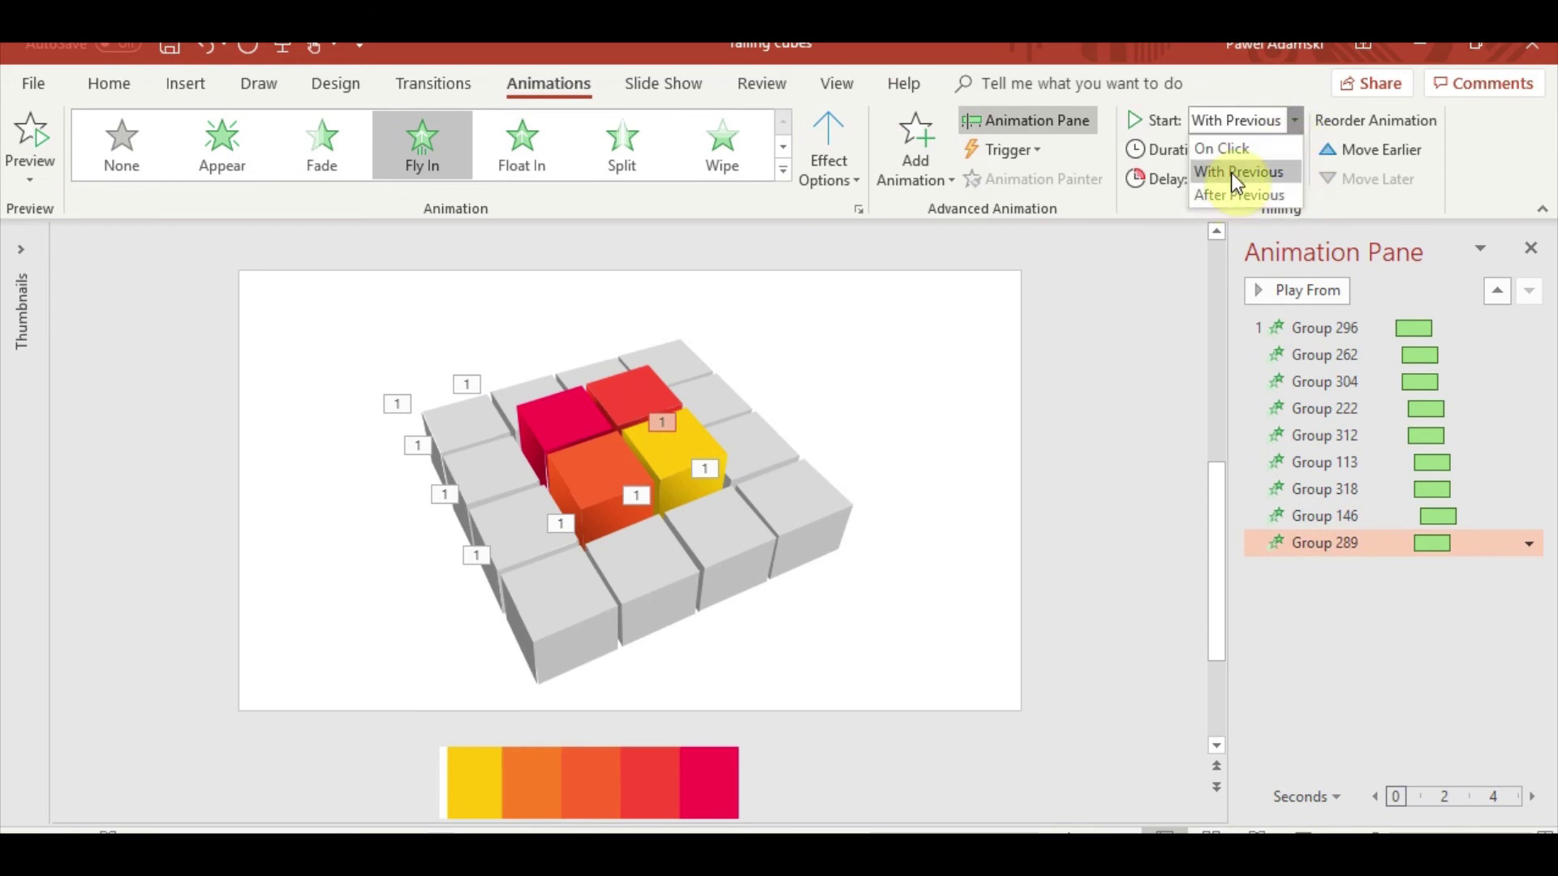
pyautogui.click(1230, 172)
pyautogui.click(632, 348)
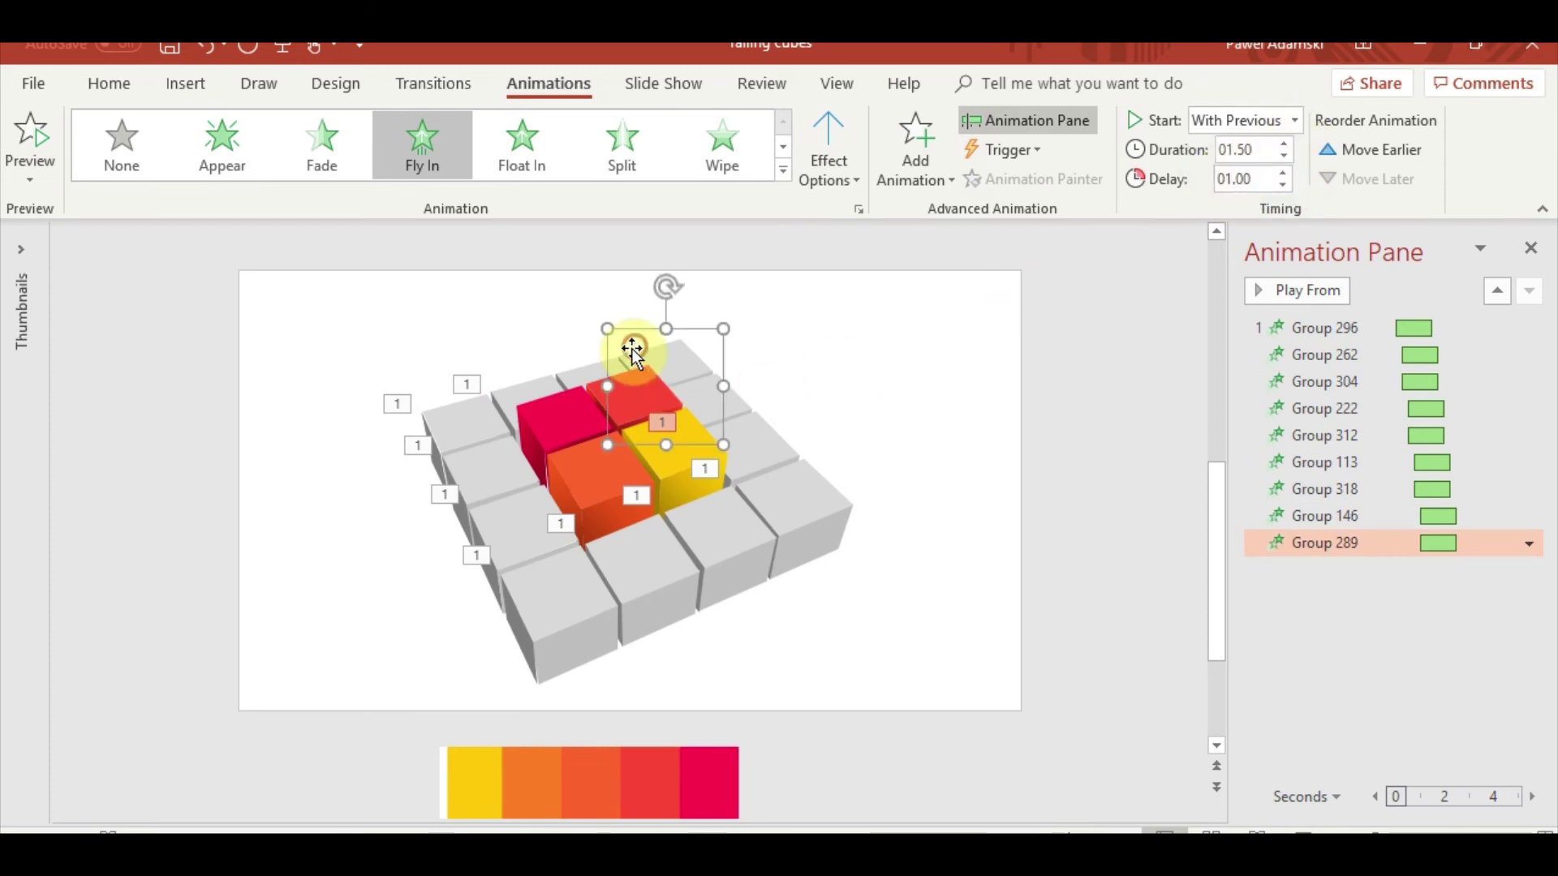
pyautogui.click(520, 403)
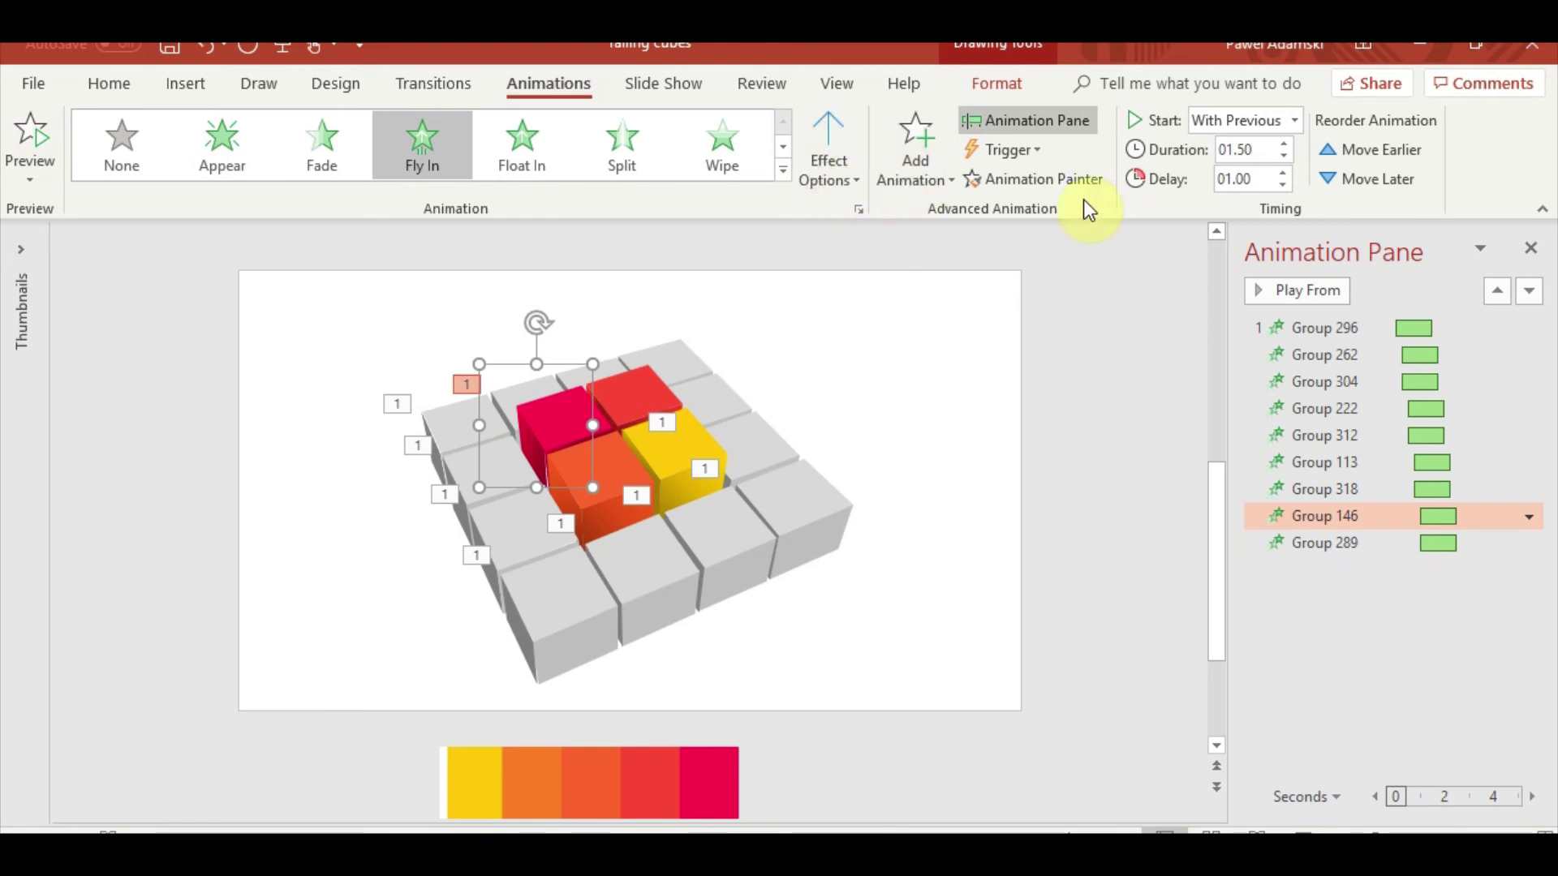
# - Copy the Fly In animation onto the top red cube and the gray cube beside it
pyautogui.click(595, 379)
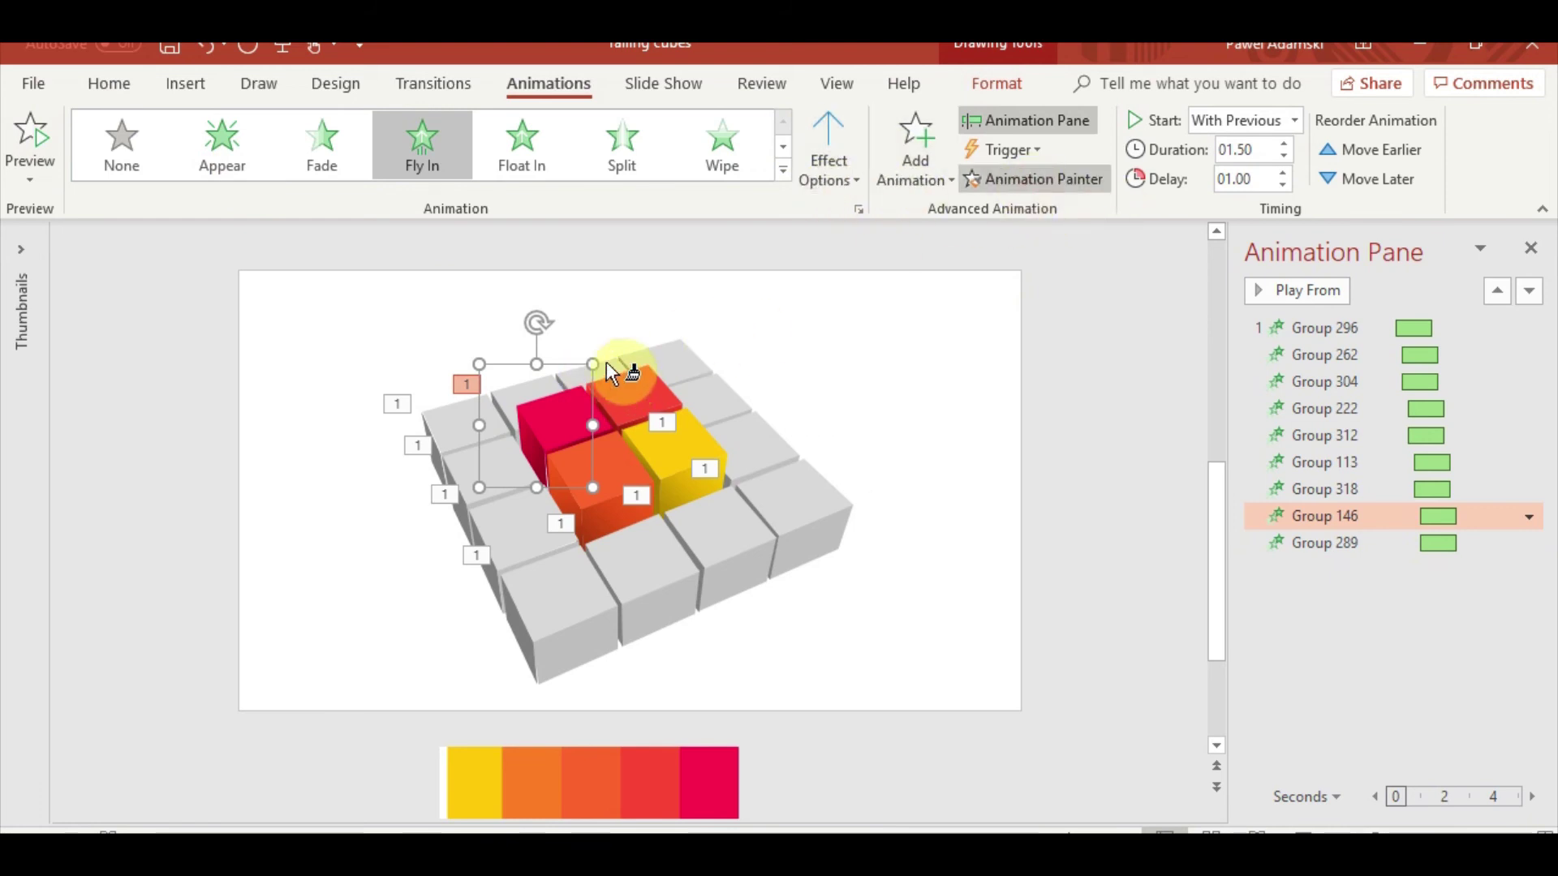
pyautogui.click(344, 365)
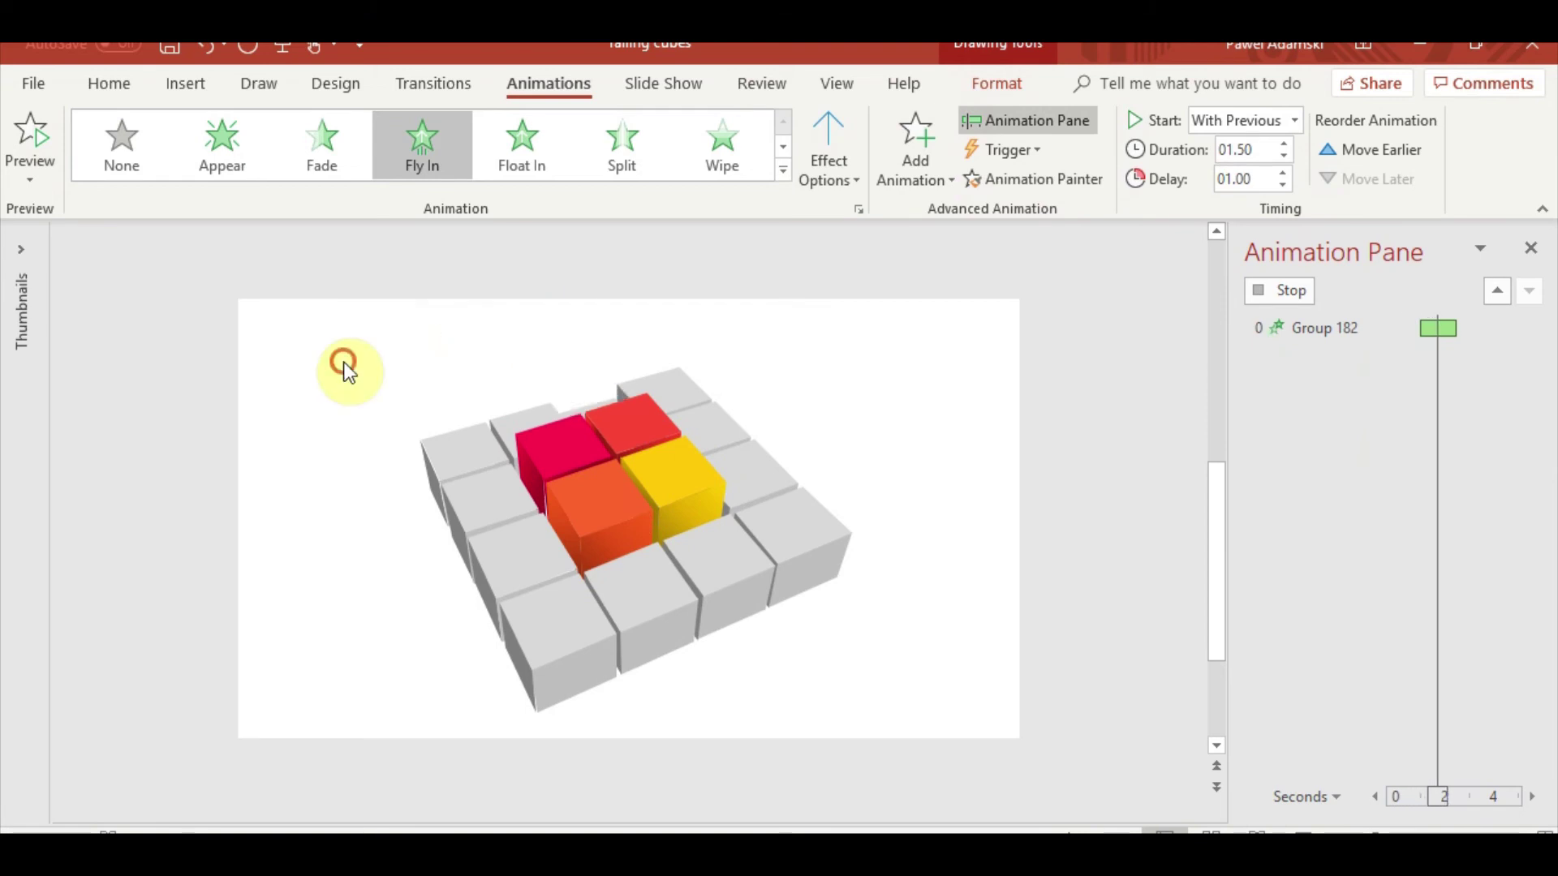
pyautogui.click(1069, 183)
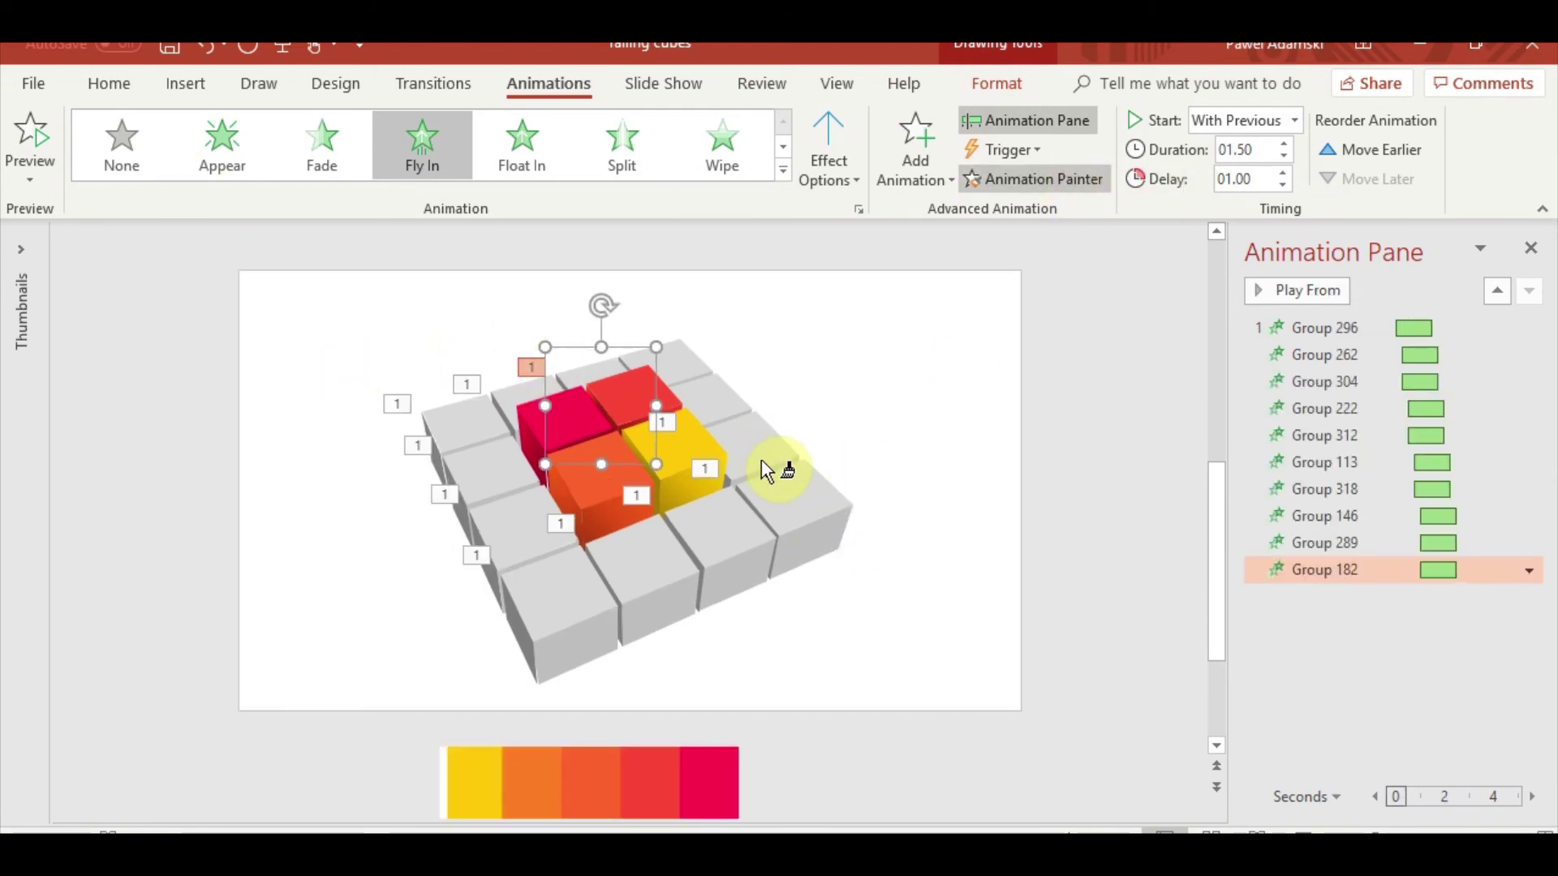
pyautogui.click(727, 395)
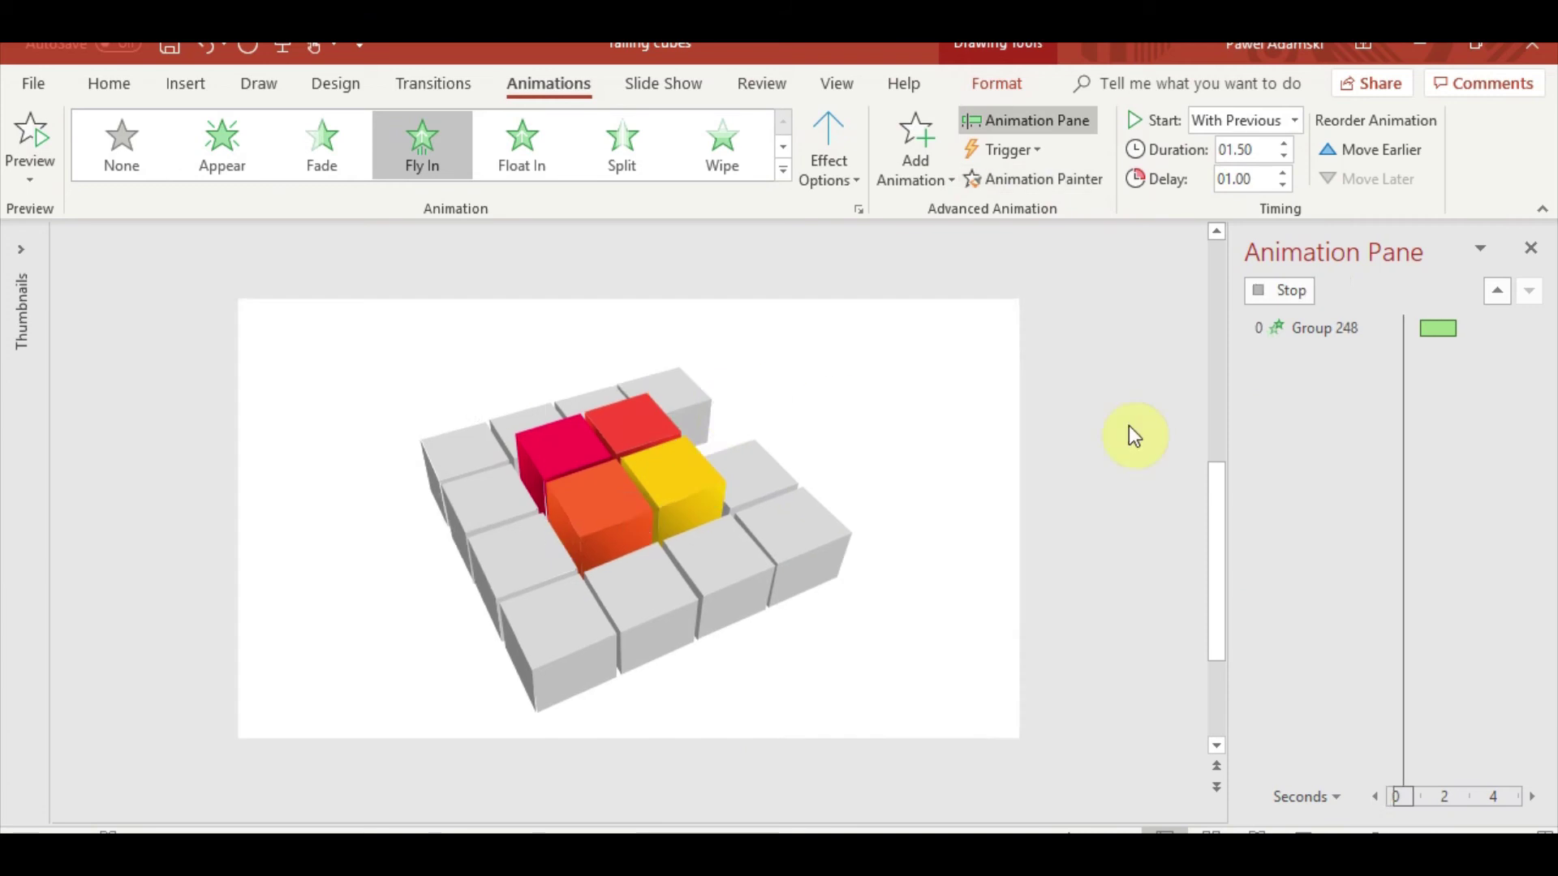
pyautogui.click(1048, 387)
# - Delay Group 182 and set Group 248 With Previous, both at 1.25 seconds
pyautogui.click(1354, 570)
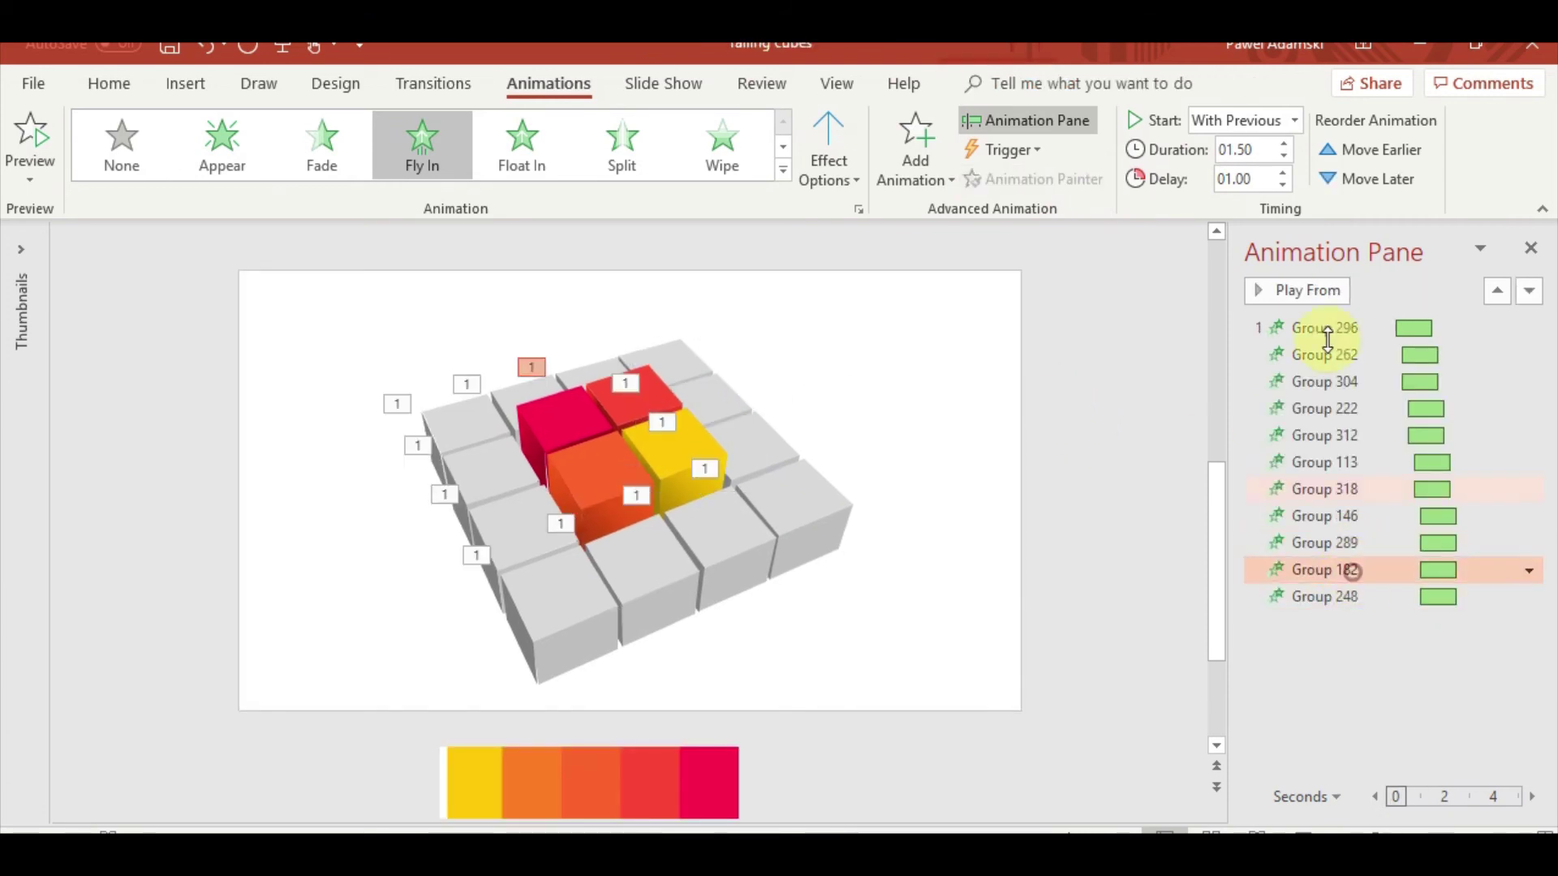
pyautogui.click(1283, 172)
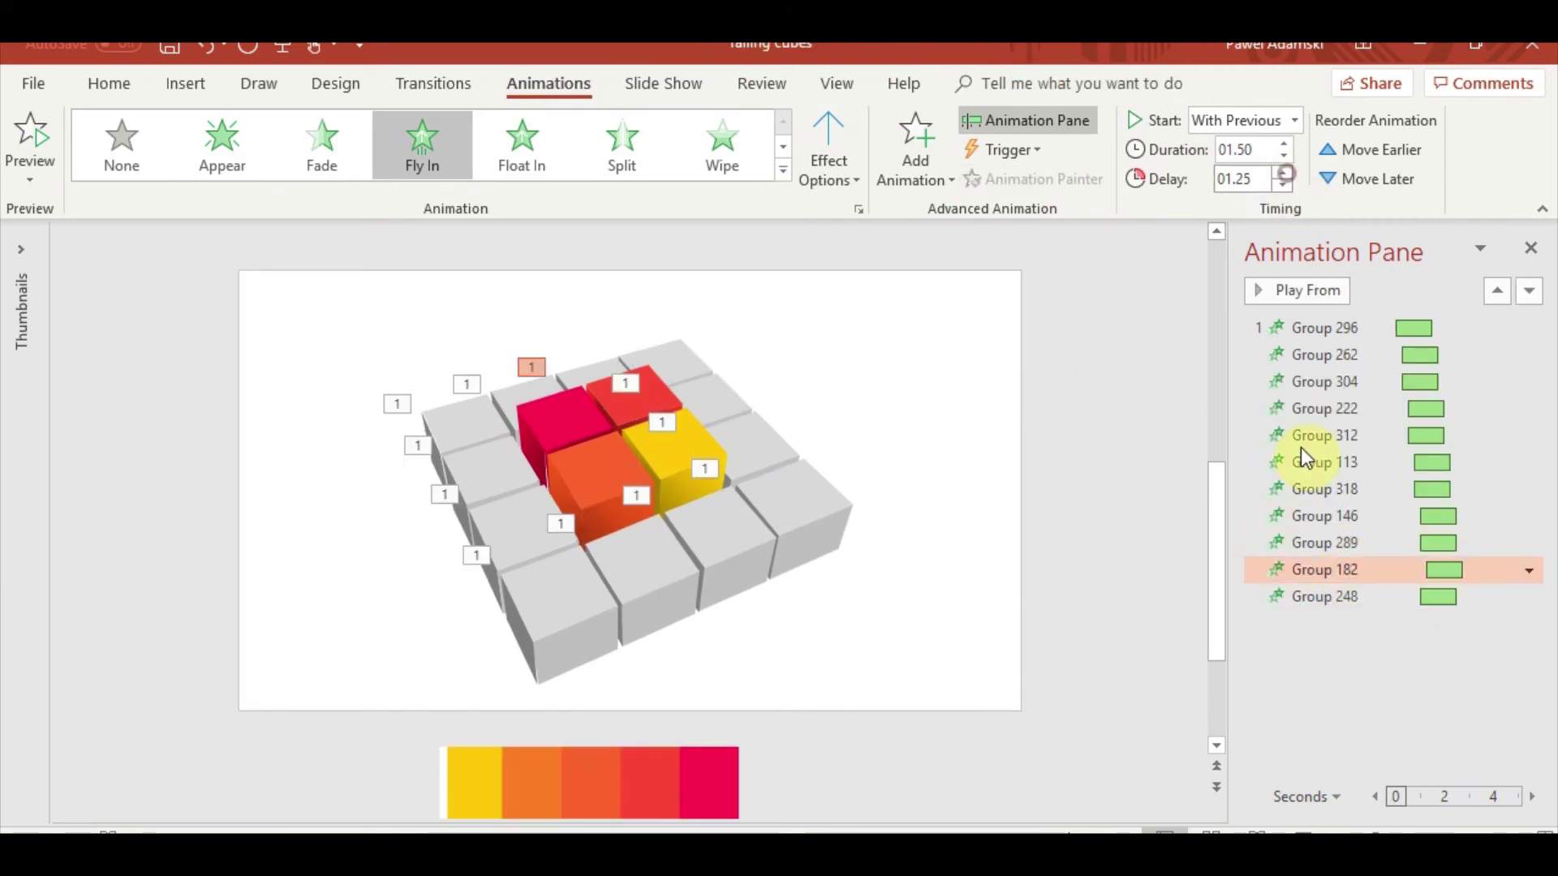
pyautogui.click(1339, 597)
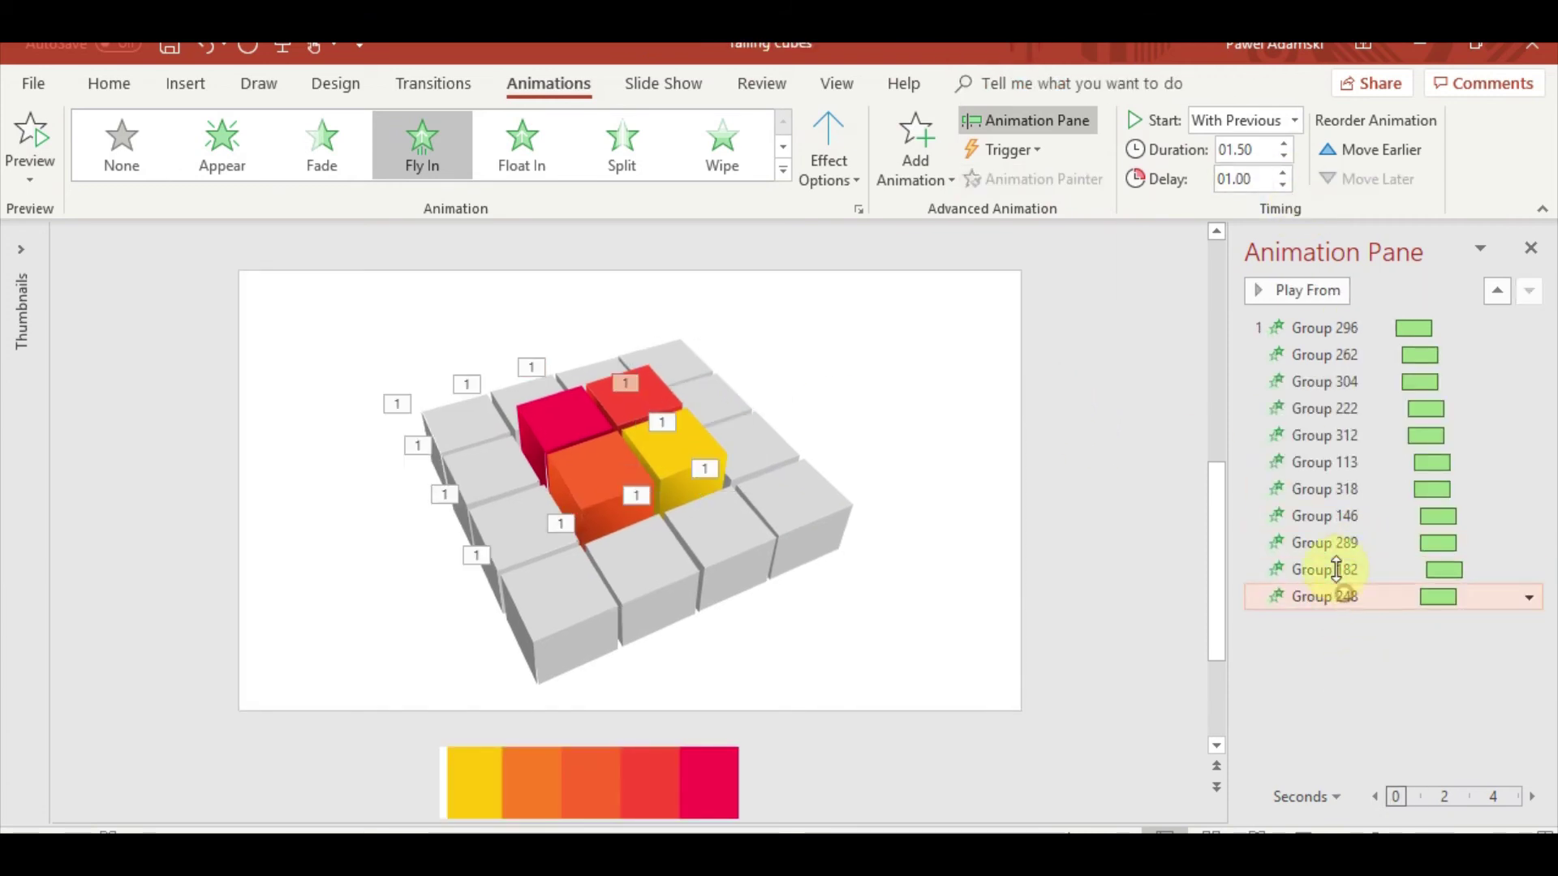
pyautogui.click(1295, 120)
pyautogui.click(1264, 172)
pyautogui.click(904, 333)
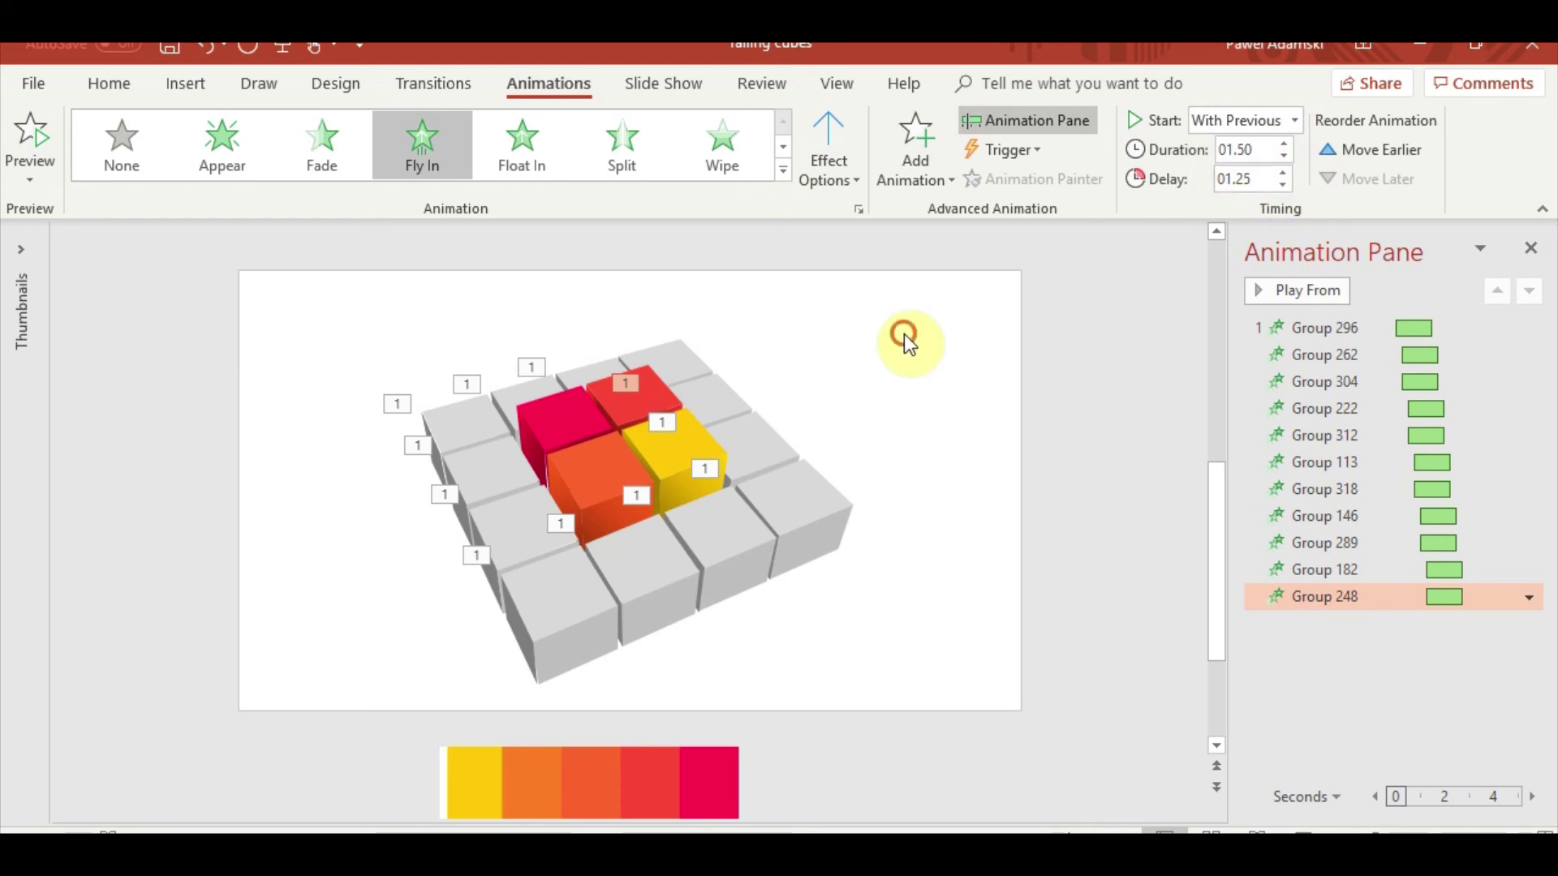
# - Copy Group 182's Fly In onto the grey cube behind the red one, delayed 1.50 seconds
pyautogui.click(591, 362)
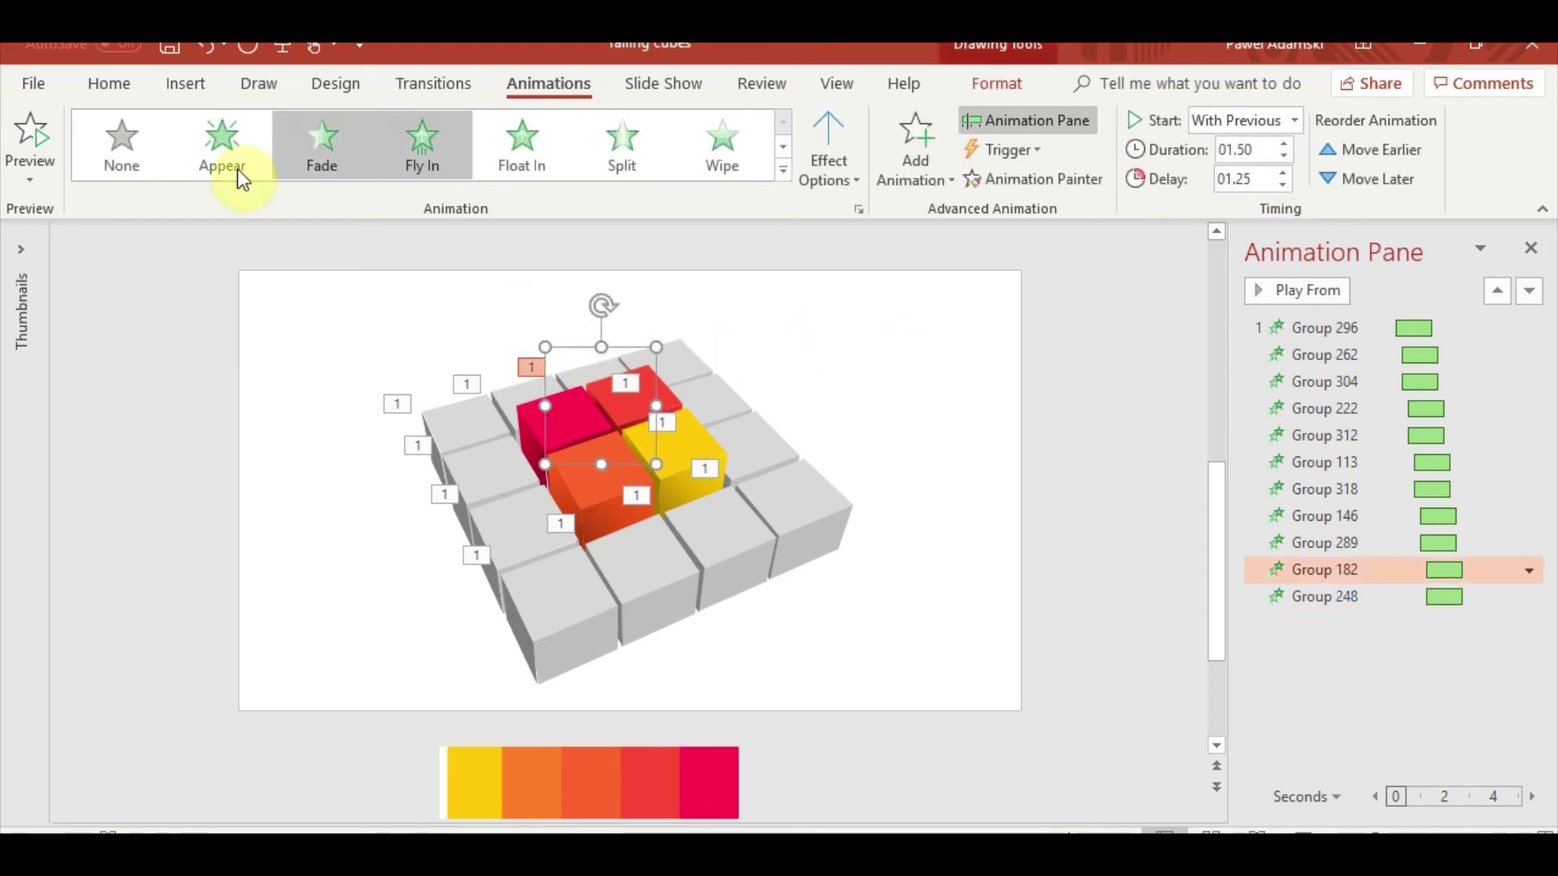
pyautogui.click(1035, 180)
pyautogui.click(689, 359)
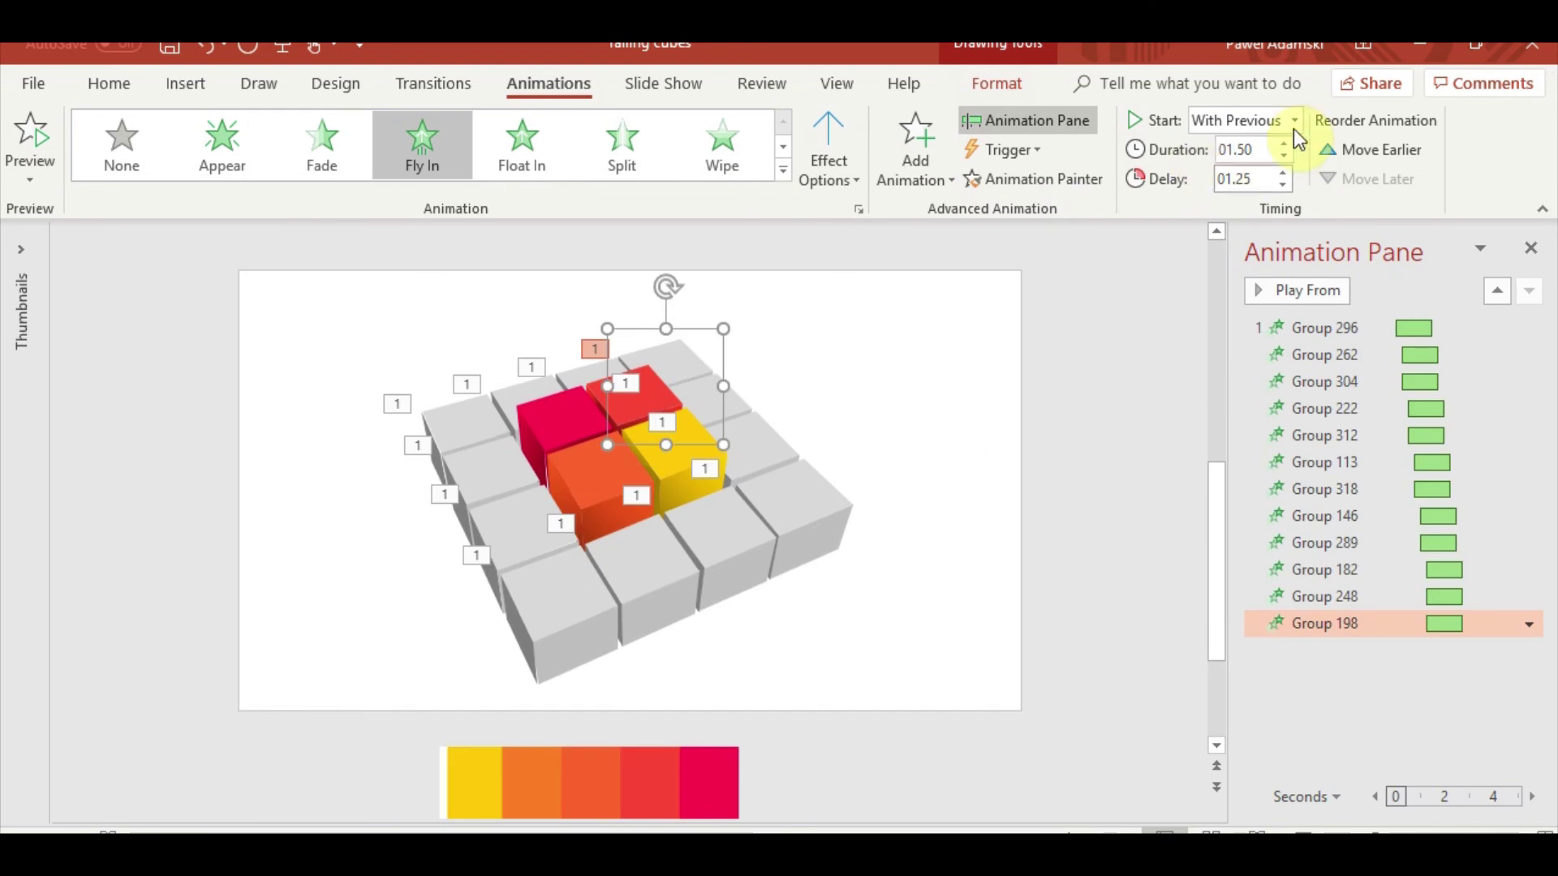
pyautogui.click(1282, 172)
# - Set all twelve cube Fly In animations to a 1.75-second duration and preview the entrance
pyautogui.click(1048, 388)
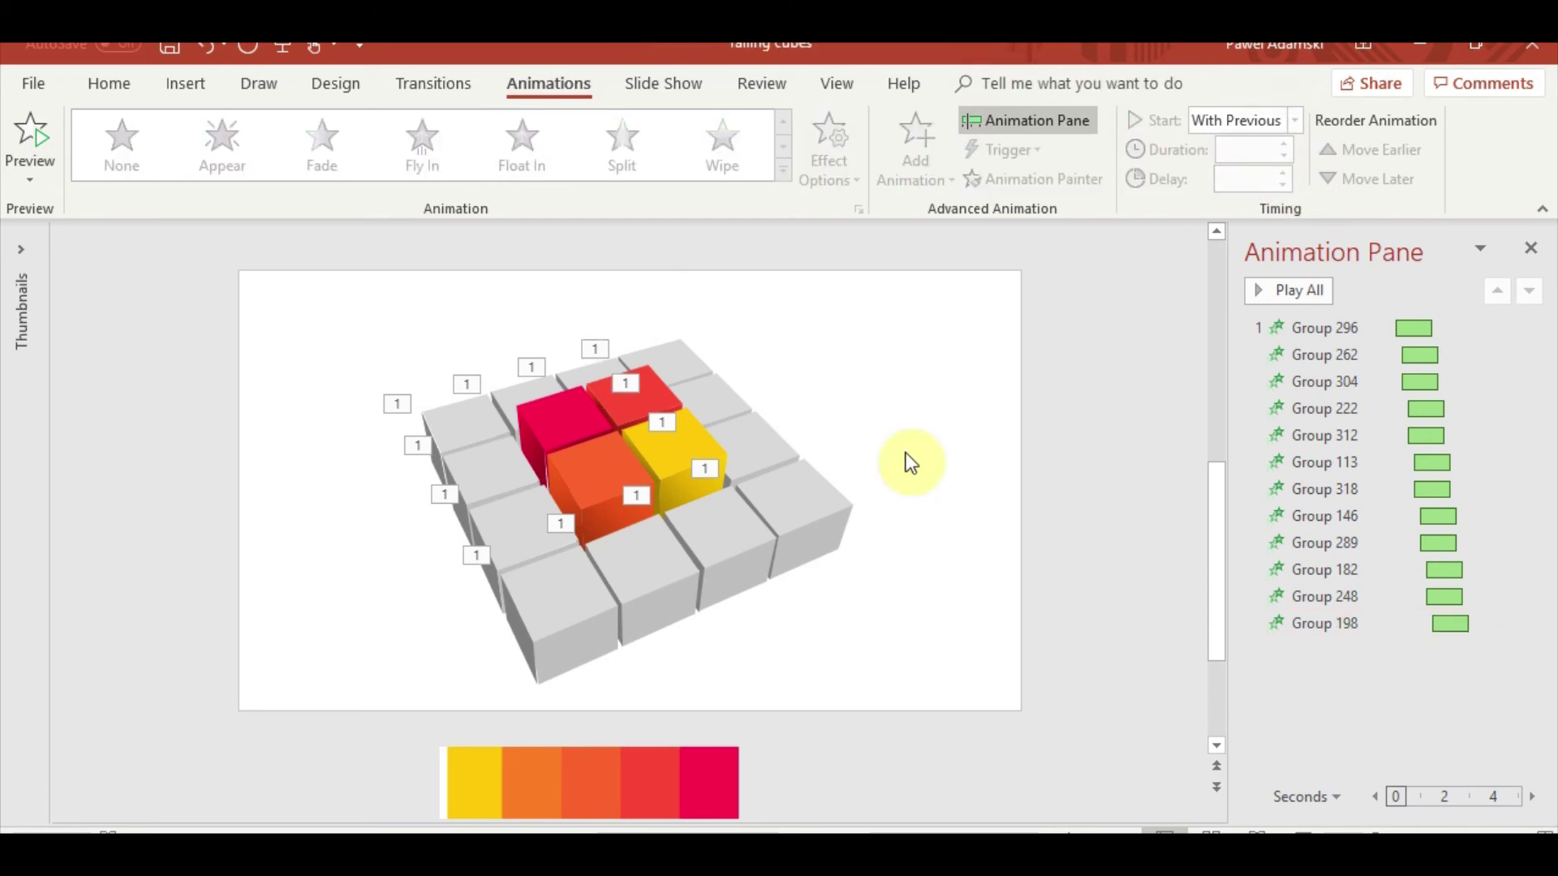
pyautogui.click(32, 138)
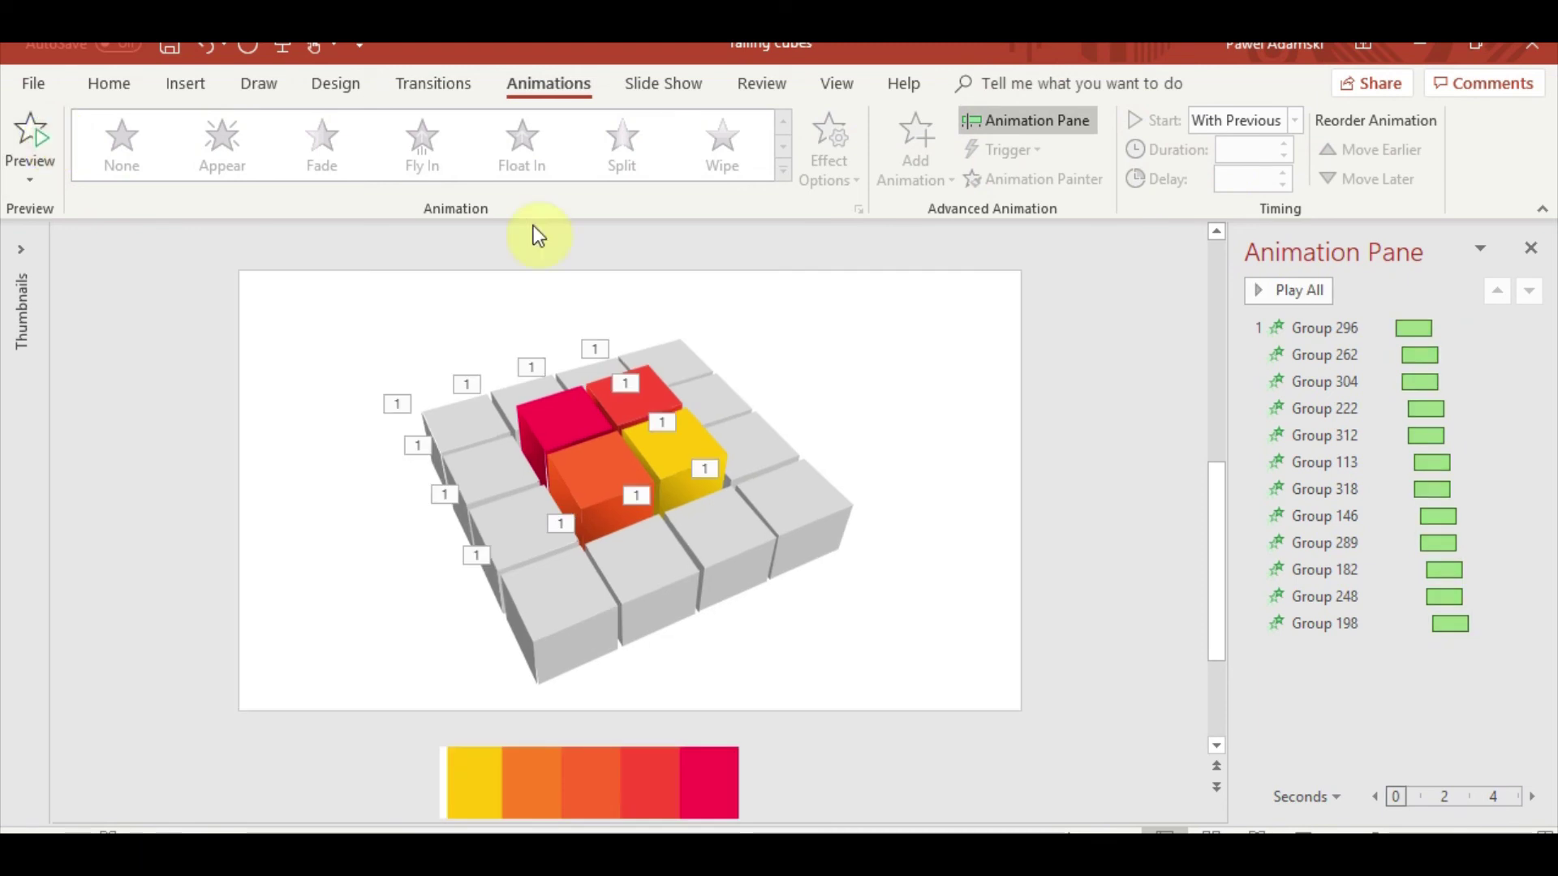
pyautogui.click(1325, 328)
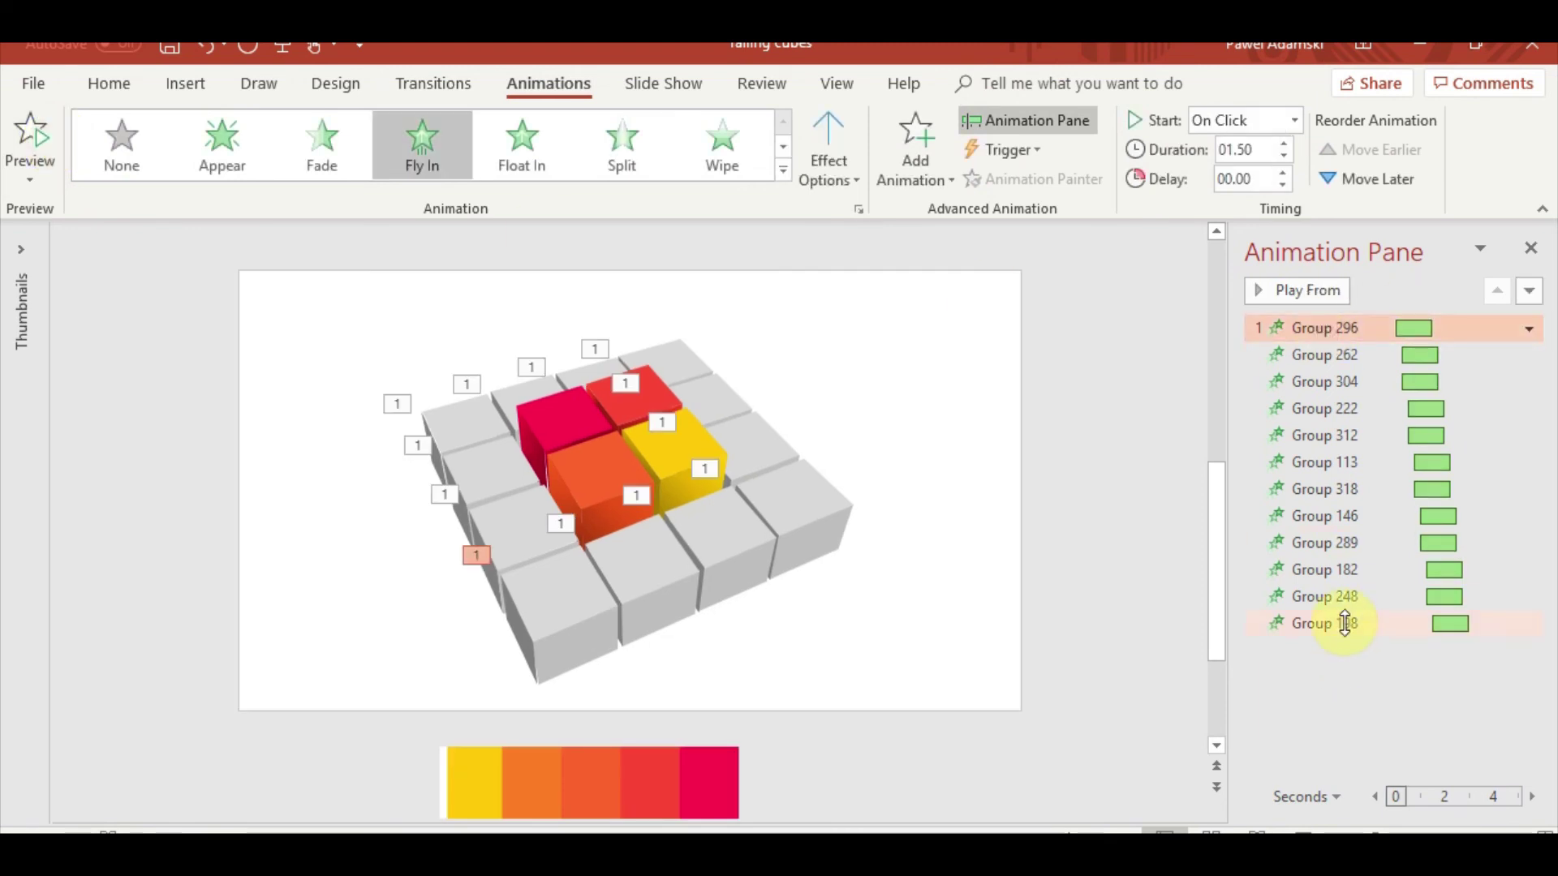
pyautogui.keyDown('shift'); pyautogui.click(1342, 624); pyautogui.keyUp('shift')
pyautogui.click(1284, 144)
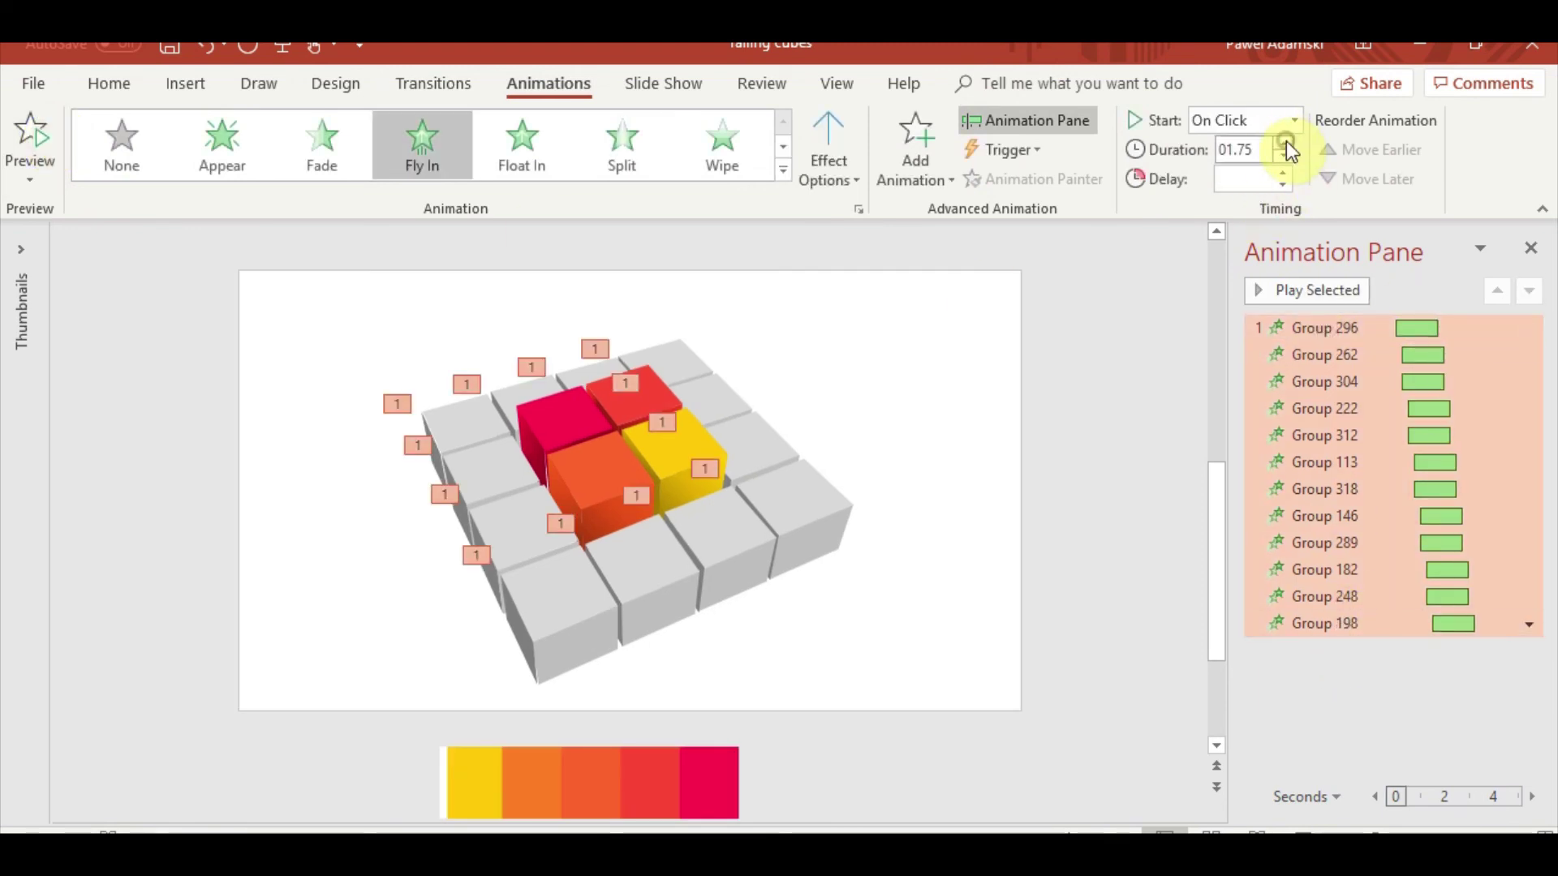
pyautogui.click(17, 140)
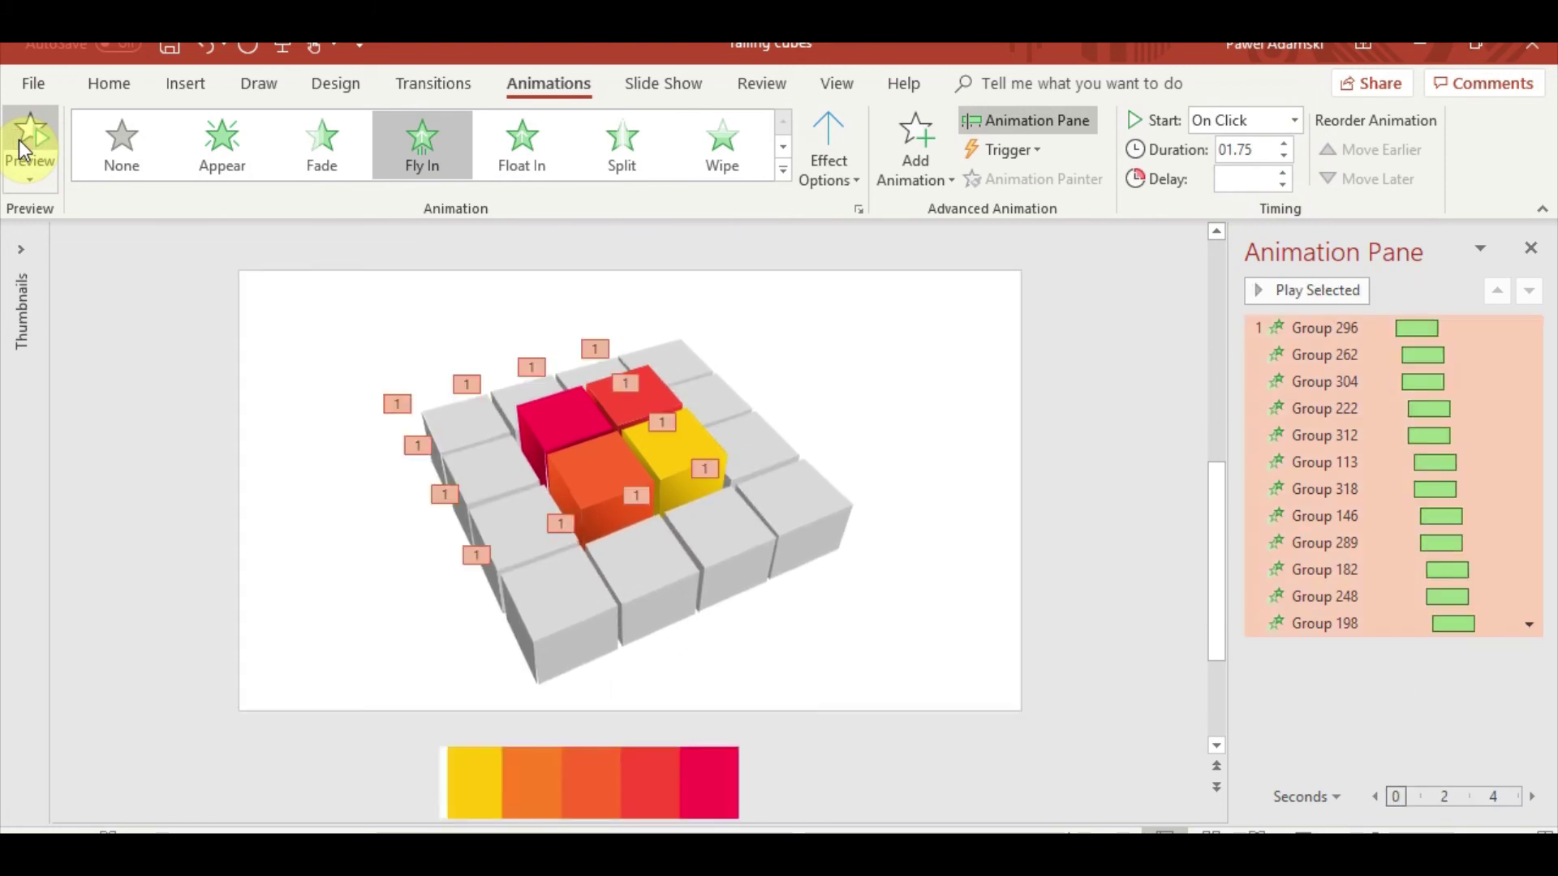
pyautogui.click(18, 140)
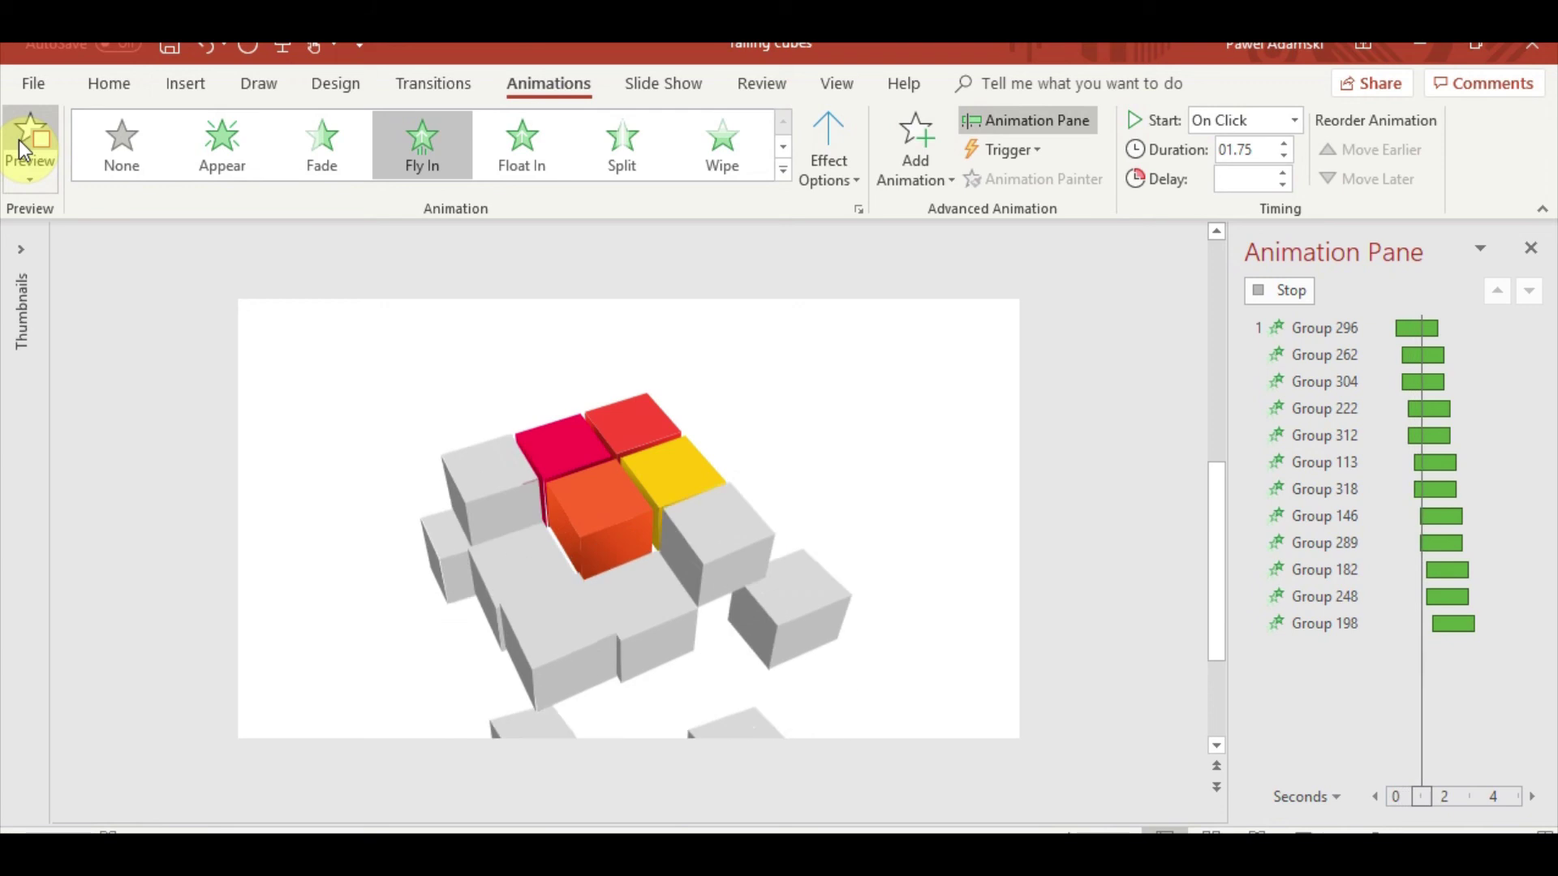
pyautogui.click(868, 672)
pyautogui.click(868, 672)
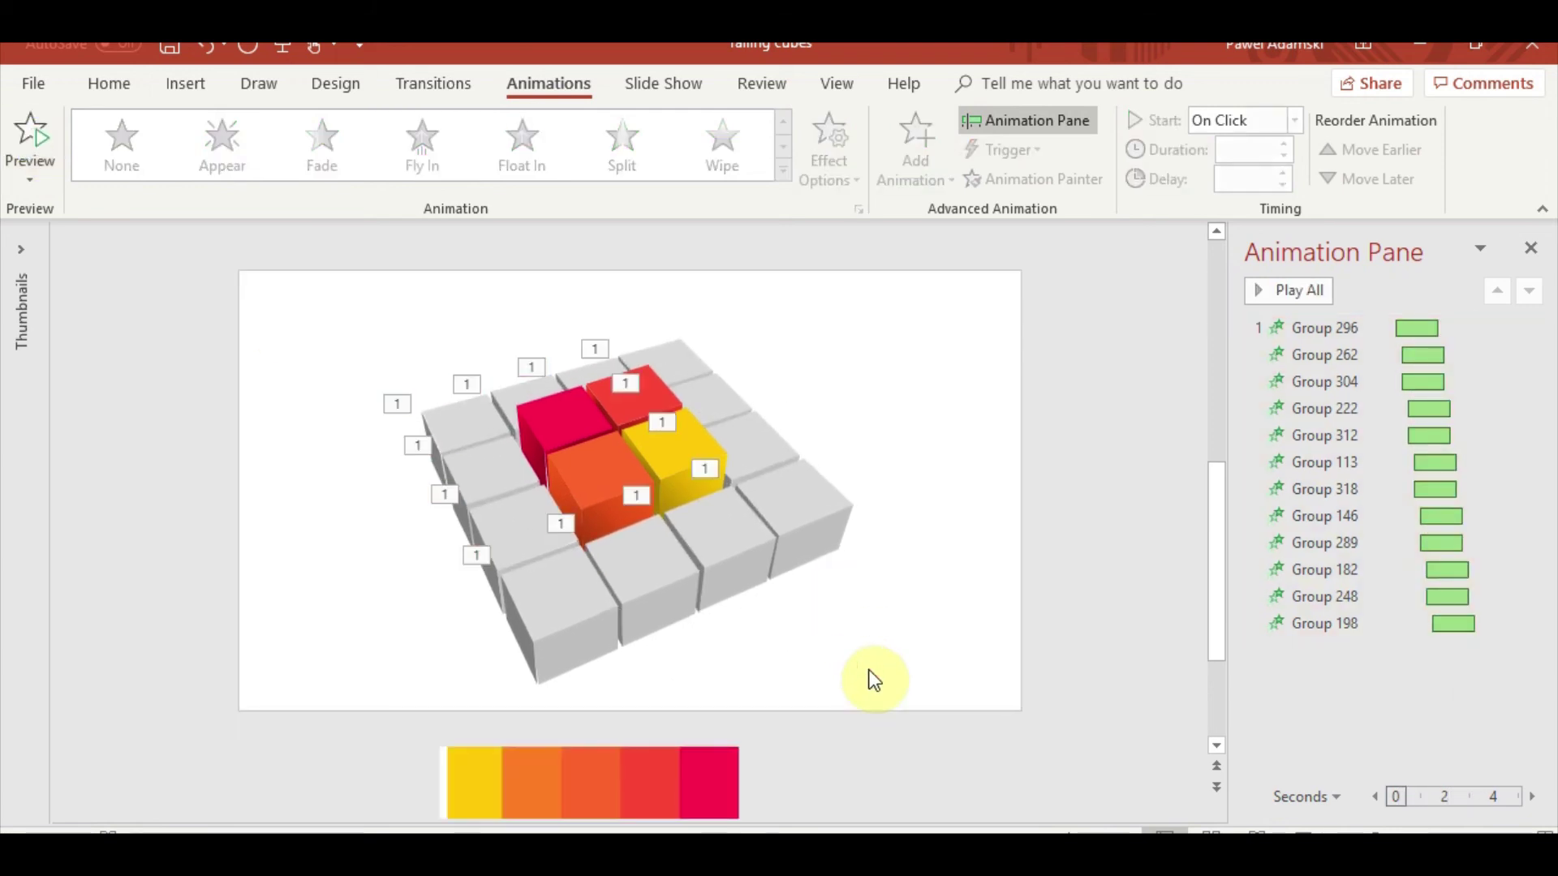
# - Paint a grey corner cube's Fly In onto the red centre cube, direction From Top
pyautogui.click(666, 392)
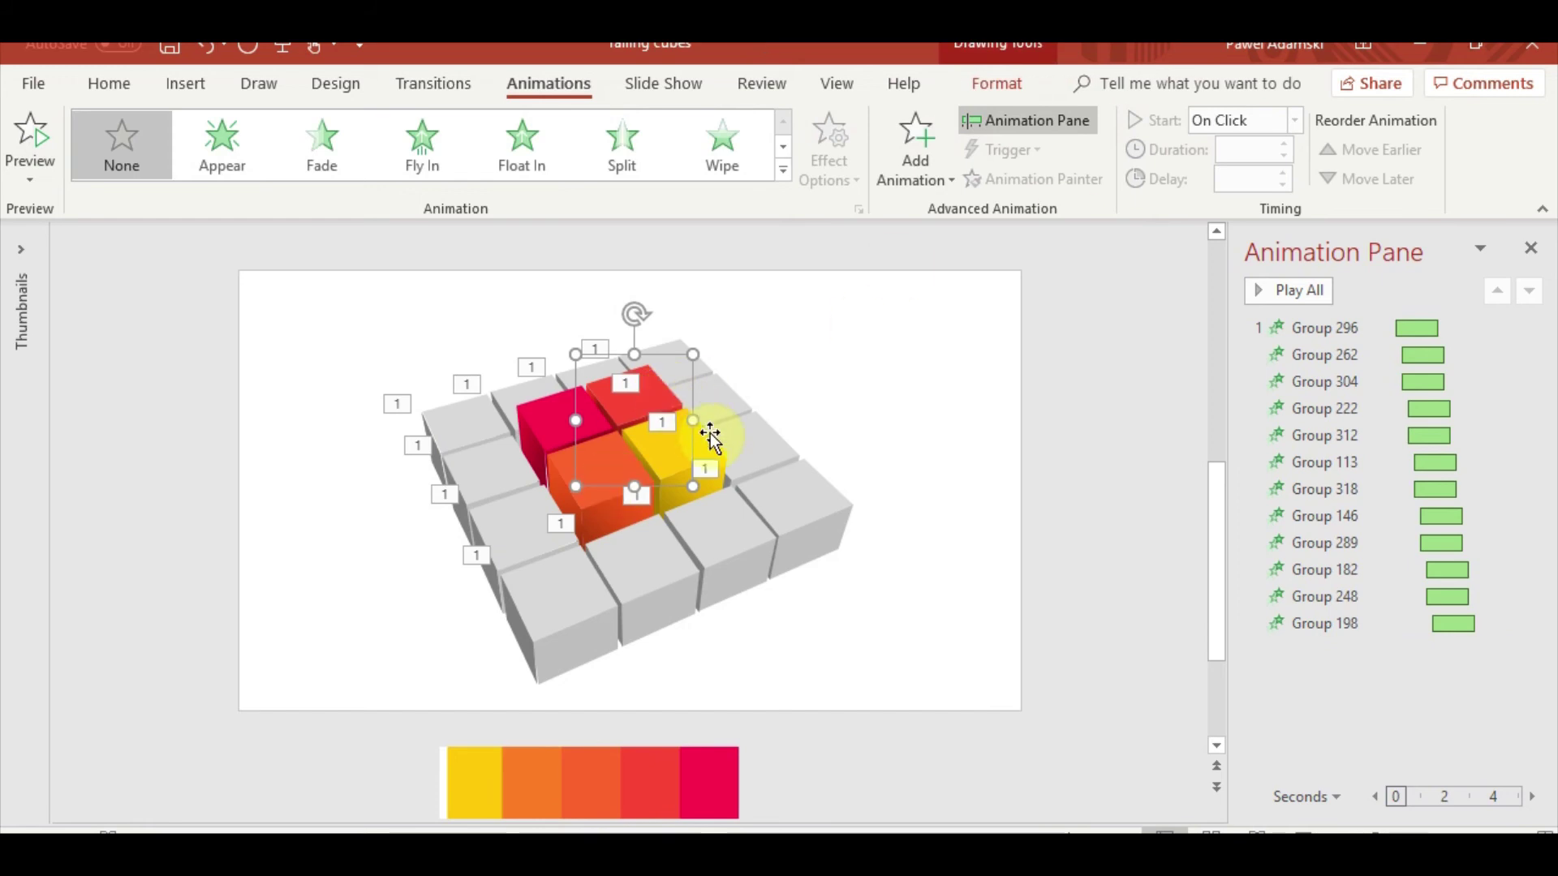
pyautogui.click(815, 512)
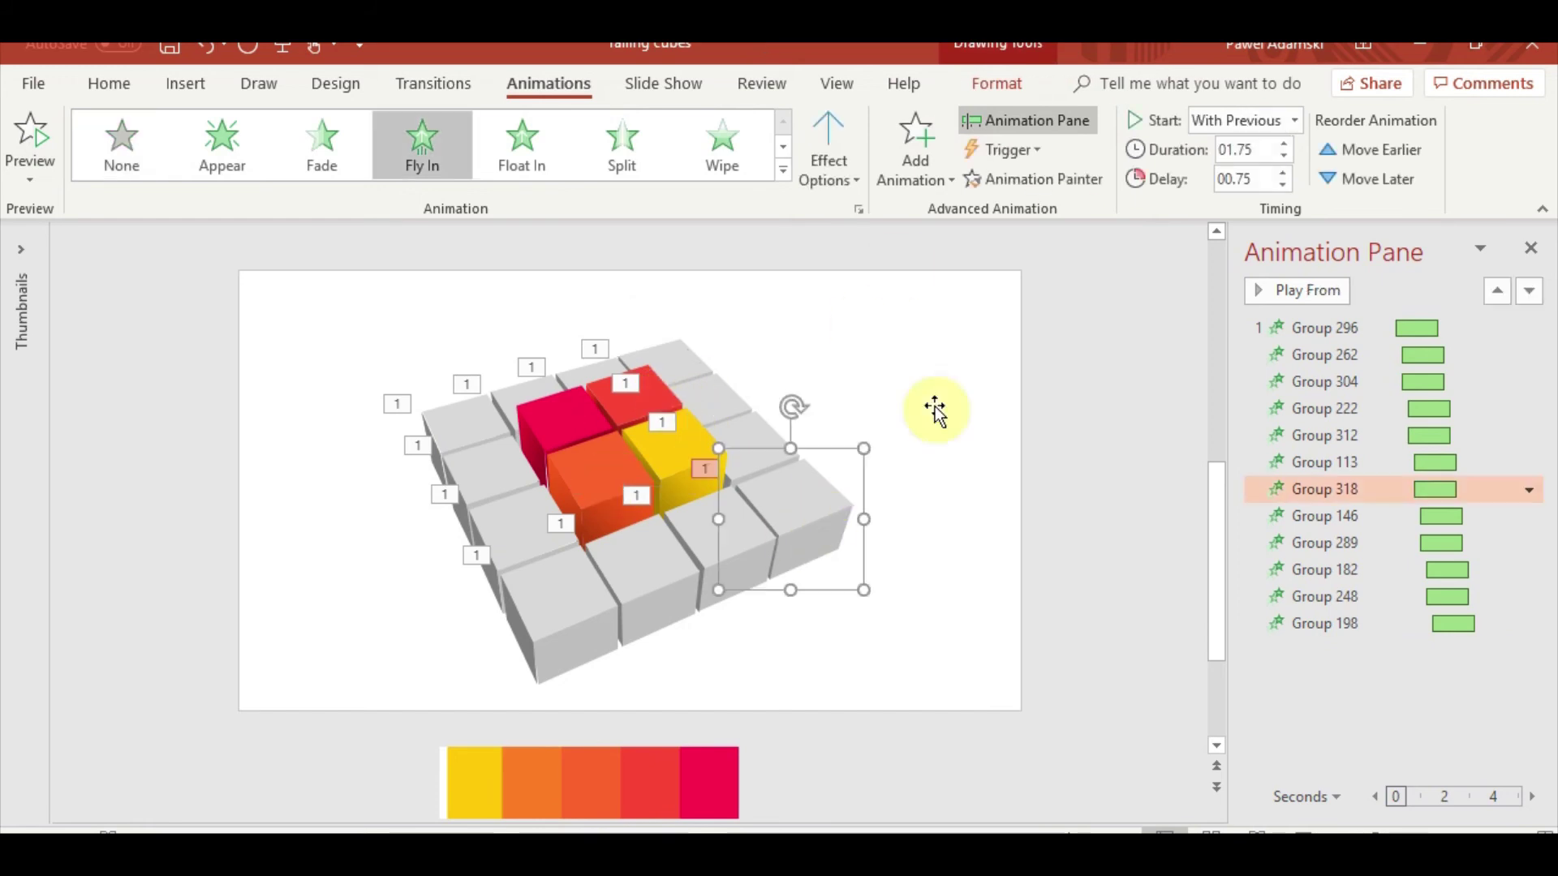
pyautogui.click(1092, 175)
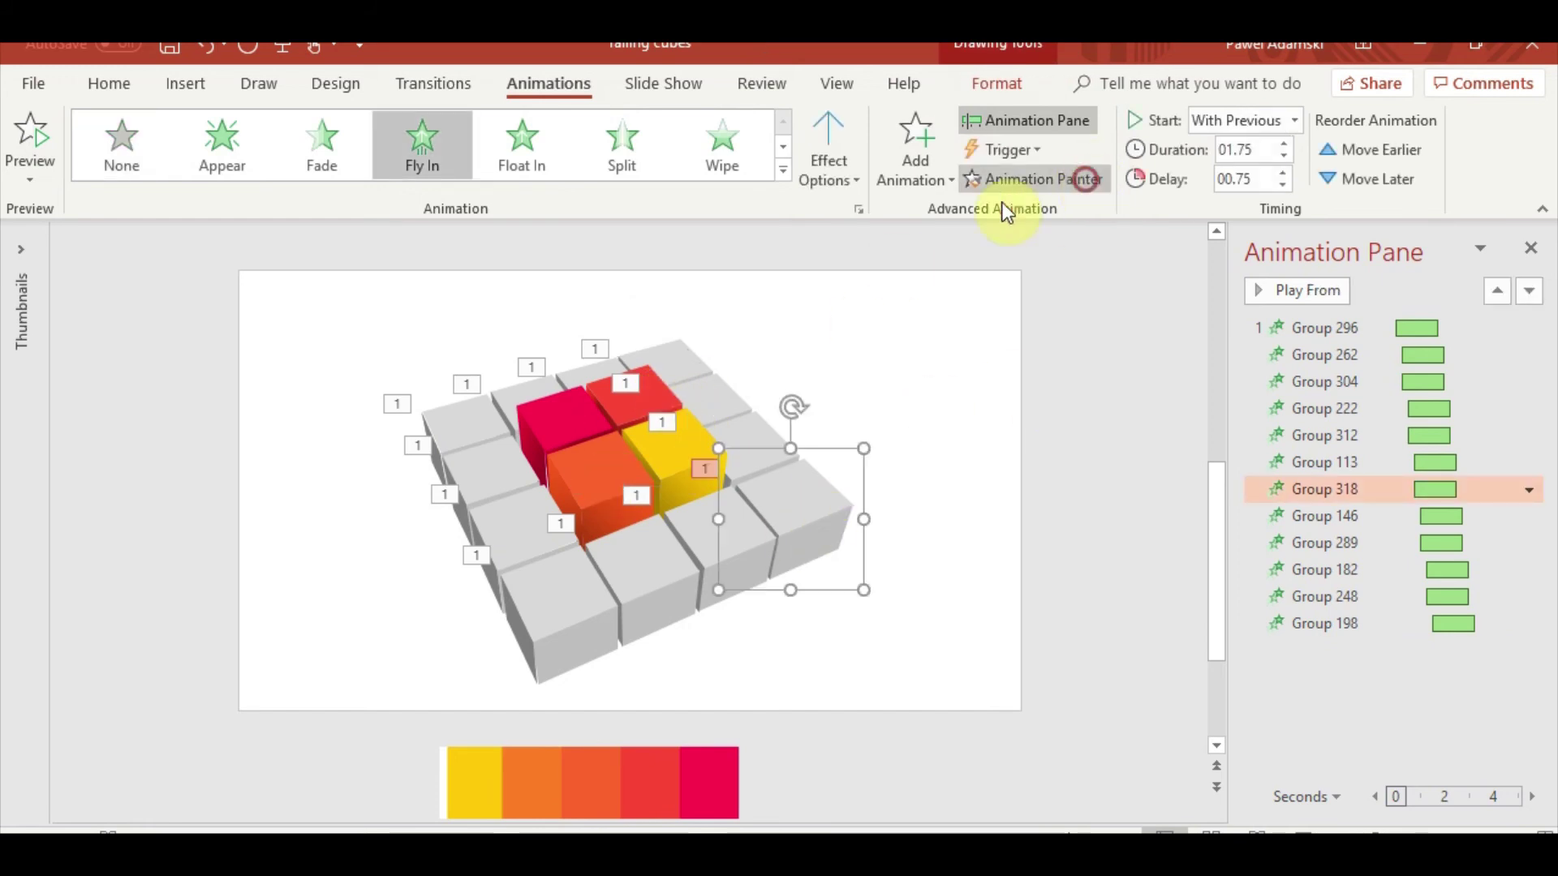
pyautogui.click(646, 406)
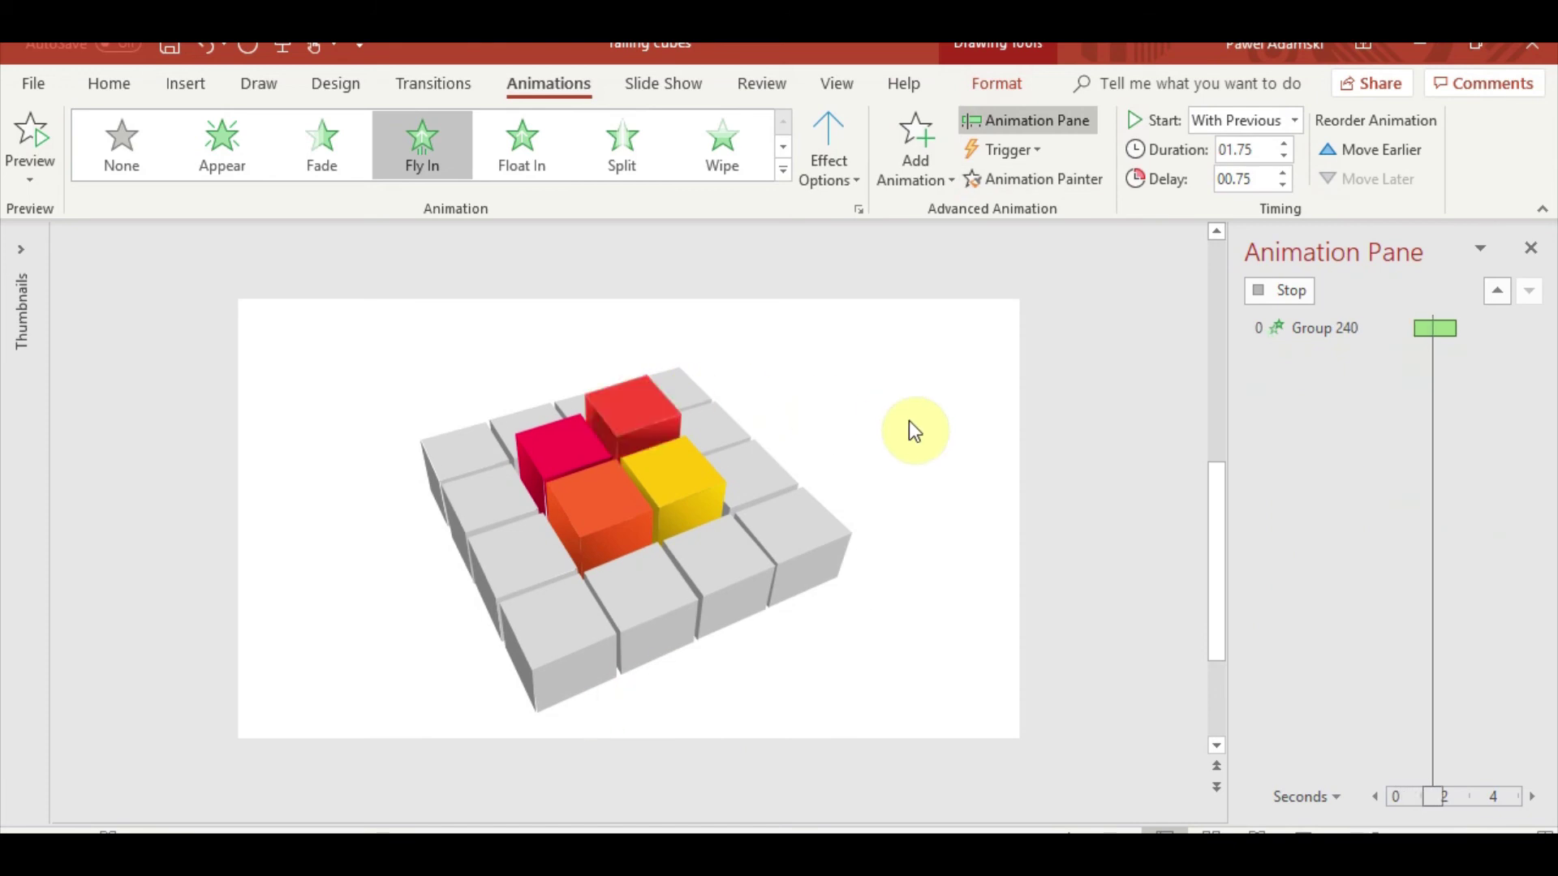
pyautogui.click(831, 167)
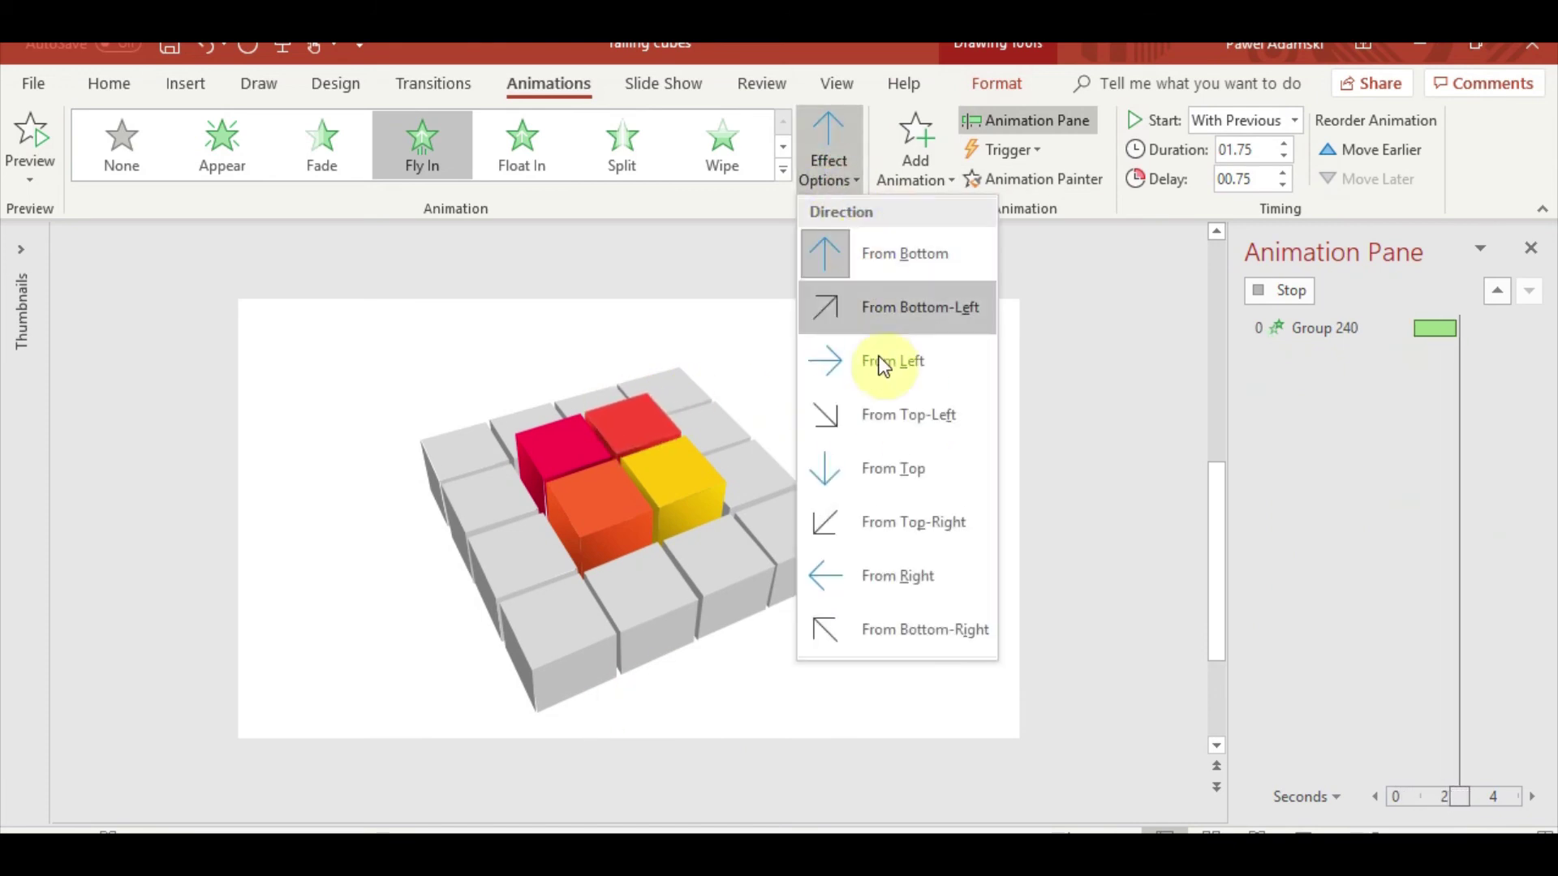
pyautogui.click(876, 464)
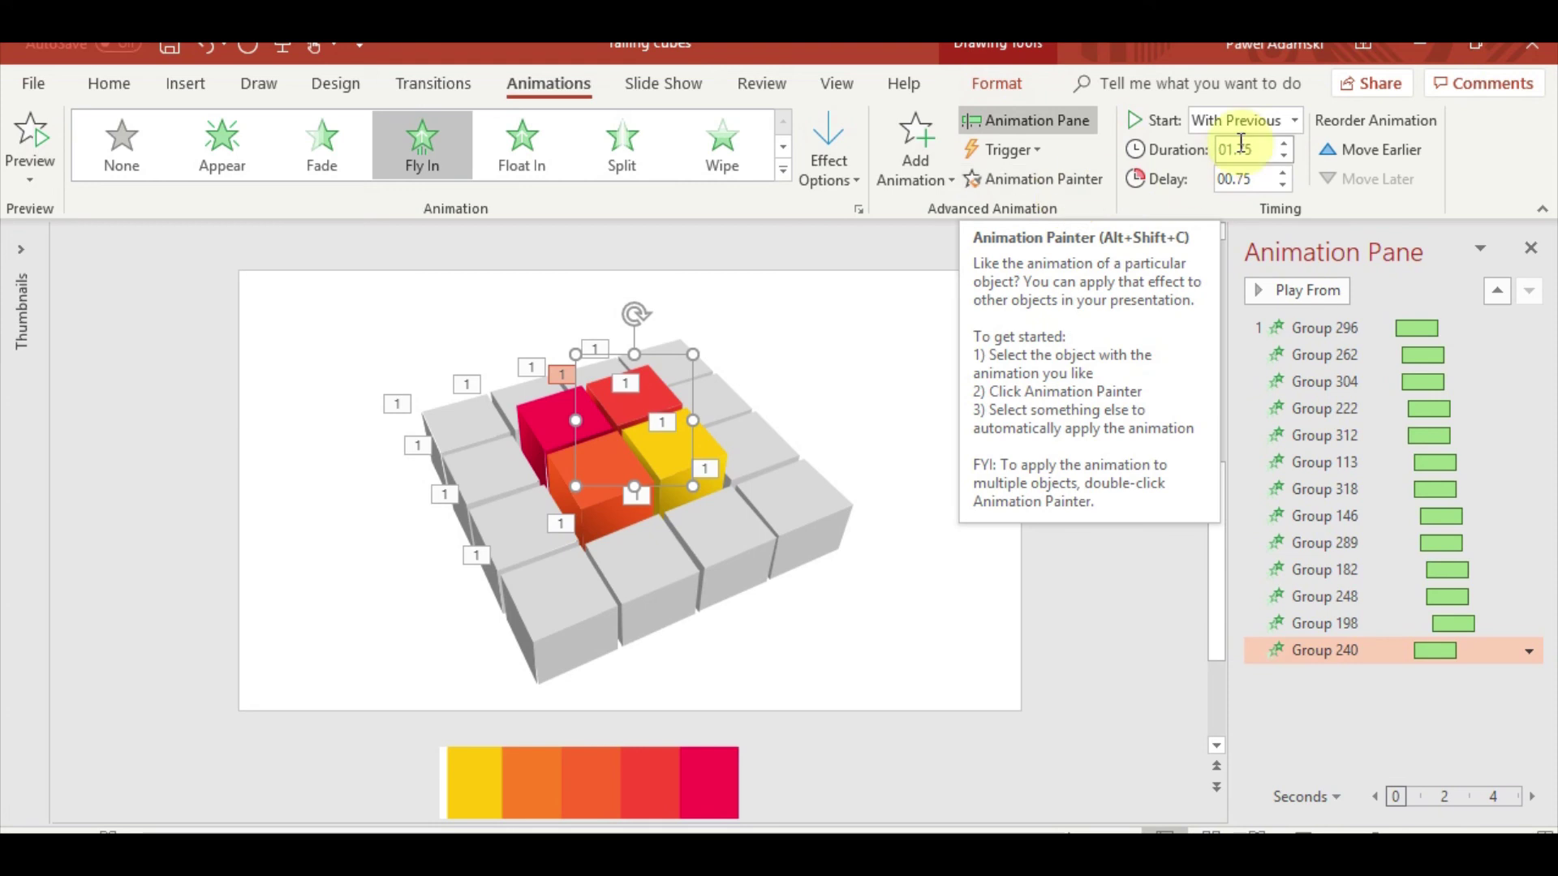
# - Set the red cube to start After Previous and copy its Fly In onto the deep pink cube
pyautogui.click(1287, 132)
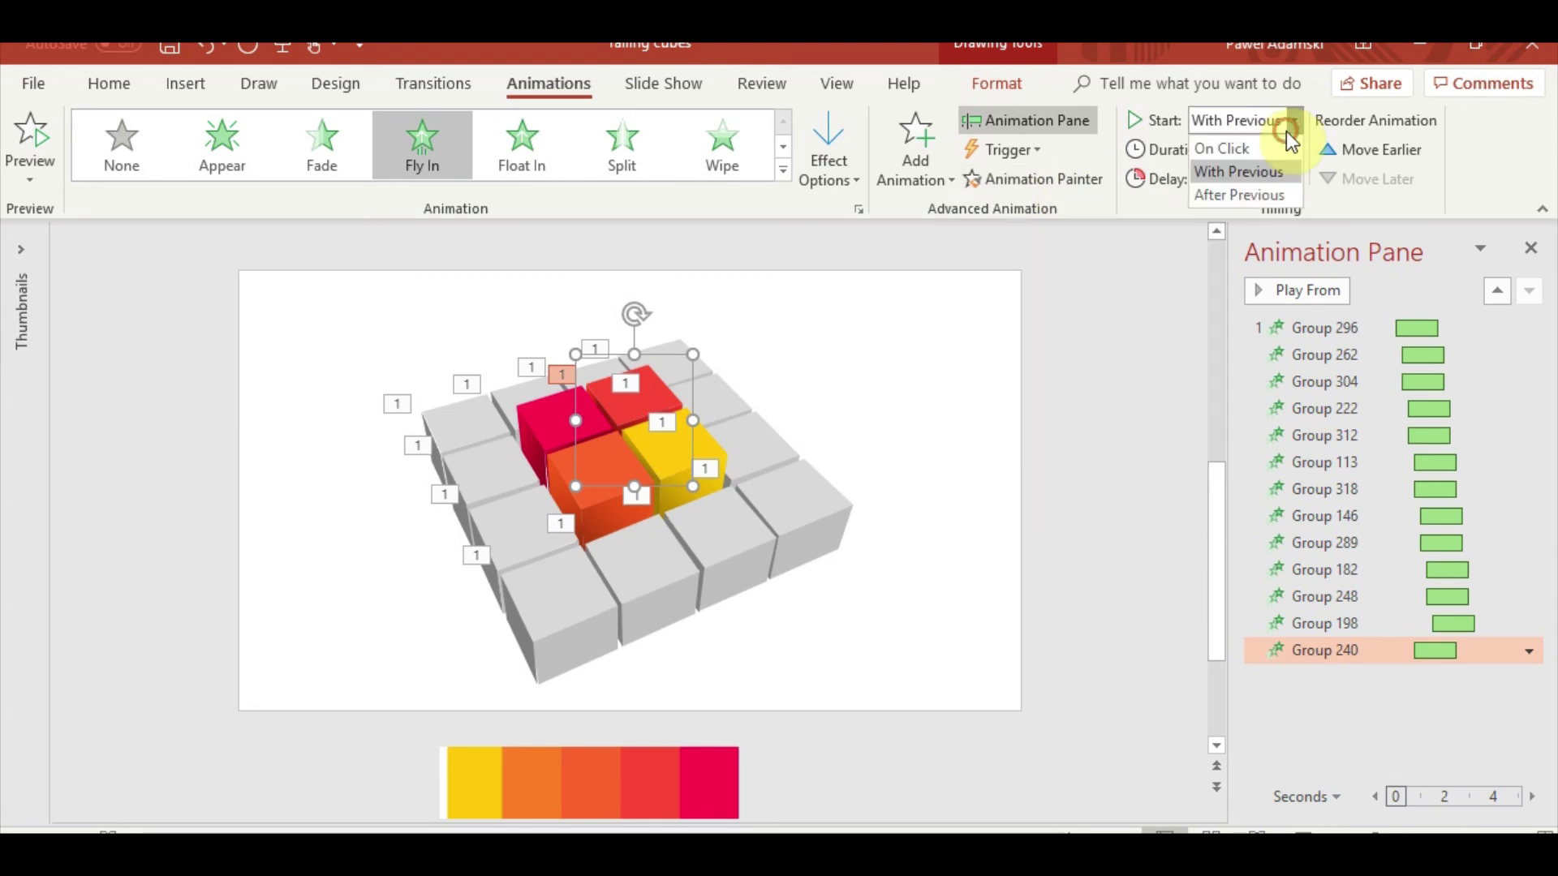
pyautogui.click(1253, 196)
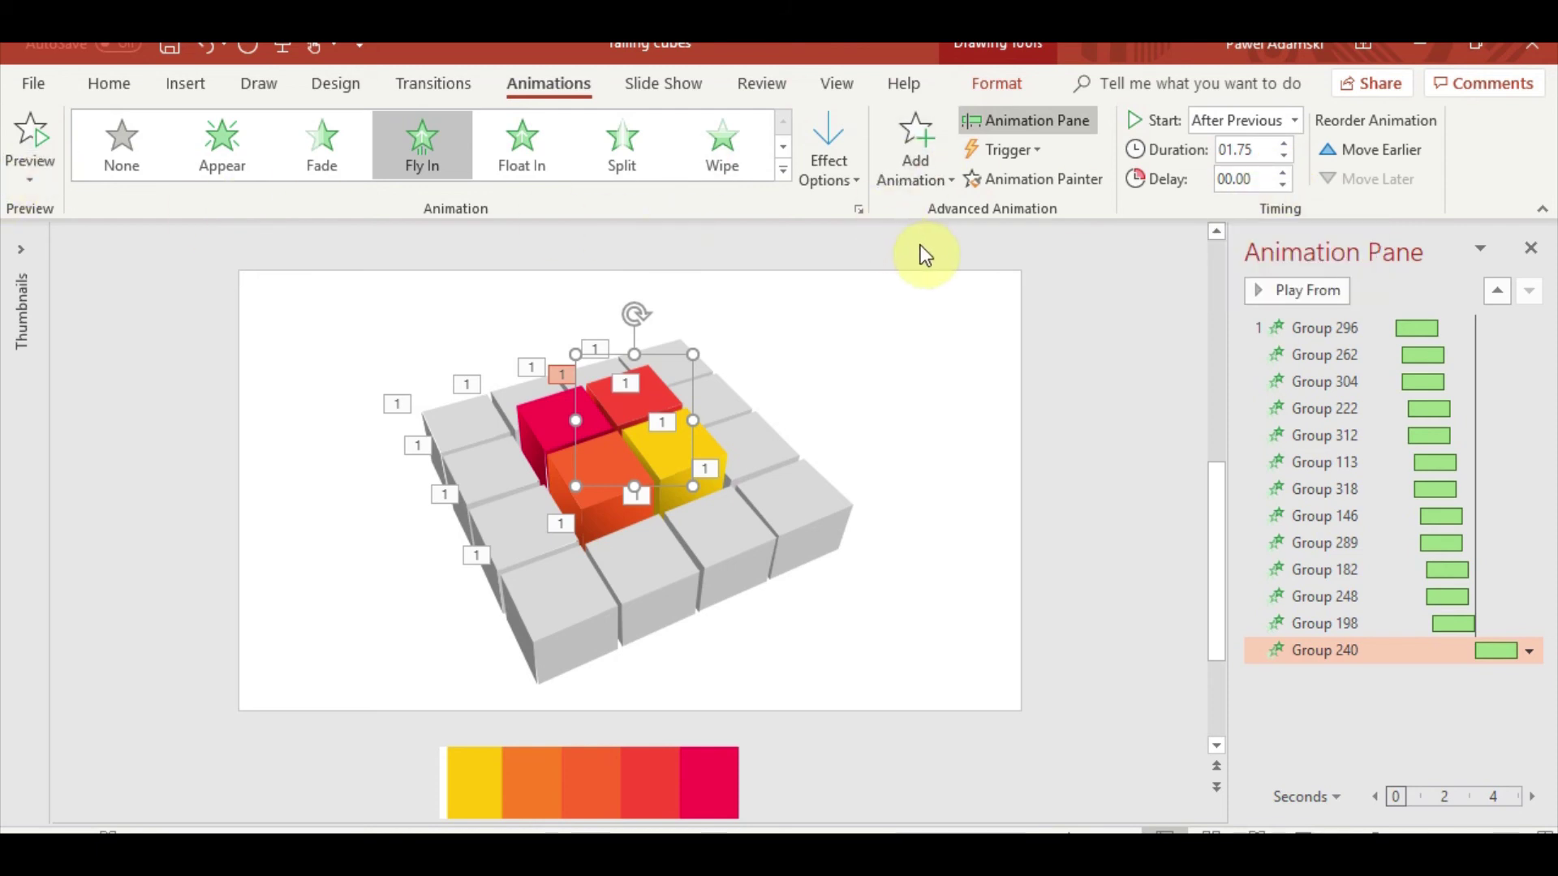
pyautogui.click(1022, 177)
pyautogui.click(543, 423)
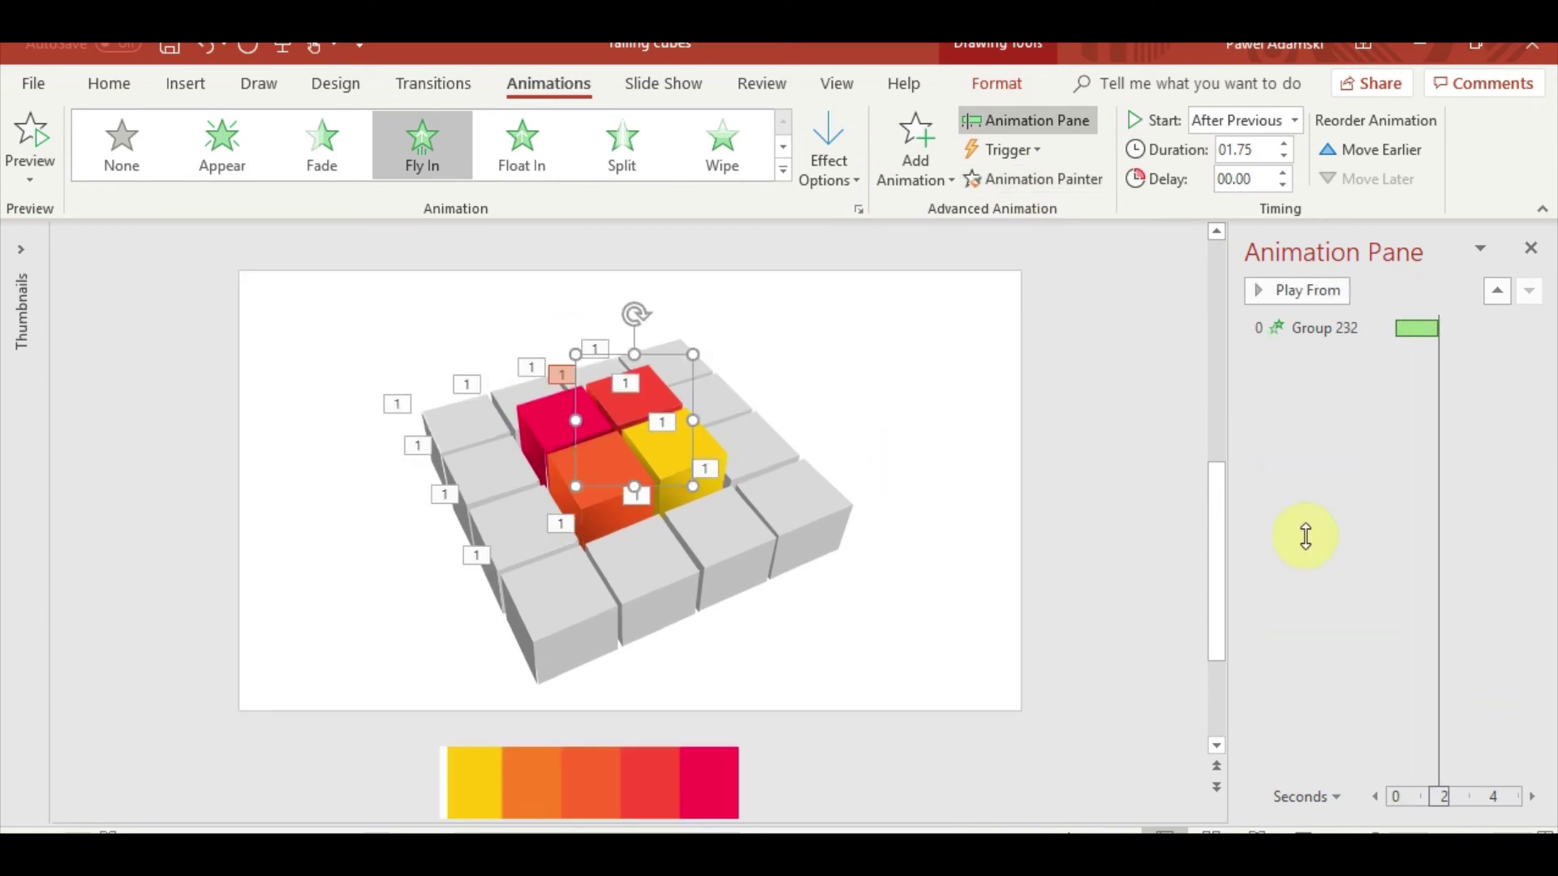
# - Set the pink cube to start With Previous, delayed 0.25 seconds
pyautogui.click(1291, 123)
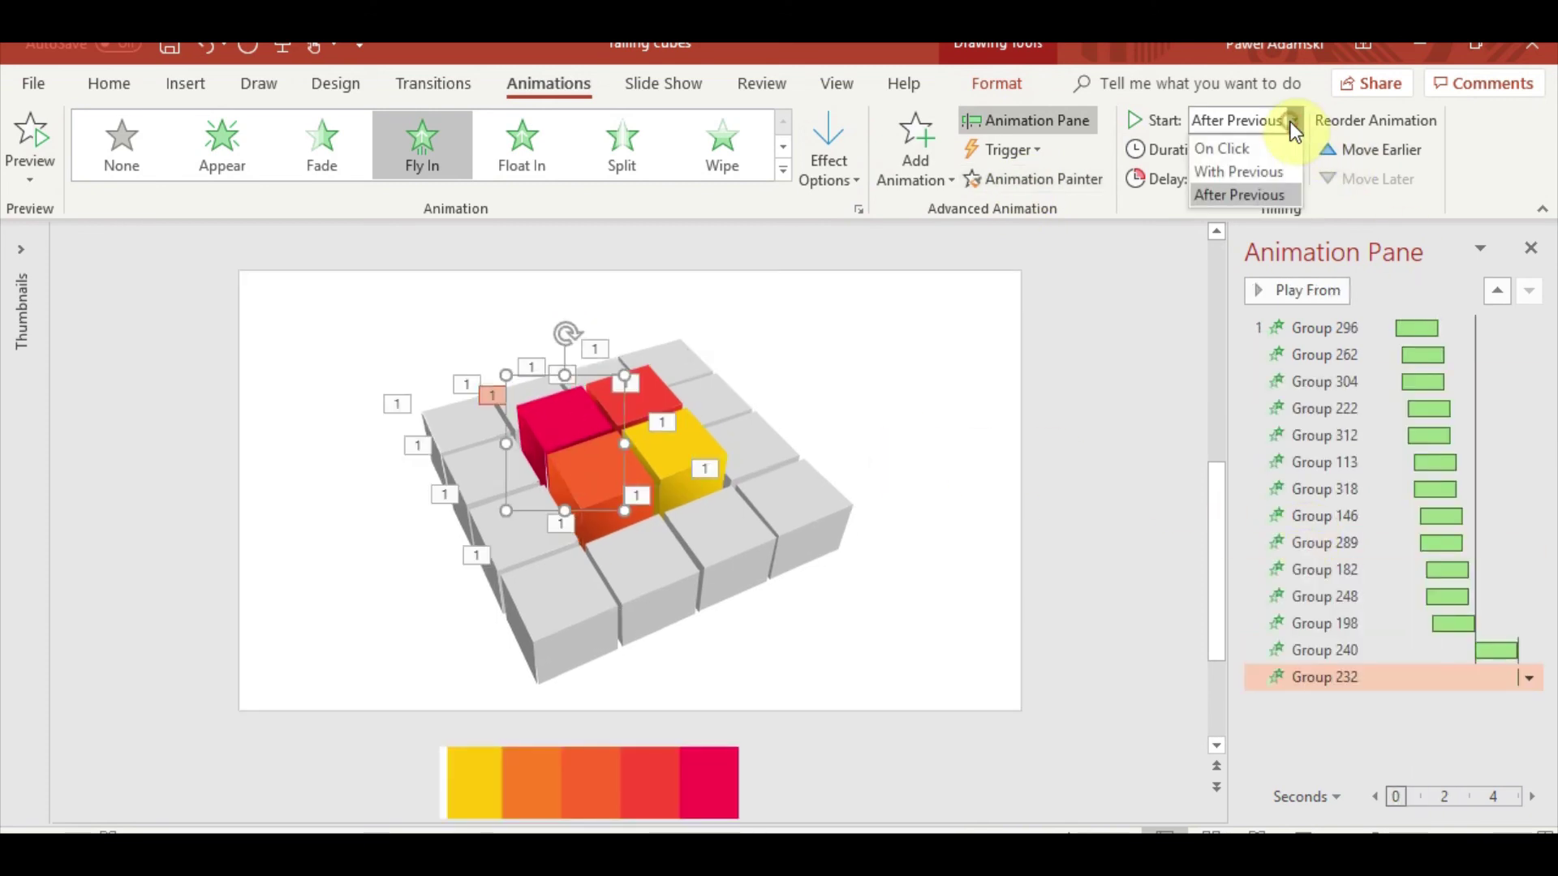
pyautogui.click(1243, 173)
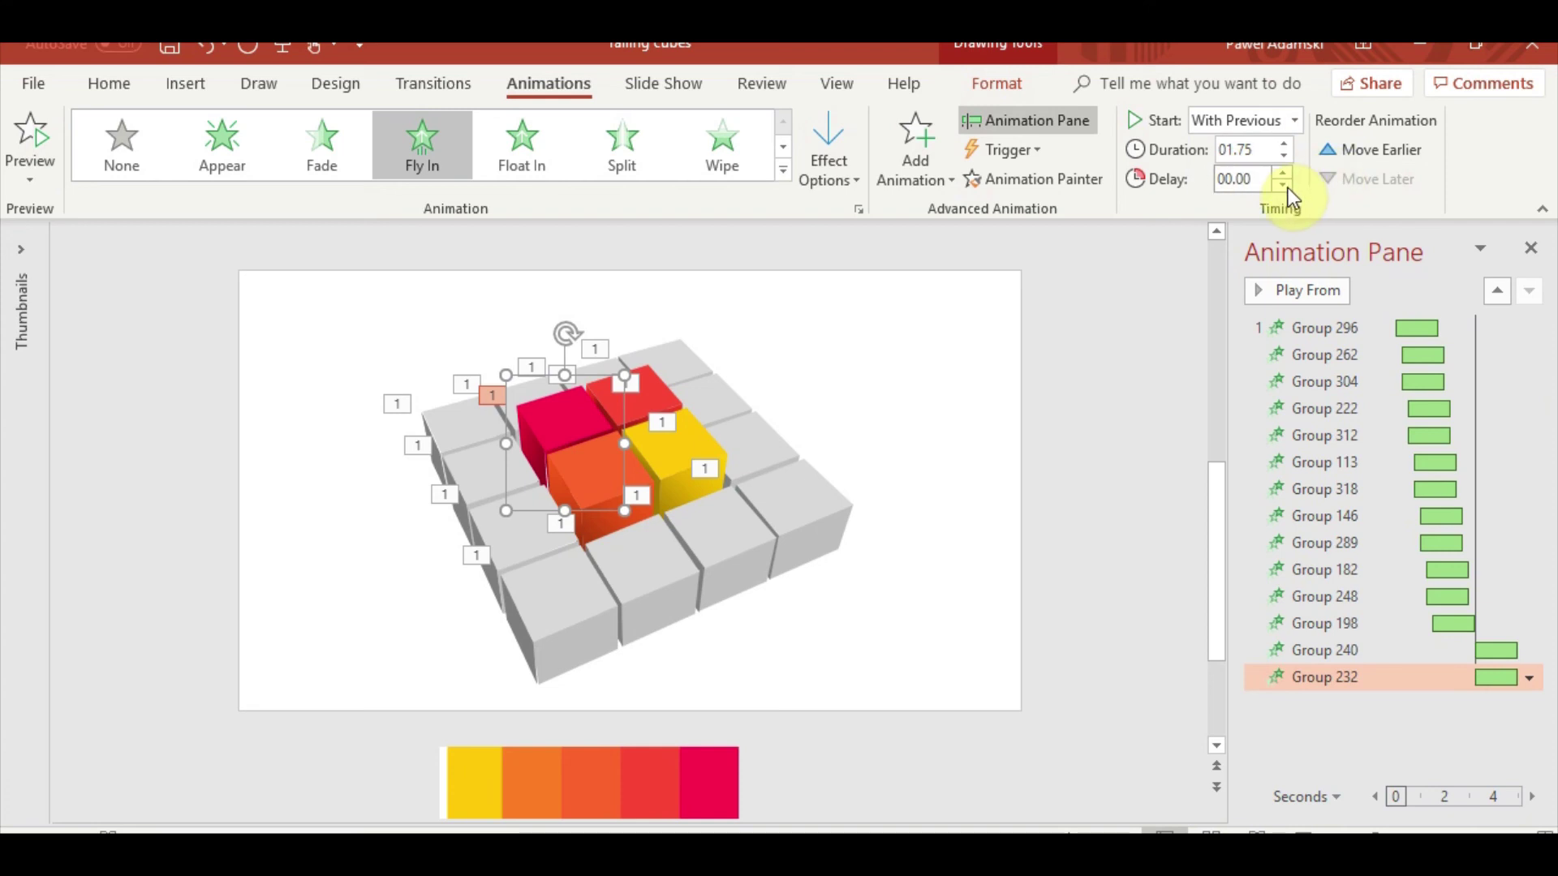
pyautogui.click(1283, 173)
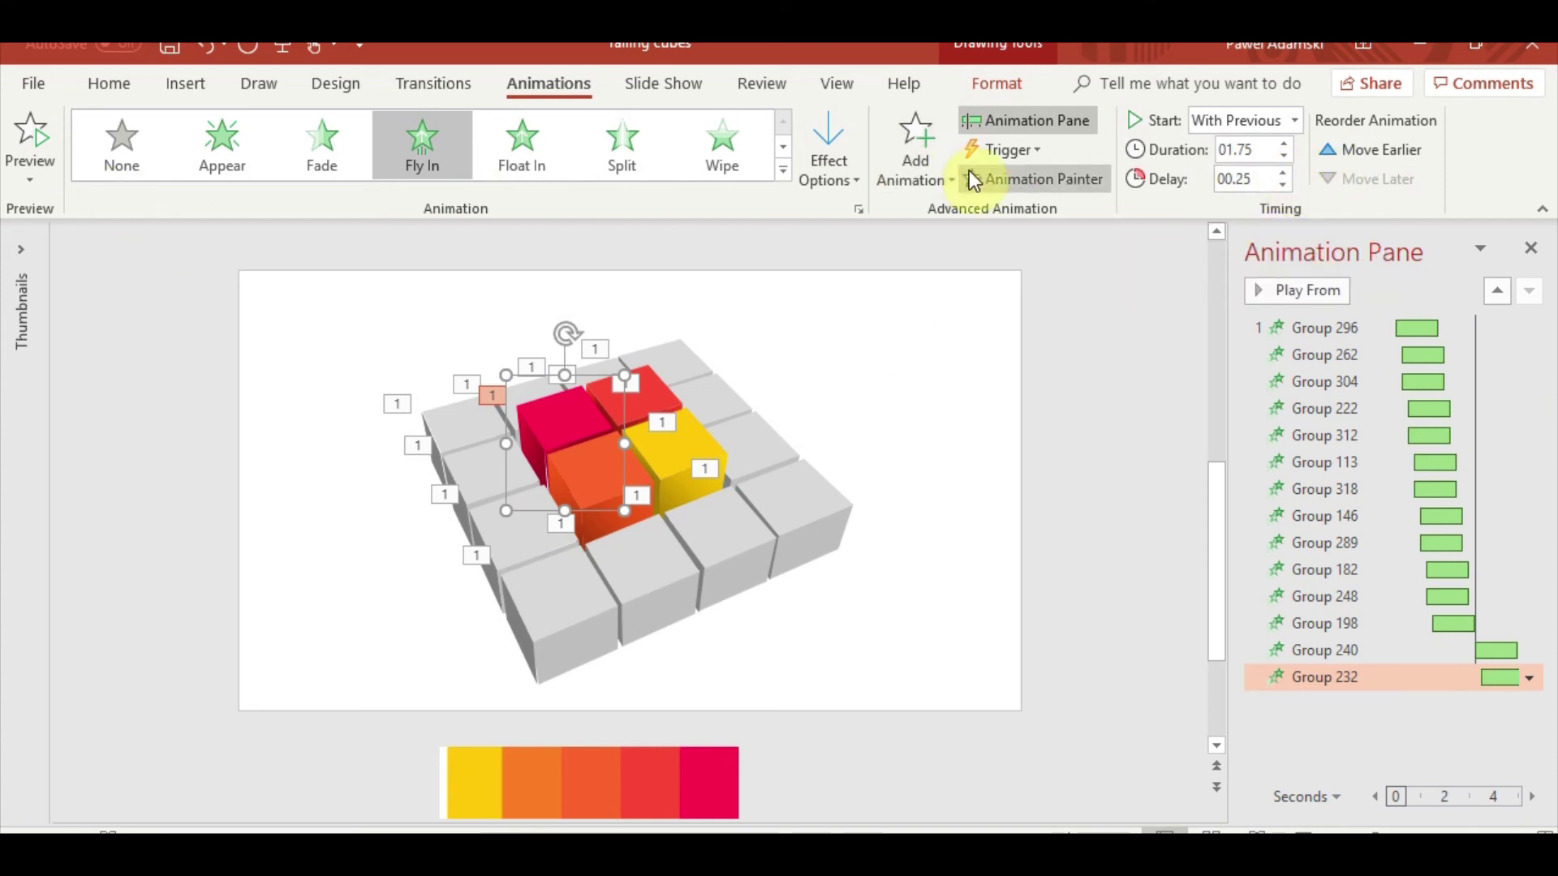
# - Copy the Fly In onto the yellow cube with a 0.50-second delay, then onto the orange cube
pyautogui.click(992, 177)
pyautogui.click(688, 474)
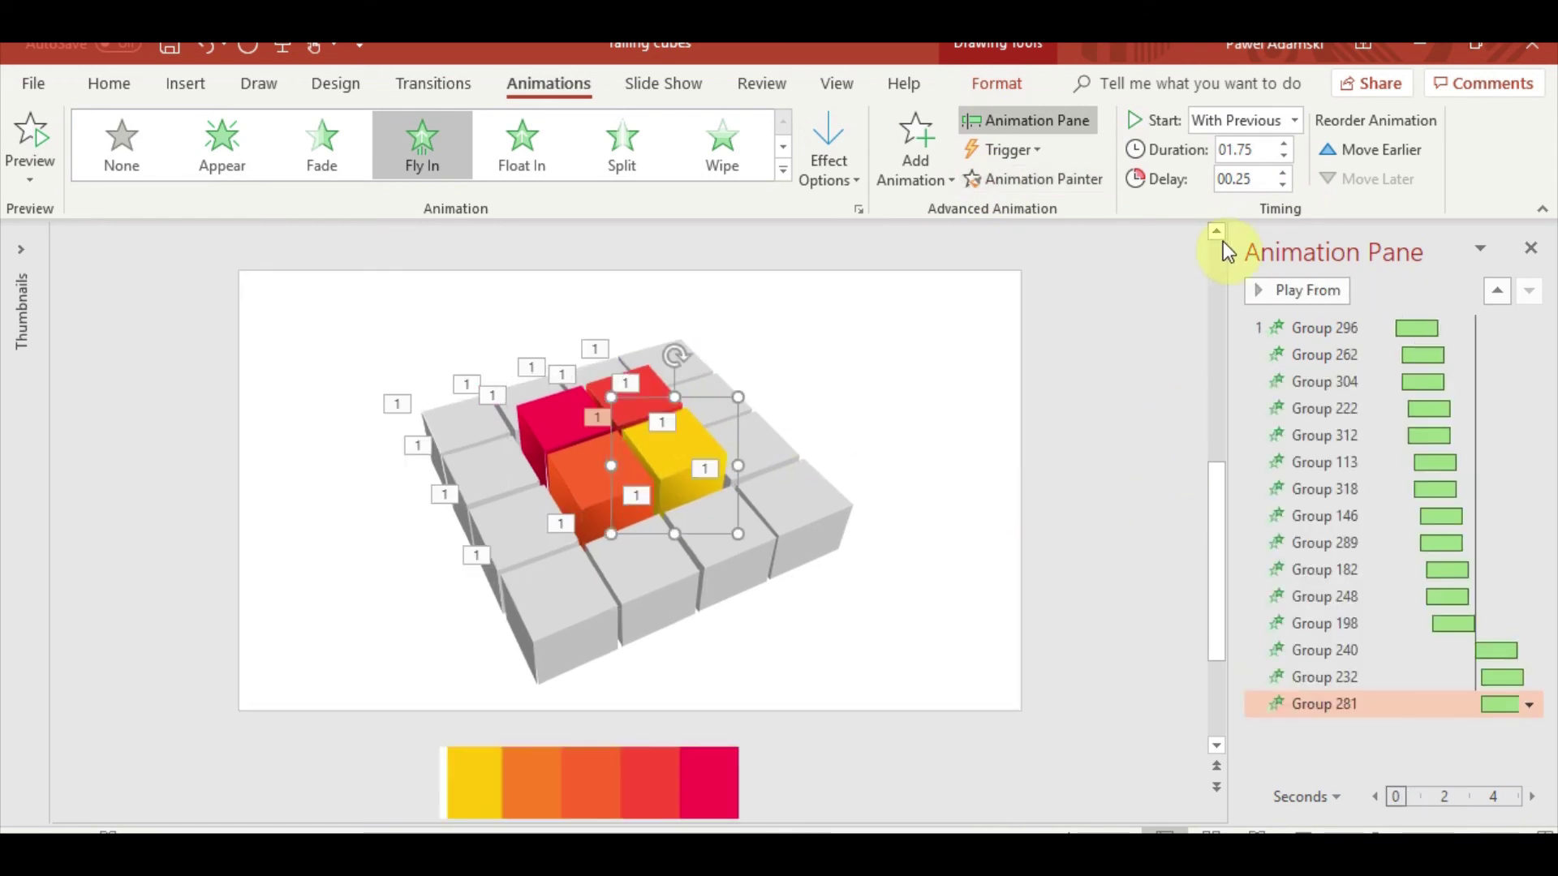
pyautogui.click(1282, 174)
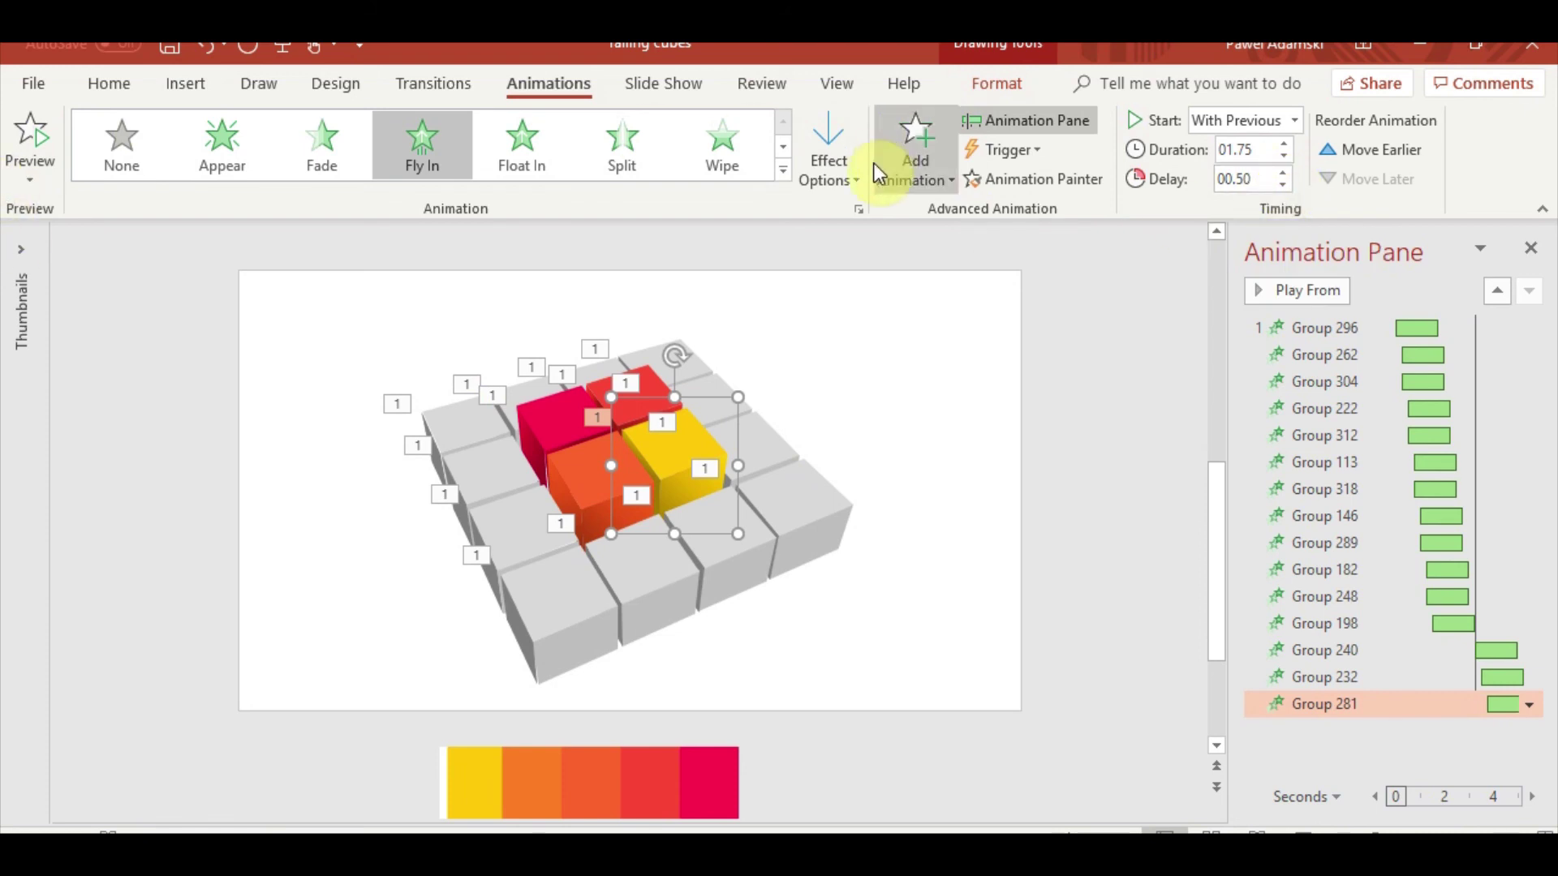
pyautogui.click(991, 179)
pyautogui.click(568, 476)
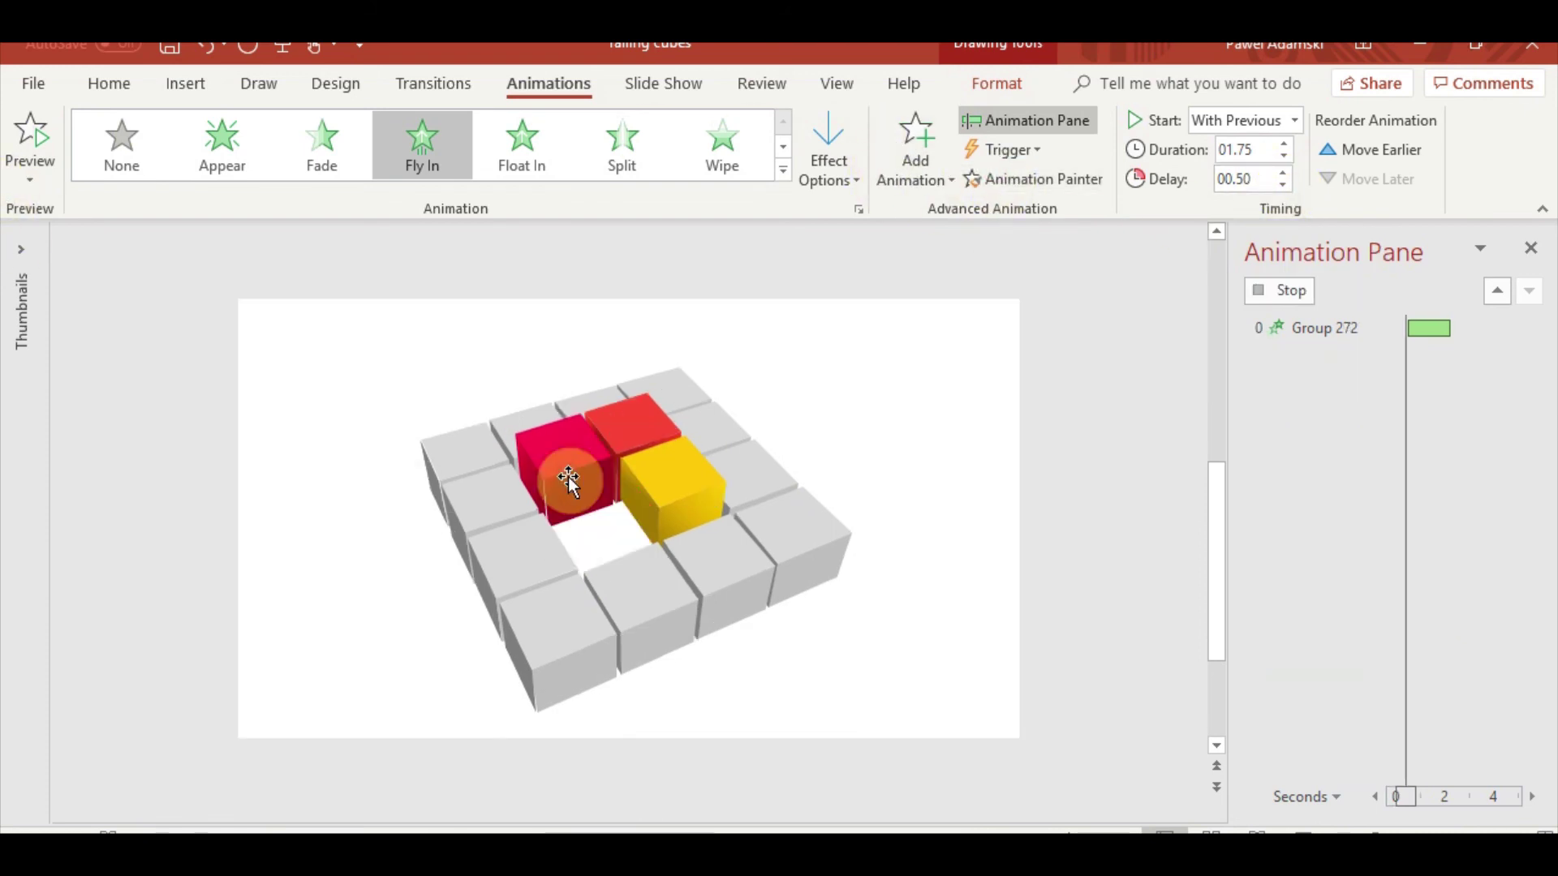
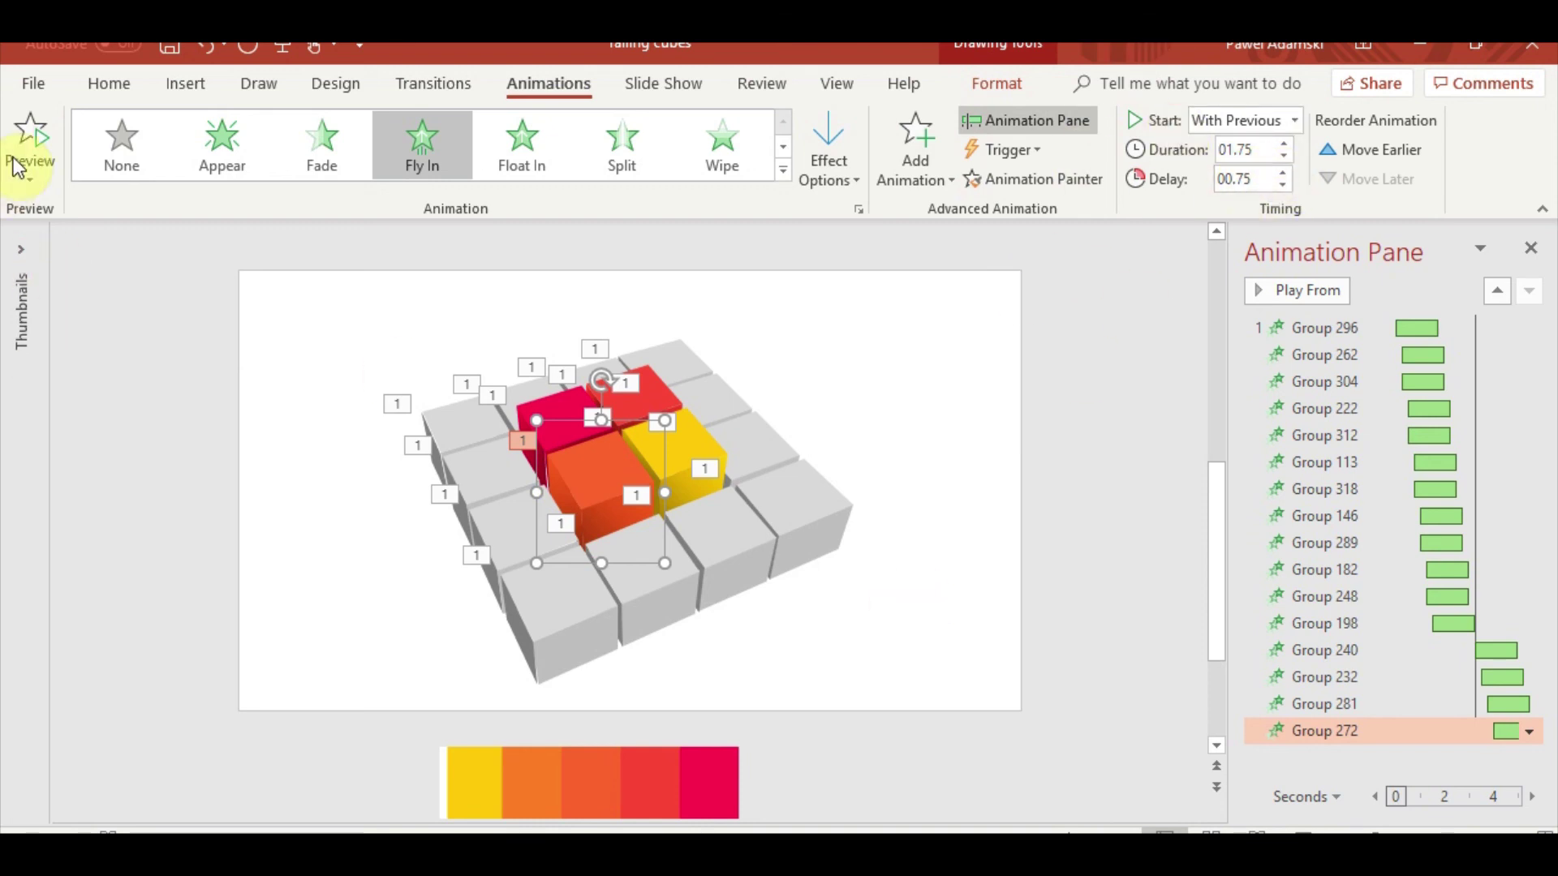
# - Preview the slide so the sixteen grey cube groups fly in one after another
pyautogui.click(38, 136)
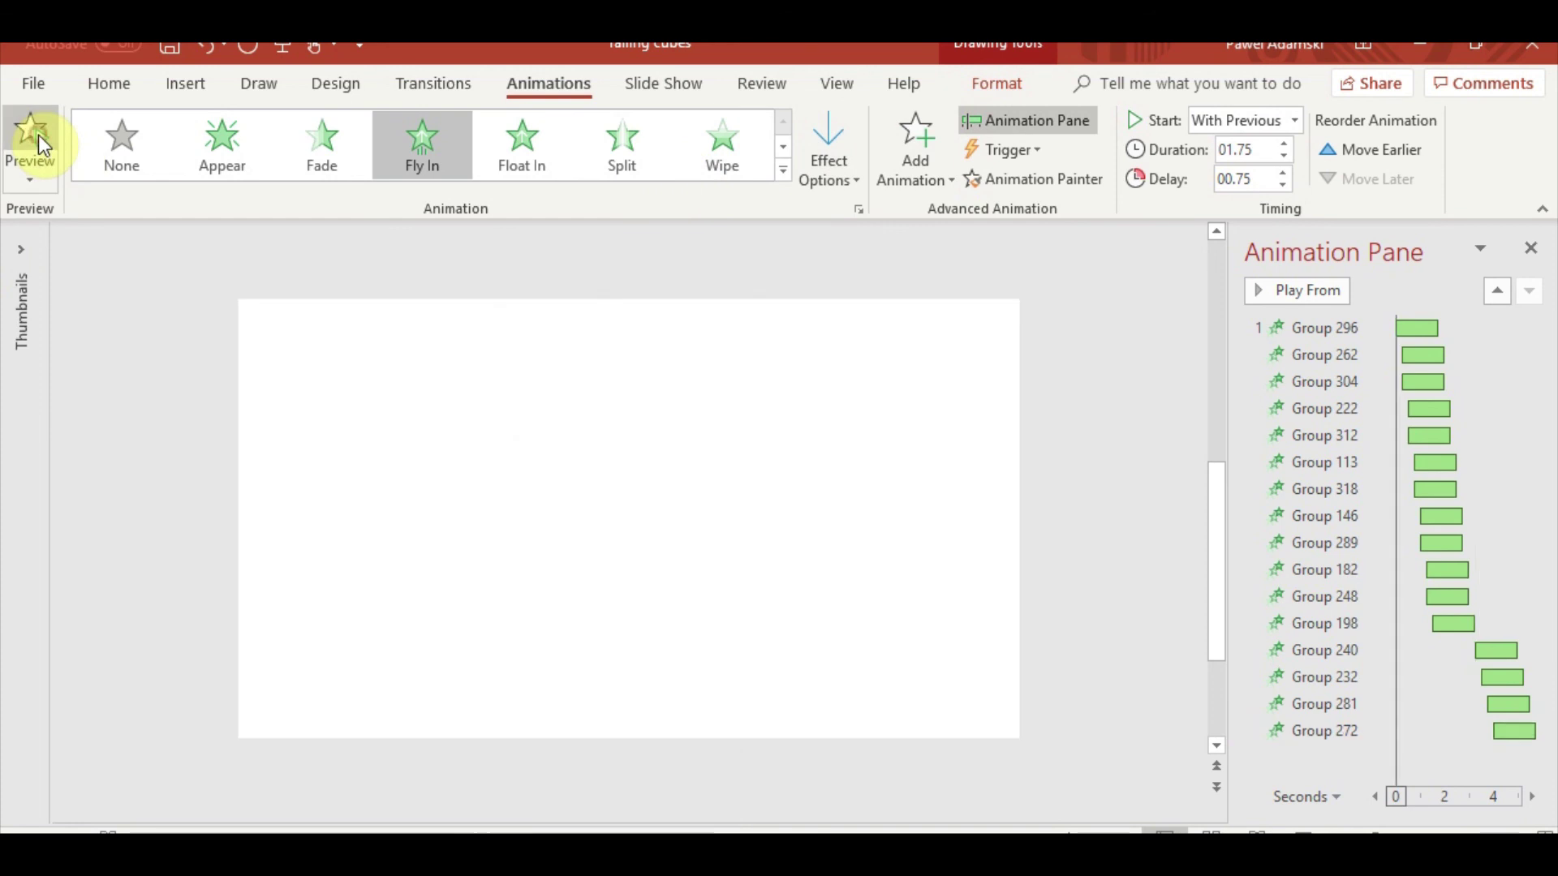
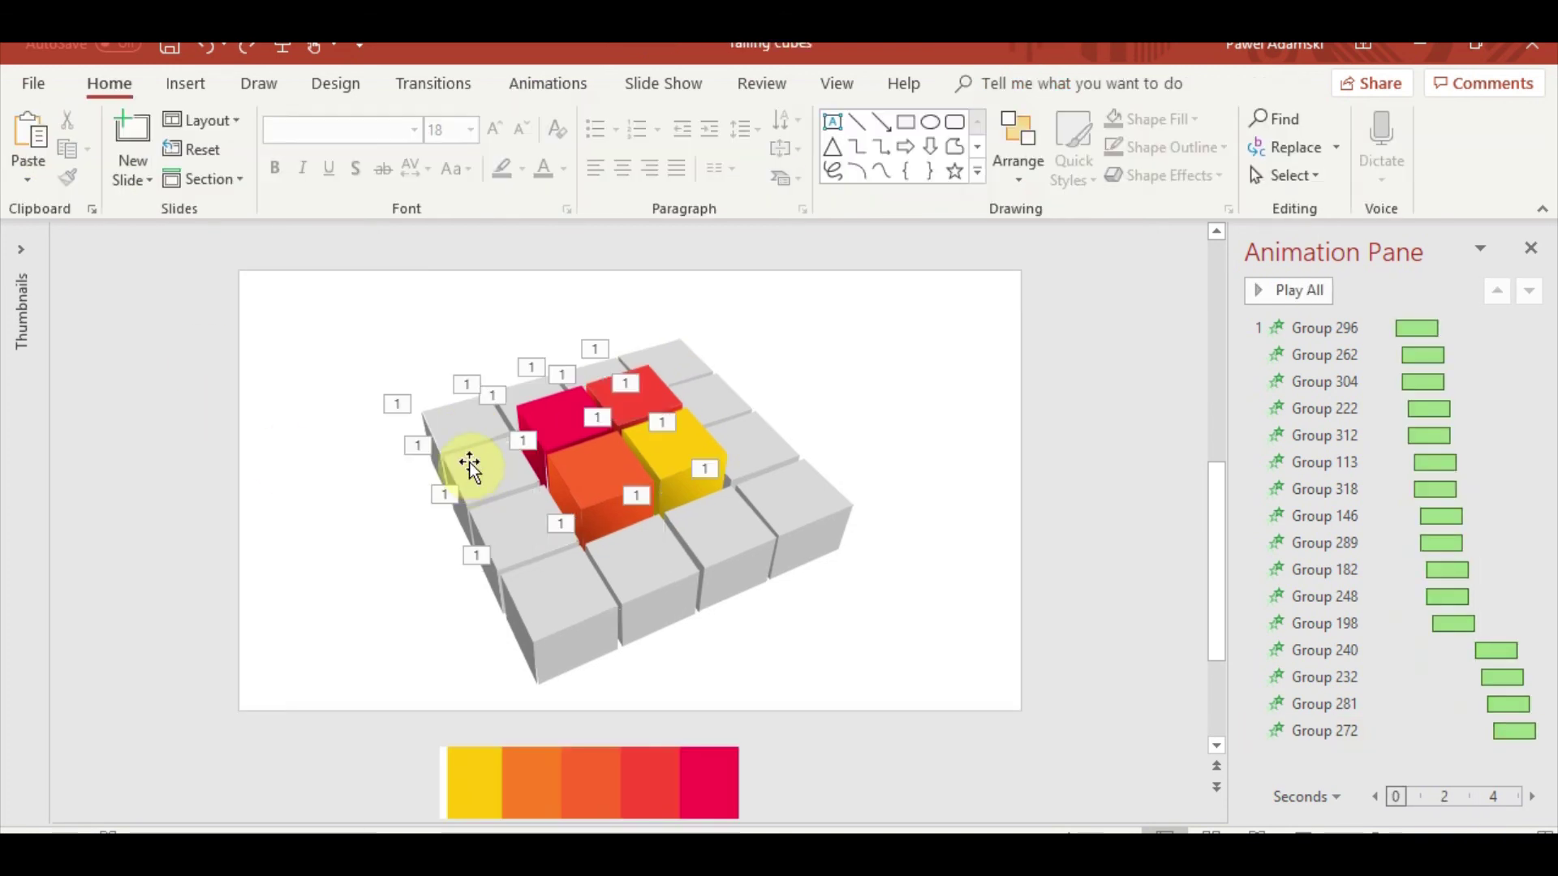
# - Insert the cloud-download, gear, box and clock stock icons, then drag them down to a small size
pyautogui.click(171, 92)
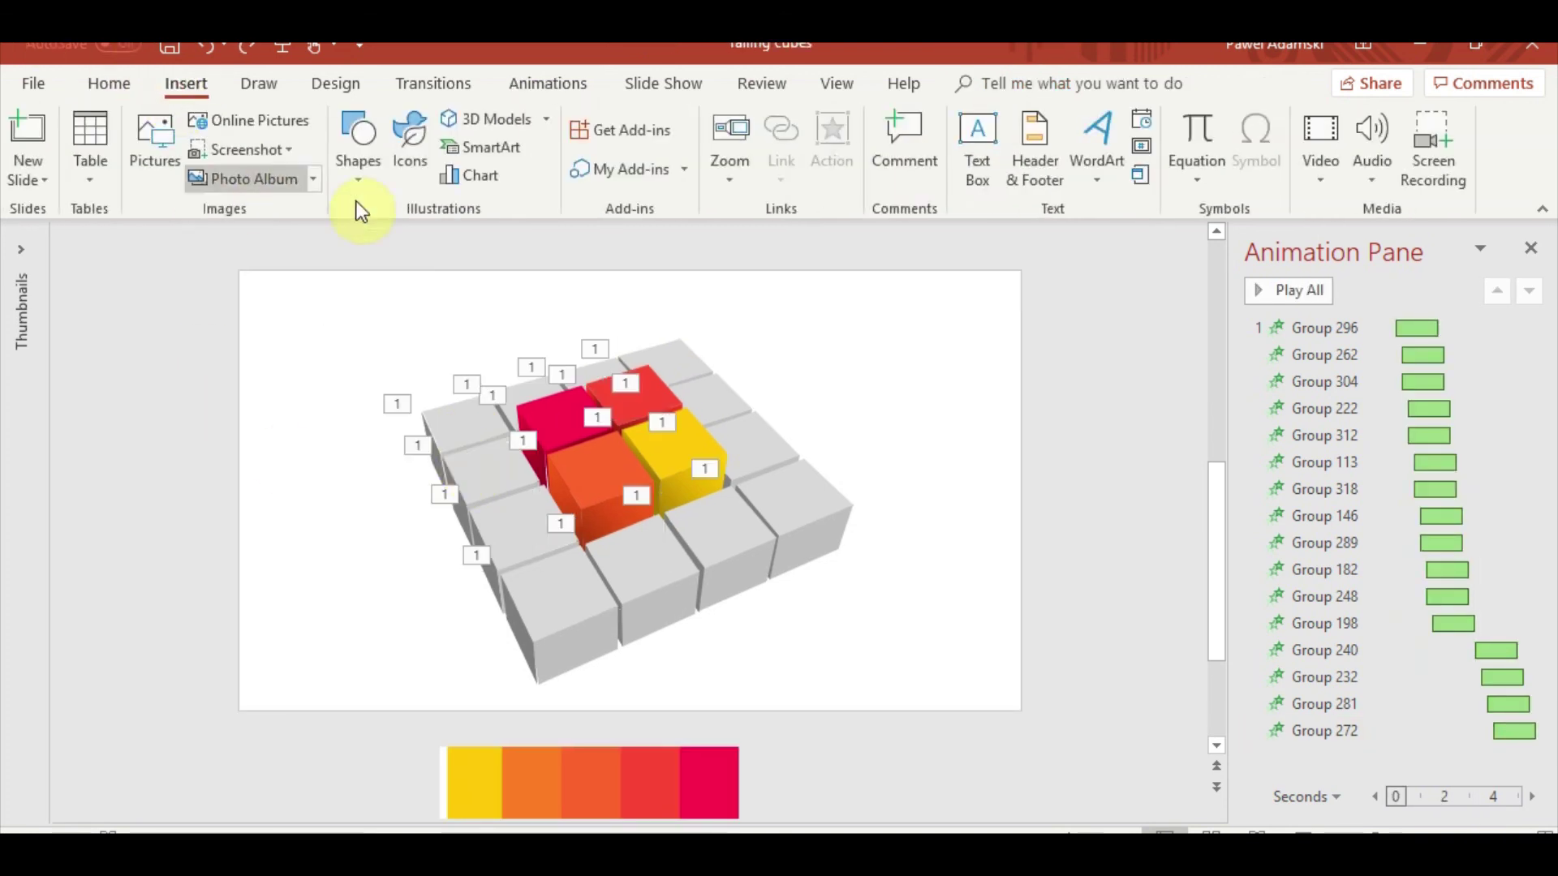
pyautogui.click(399, 165)
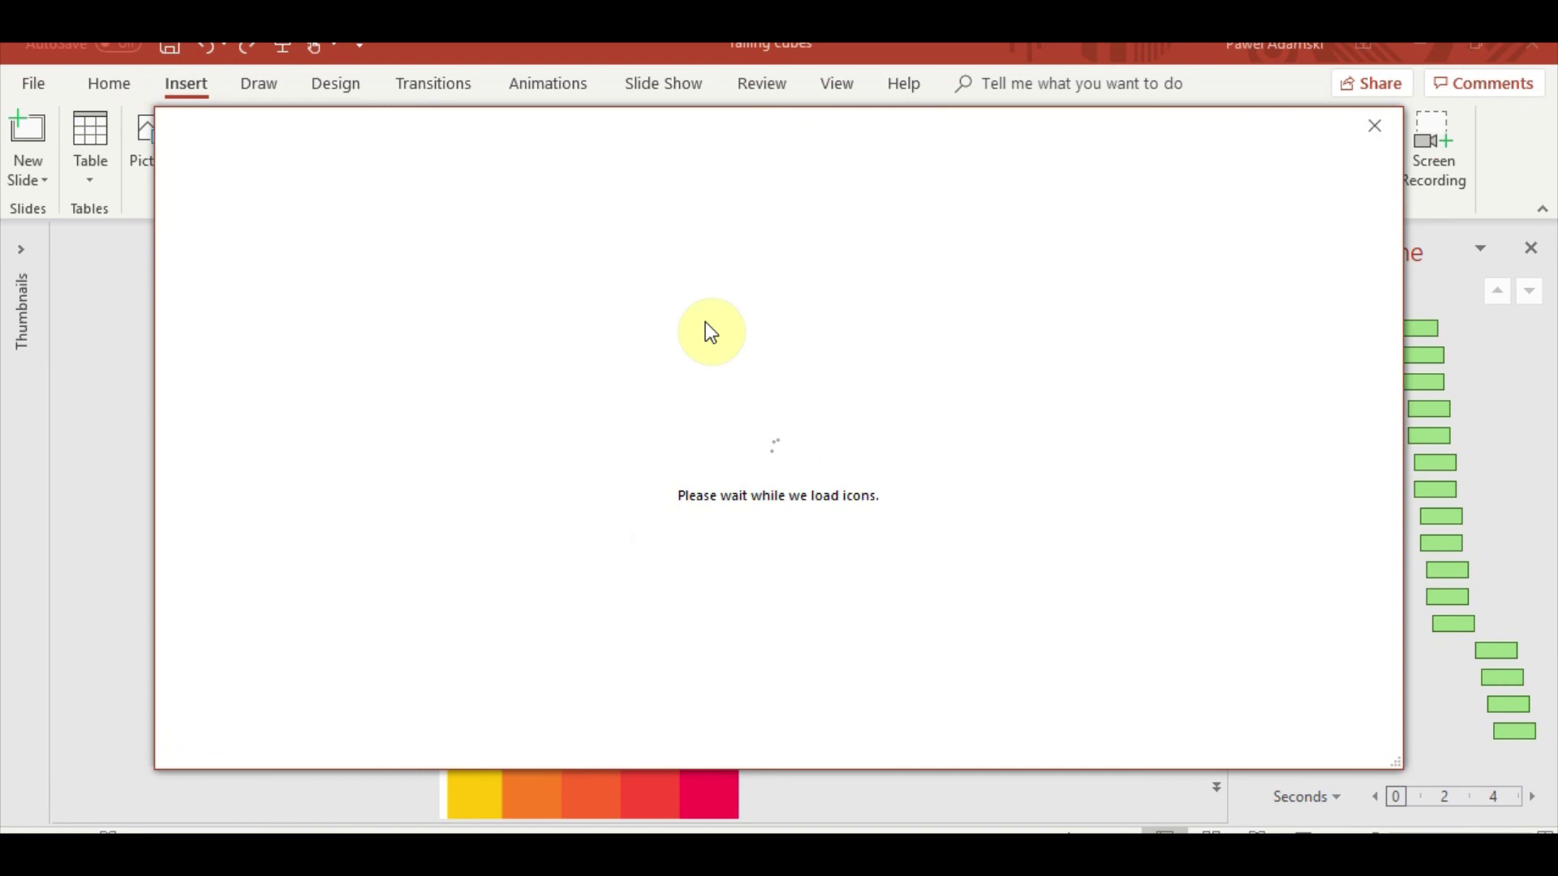
pyautogui.scroll(-3, 909, 478)
pyautogui.scroll(-3, 903, 482)
pyautogui.scroll(-3, 903, 482)
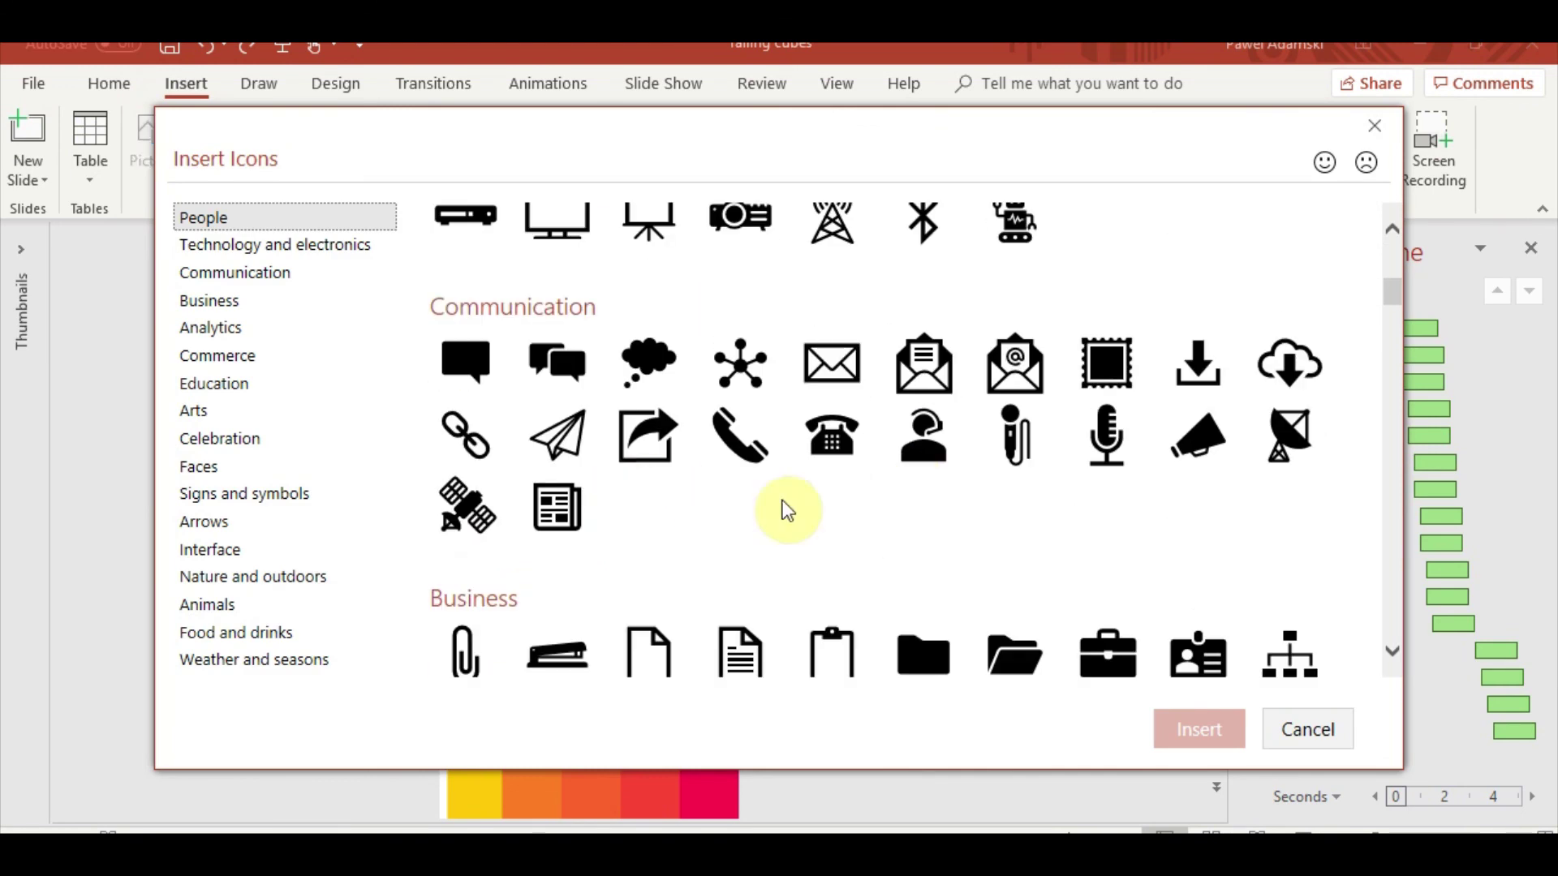
pyautogui.click(1288, 359)
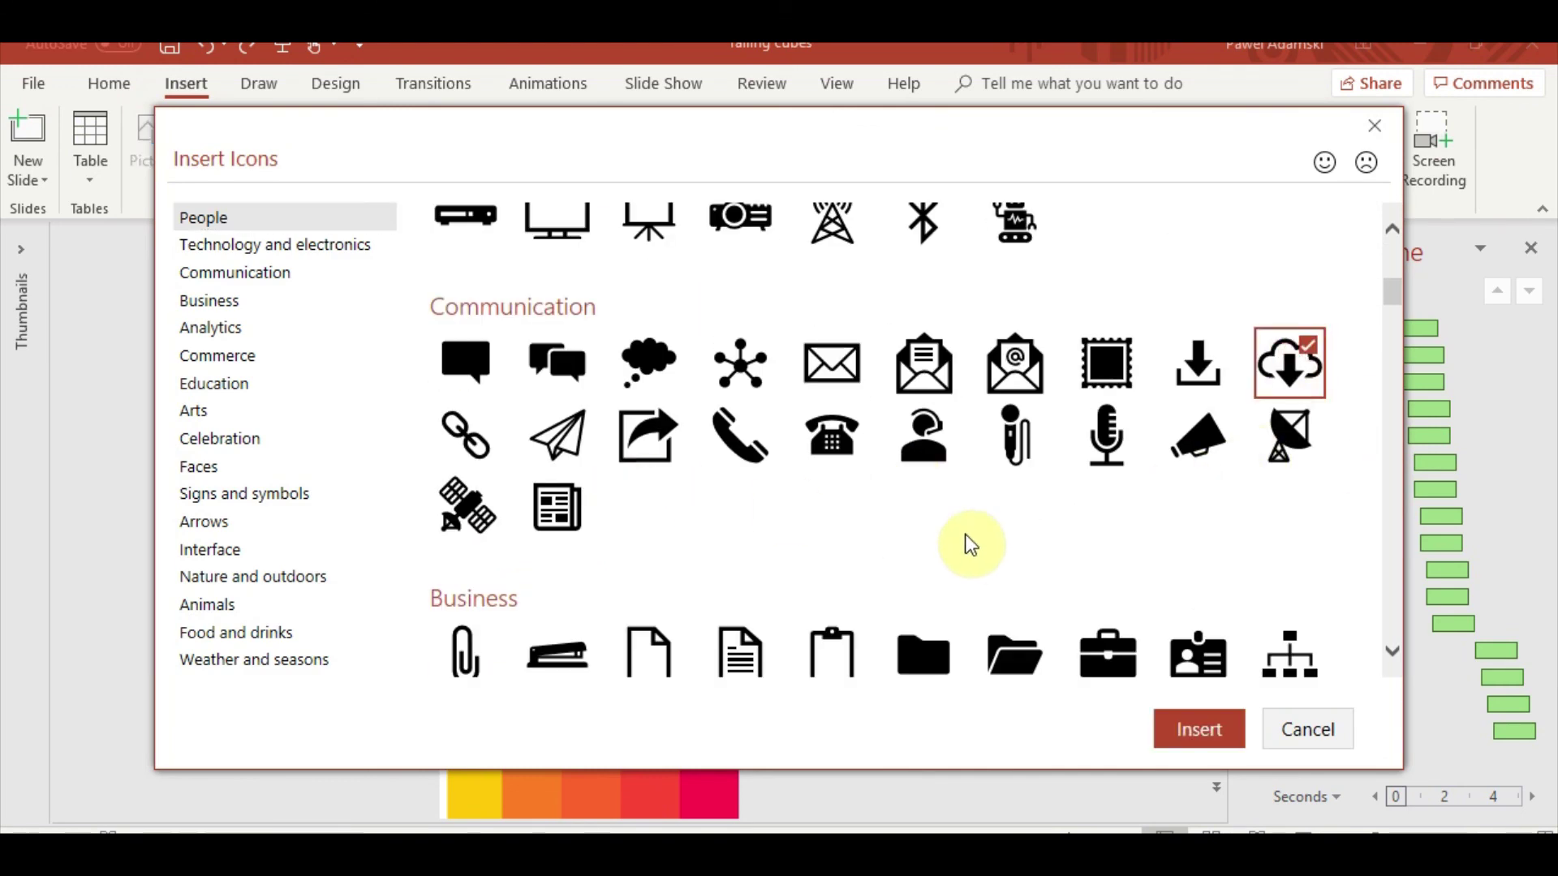
pyautogui.scroll(-3, 860, 573)
pyautogui.scroll(-2, 854, 572)
pyautogui.scroll(-1, 850, 566)
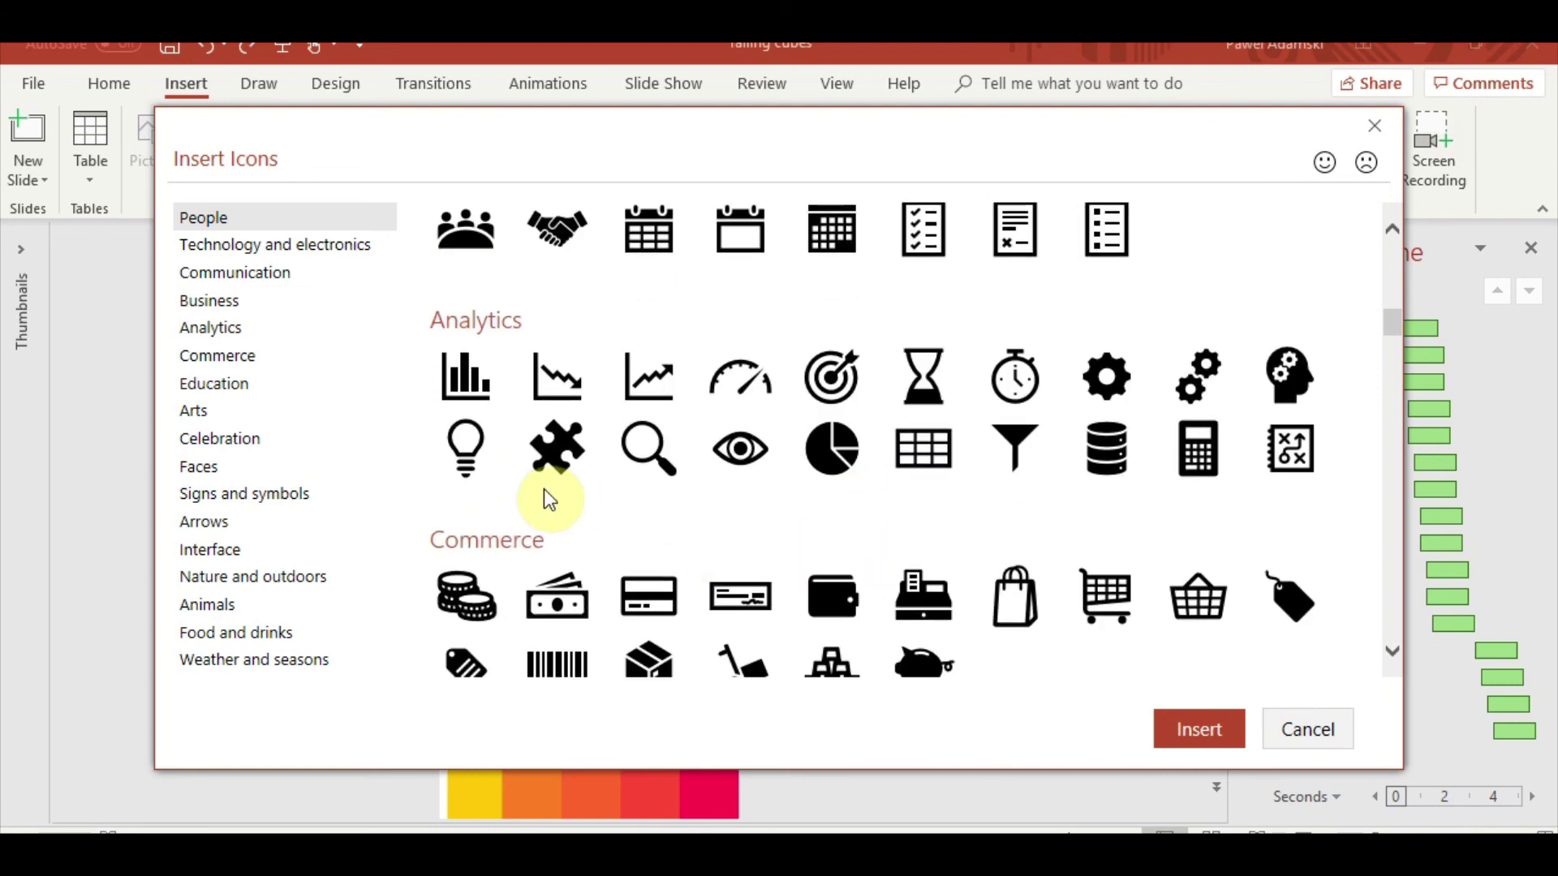
pyautogui.click(1106, 374)
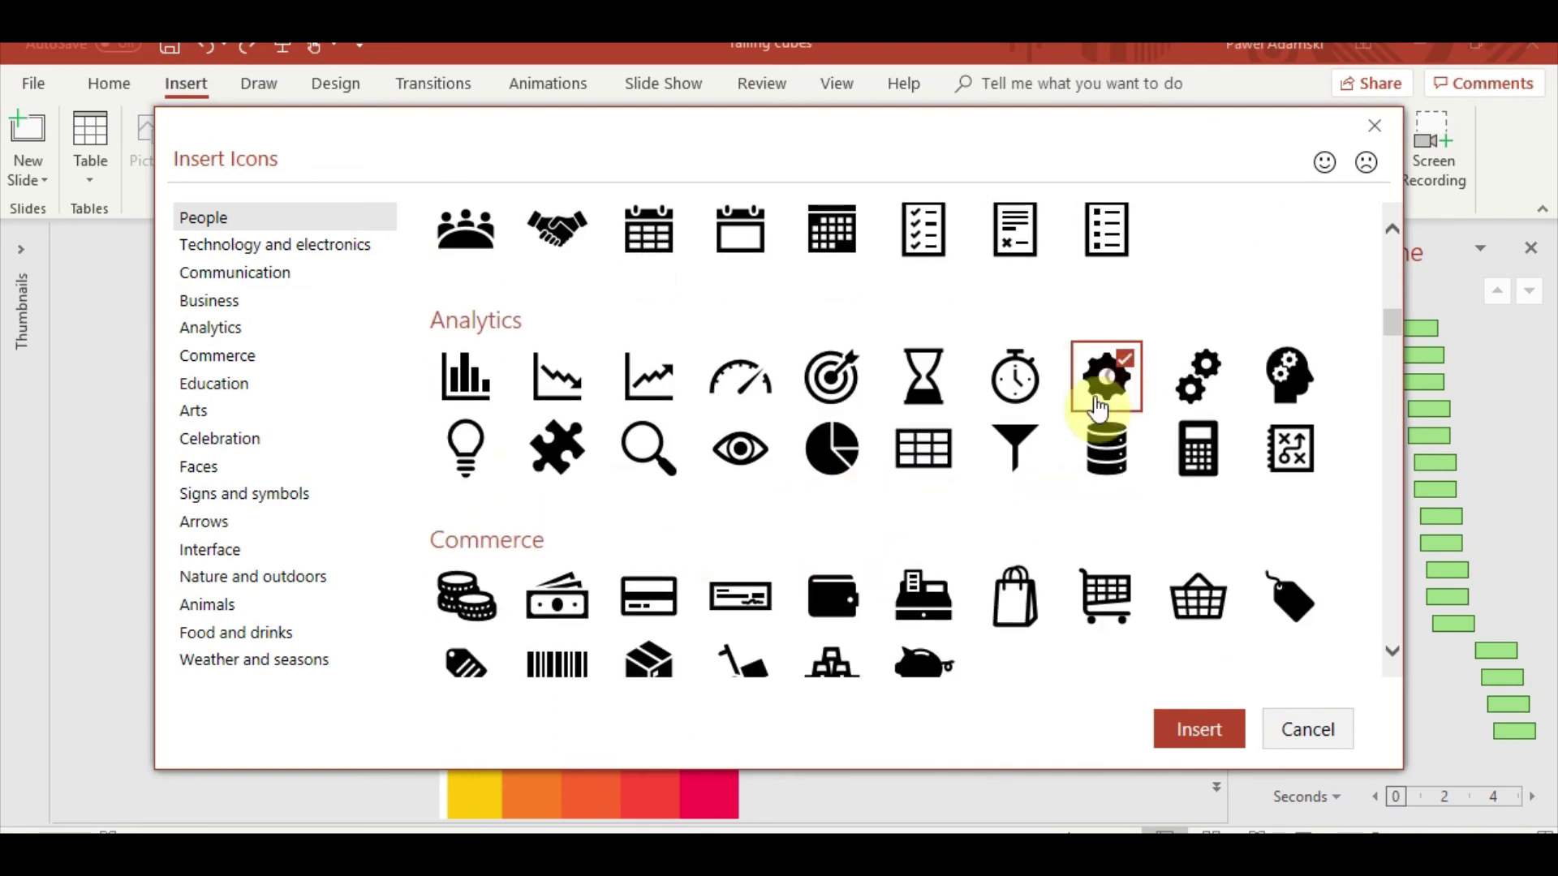
pyautogui.scroll(-3, 915, 542)
pyautogui.scroll(-2, 915, 542)
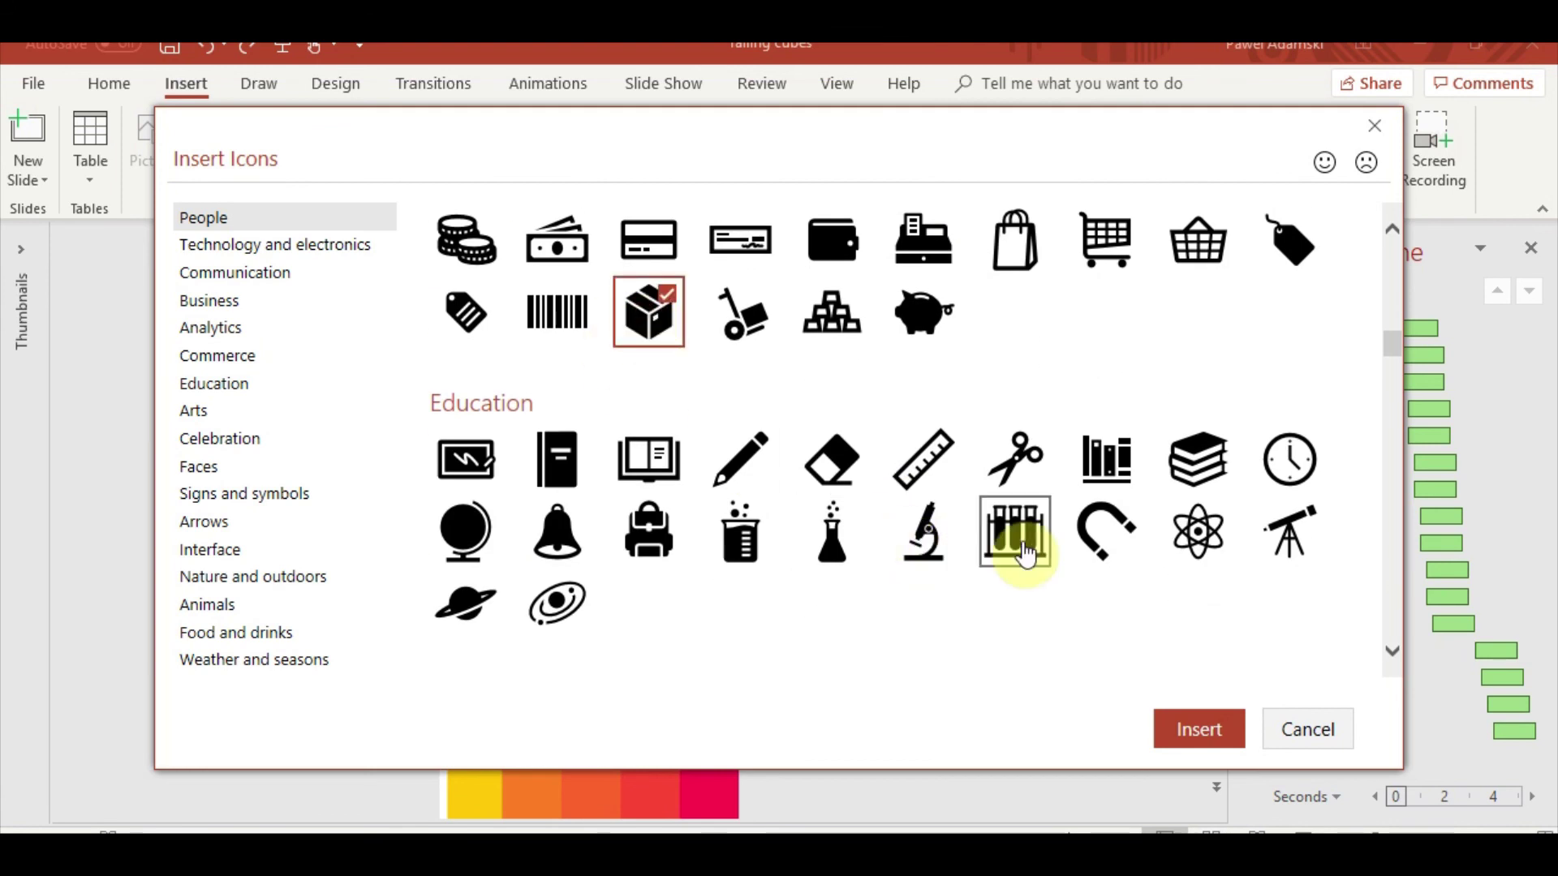
pyautogui.scroll(-2, 1100, 578)
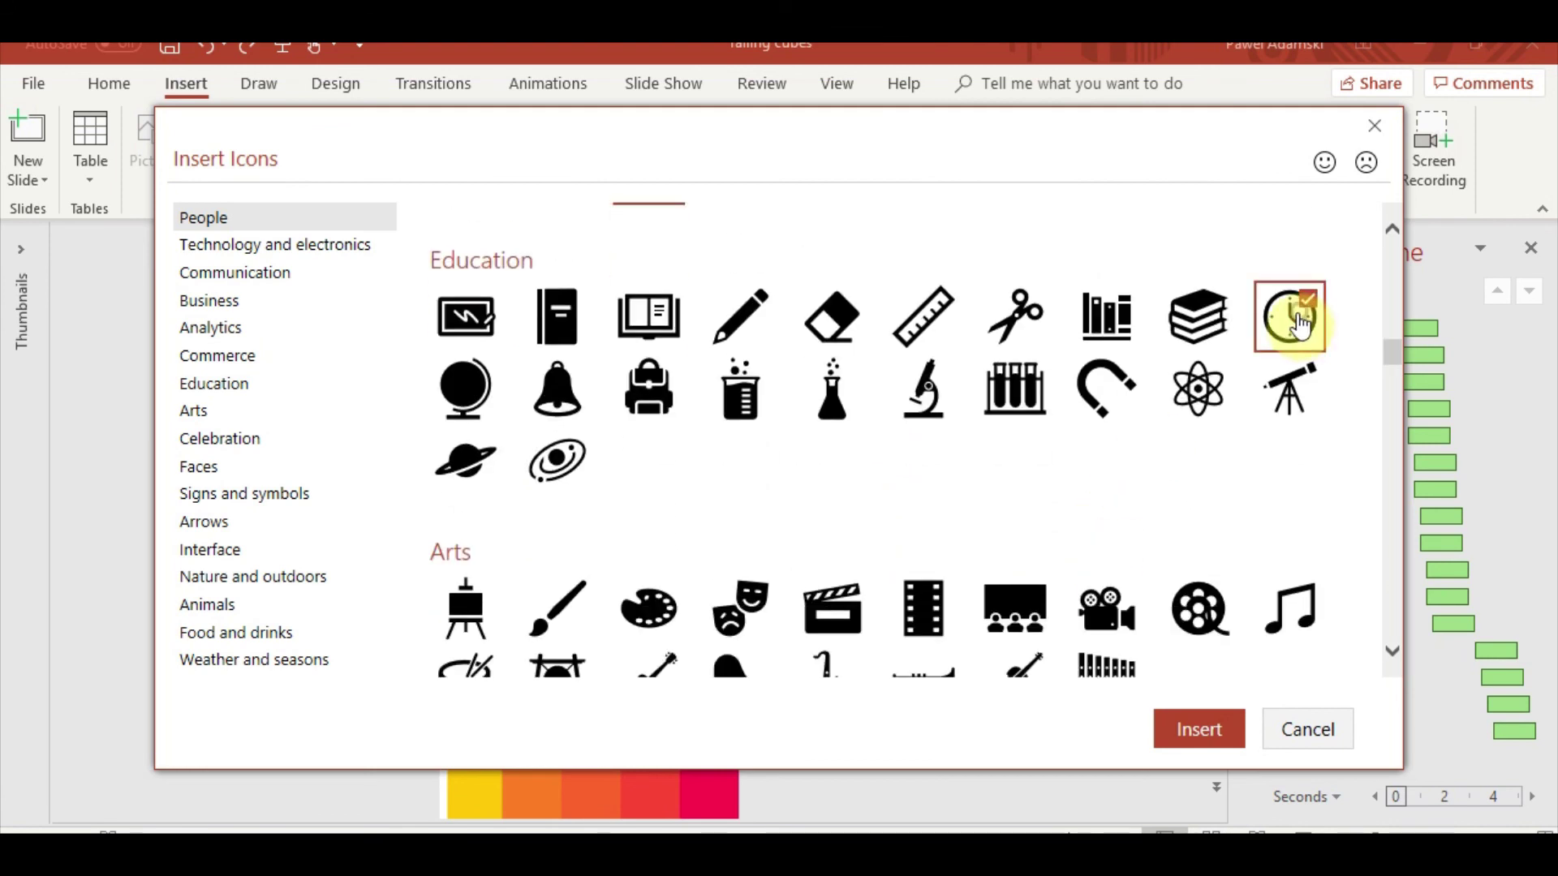
pyautogui.click(1205, 734)
pyautogui.moveTo(689, 549)
pyautogui.mouseDown()
pyautogui.moveTo(665, 528)
pyautogui.moveTo(974, 422)
pyautogui.mouseUp()
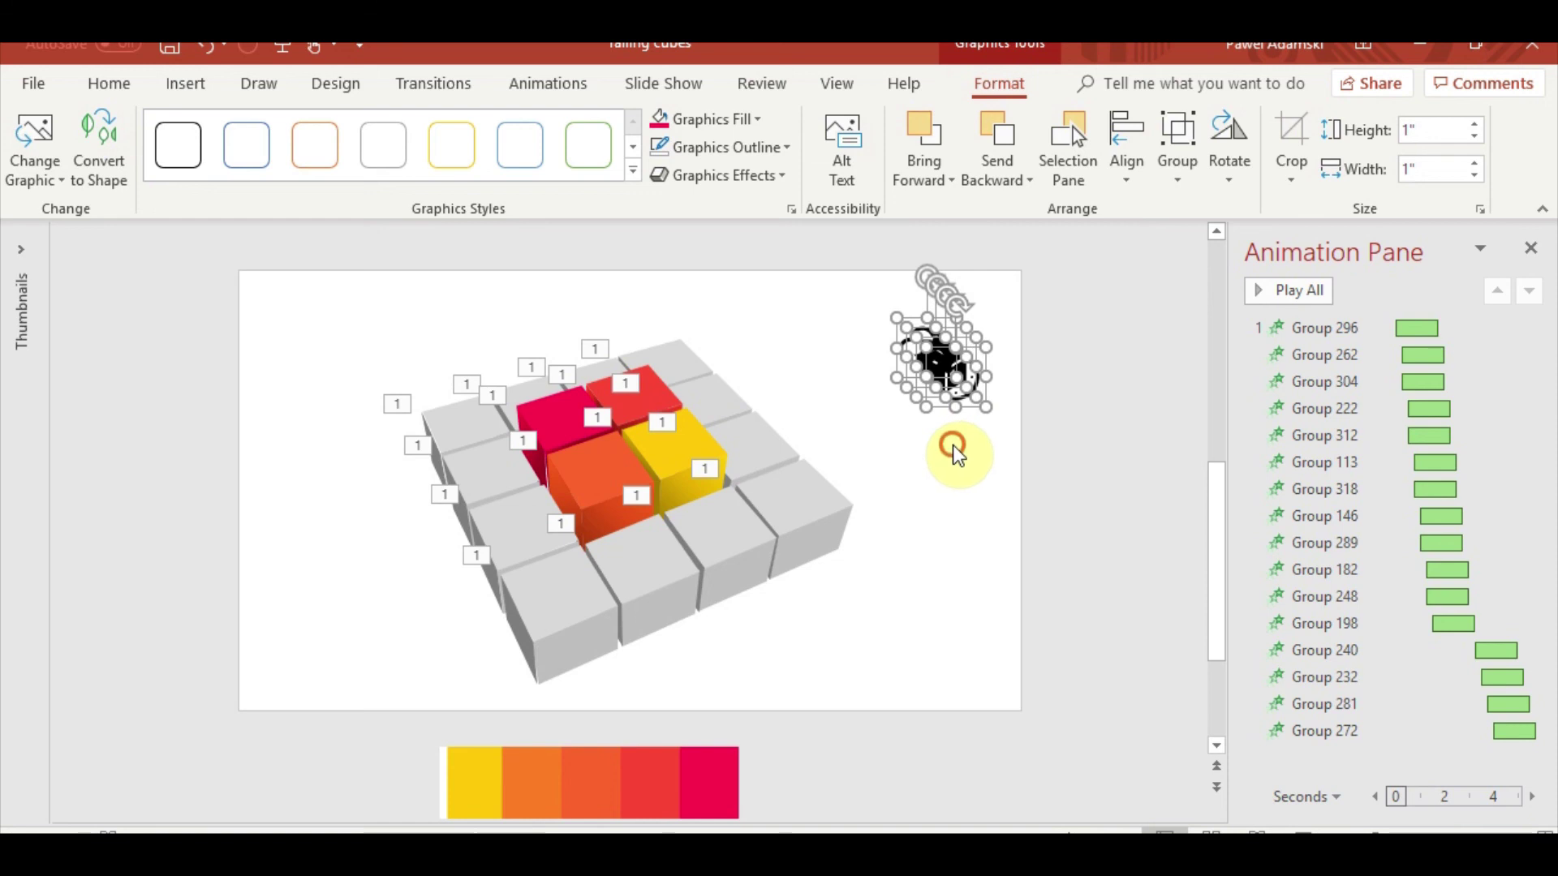
# - Move the gear icon onto the yellow cube and fill it white
pyautogui.click(965, 442)
pyautogui.moveTo(845, 343); pyautogui.dragTo(608, 430)
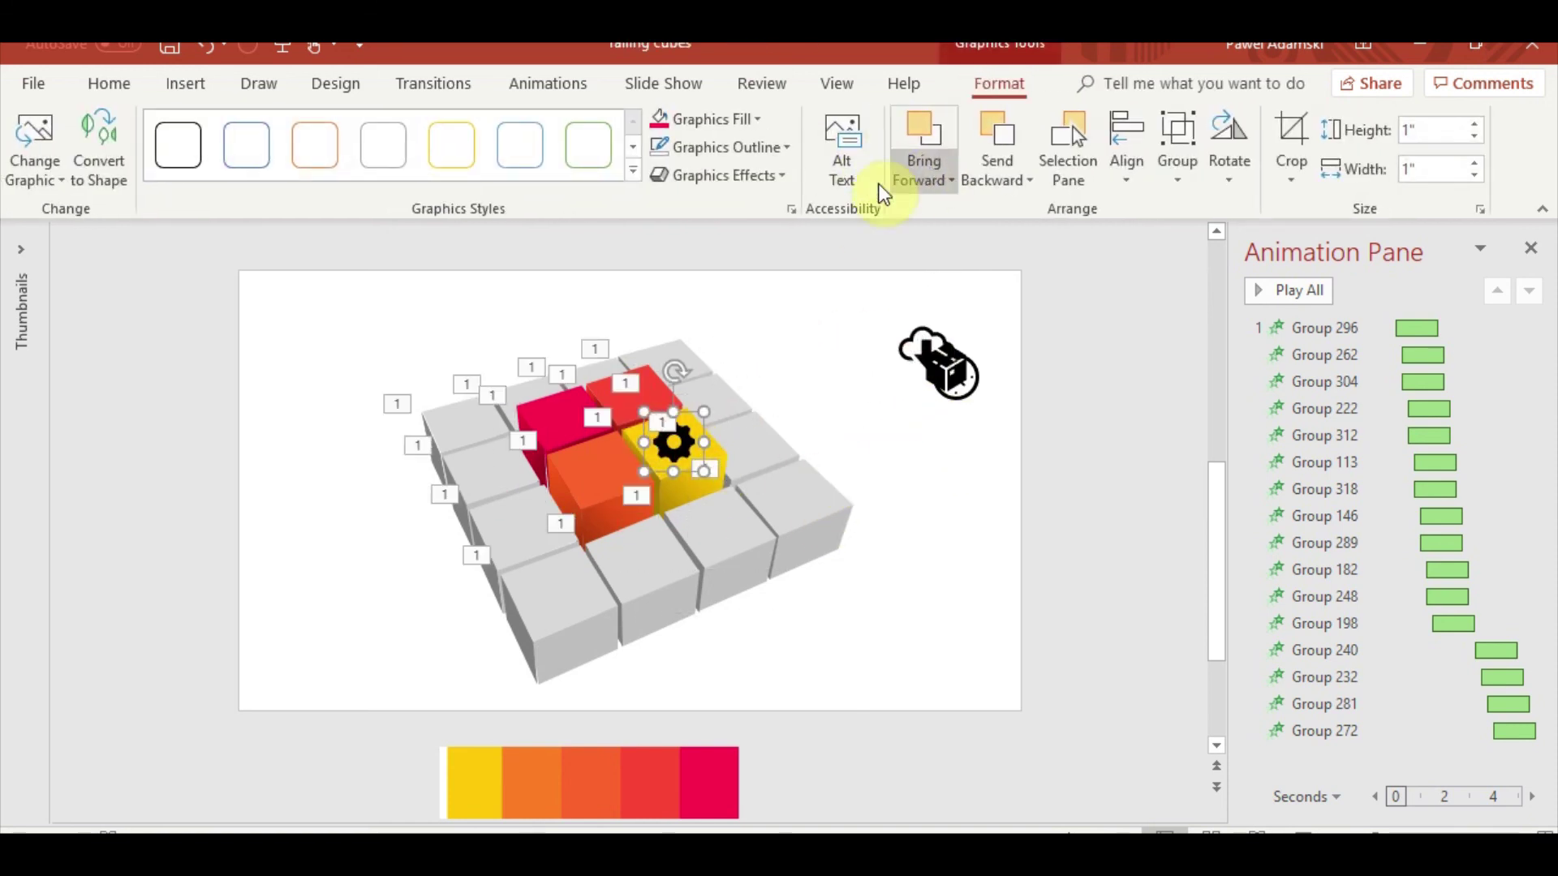
pyautogui.click(757, 119)
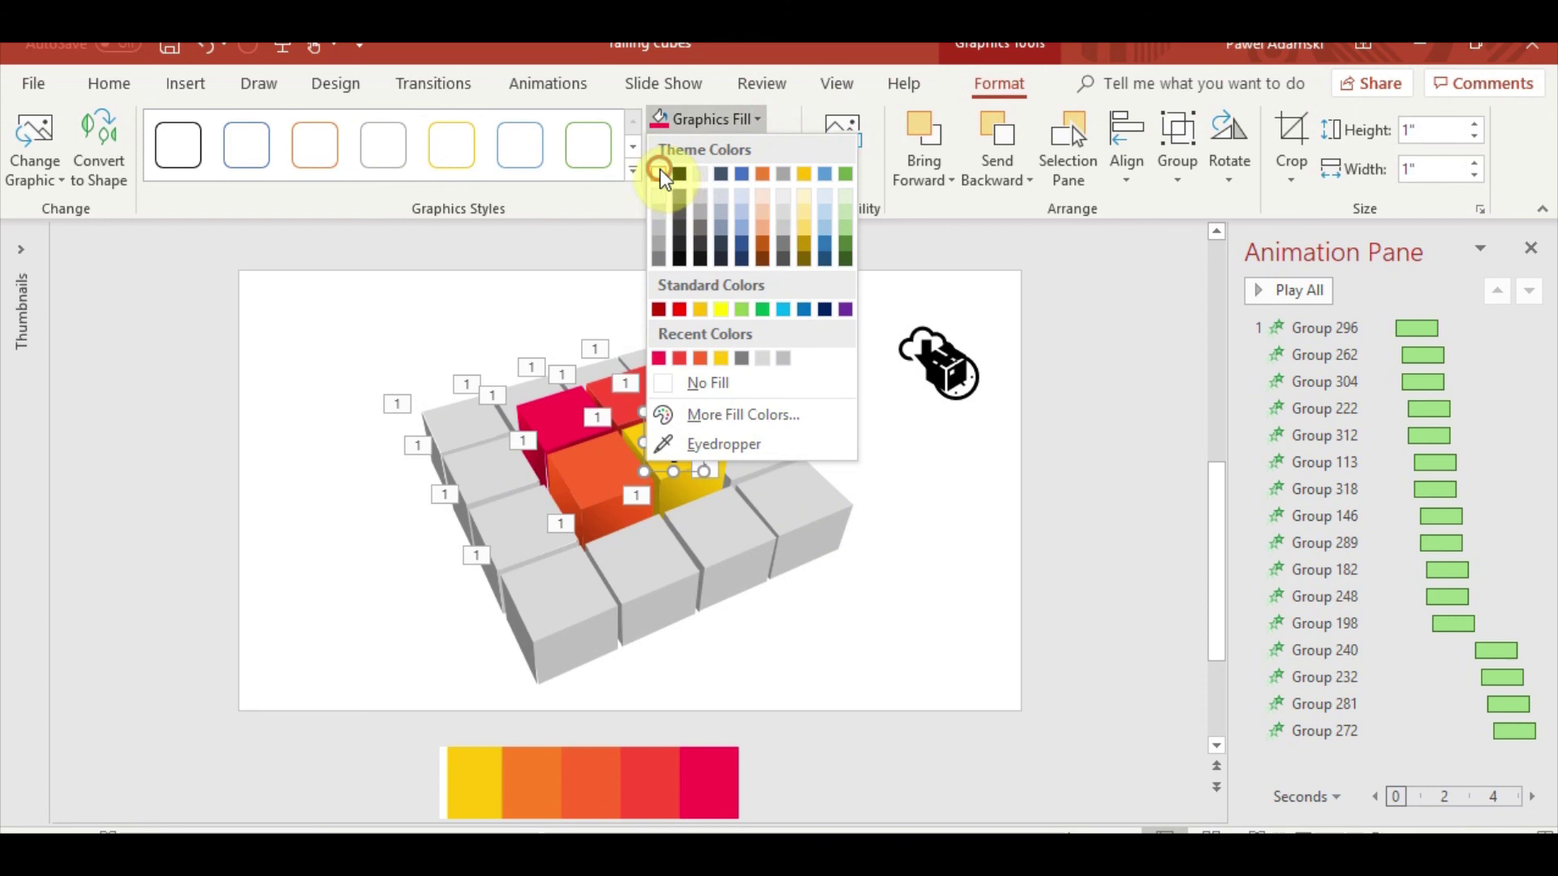
pyautogui.click(660, 168)
pyautogui.click(782, 148)
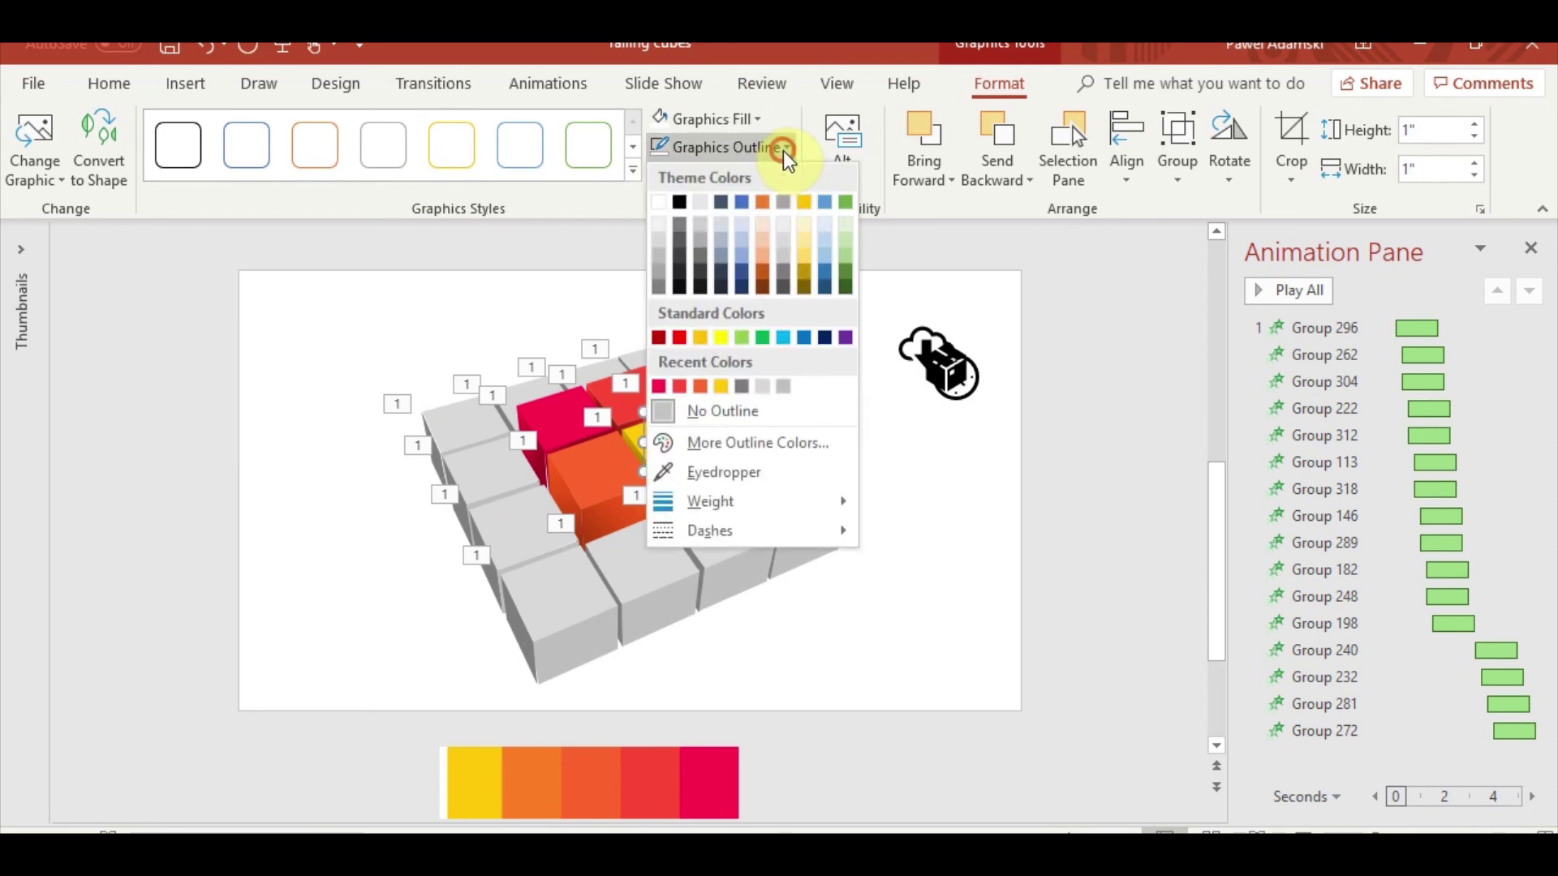
pyautogui.click(754, 146)
# - Tilt the gear with a Parallel 3-D rotation preset
pyautogui.click(771, 175)
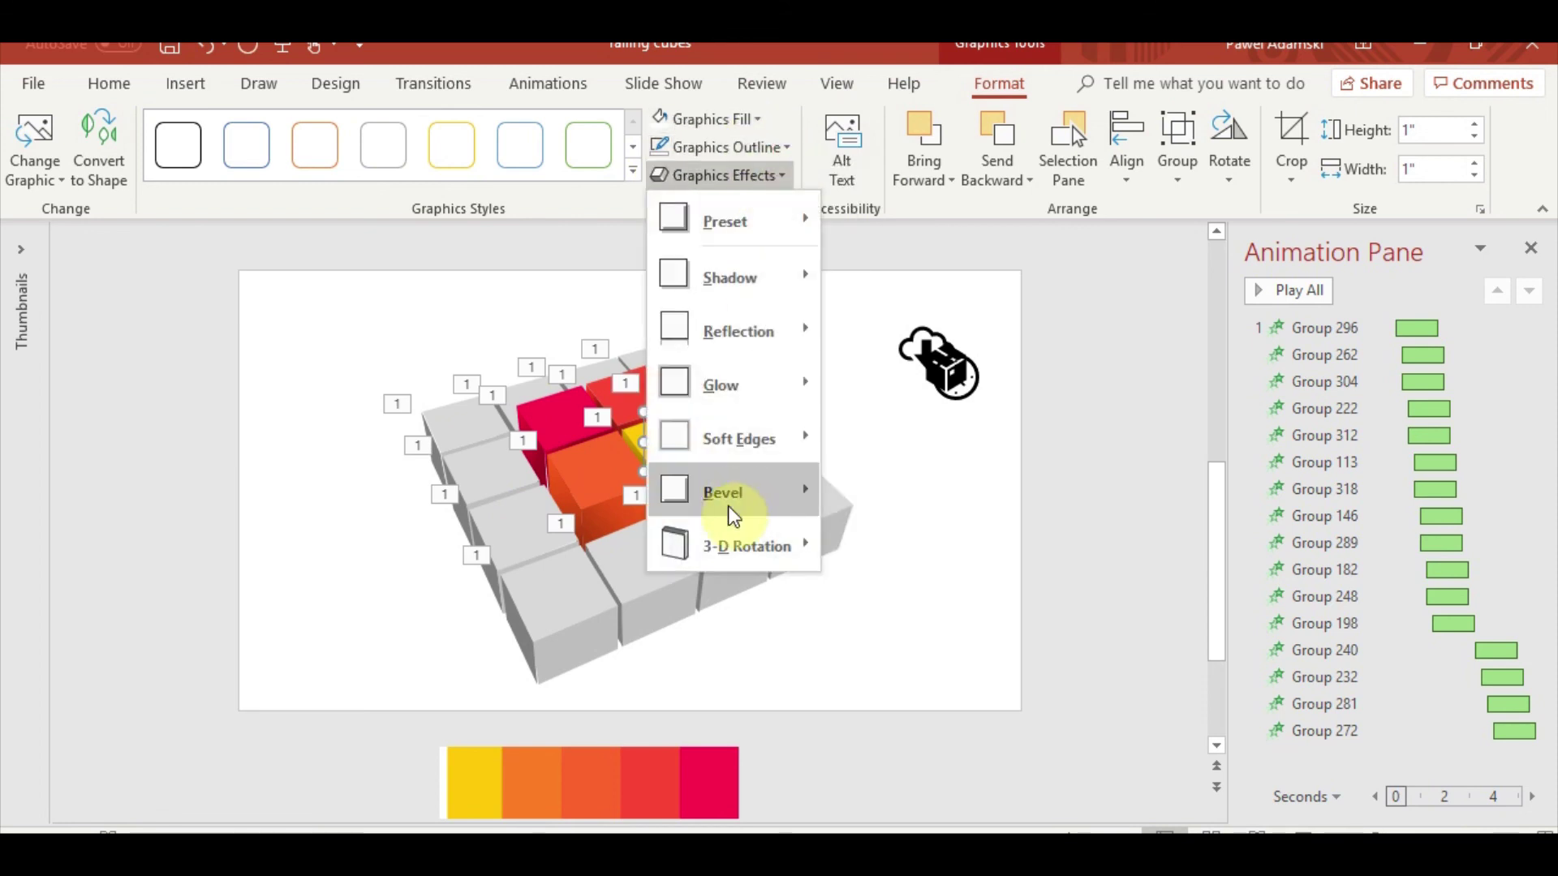
pyautogui.moveTo(736, 545)
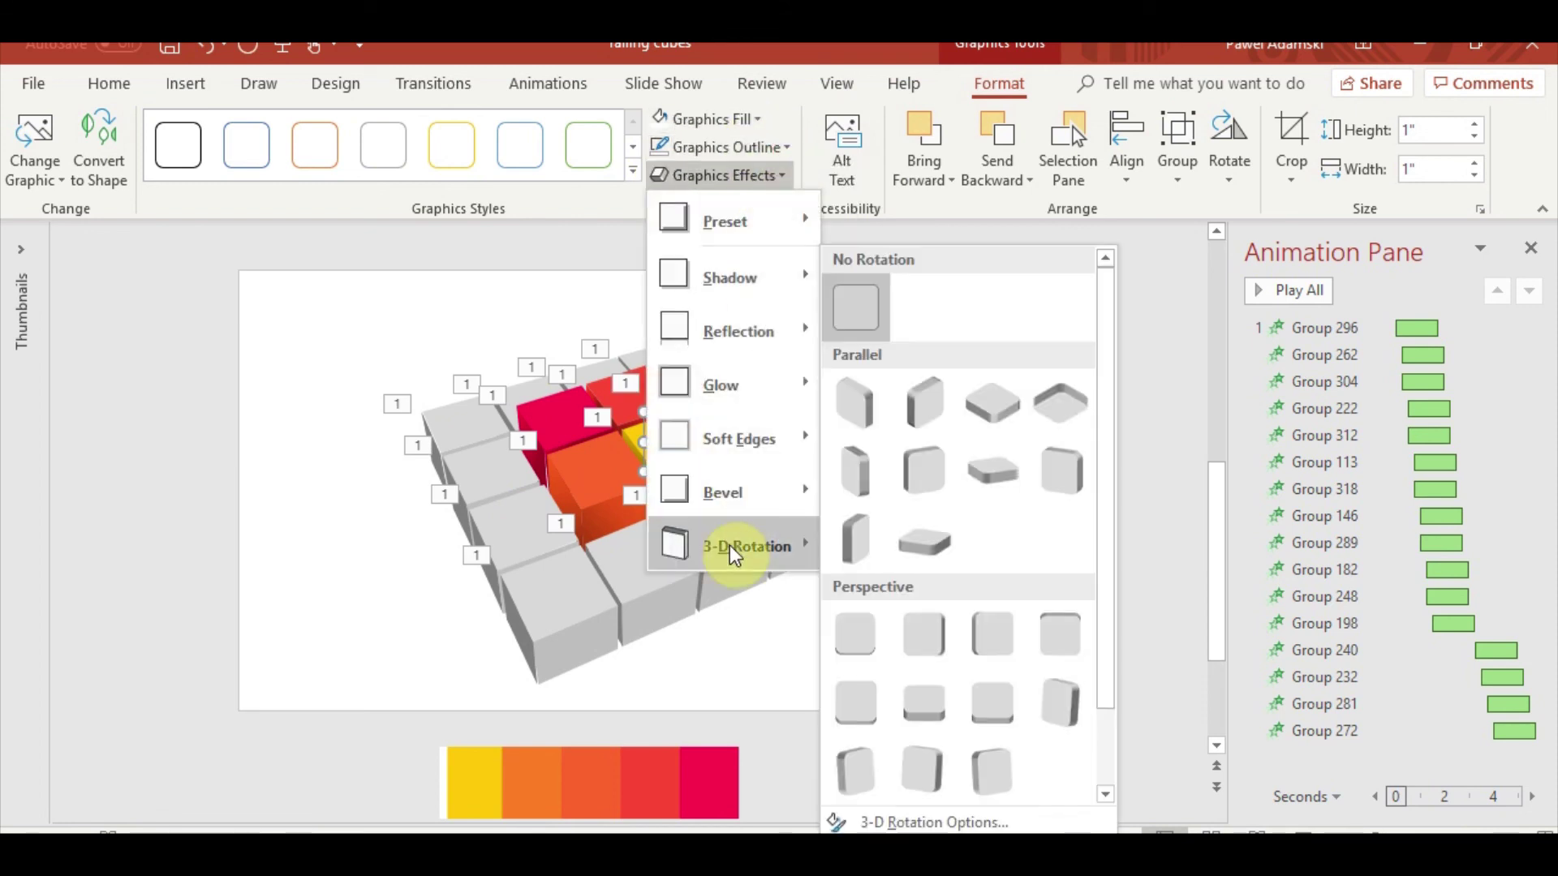
pyautogui.click(990, 407)
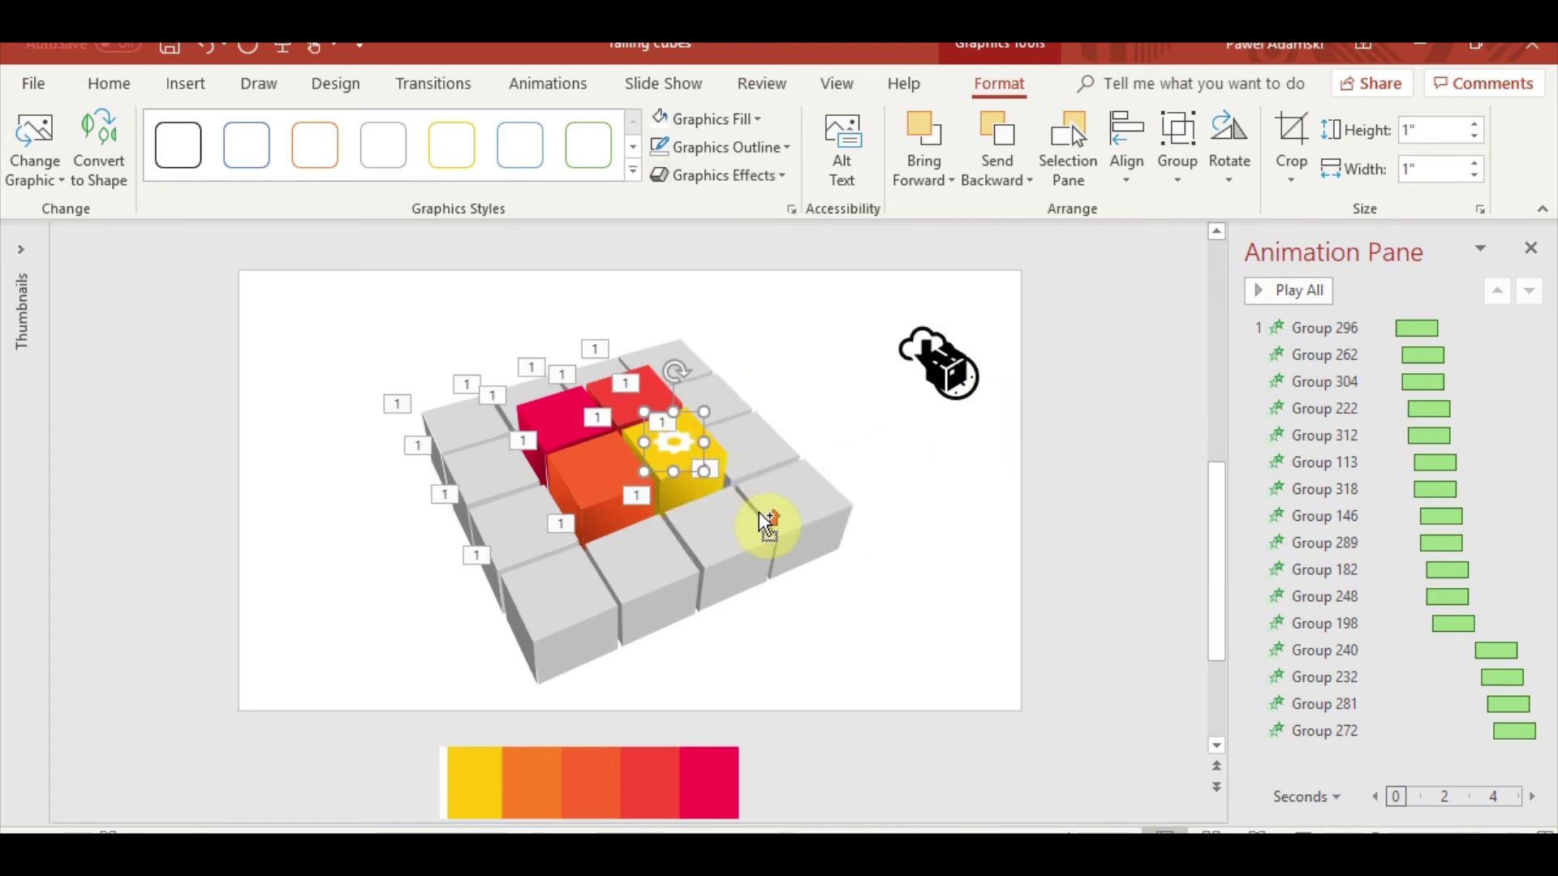
pyautogui.scroll(4, 735, 559)
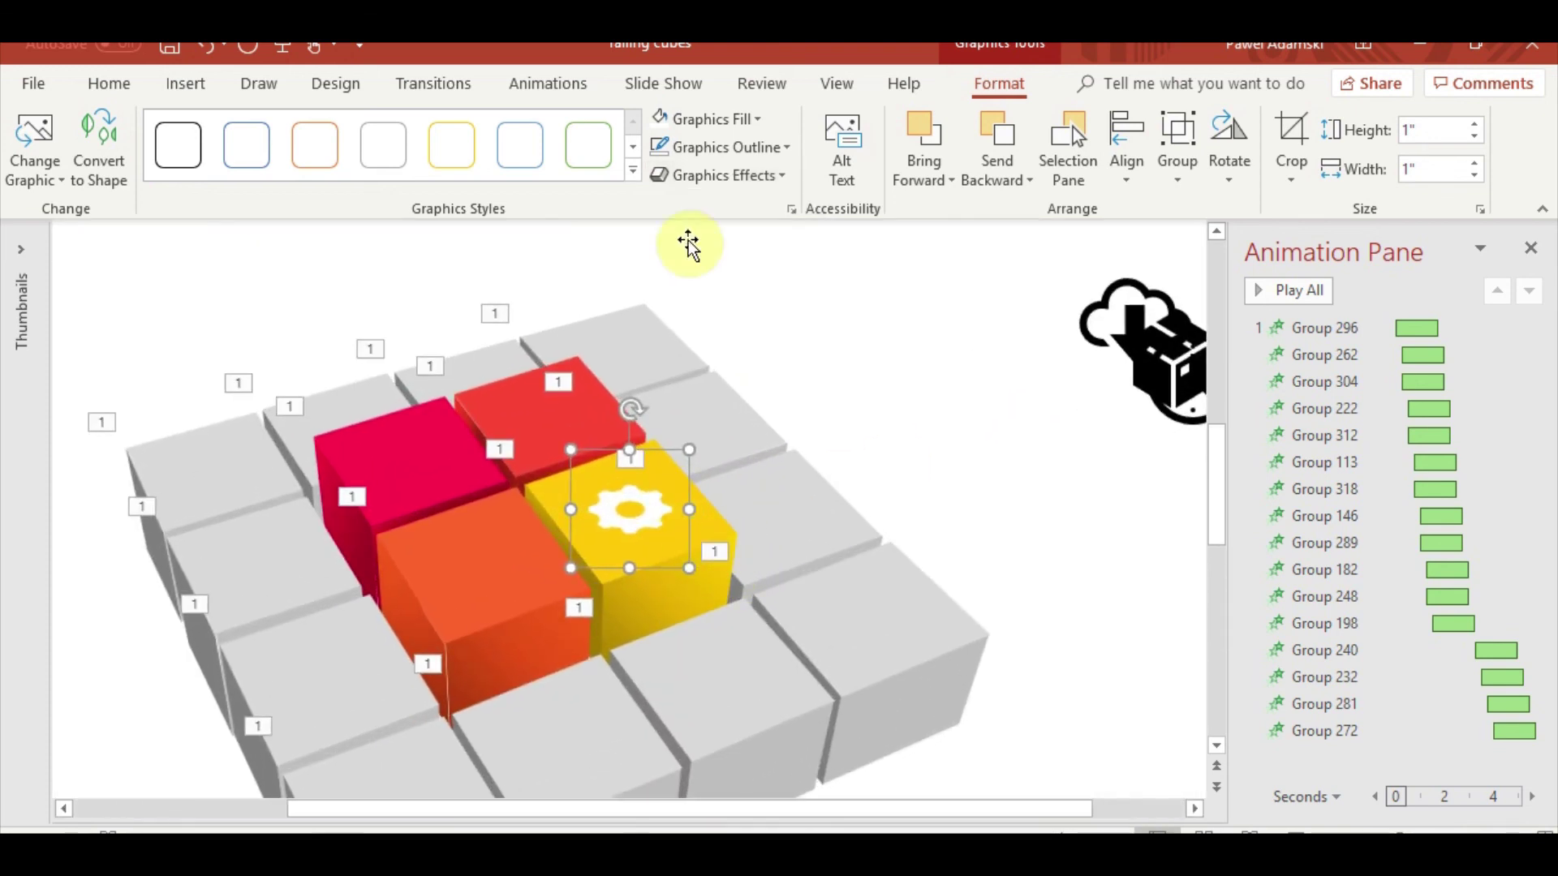
pyautogui.click(790, 210)
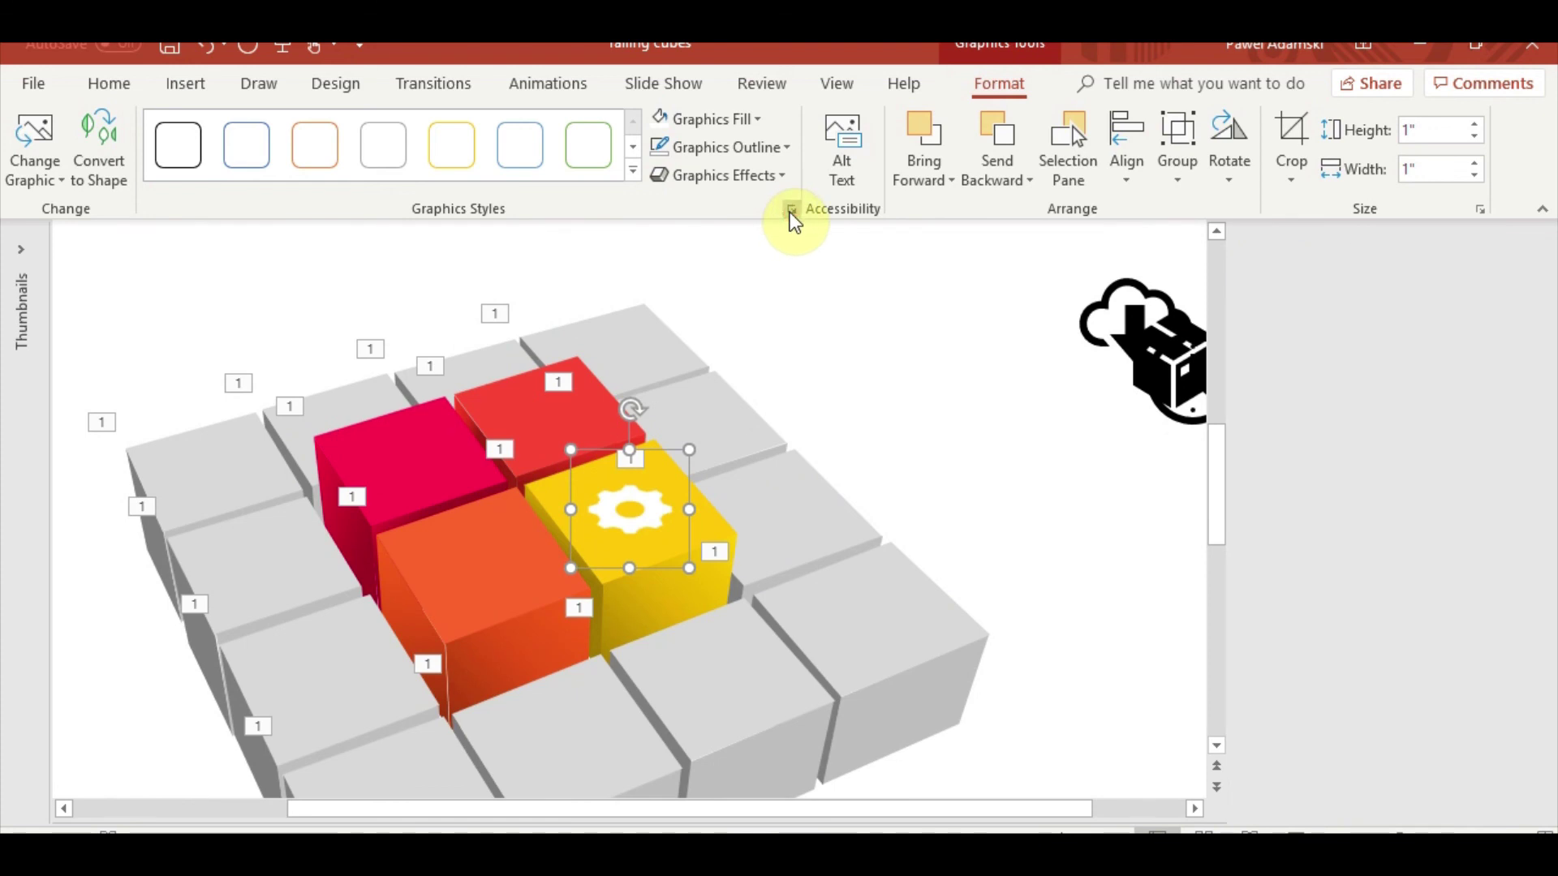
# - Nudge the gear's 3-D rotation in Format Graphic to X 324.7°, Y 330°, Z 54.7°
pyautogui.click(964, 296)
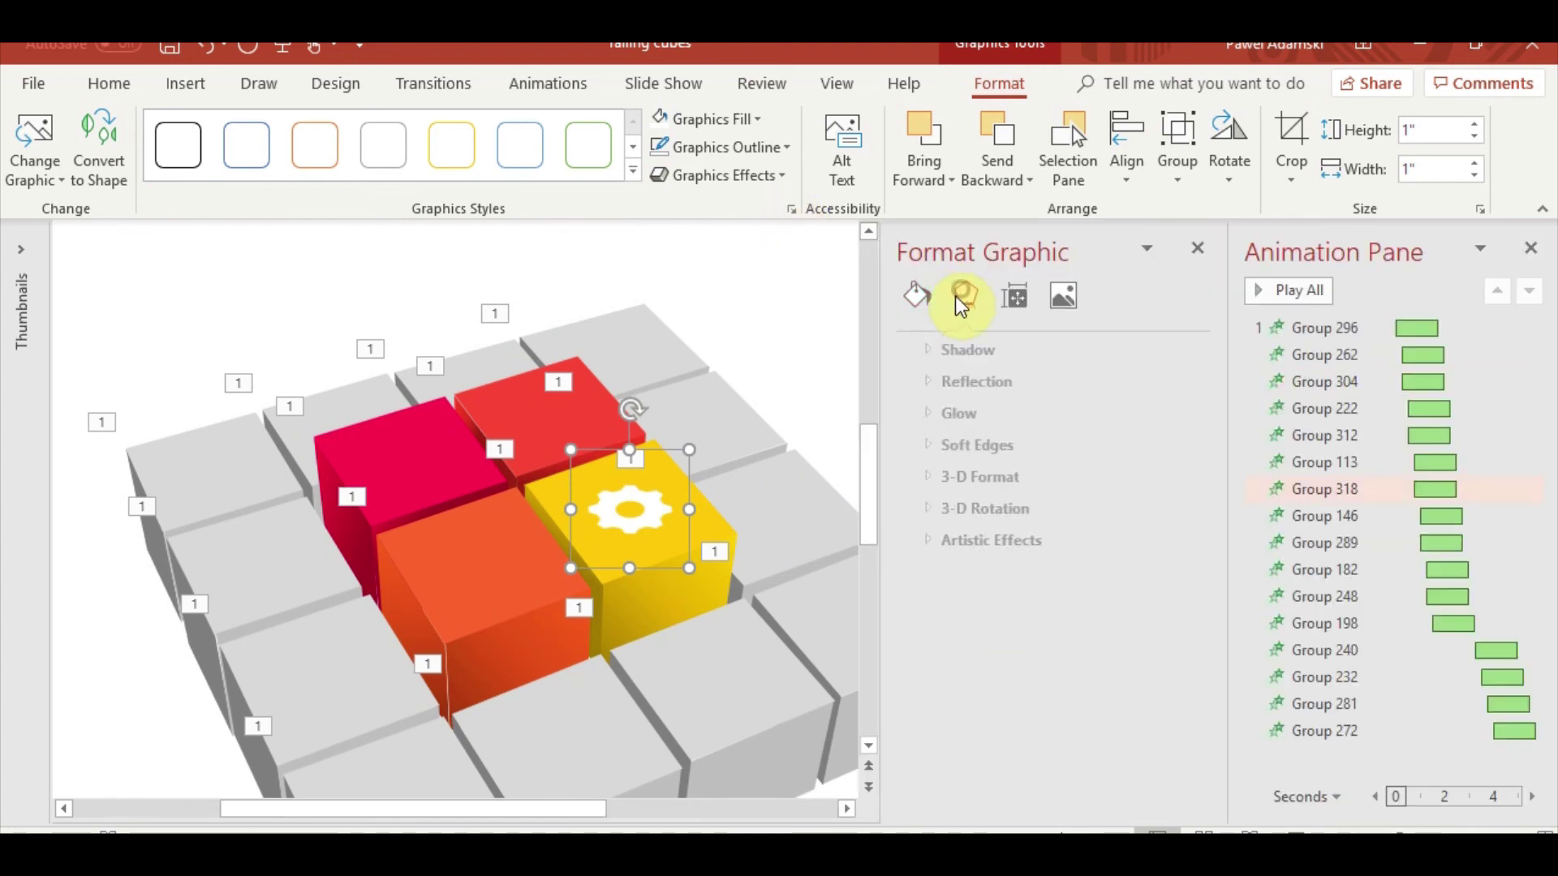
pyautogui.click(963, 509)
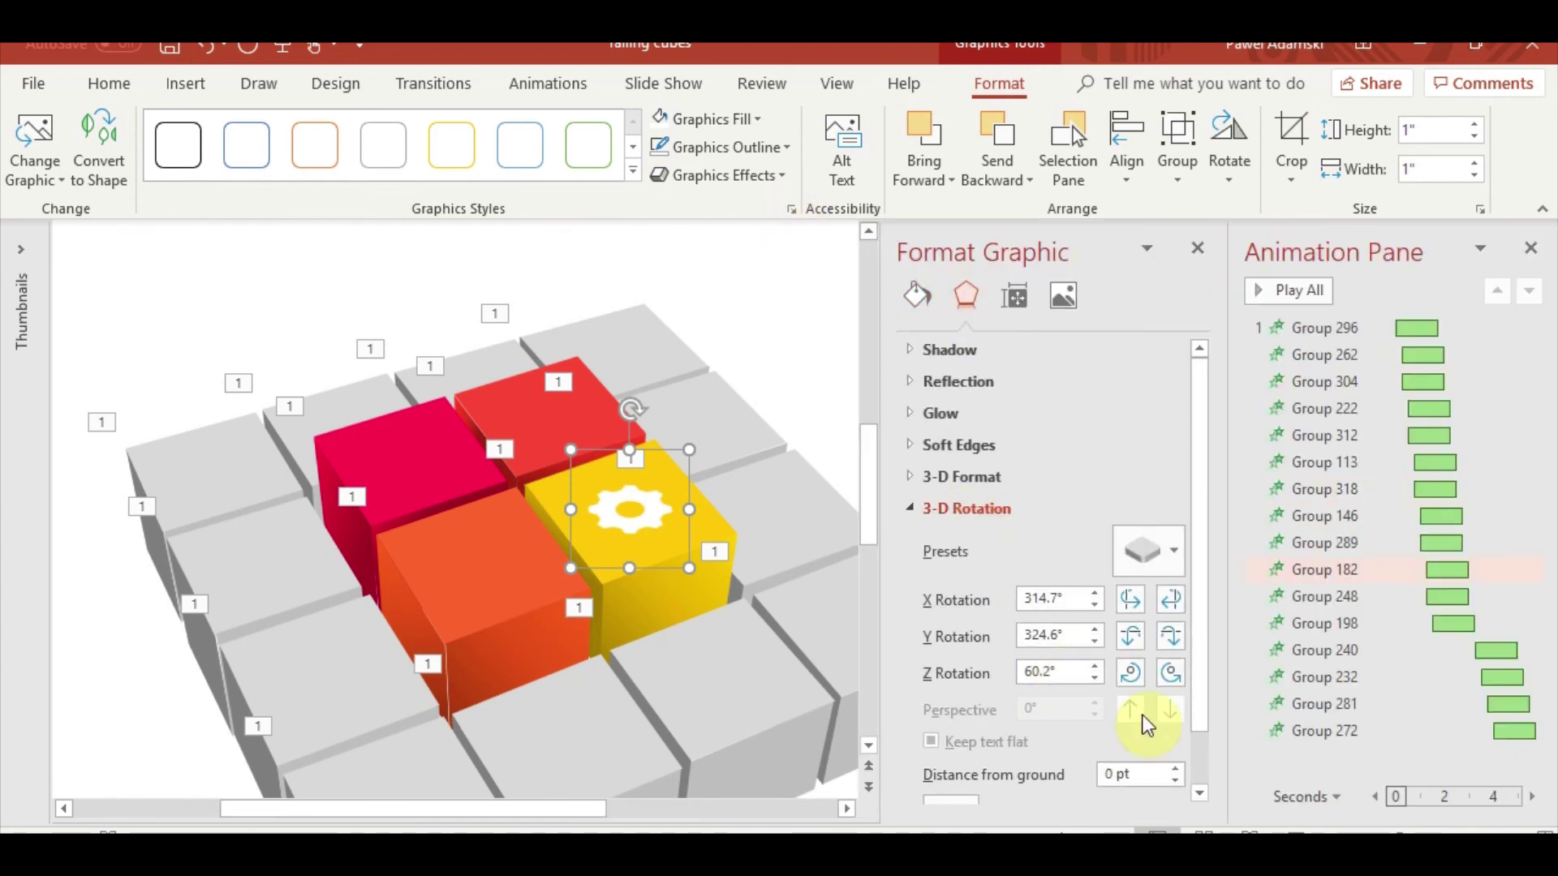
pyautogui.click(1170, 638)
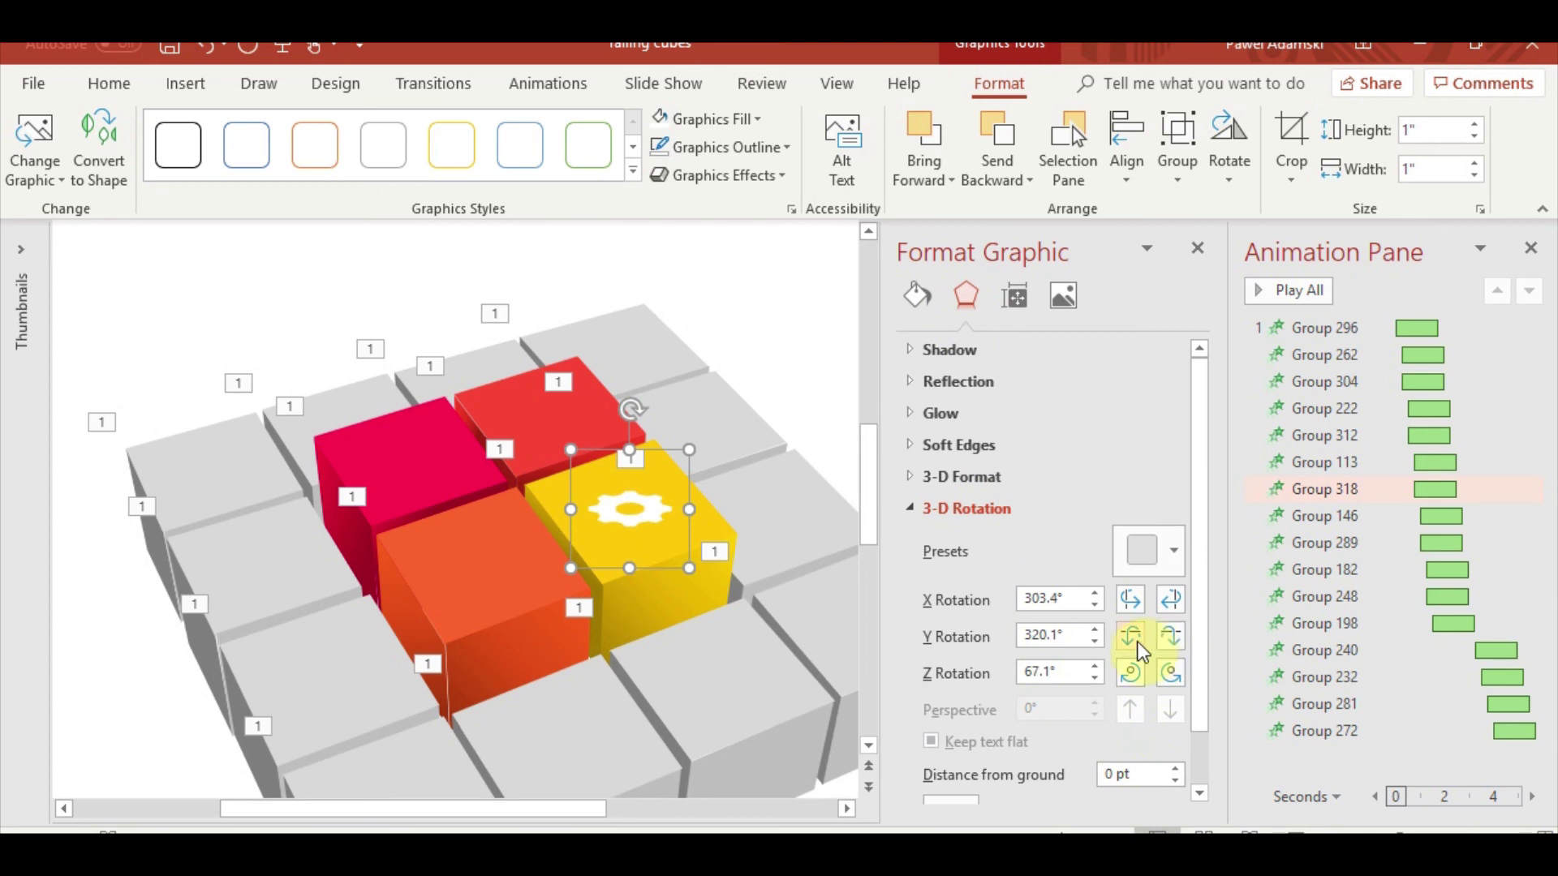
pyautogui.click(1132, 638)
pyautogui.click(1132, 638)
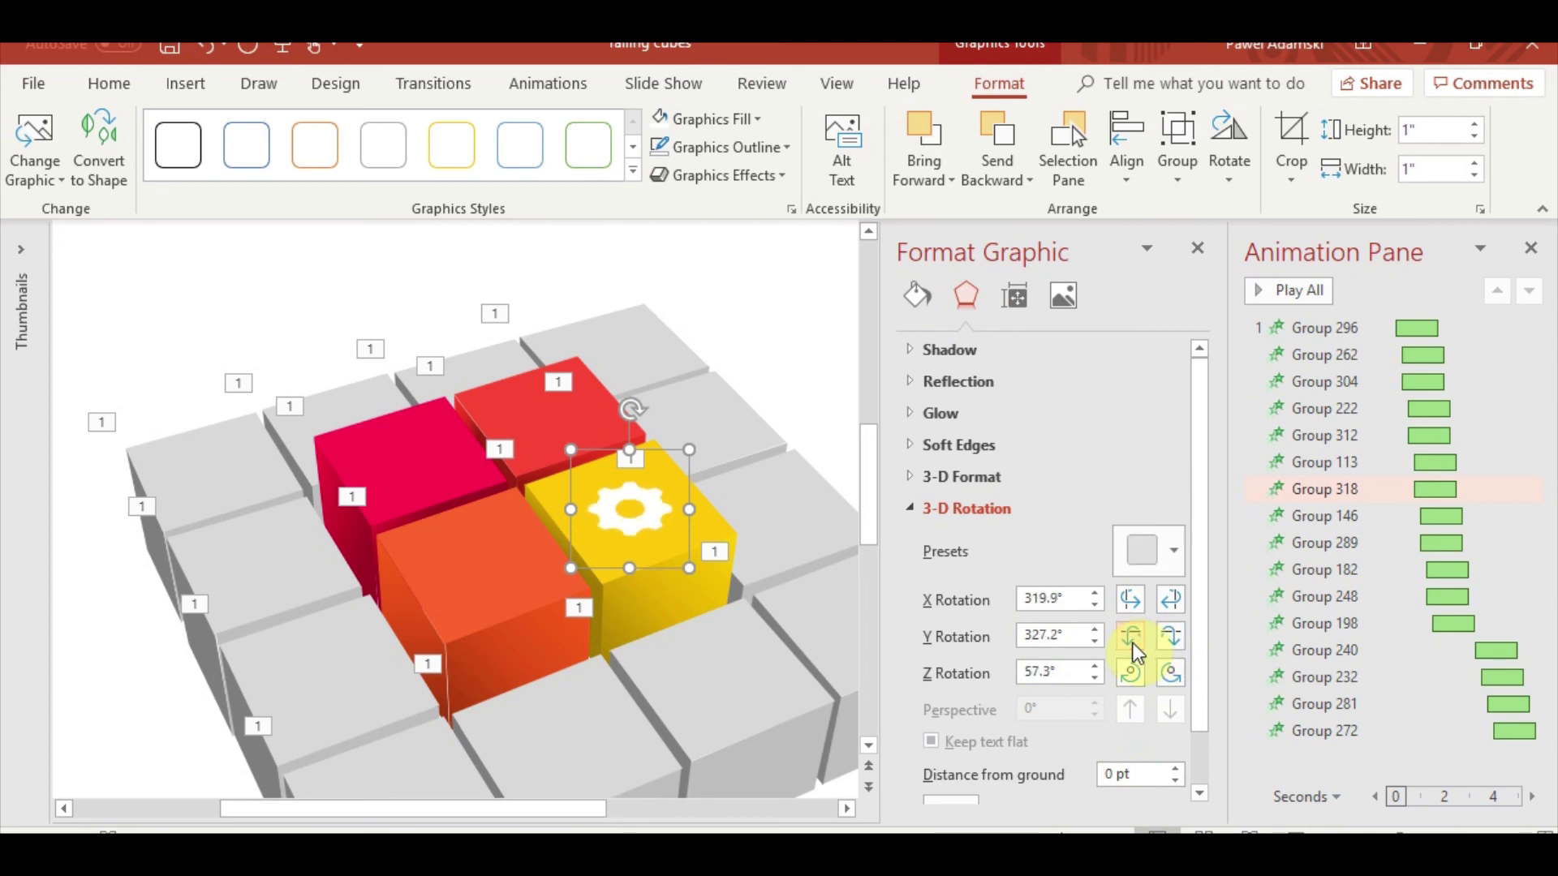
pyautogui.click(1132, 642)
pyautogui.click(1130, 641)
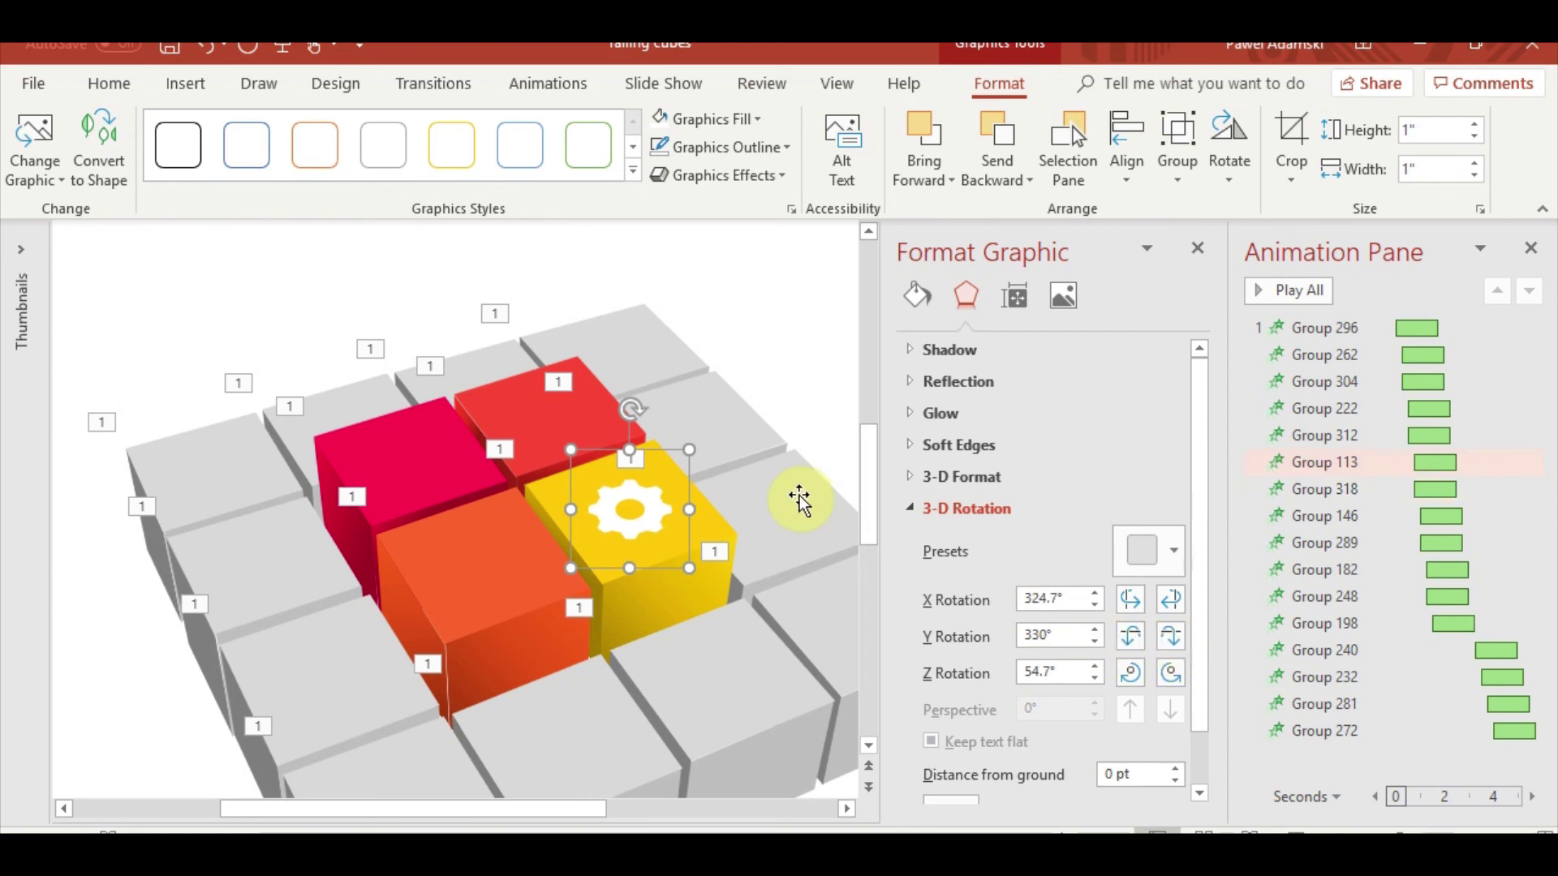
pyautogui.keyDown('ctrl'); pyautogui.scroll(-3, 795, 494); pyautogui.keyUp('ctrl')
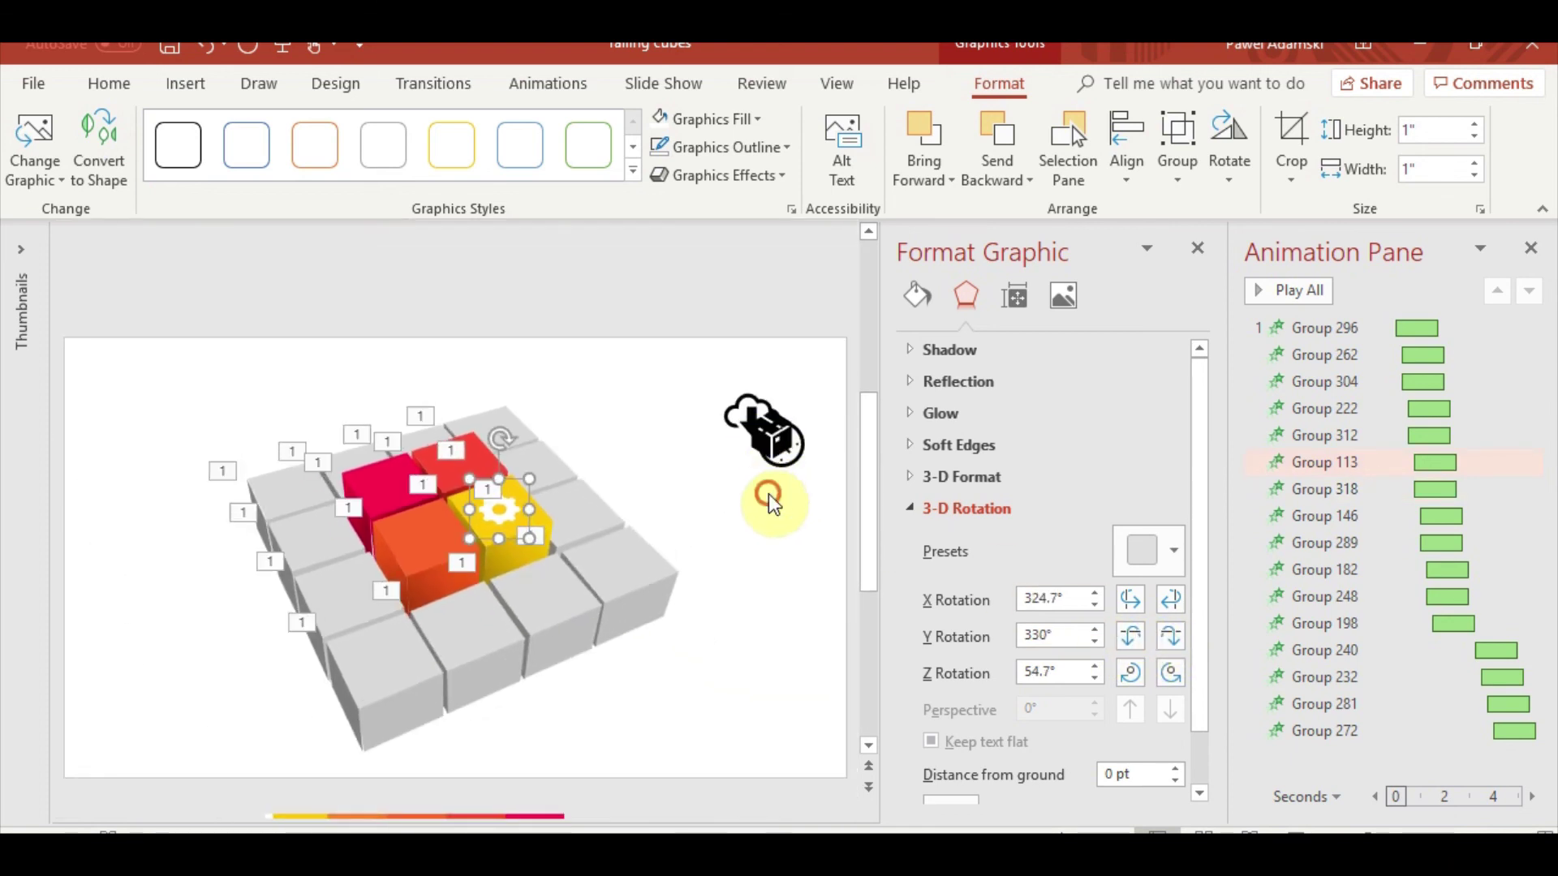
# - Format-paint the gear's white styling onto the clock icon on the orange cube
pyautogui.click(769, 503)
pyautogui.click(425, 540)
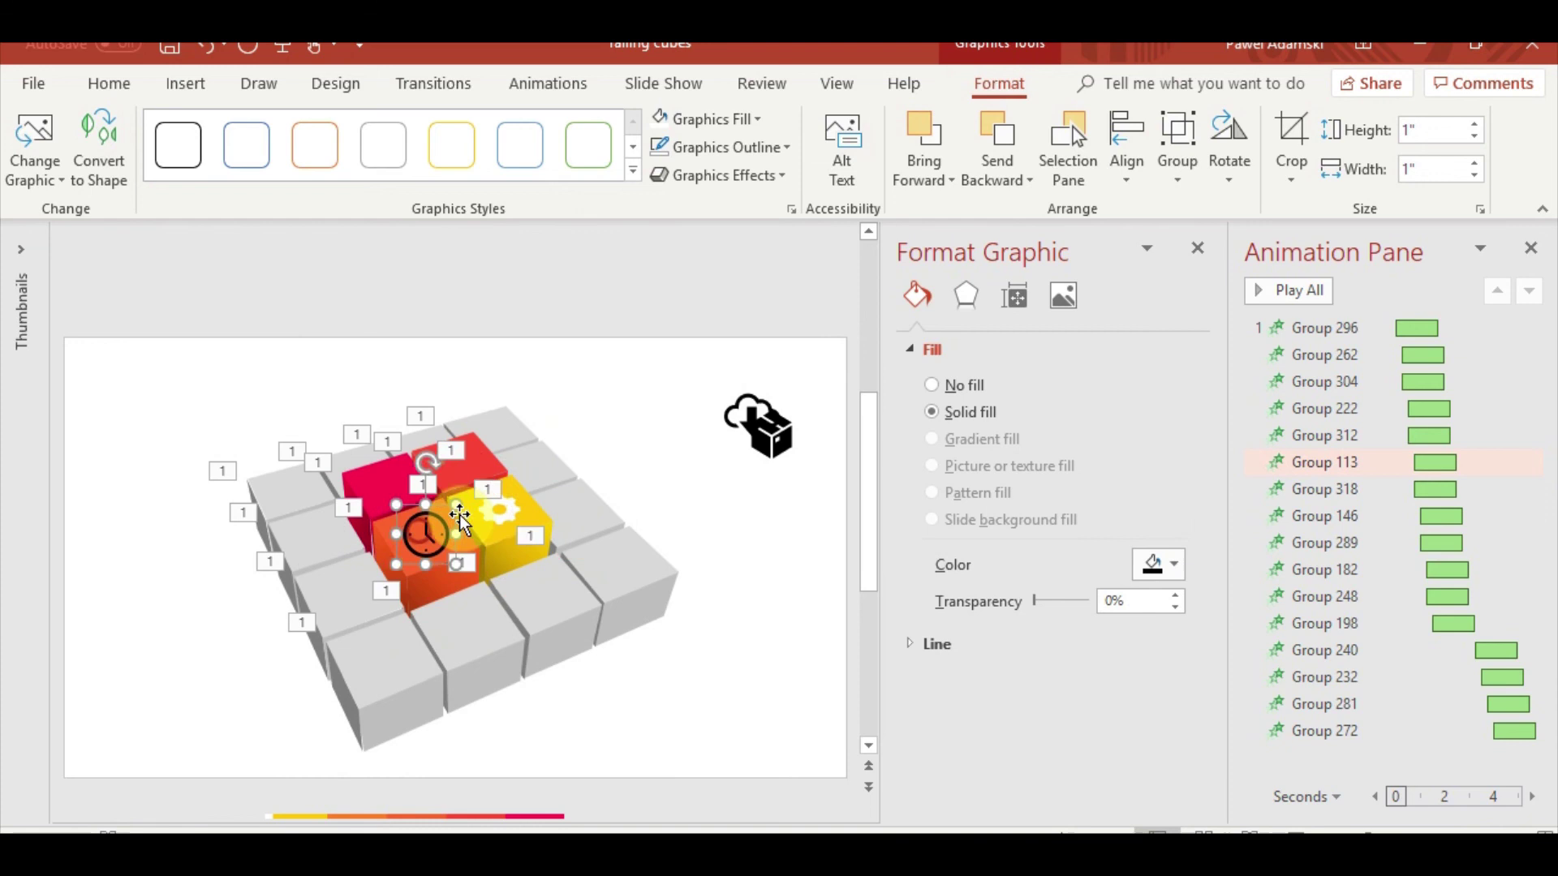
pyautogui.click(495, 511)
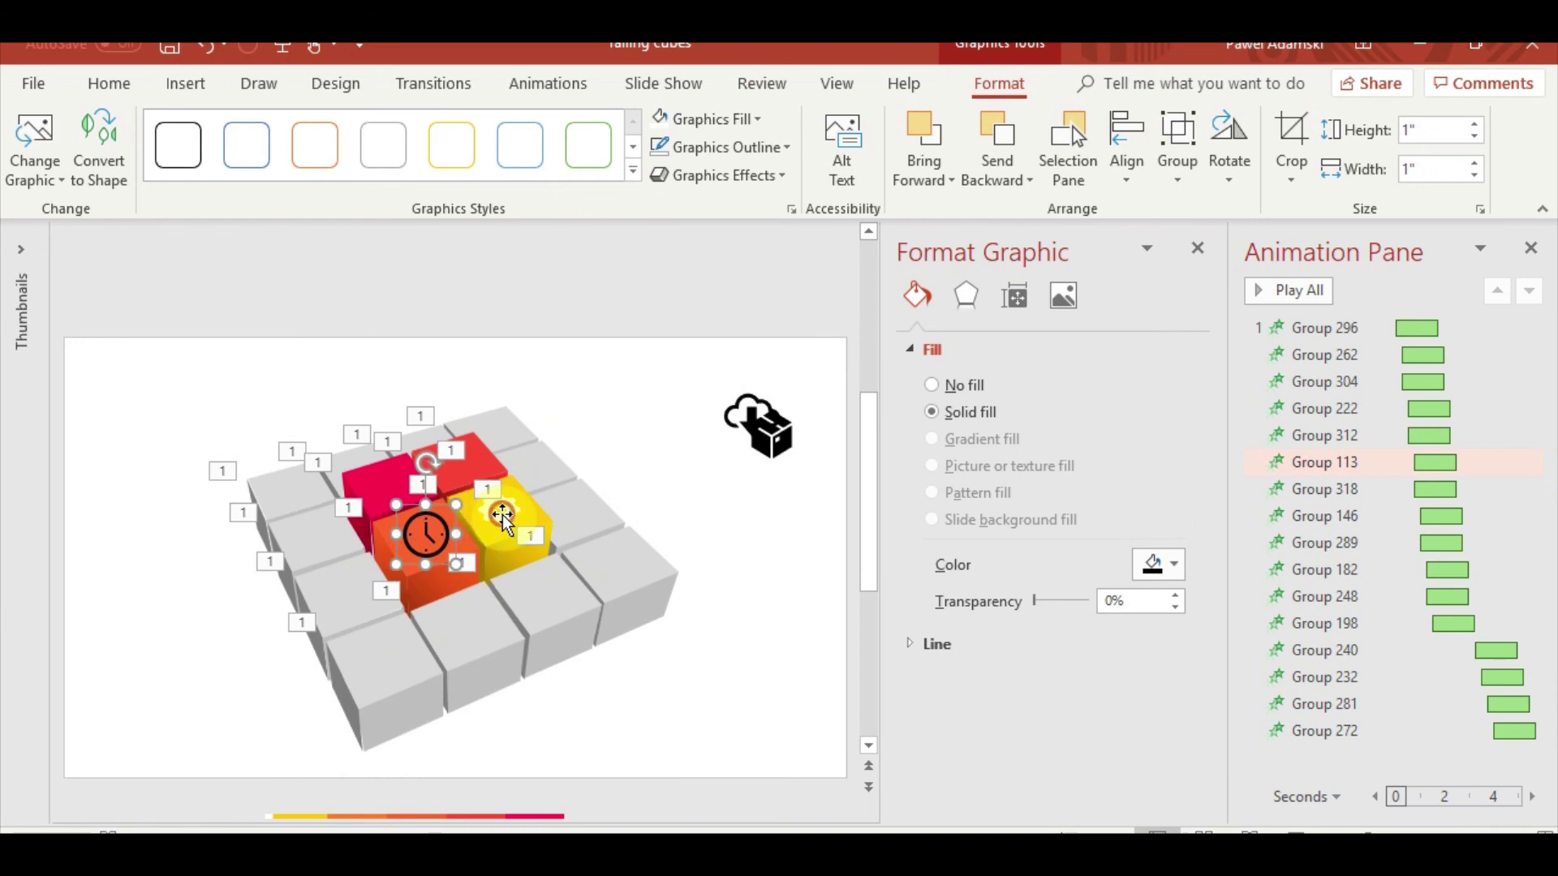
pyautogui.click(99, 96)
pyautogui.click(68, 176)
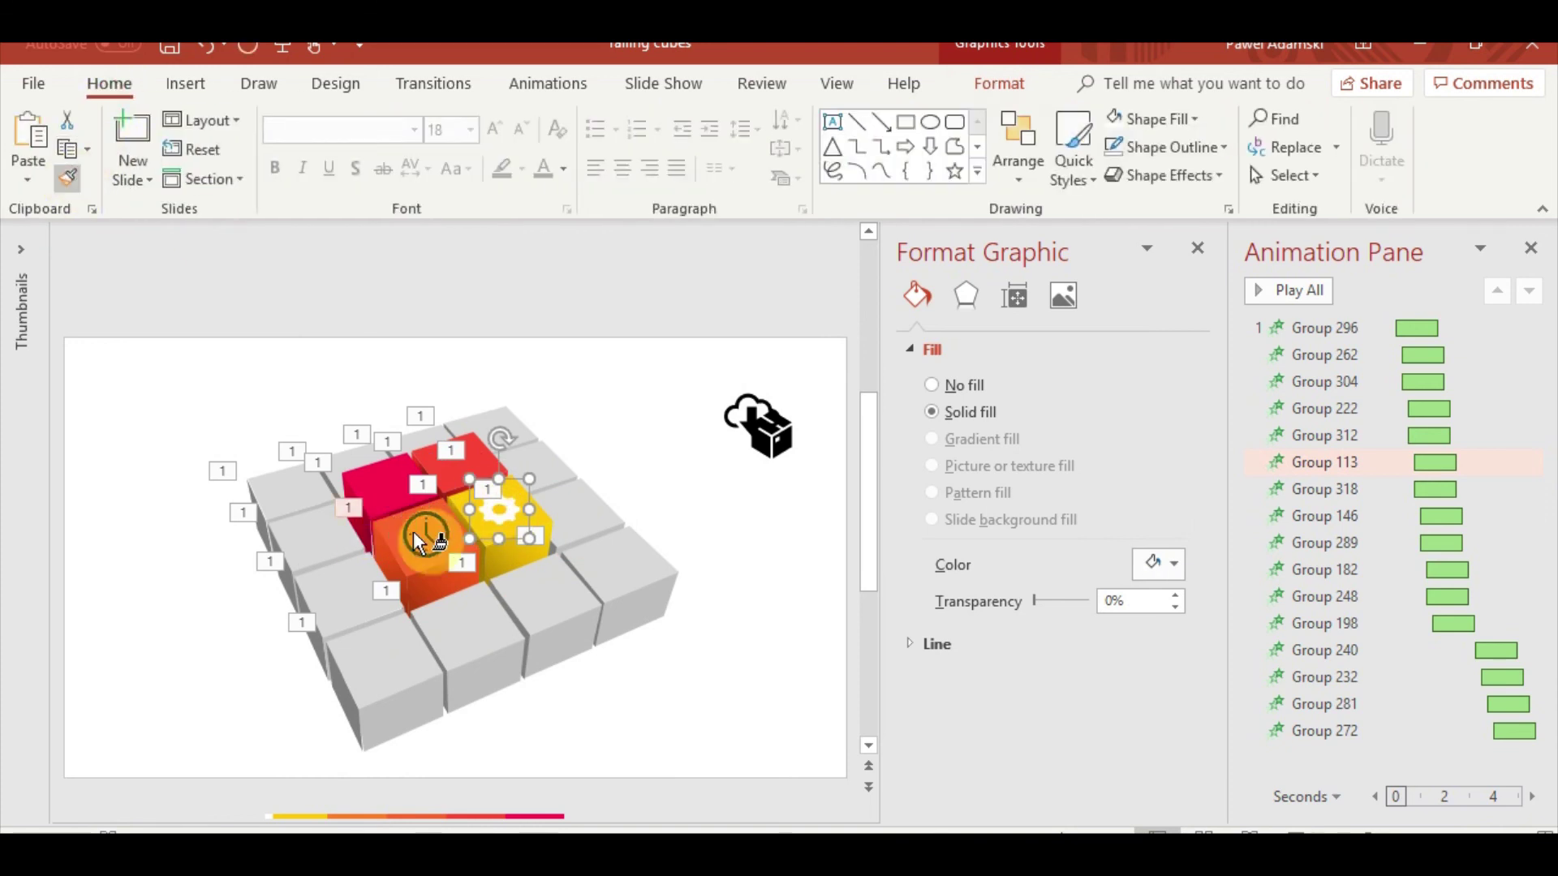
pyautogui.click(417, 537)
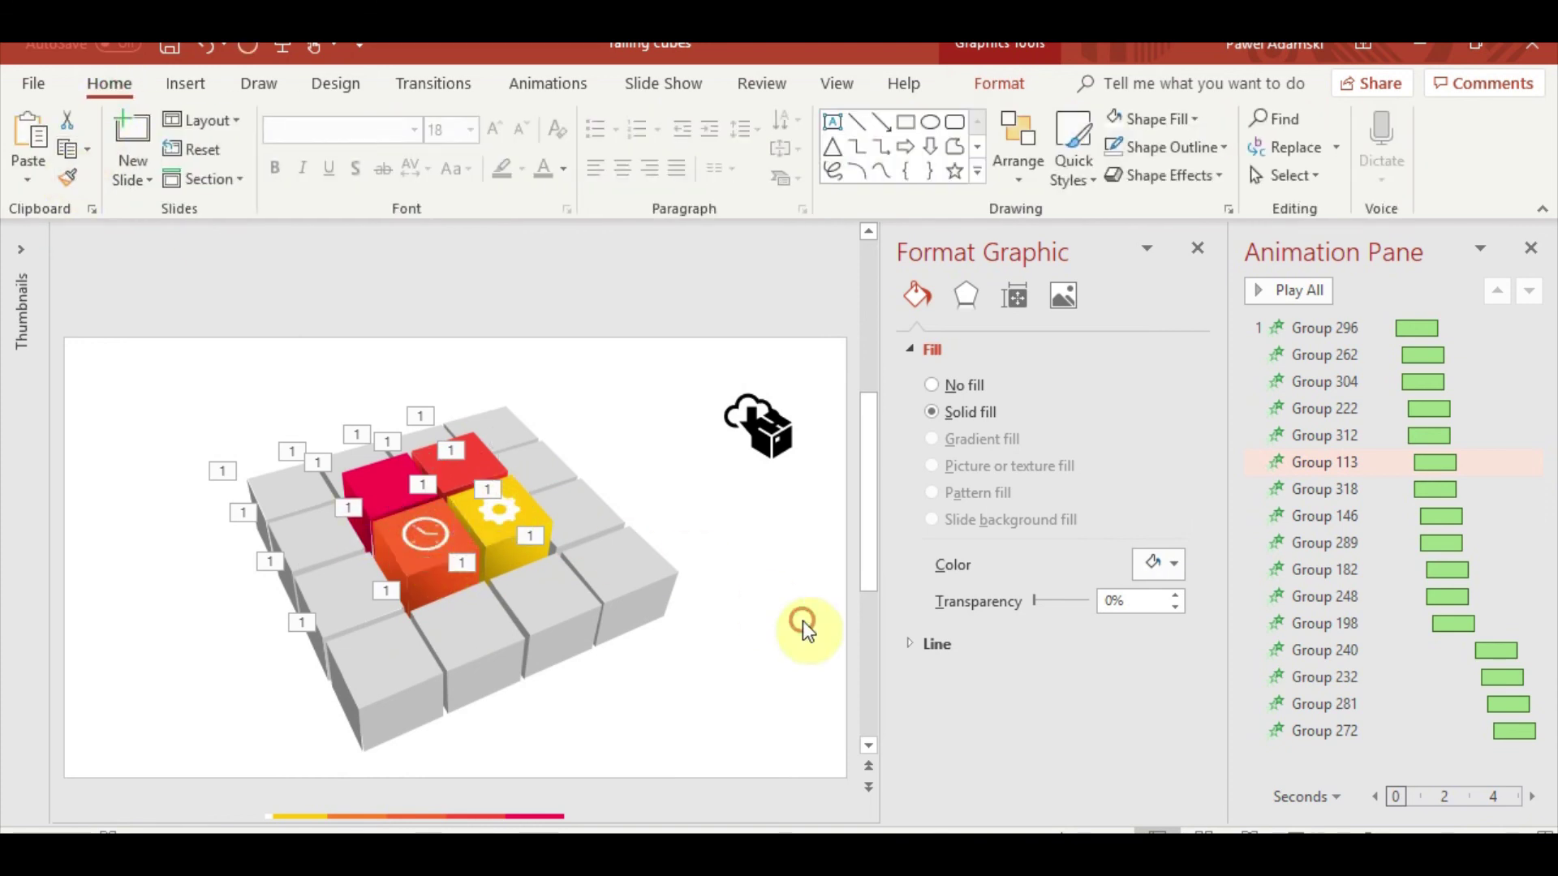
pyautogui.click(801, 621)
pyautogui.click(425, 535)
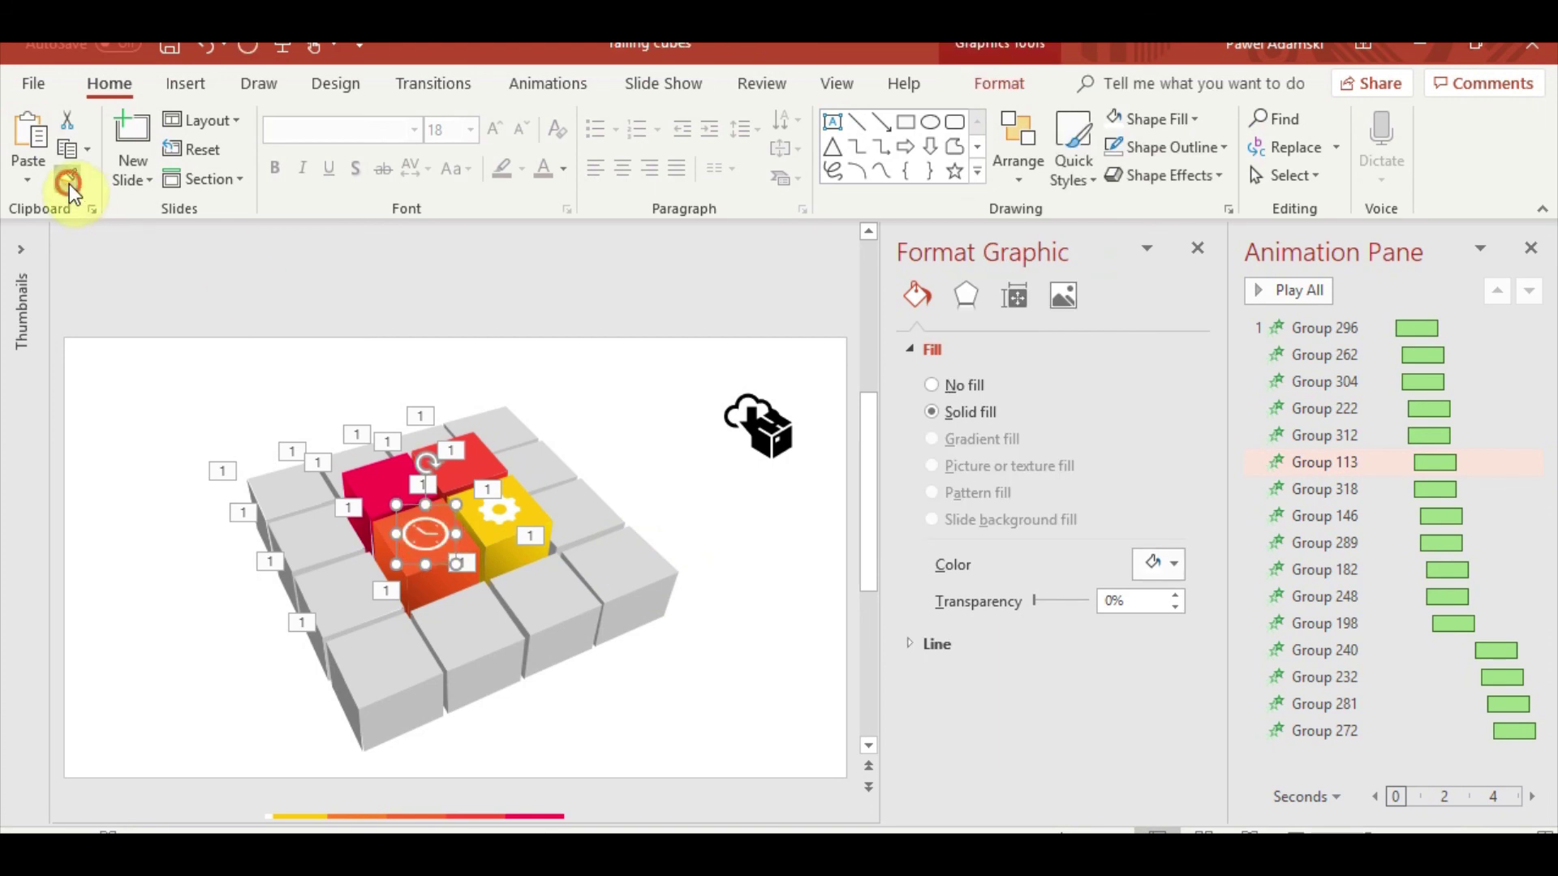
# - Make the box icon white, then move and shrink it onto the red cube's top
pyautogui.click(767, 438)
pyautogui.moveTo(768, 440)
pyautogui.mouseDown()
pyautogui.moveTo(467, 460)
pyautogui.moveTo(489, 469)
pyautogui.mouseUp()
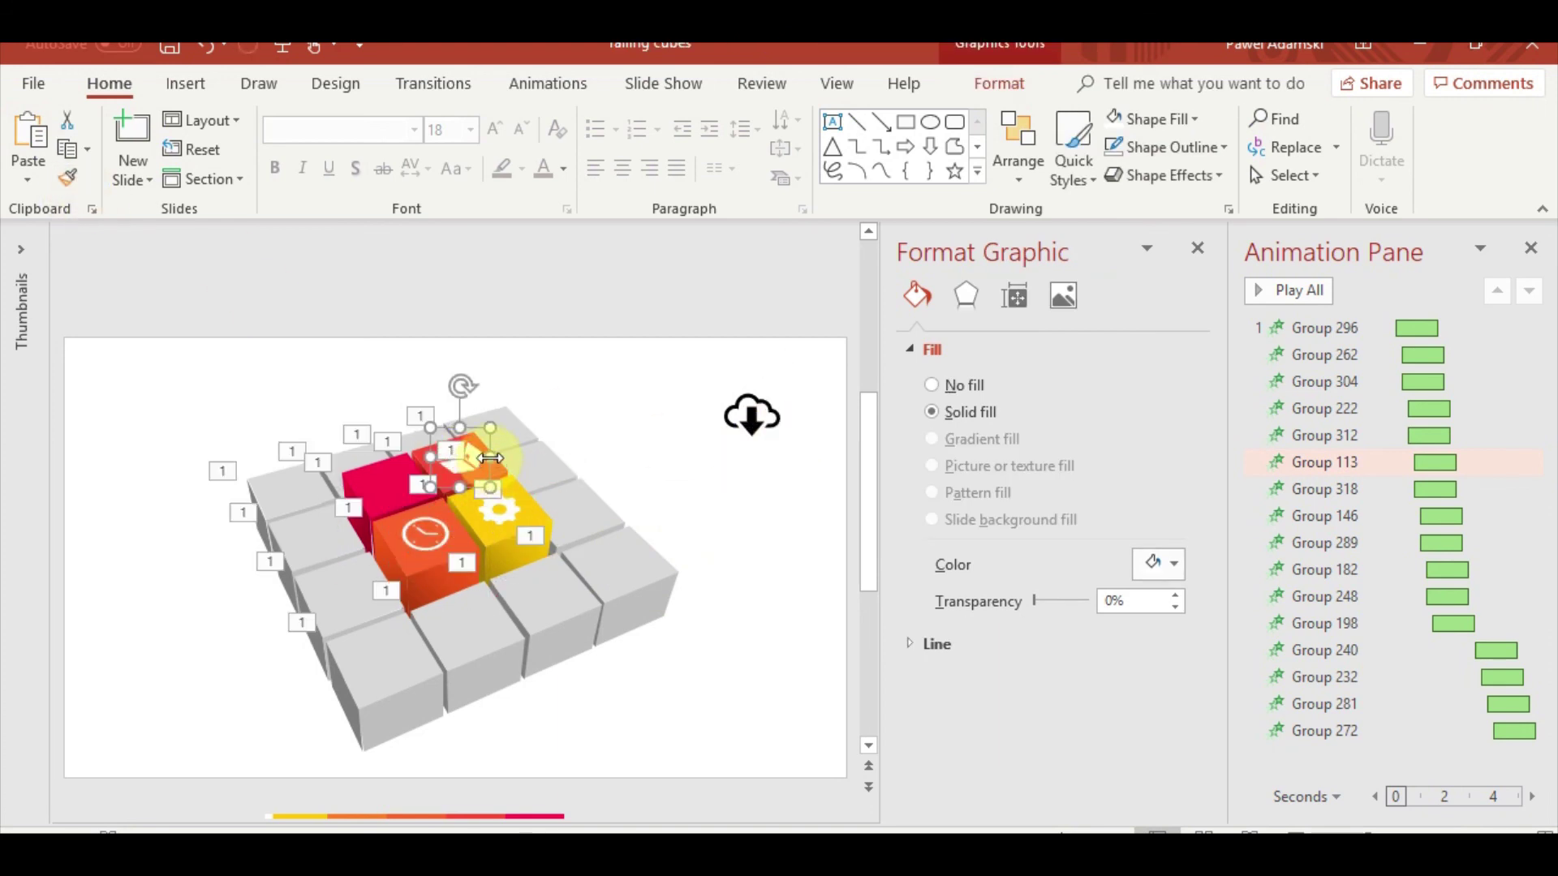
pyautogui.keyDown('ctrl'); pyautogui.scroll(5, 490, 459); pyautogui.keyUp('ctrl')
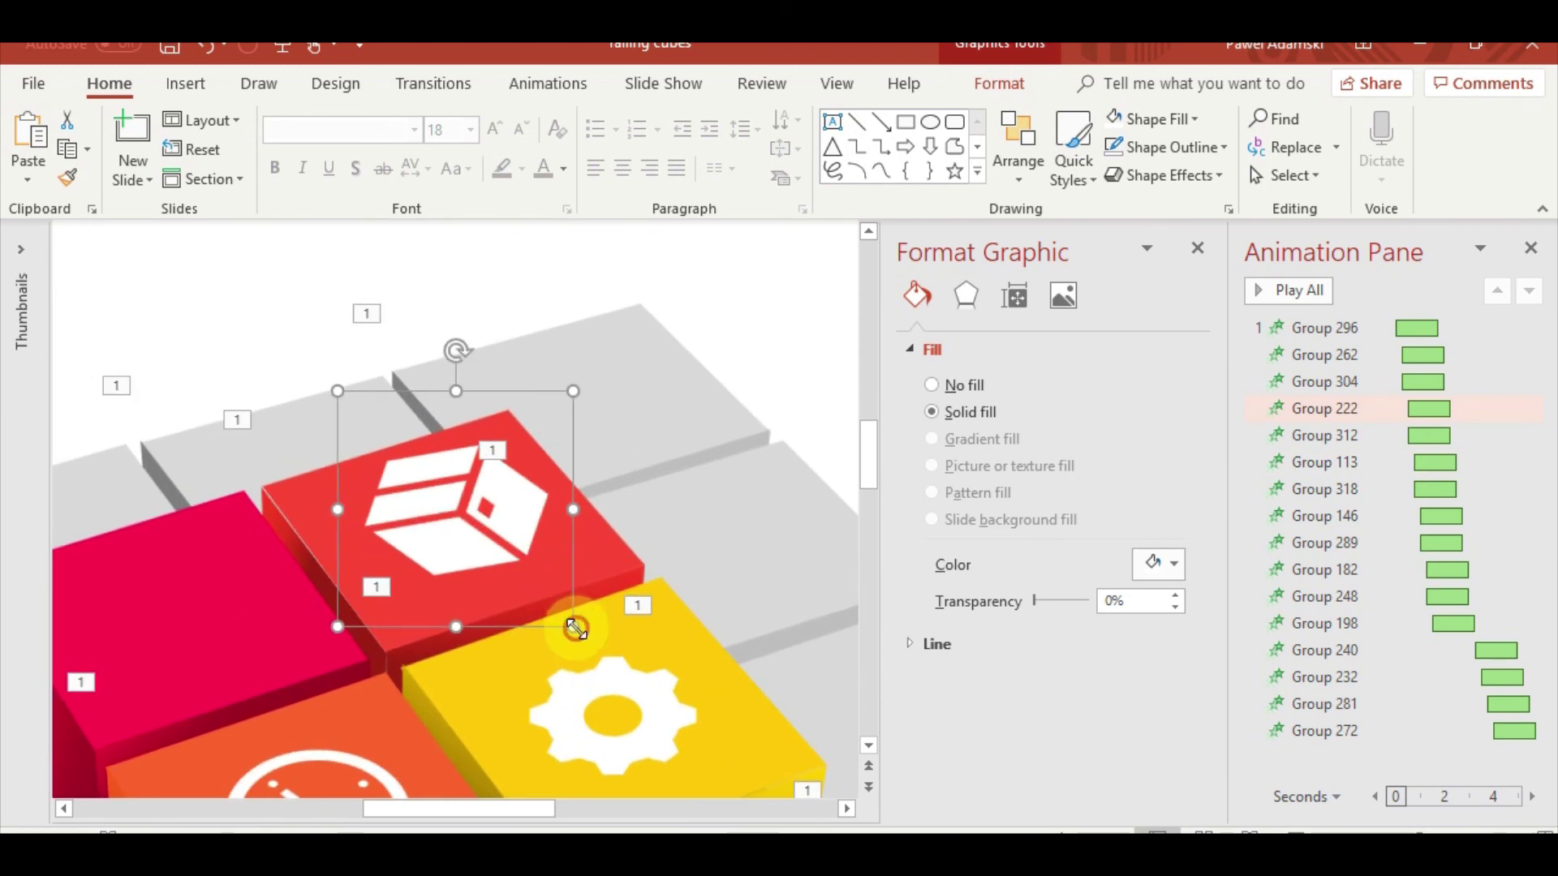
pyautogui.moveTo(573, 626); pyautogui.dragTo(540, 594)
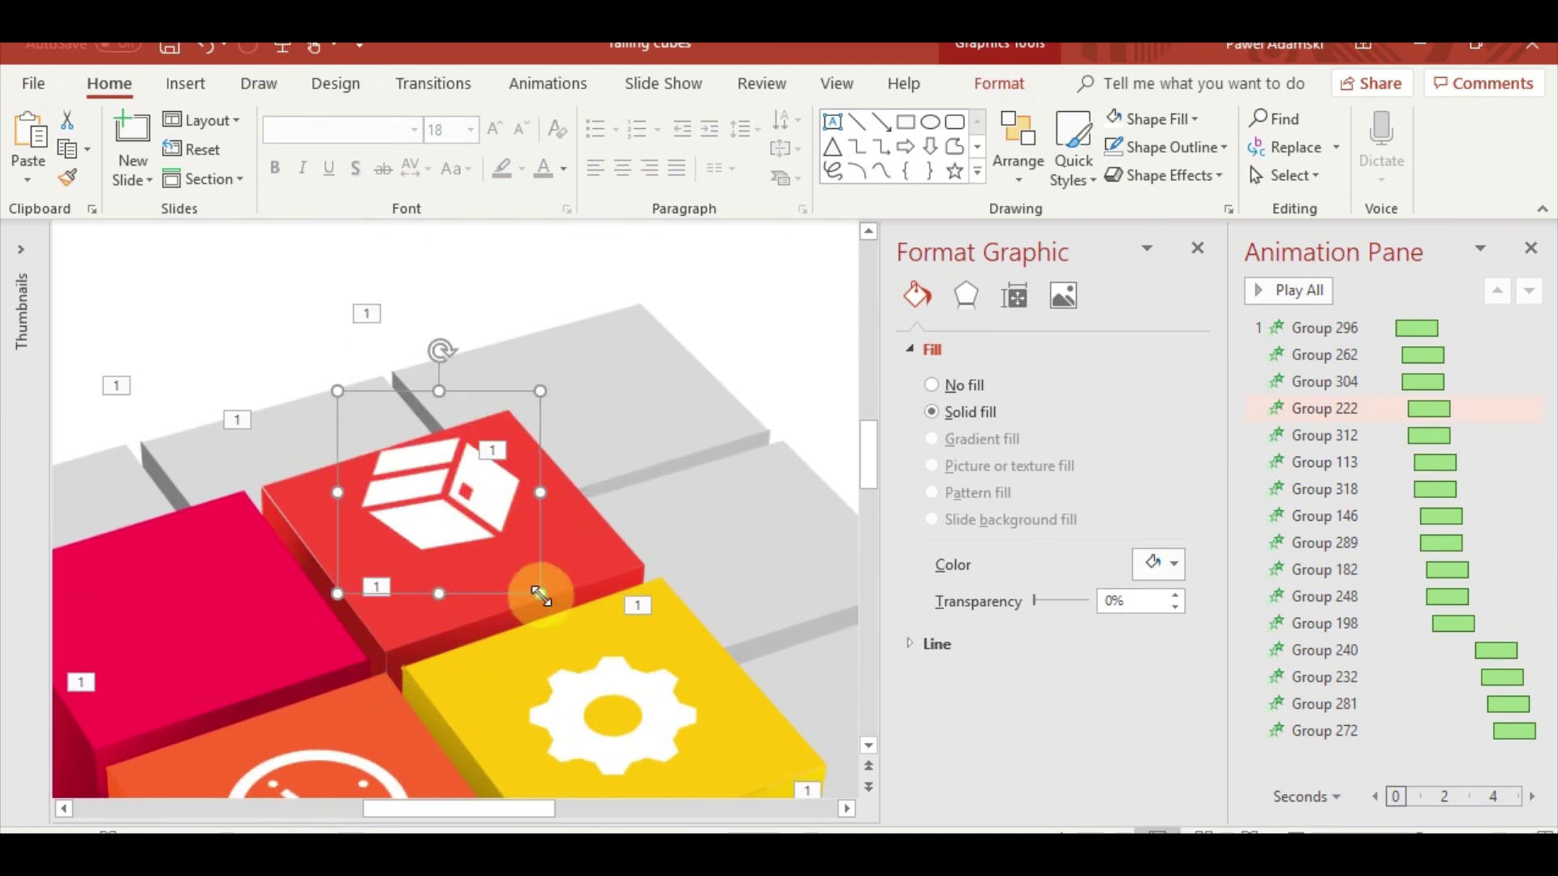
pyautogui.moveTo(446, 479); pyautogui.dragTo(466, 509)
pyautogui.keyDown('ctrl'); pyautogui.scroll(-3, 651, 567); pyautogui.keyUp('ctrl')
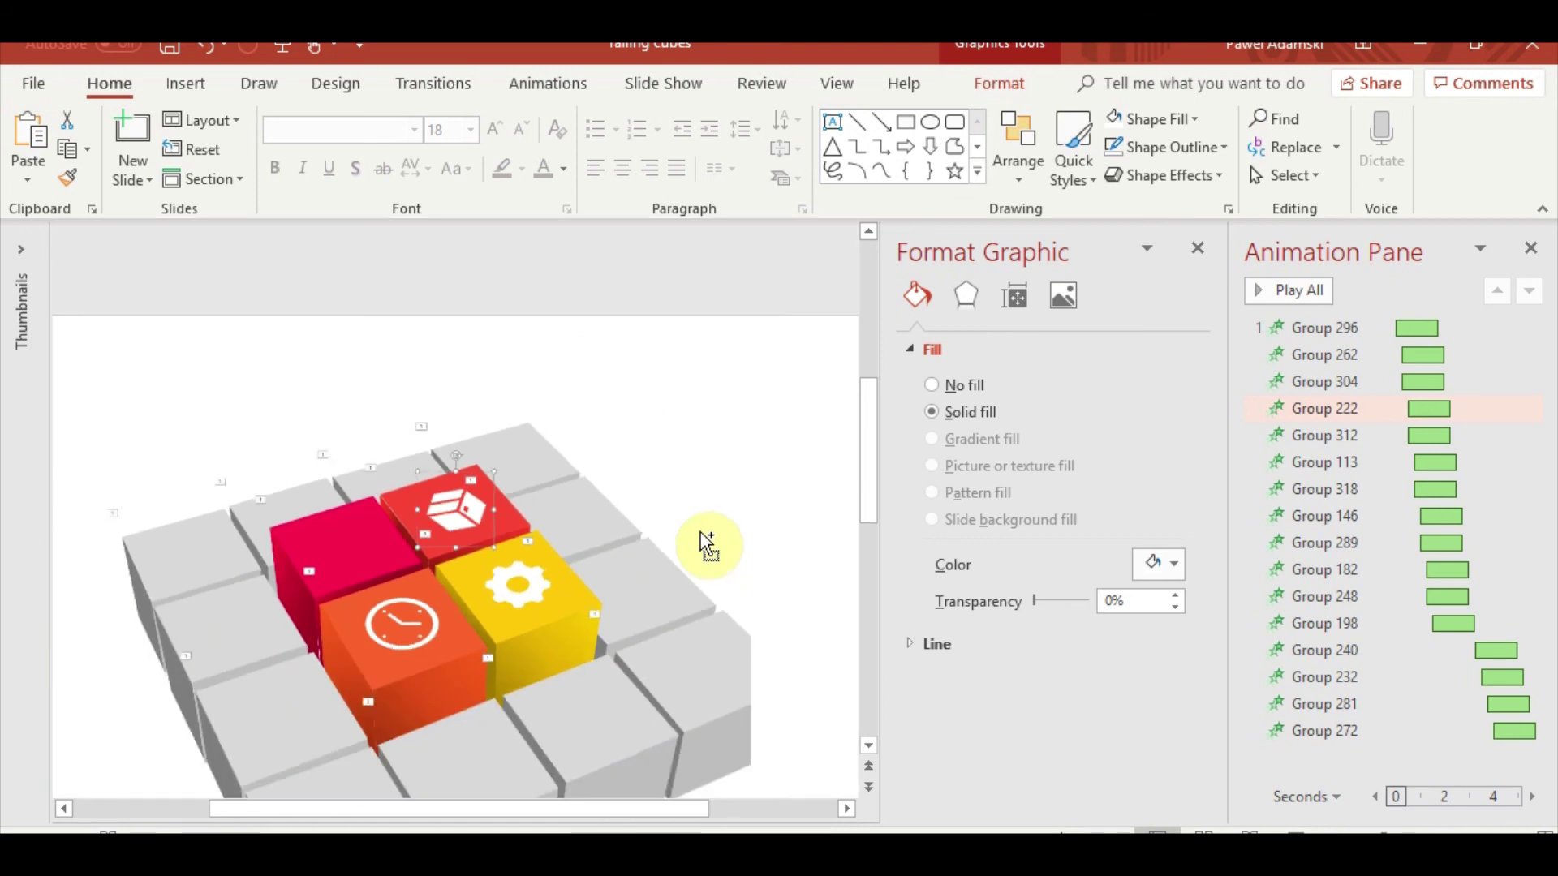
pyautogui.keyDown('ctrl'); pyautogui.scroll(-2, 741, 516); pyautogui.keyUp('ctrl')
# - Move the cloud icon onto the magenta cube, paint it white, and tilt it into perspective
pyautogui.moveTo(757, 471); pyautogui.dragTo(365, 508)
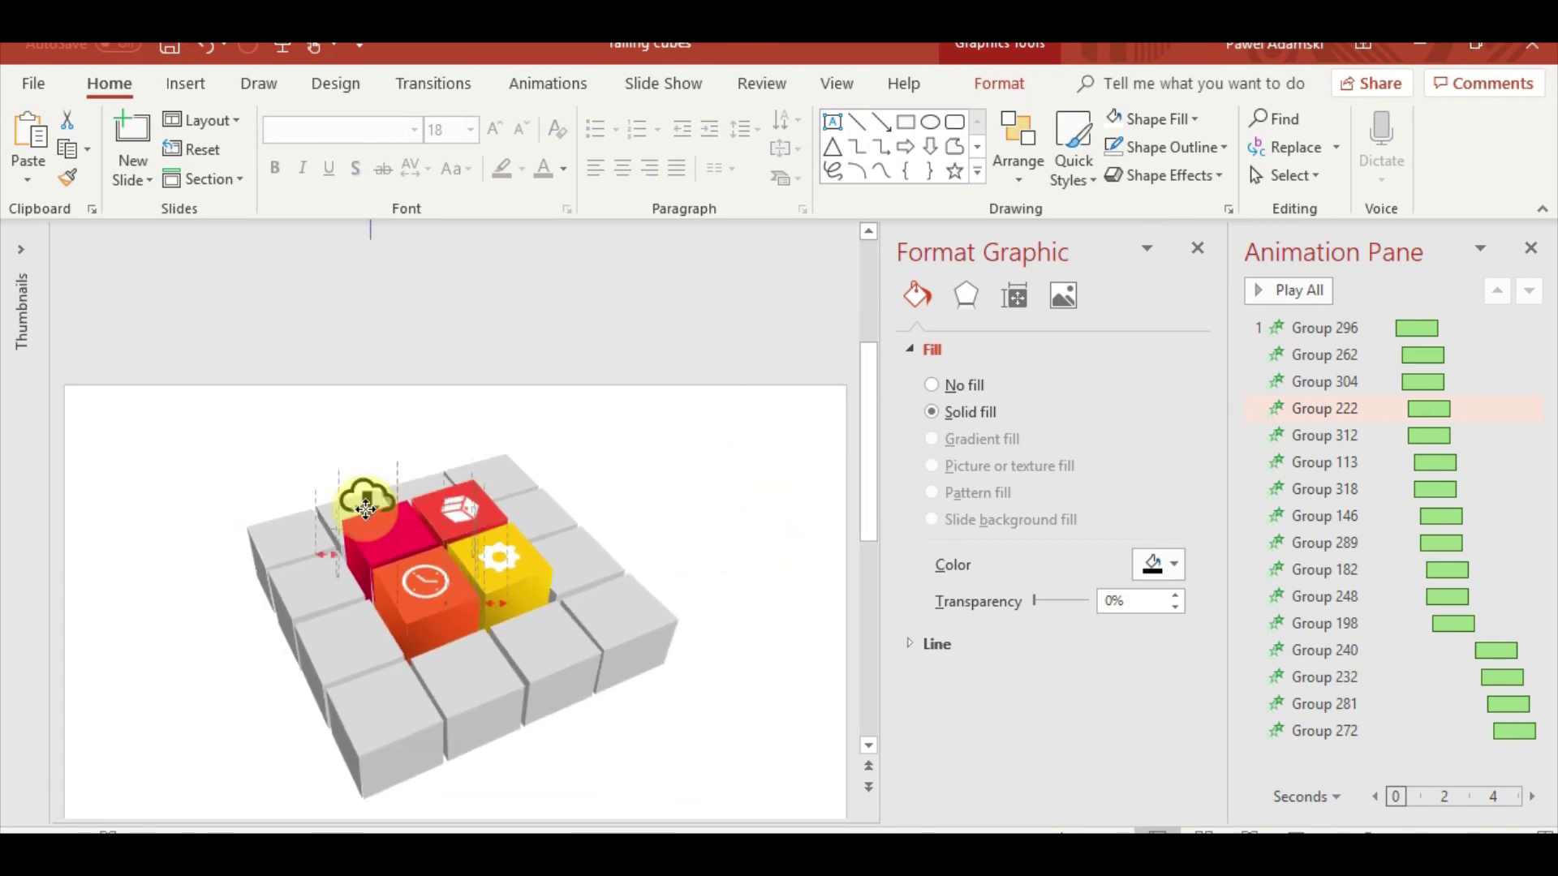
pyautogui.click(469, 510)
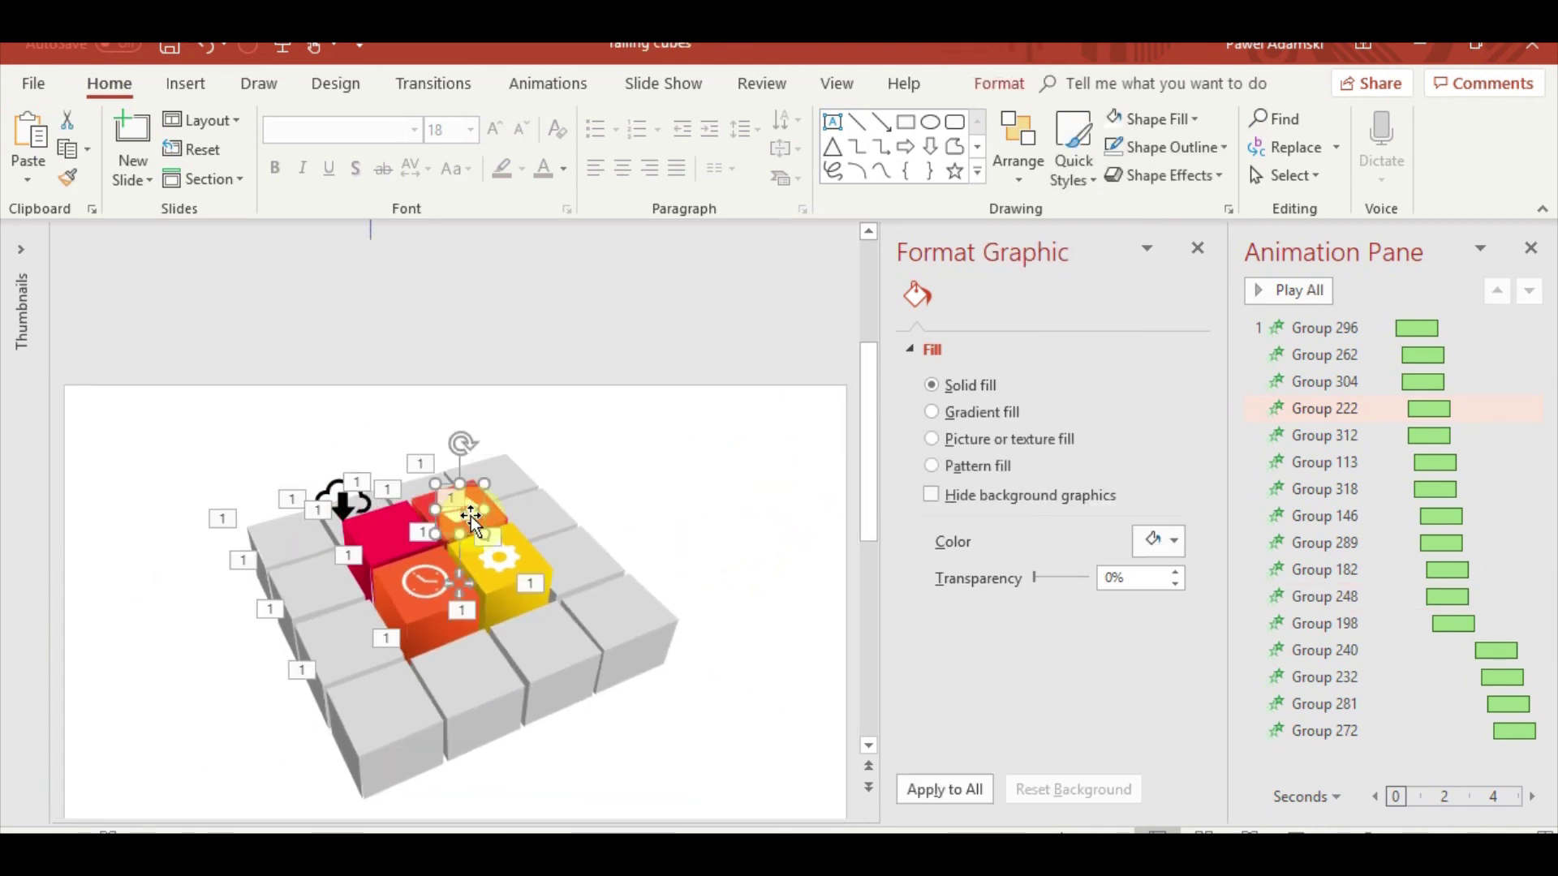
pyautogui.click(469, 495)
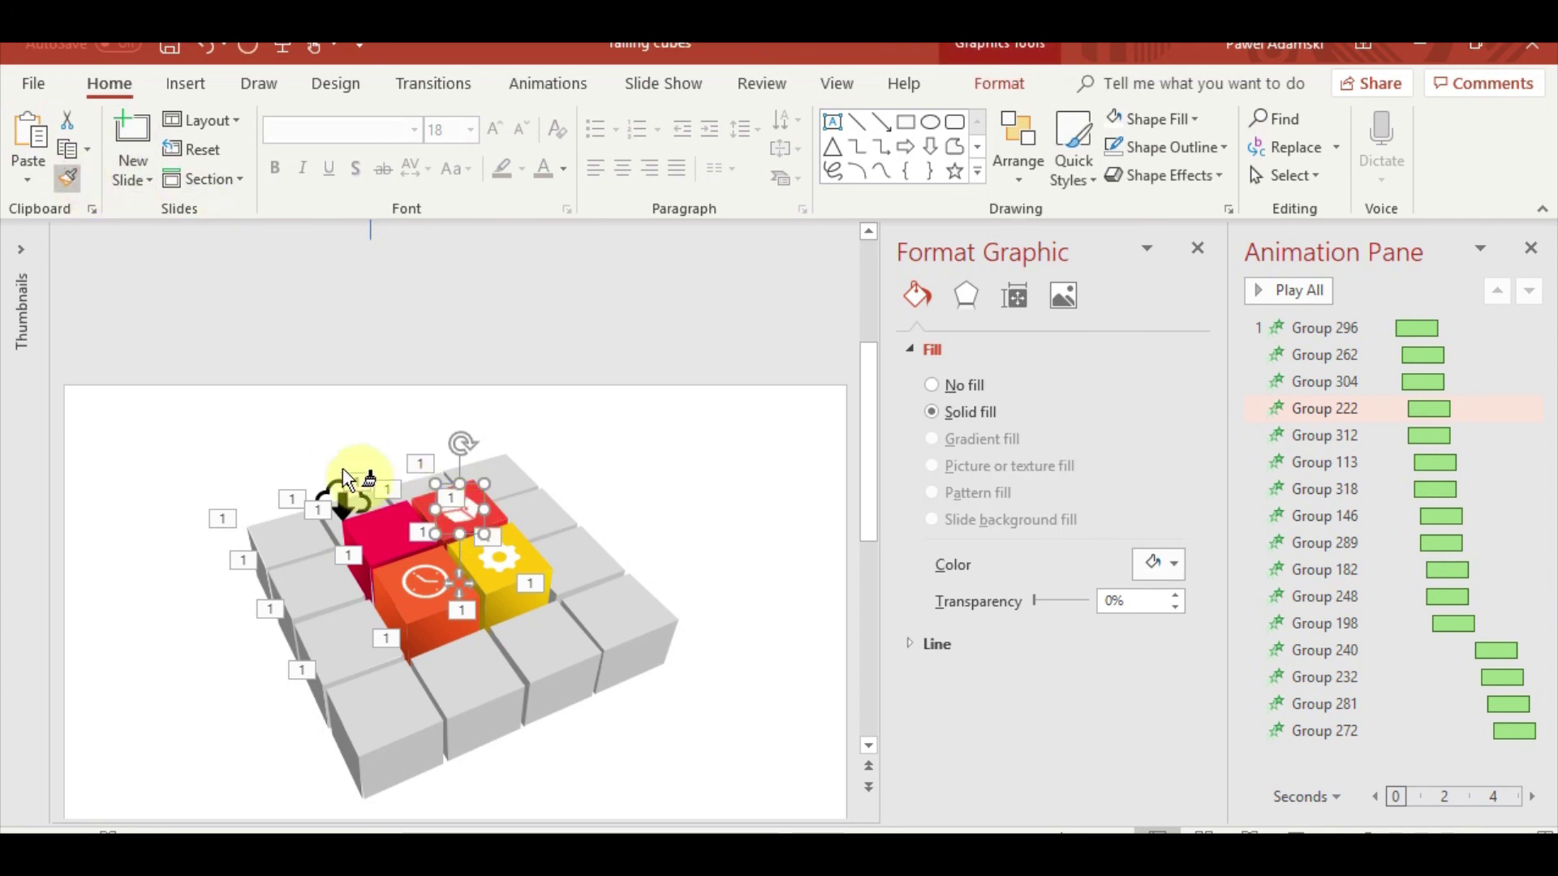
pyautogui.click(338, 491)
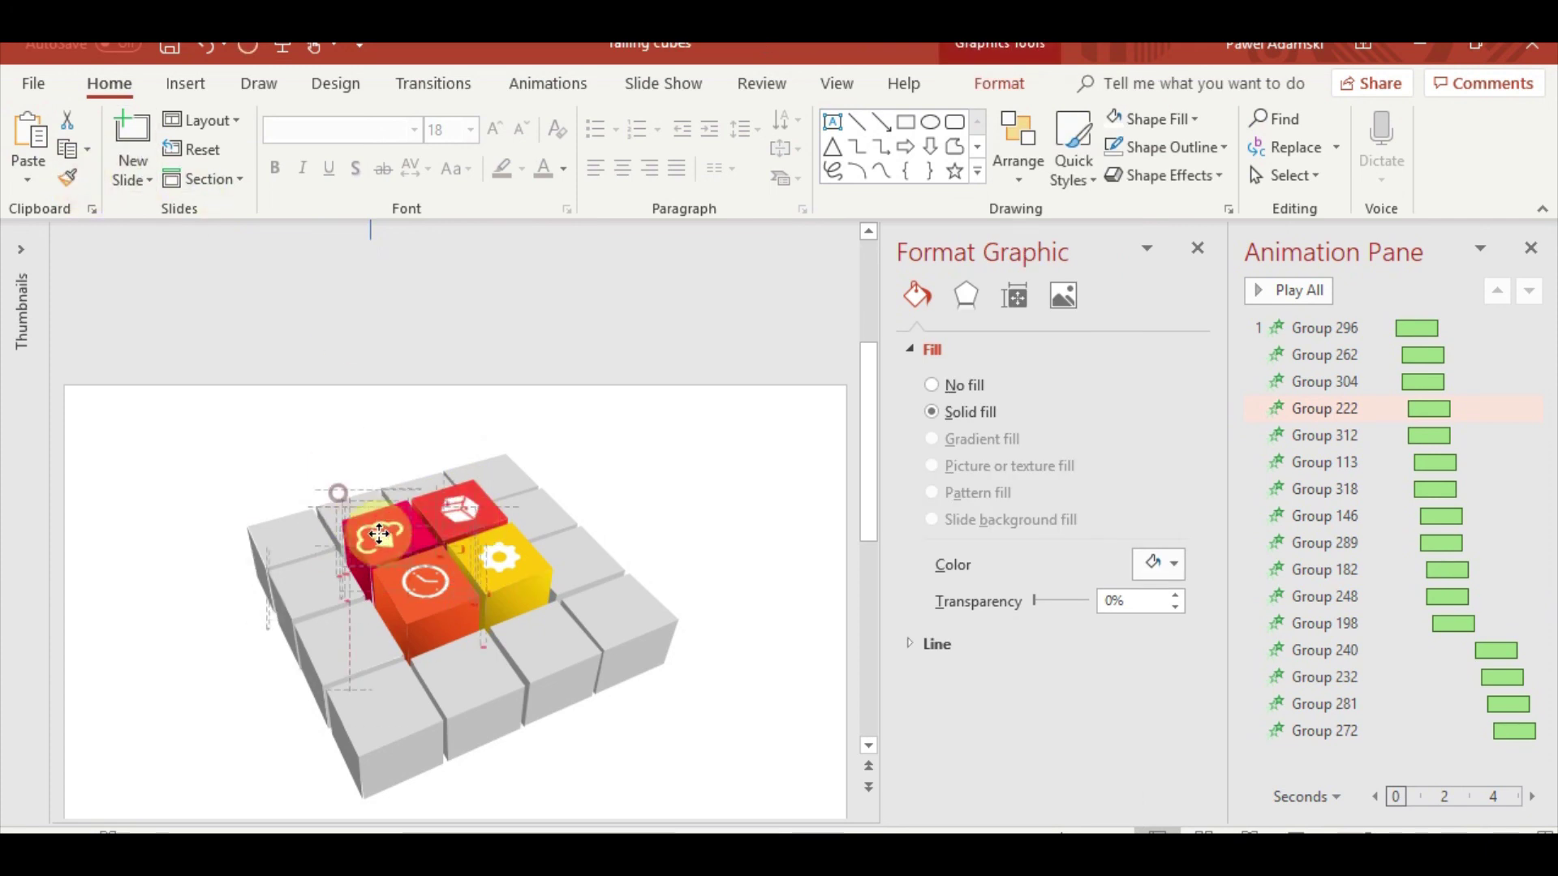
pyautogui.scroll(2, 459, 584)
pyautogui.scroll(2, 485, 580)
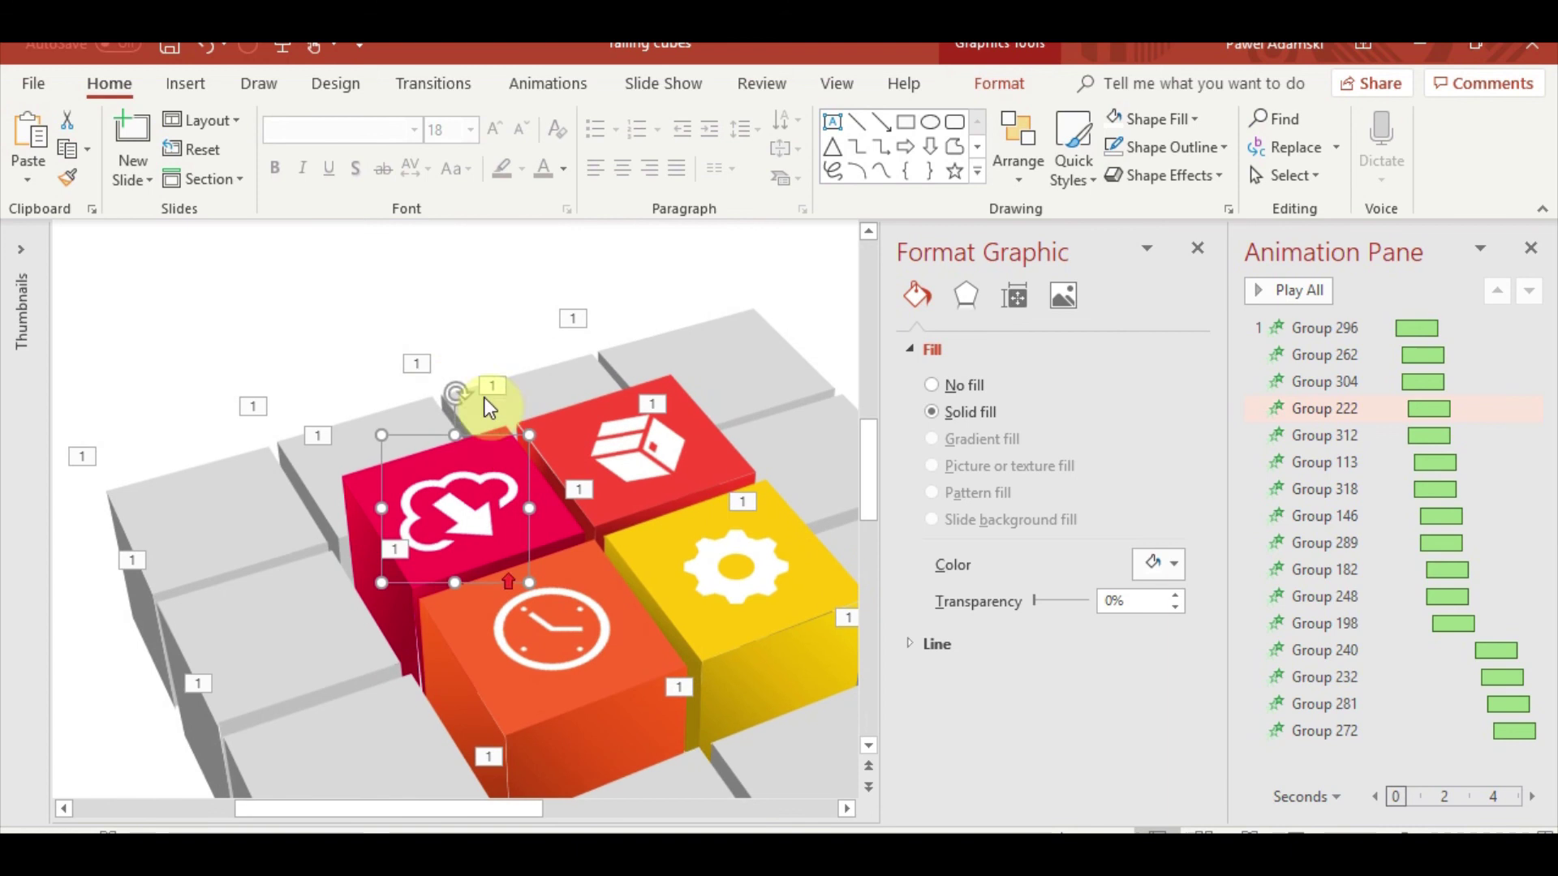
pyautogui.scroll(2, 487, 406)
pyautogui.moveTo(456, 393); pyautogui.dragTo(496, 406)
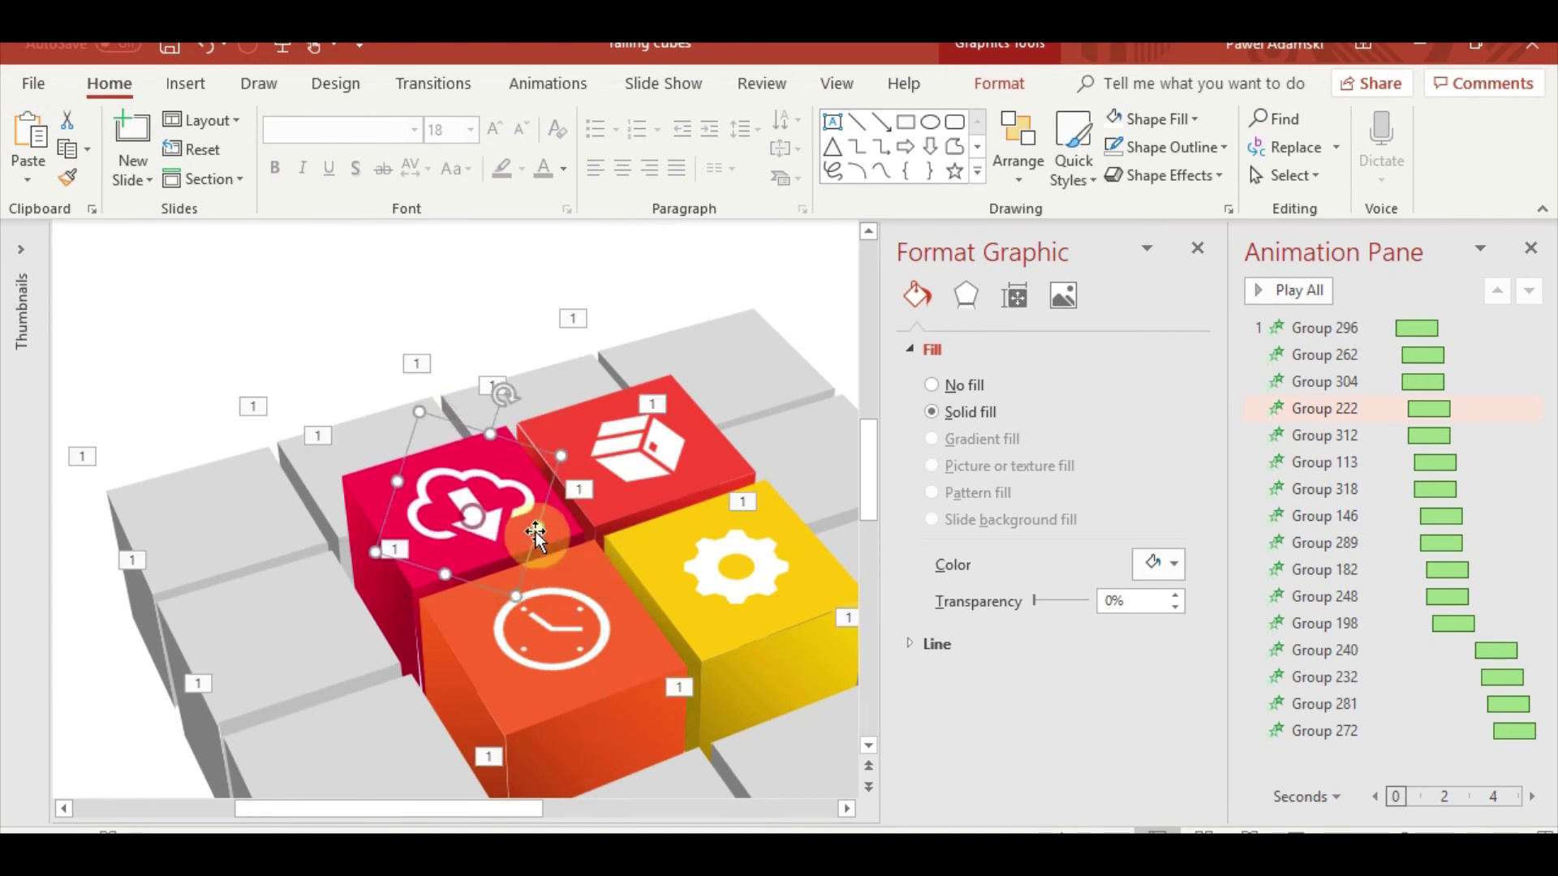
pyautogui.moveTo(512, 594); pyautogui.dragTo(474, 508)
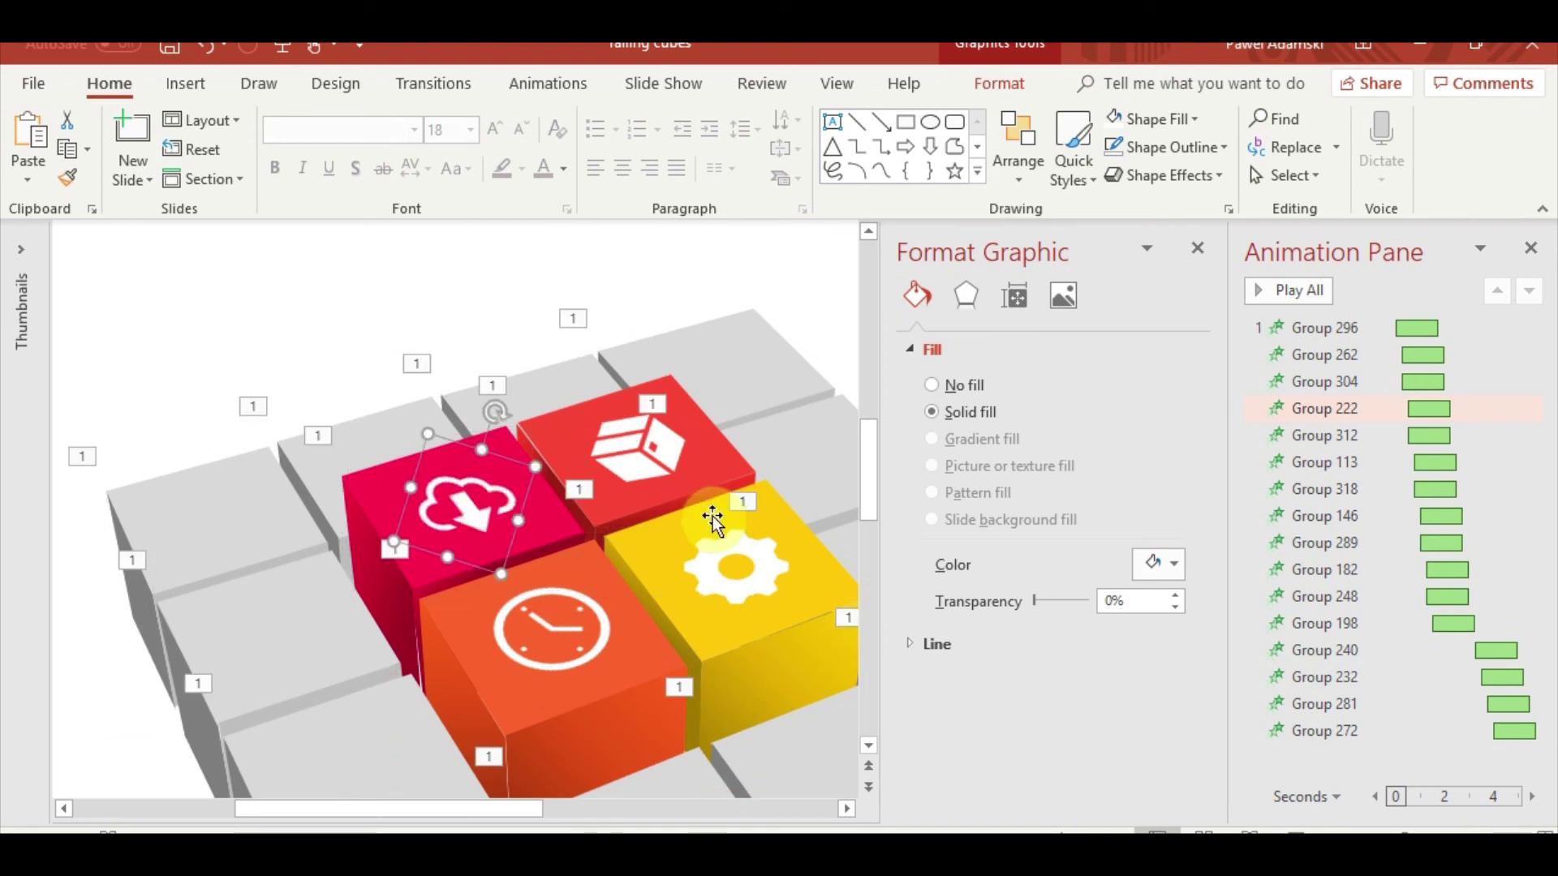
pyautogui.click(638, 451)
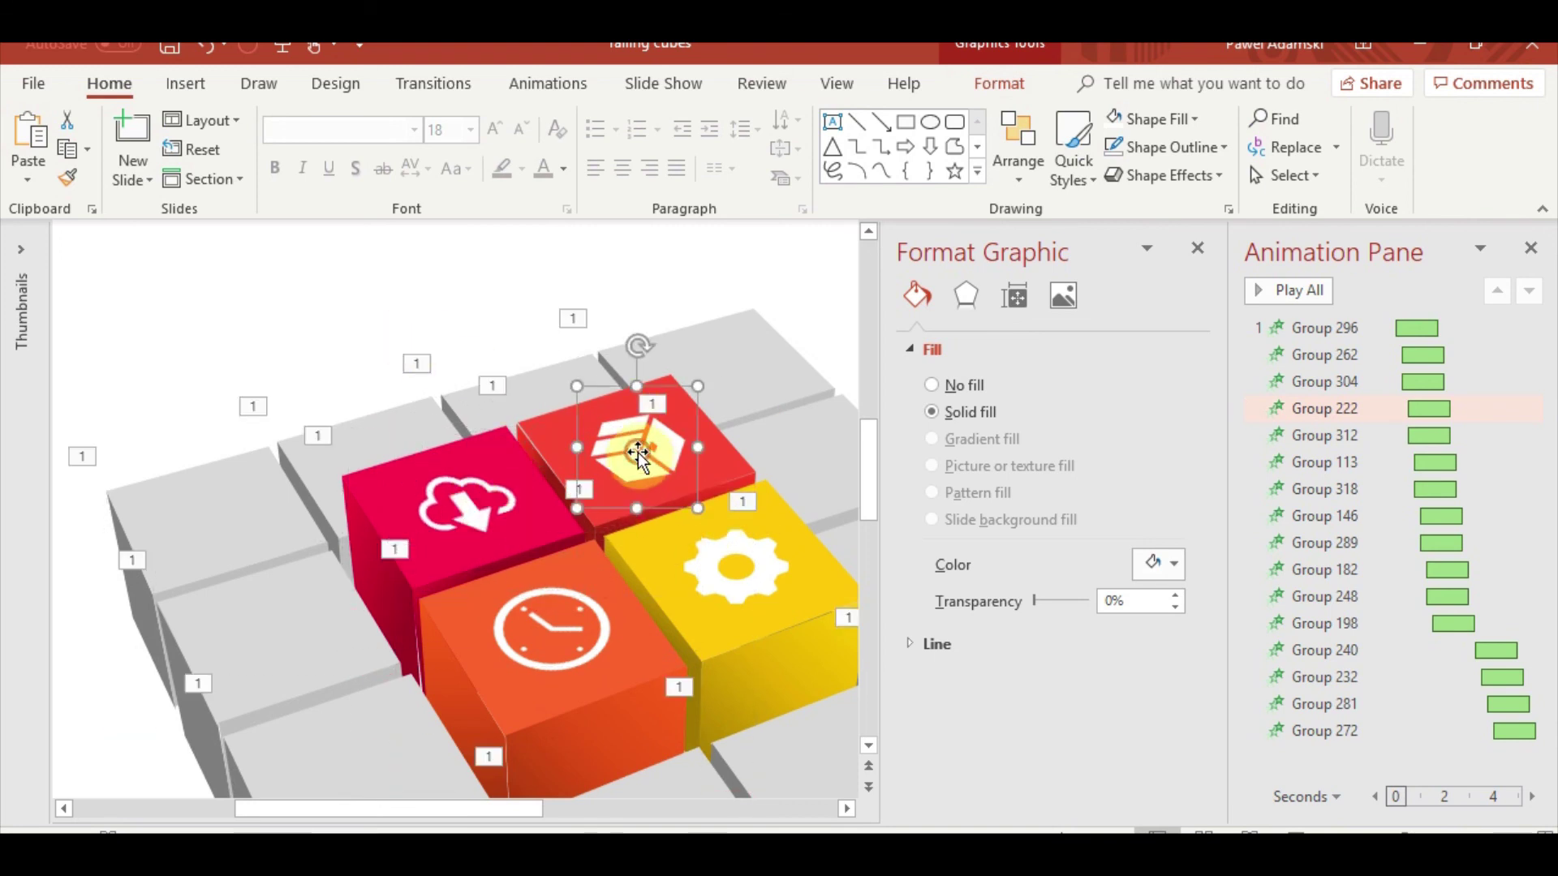
# - Give the box icon a Fade entrance starting After Previous
pyautogui.click(548, 85)
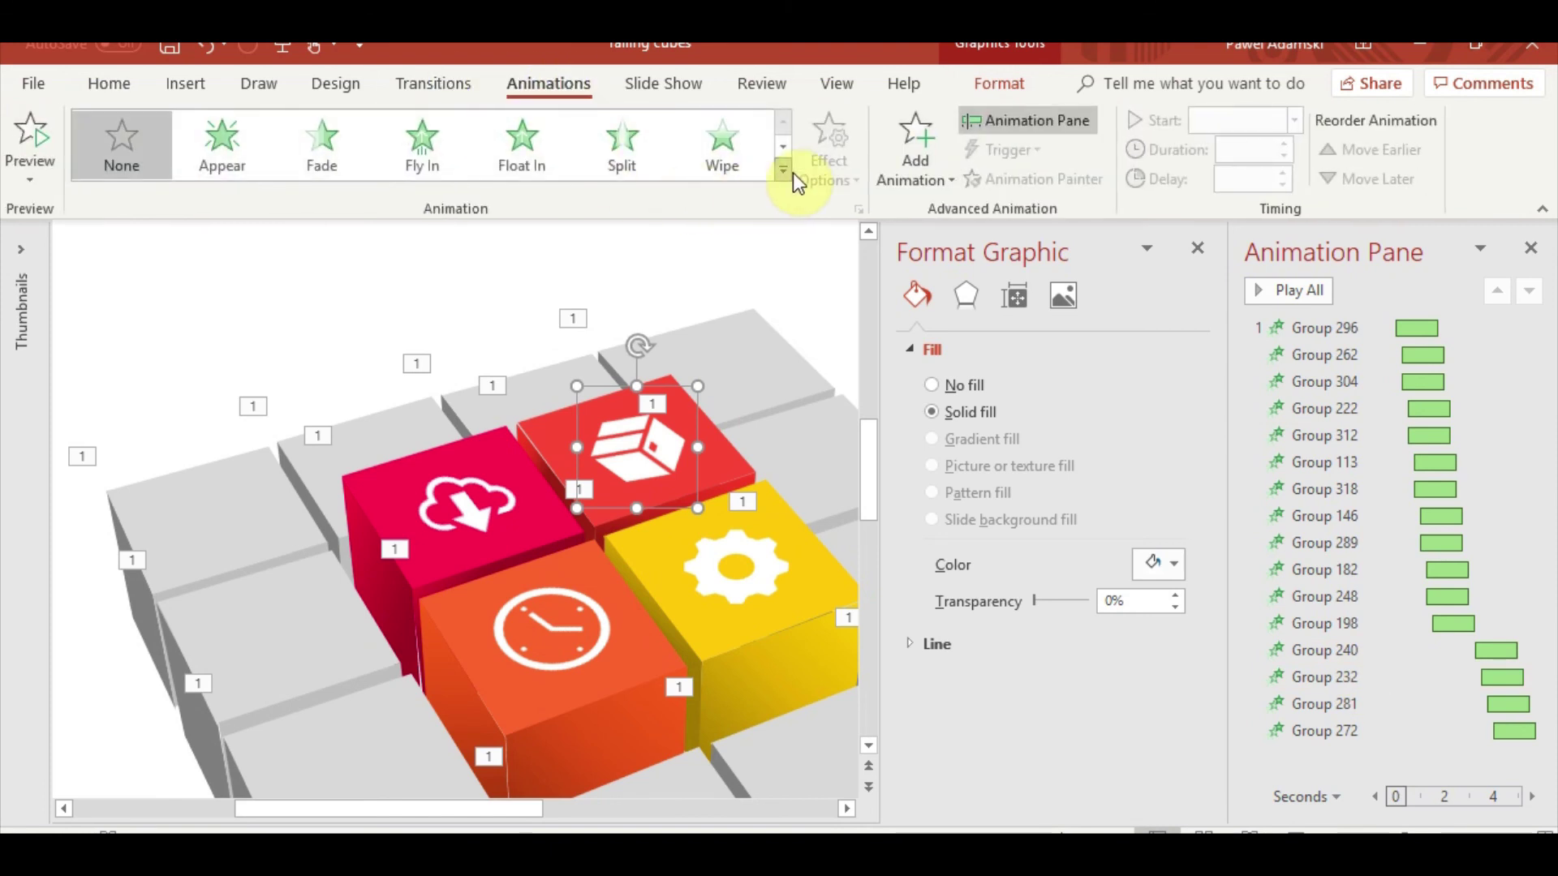
pyautogui.click(310, 143)
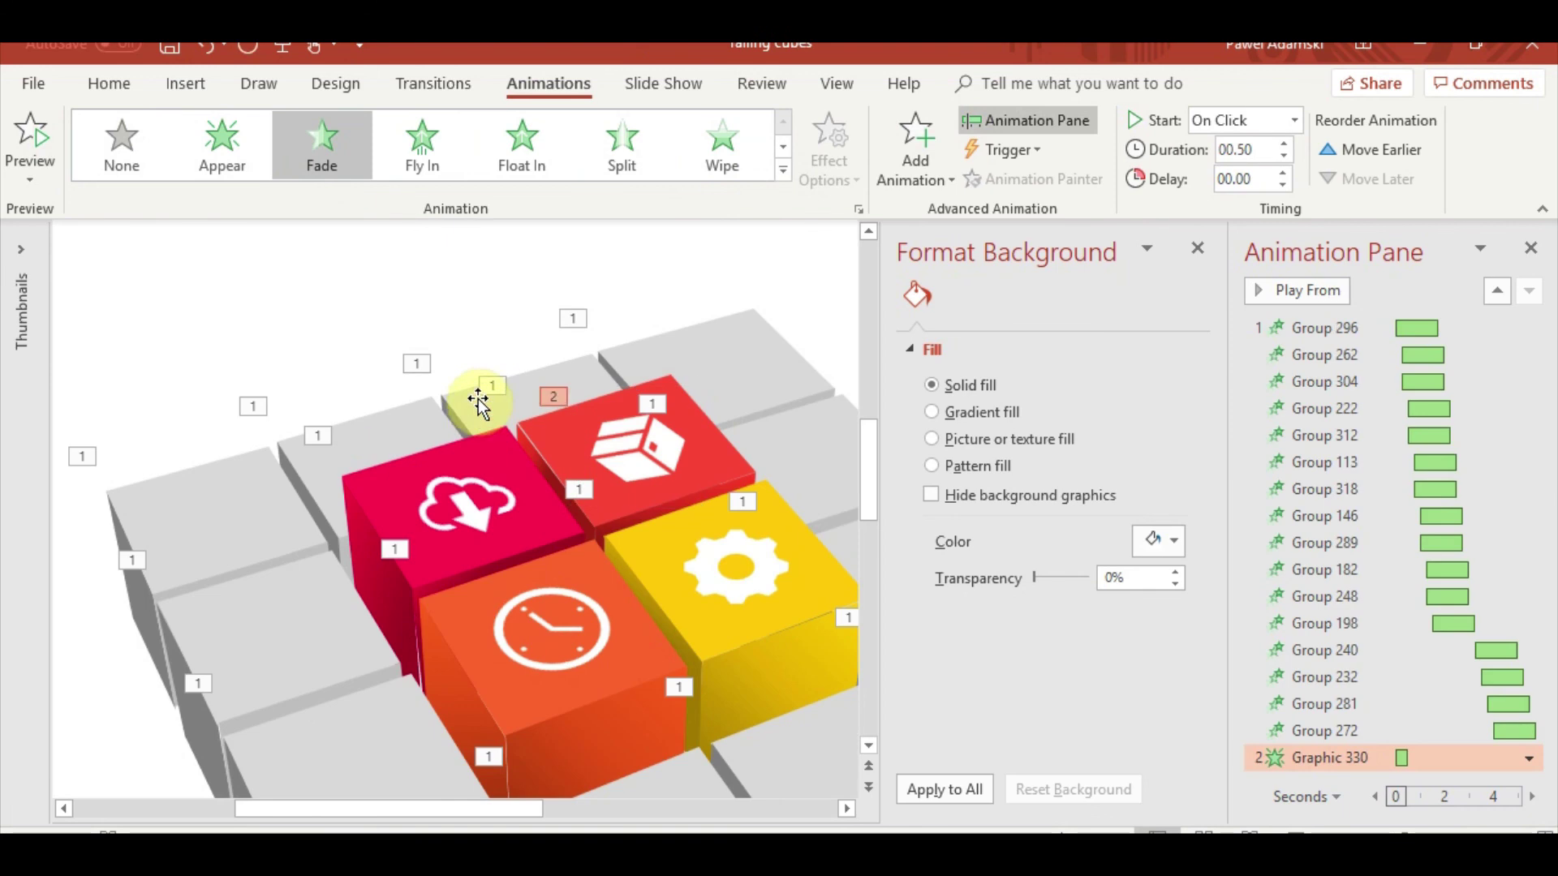
pyautogui.click(1296, 120)
pyautogui.click(1262, 194)
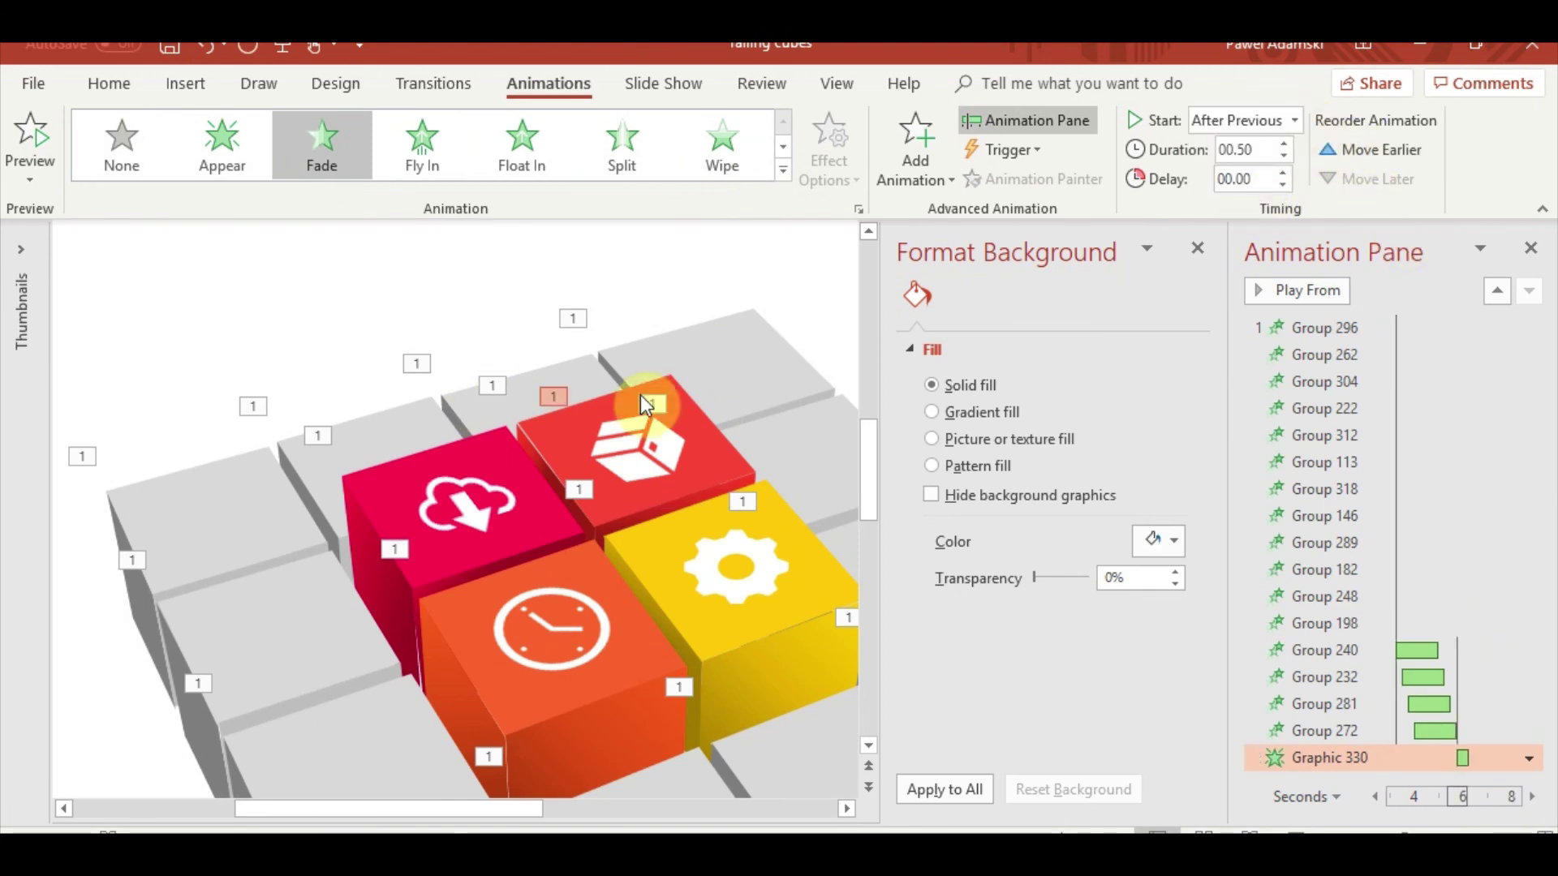
# - Copy the box's Fade animation onto the cloud, gear and clock icons with Animation Painter
pyautogui.click(650, 456)
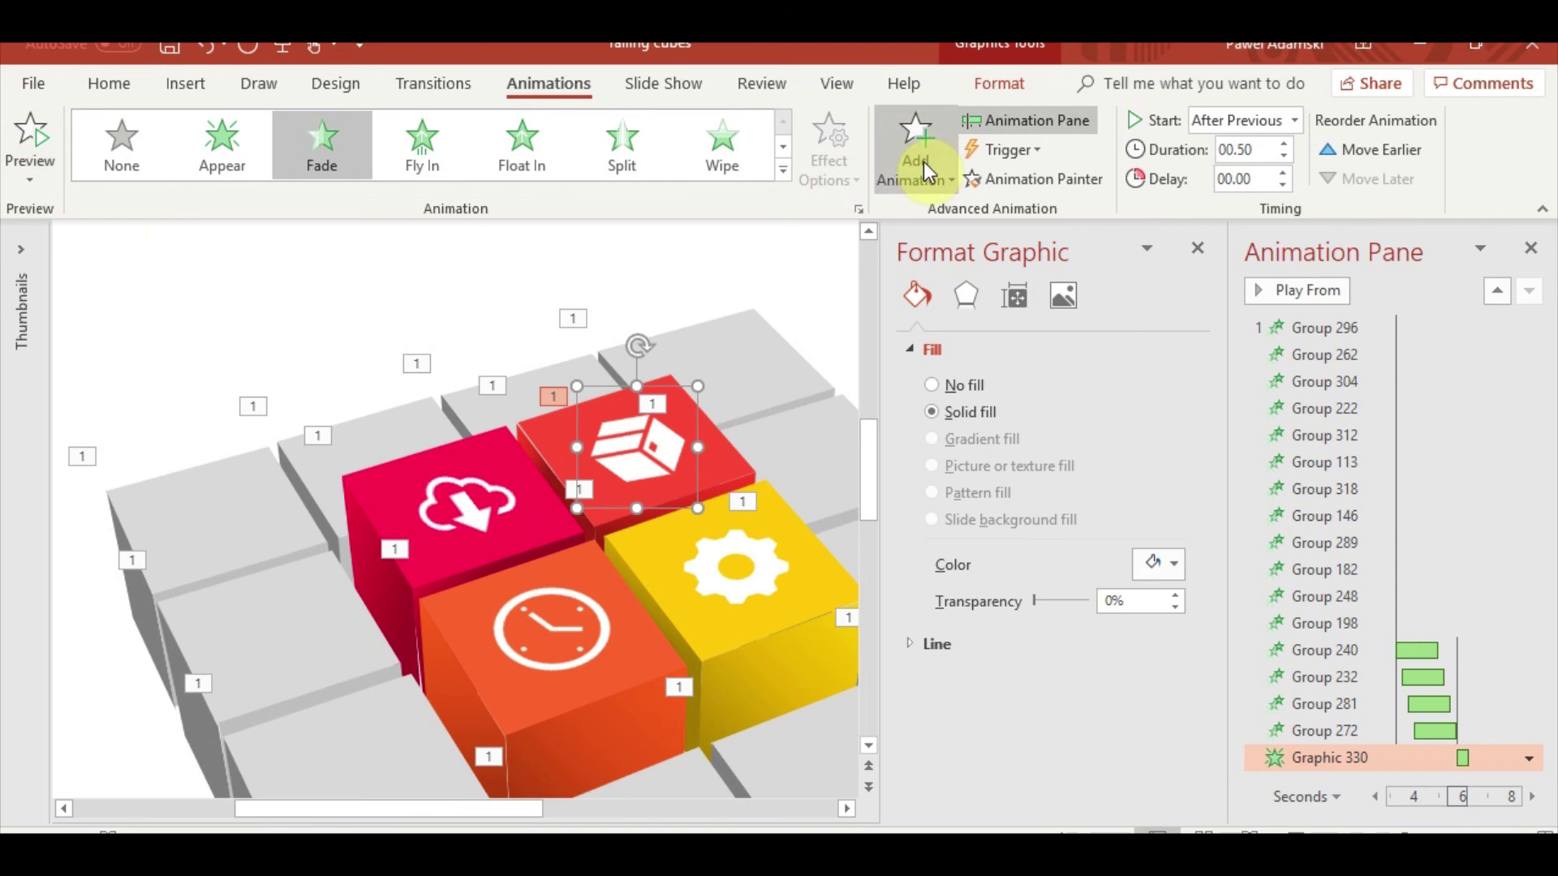
pyautogui.click(1000, 180)
pyautogui.click(503, 496)
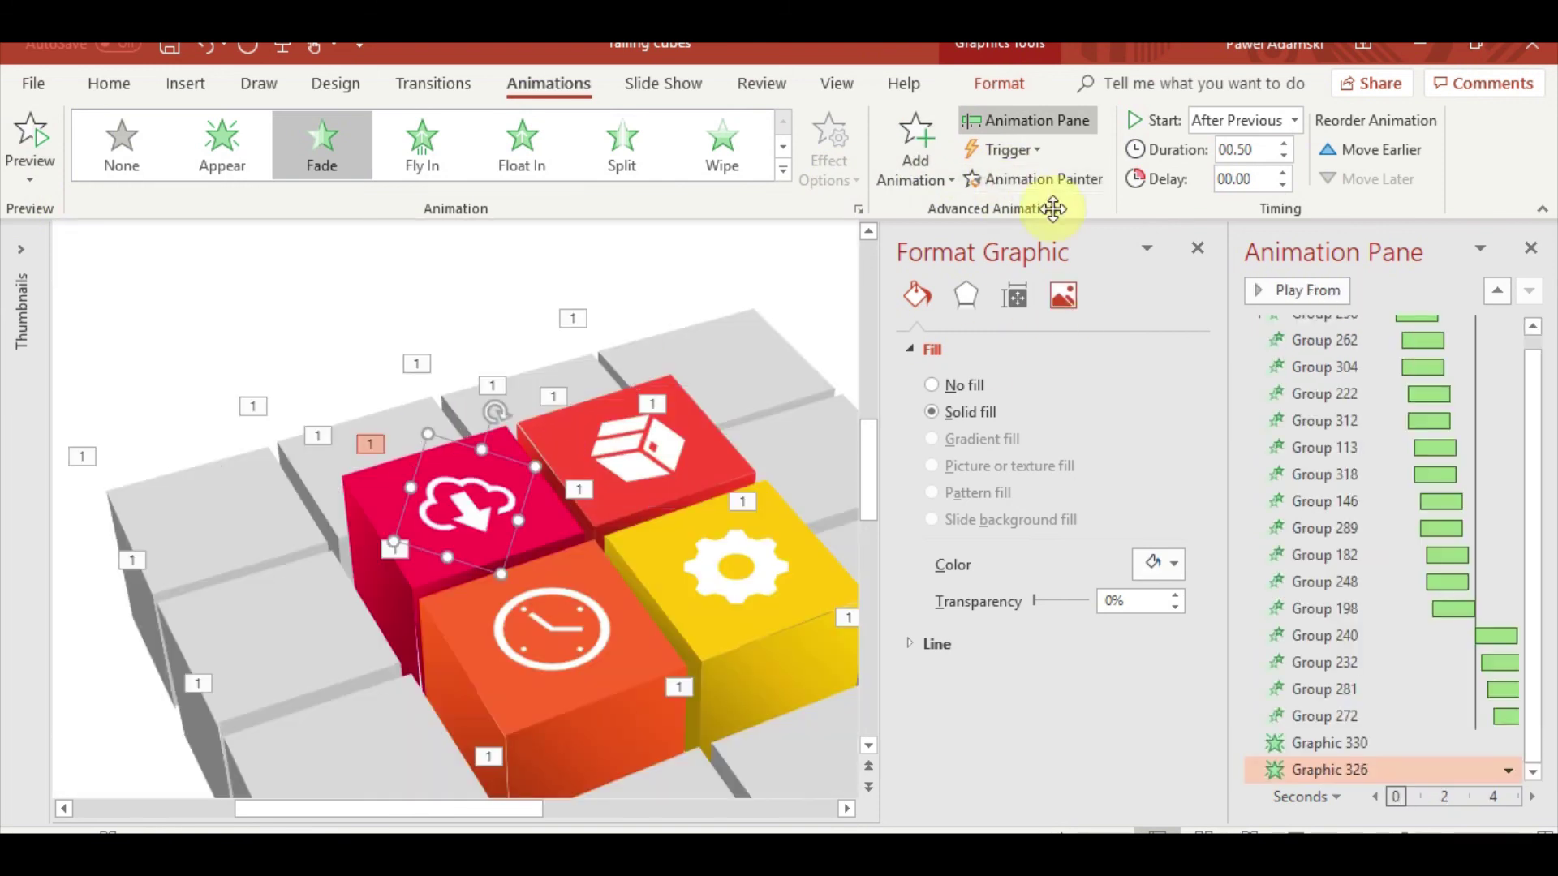
pyautogui.click(1046, 179)
pyautogui.click(754, 561)
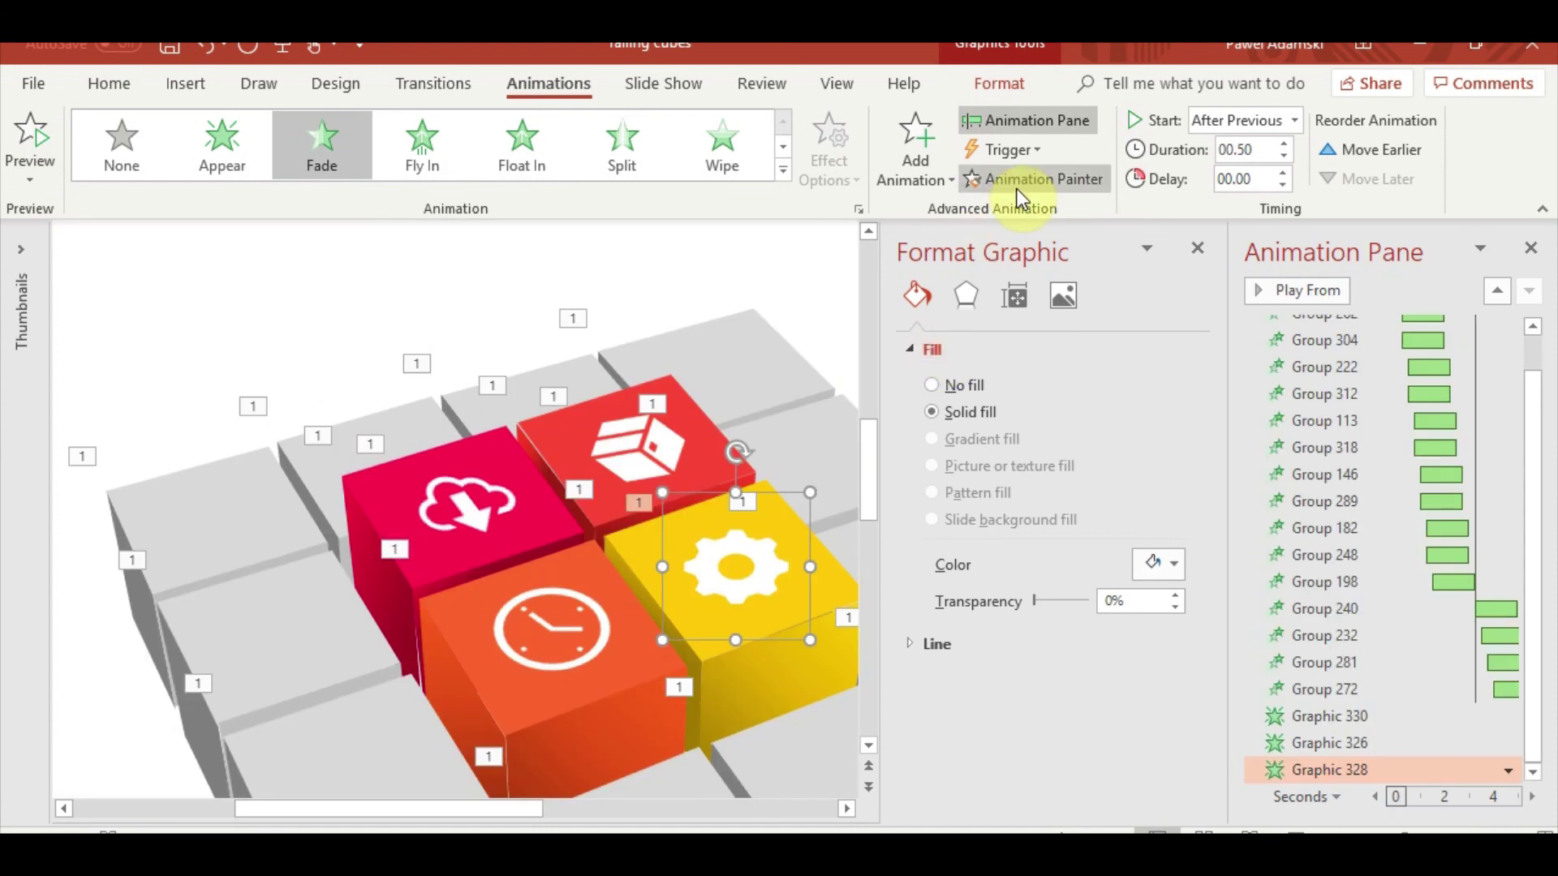
pyautogui.click(1029, 180)
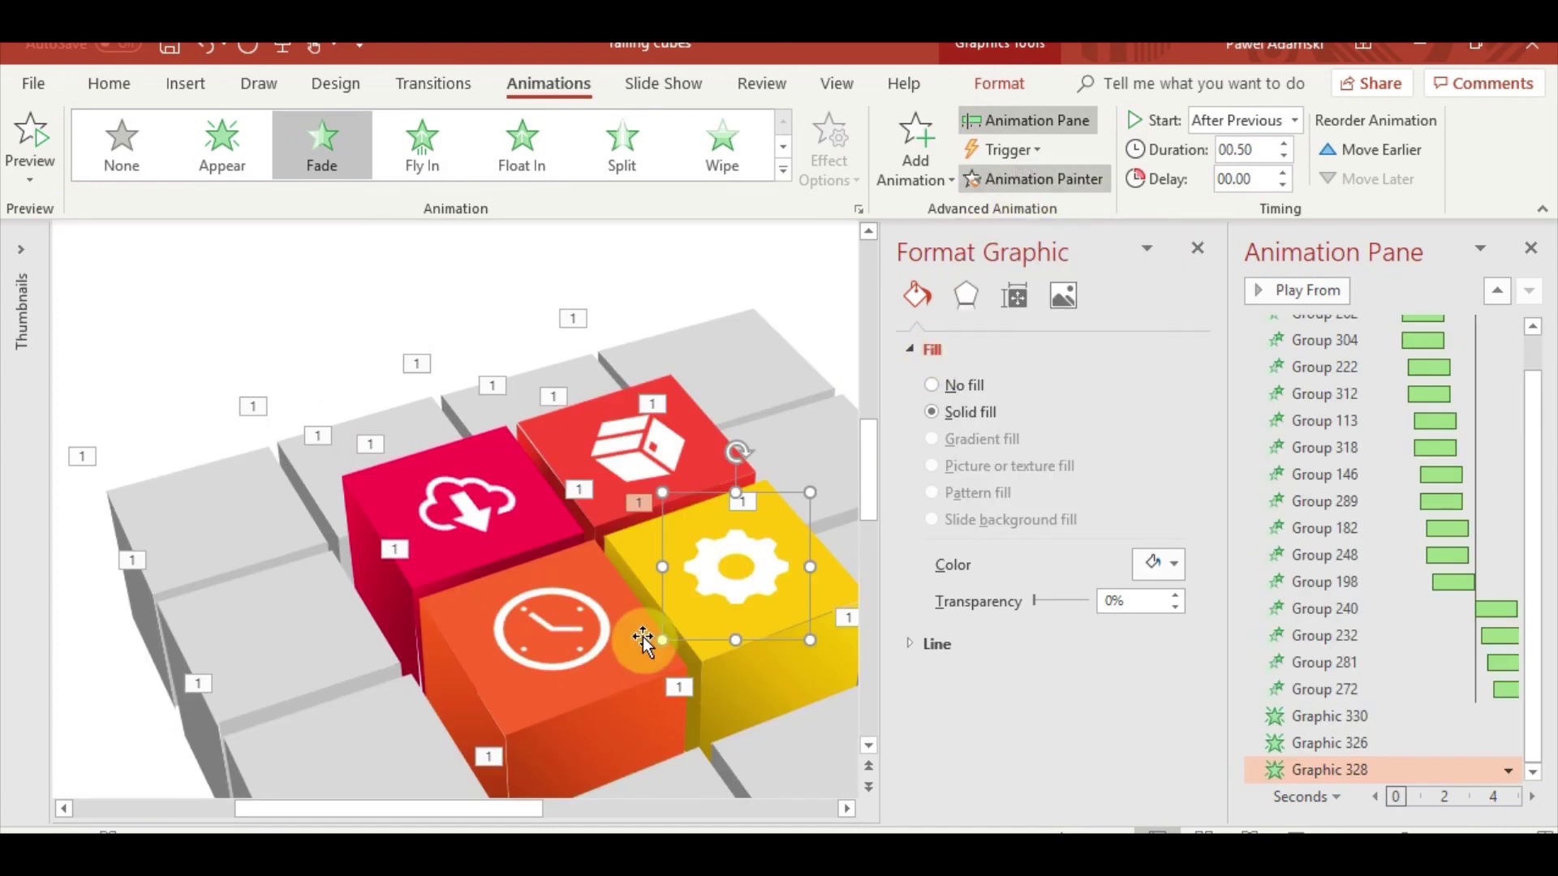
pyautogui.click(603, 654)
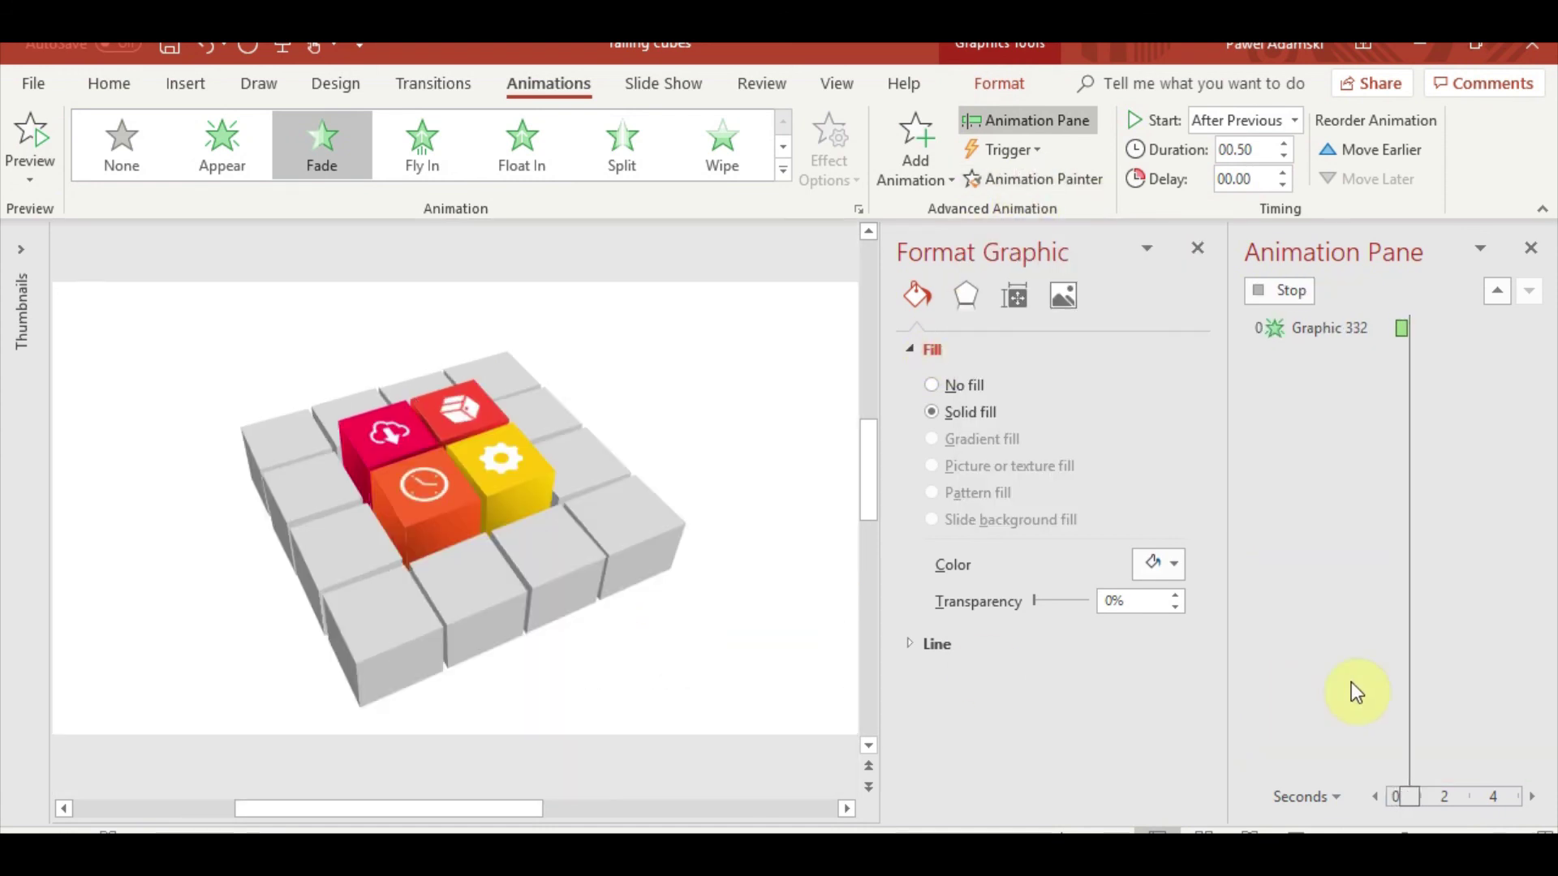
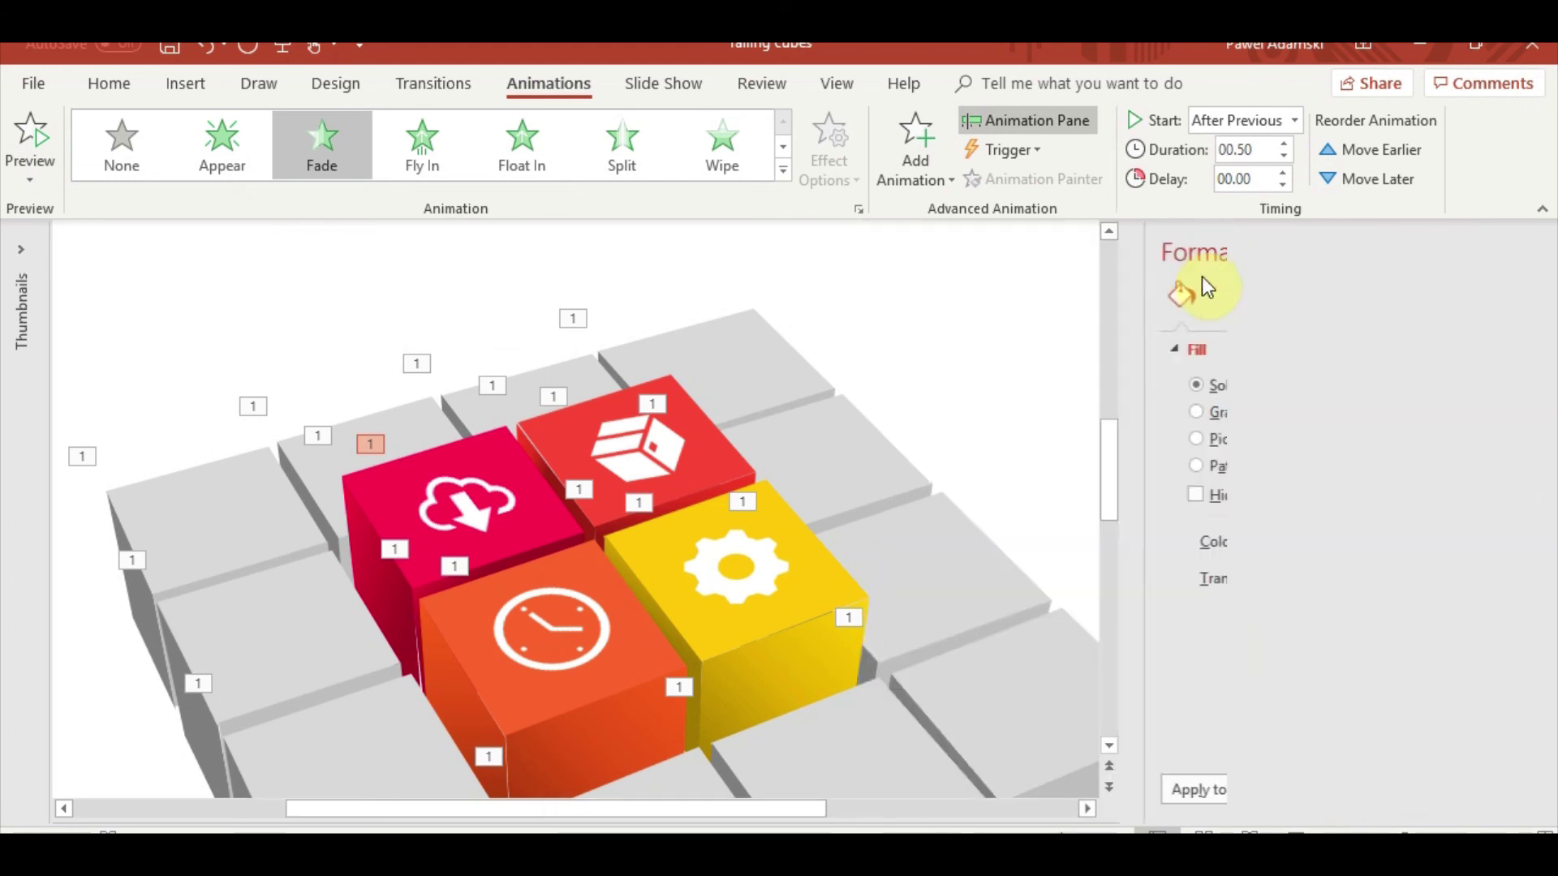
# - Widen the Animation Pane and select the Graphic 330 through Graphic 332 fade animations
pyautogui.moveTo(1236, 620); pyautogui.dragTo(968, 602)
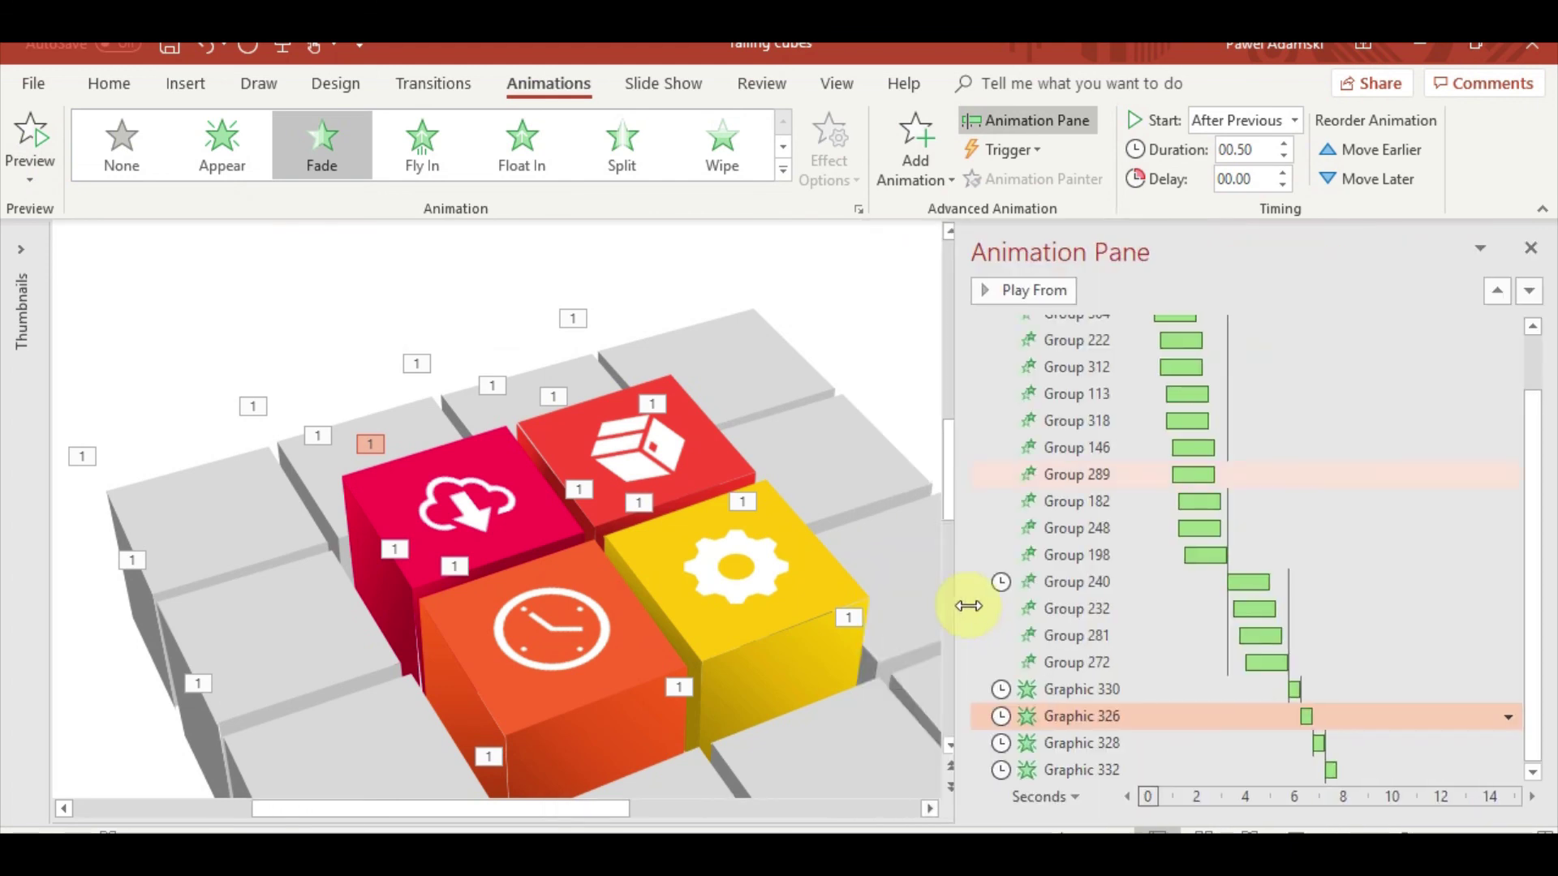
pyautogui.click(1152, 689)
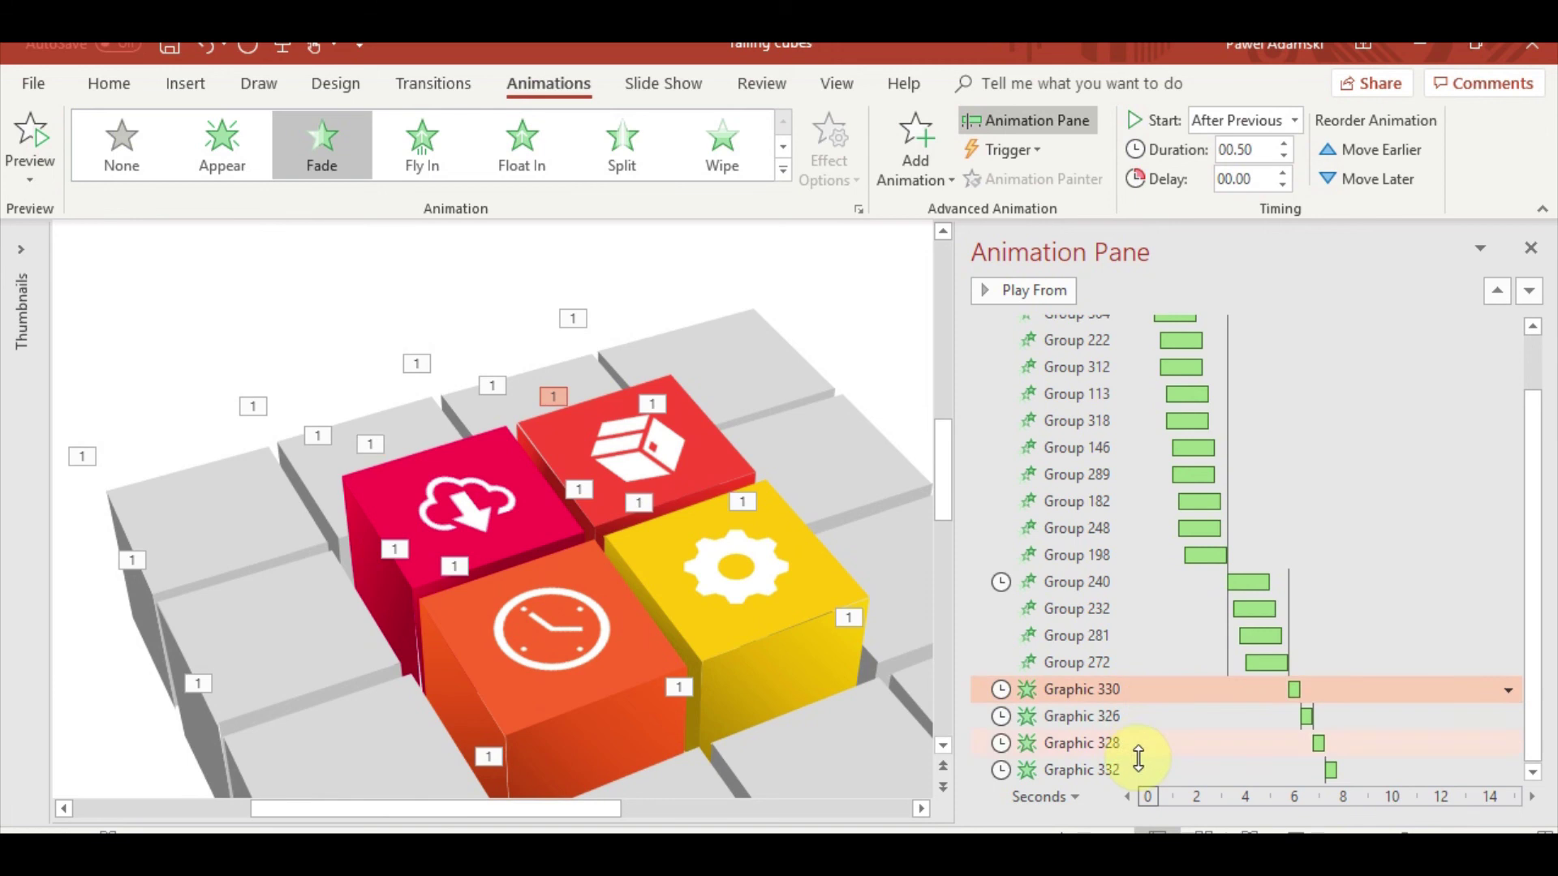
pyautogui.keyDown('shift'); pyautogui.click(1136, 768); pyautogui.keyUp('shift')
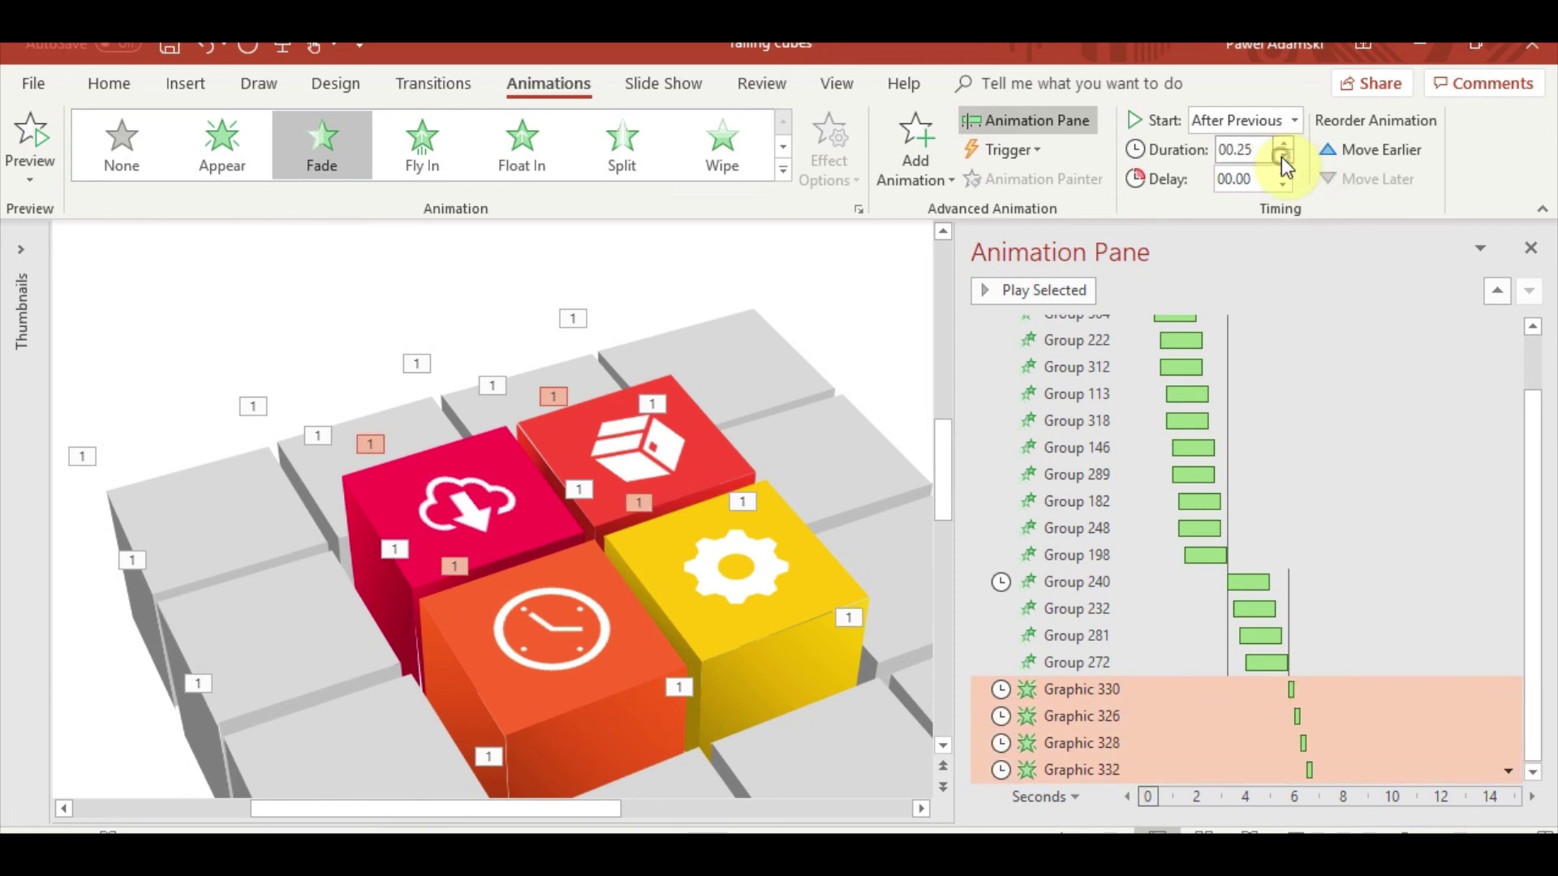